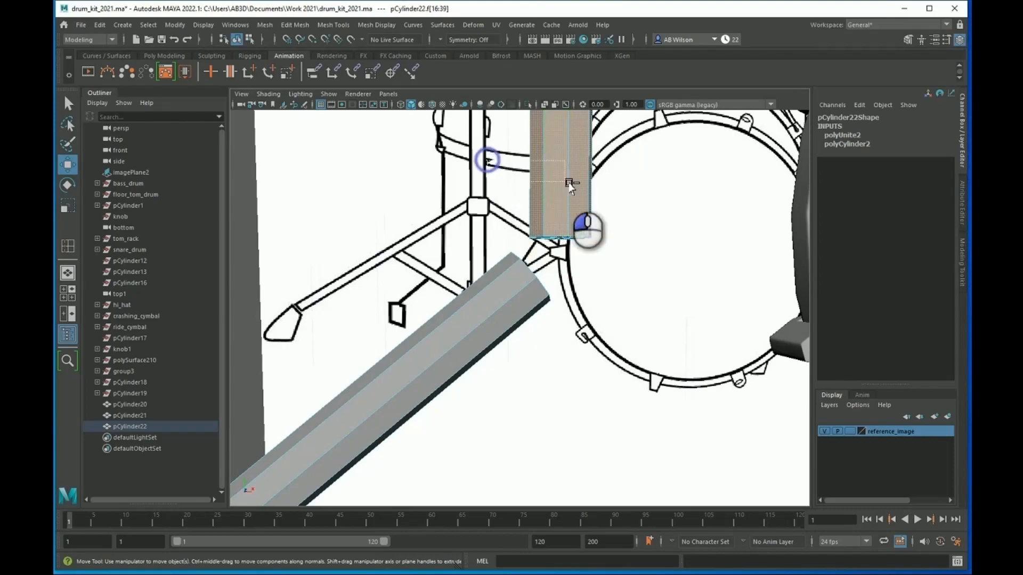
scroll(604, 231, "up", 3)
left_click_drag(589, 256, 574, 259, "alt")
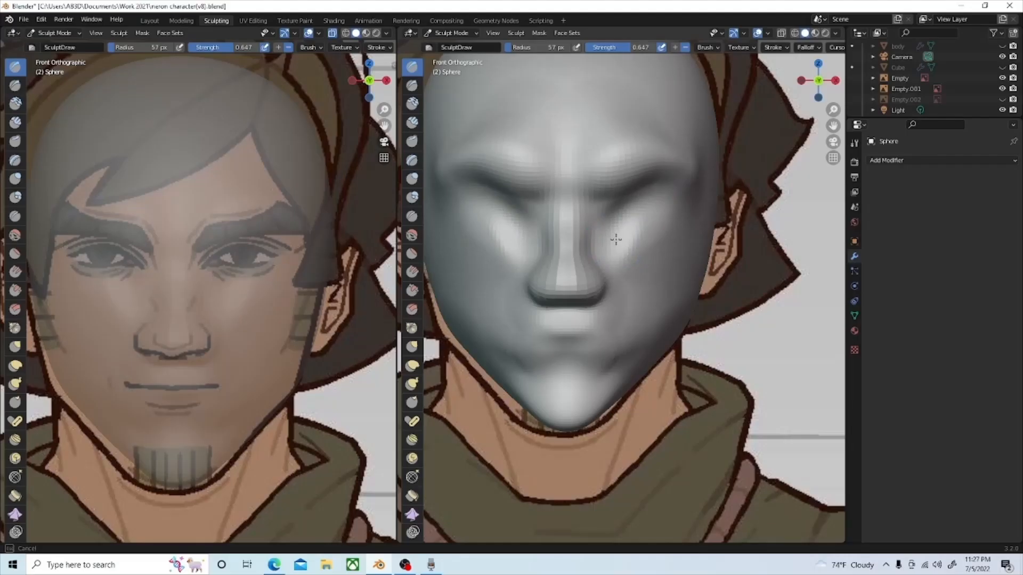
mouse_move(628, 228)
left_mouse_down()
mouse_move(663, 201)
mouse_move(622, 219)
left_mouse_up()
mouse_move(624, 215)
left_mouse_down()
mouse_move(653, 227)
mouse_move(632, 249)
mouse_move(630, 219)
mouse_move(613, 216)
mouse_move(628, 213)
mouse_move(637, 245)
left_mouse_up()
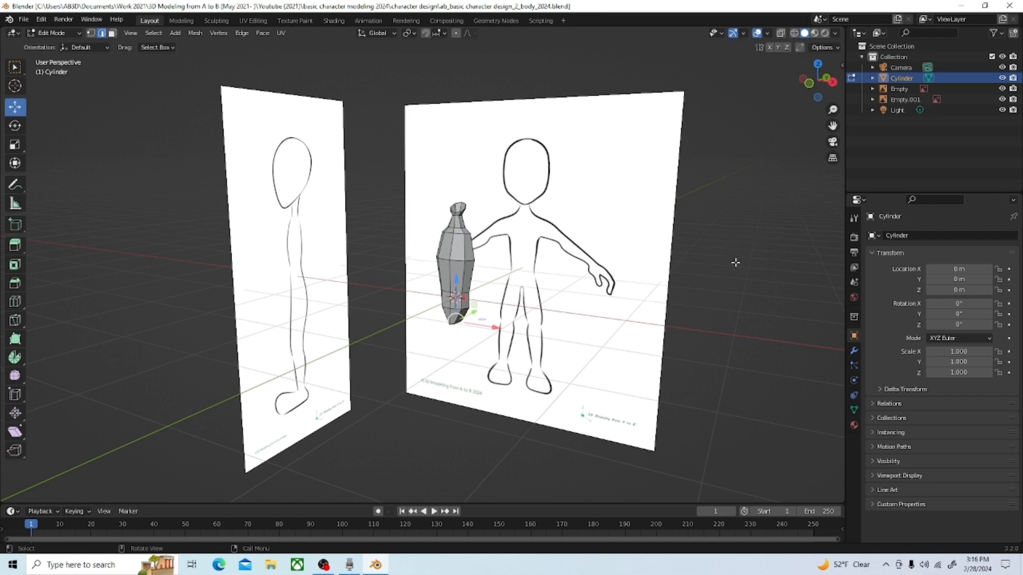
Step: In wireframe front view, select the faces of the torso's negative-X half and dissolve them
key("grave")
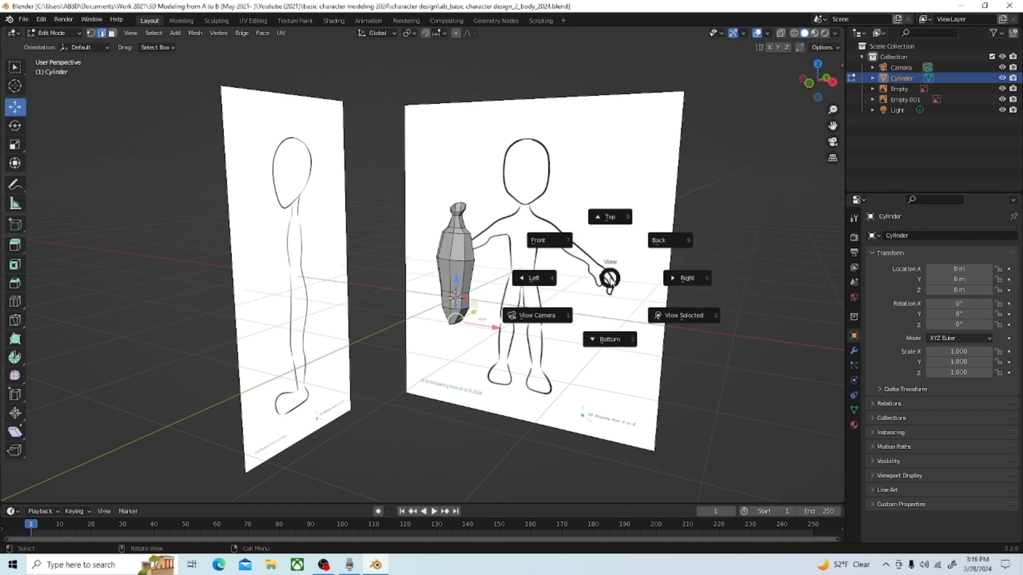
left_click(551, 236)
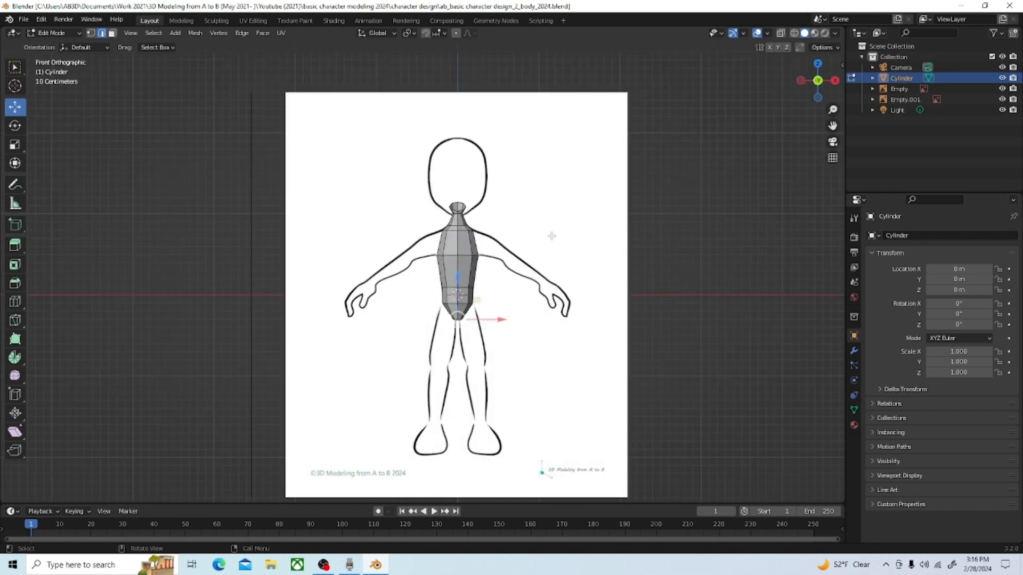
left_click(794, 33)
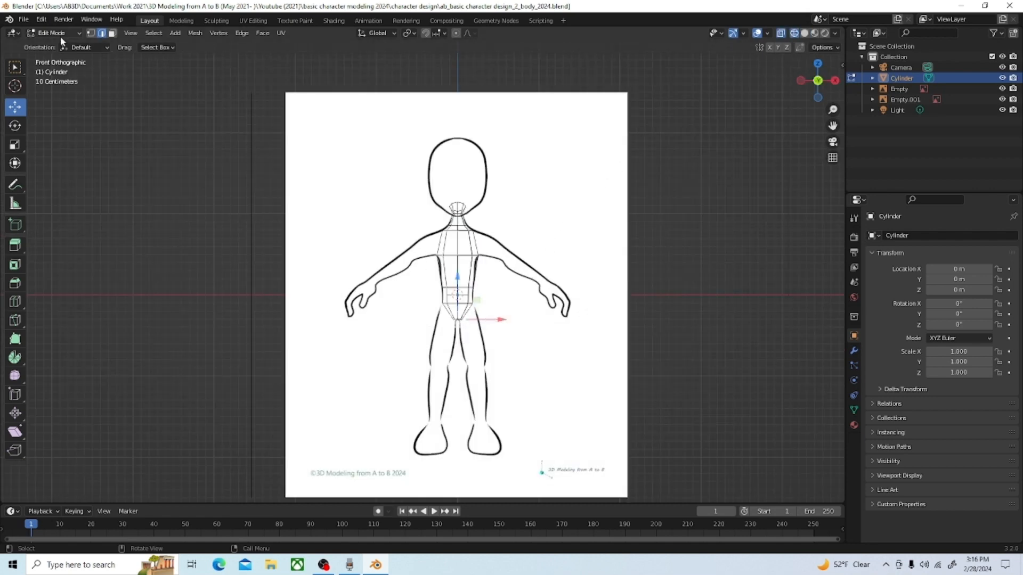
left_click(112, 34)
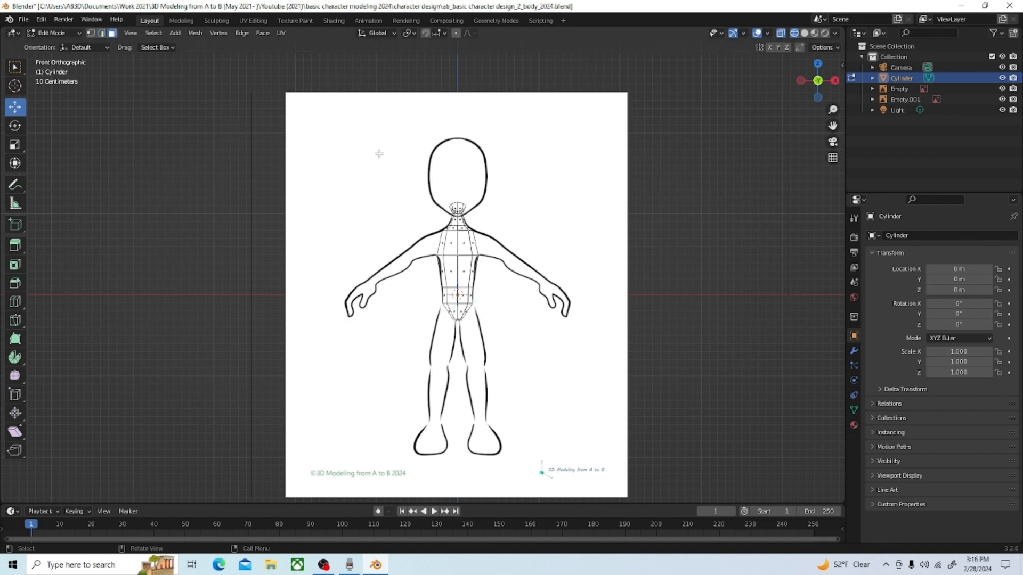
left_click_drag(350, 137, 455, 382)
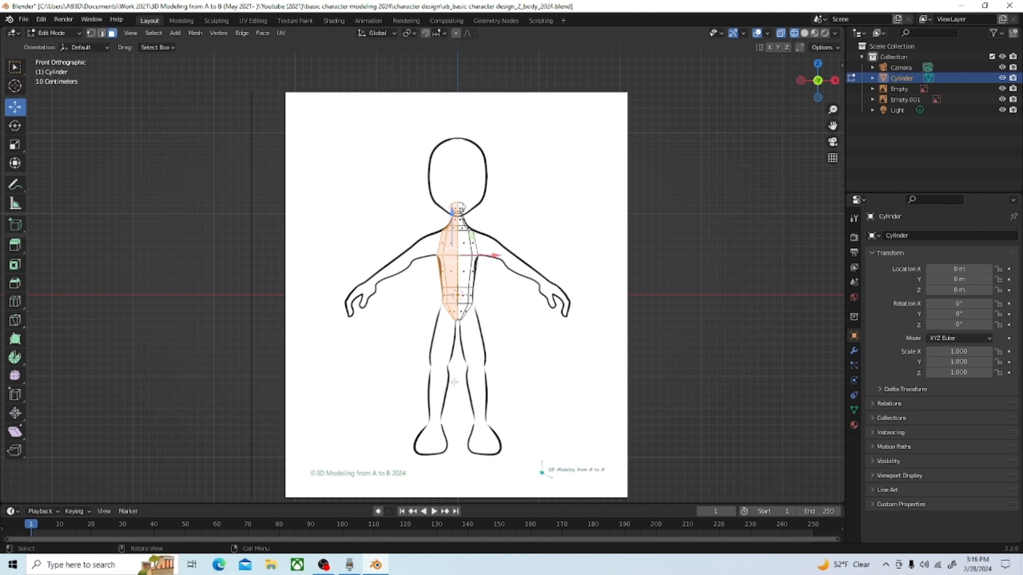
key("x")
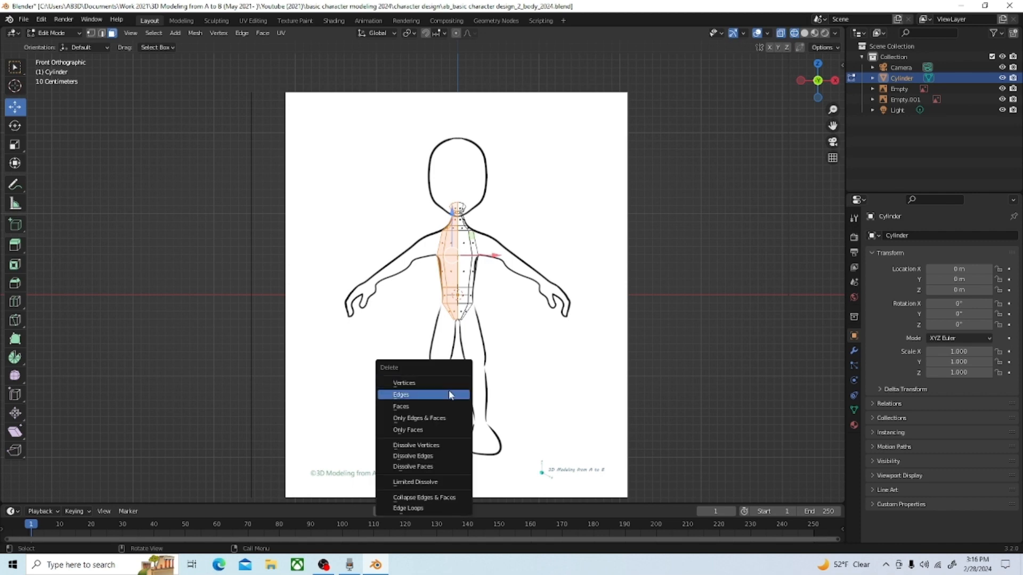
left_click(456, 467)
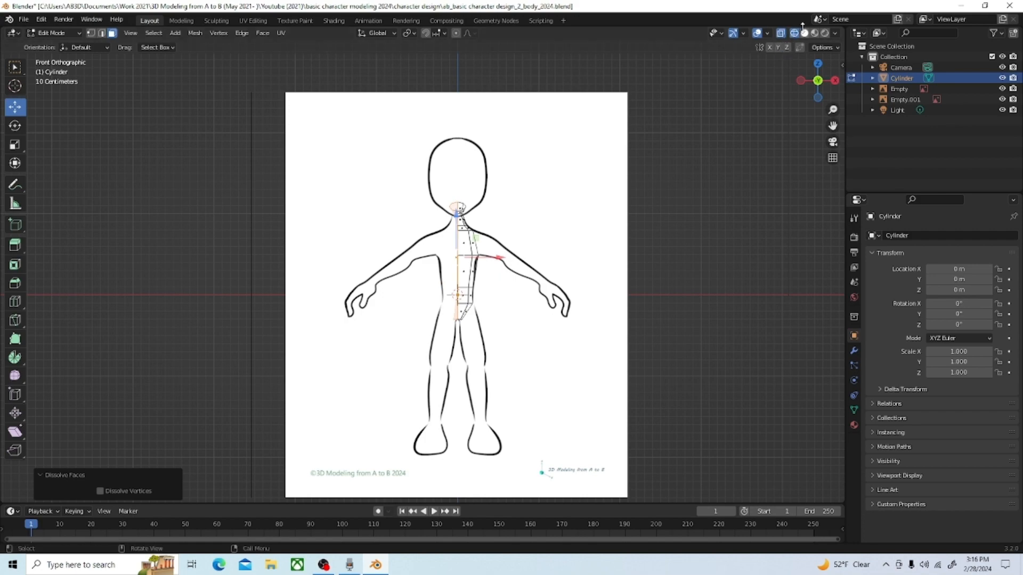
Step: Return to solid shading and delete the selected dissolved faces closing the cut side of the half torso
key("alt+z")
middle_click_drag(616, 156, 582, 236)
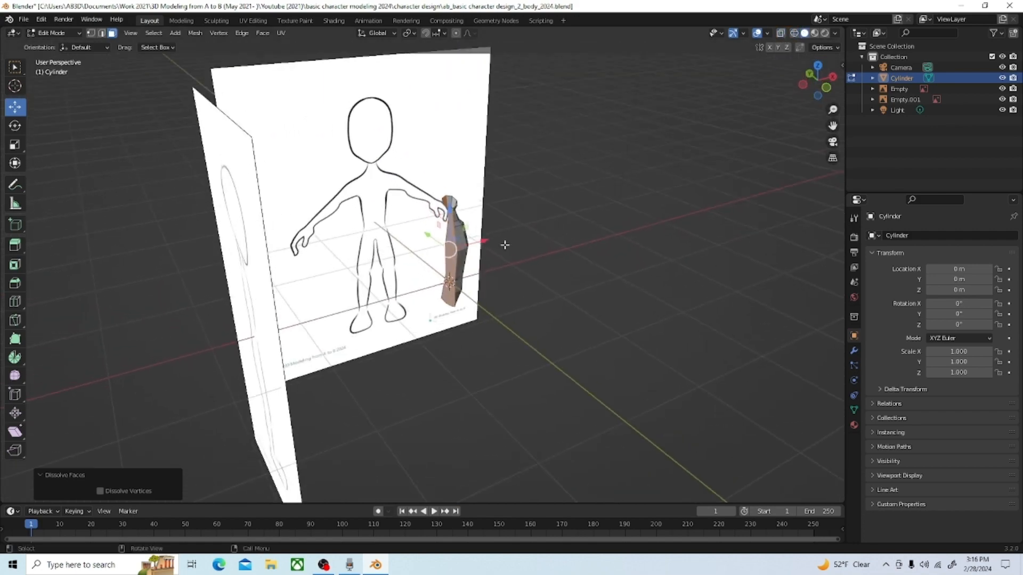
scroll(469, 232, "up", 5)
scroll(541, 172, "down", 3)
middle_click_drag(541, 171, 537, 213)
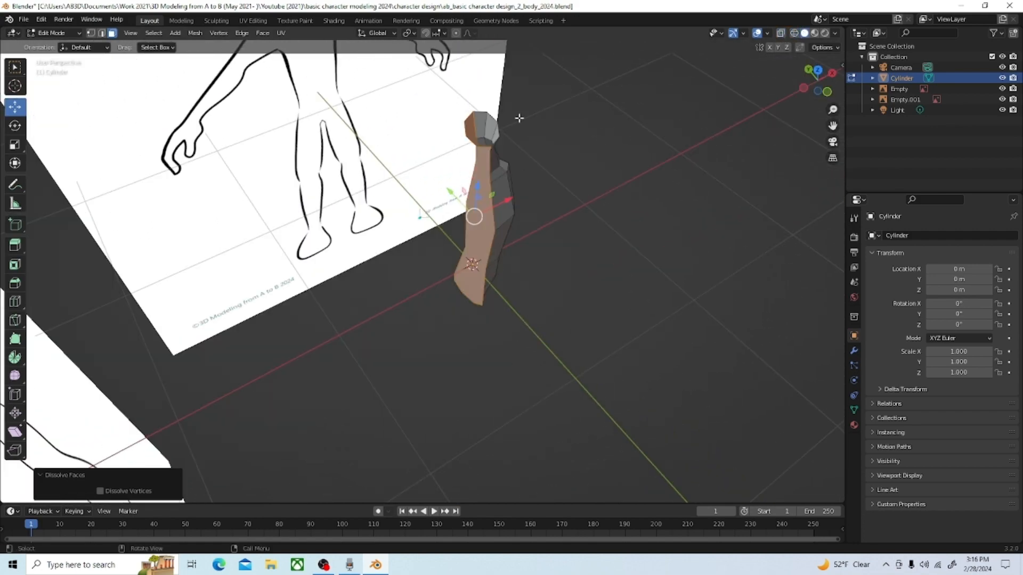
key("x")
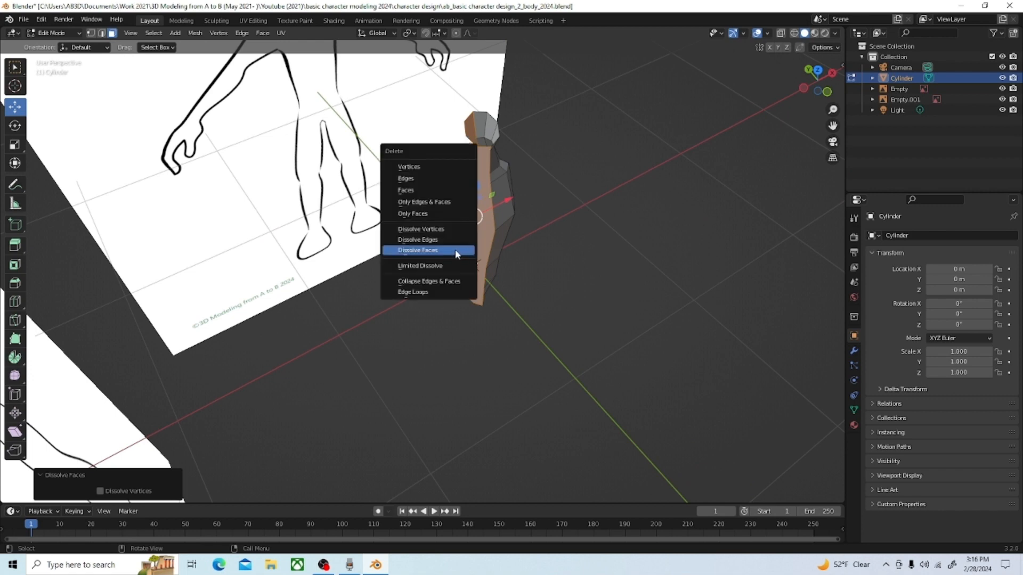
left_click(439, 186)
Step: Delete the cap face at the bottom end of the half torso
scroll(513, 280, "up", 2)
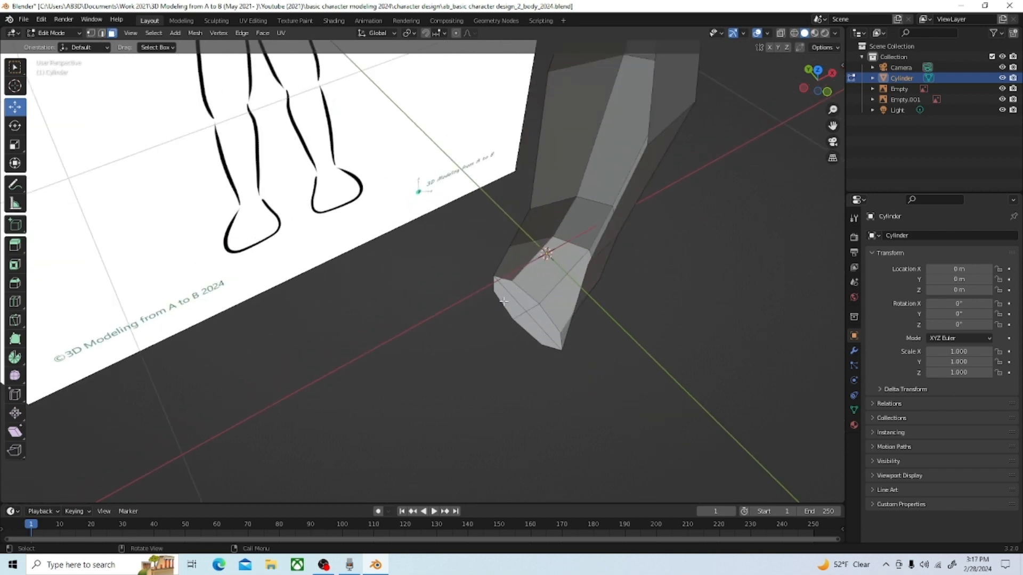
left_click(504, 301)
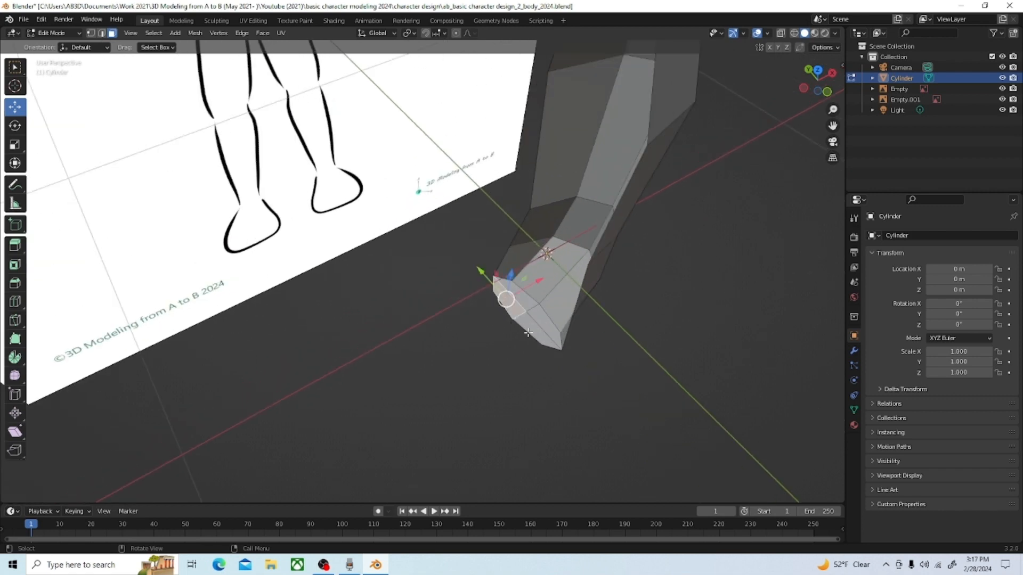
key("x")
left_click(482, 350)
scroll(480, 336, "down", 2)
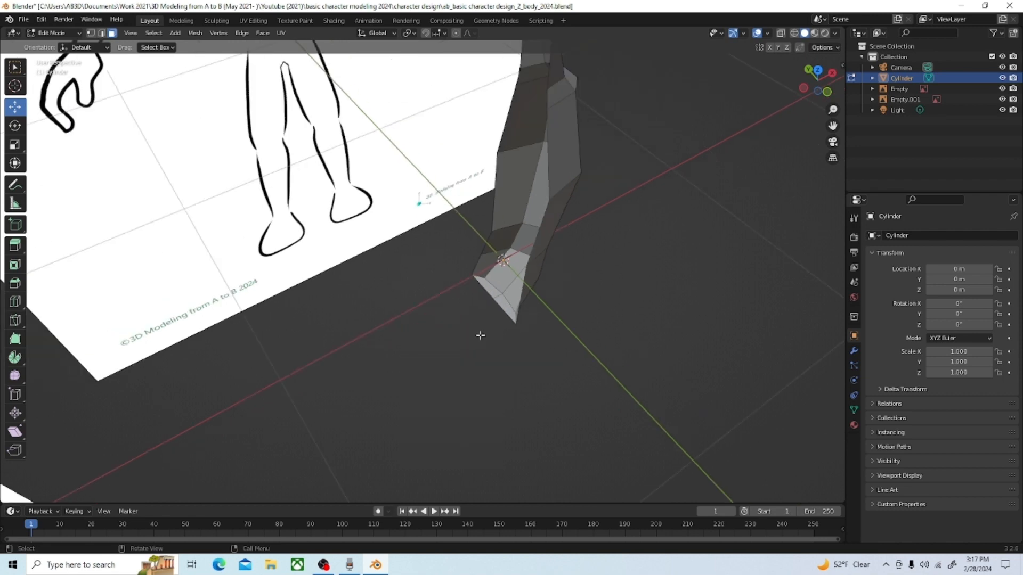
Step: In front view, add a cylinder with 6 vertices to the torso mesh for the arm
middle_click_drag(537, 334, 465, 291)
scroll(465, 291, "down", 4)
mouse_move(524, 314)
middle_mouse_down()
mouse_move(492, 308)
mouse_move(527, 311)
mouse_move(510, 307)
middle_mouse_up()
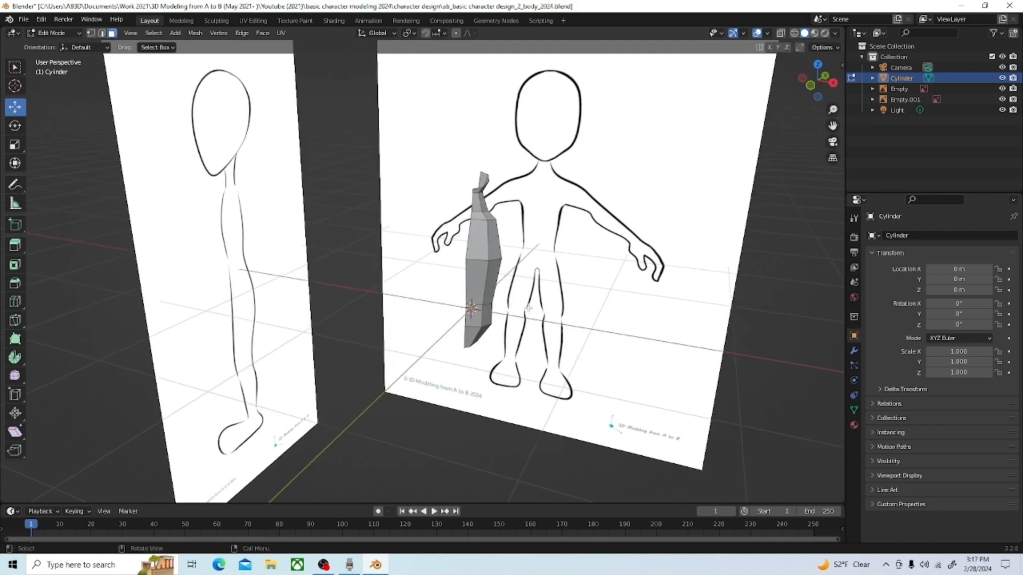
mouse_move(528, 308)
middle_mouse_down()
mouse_move(432, 304)
mouse_move(532, 316)
middle_mouse_up()
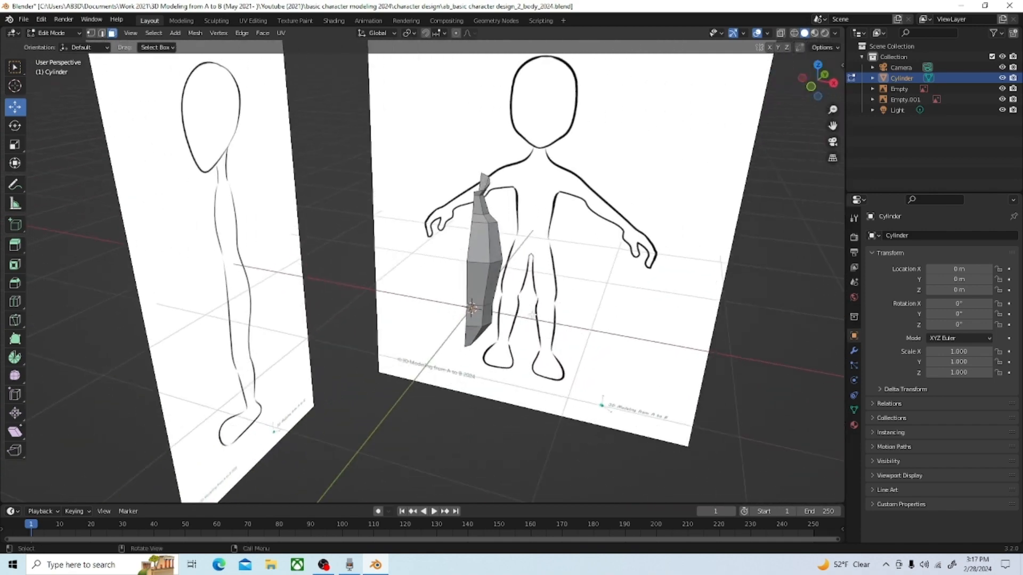
key("grave")
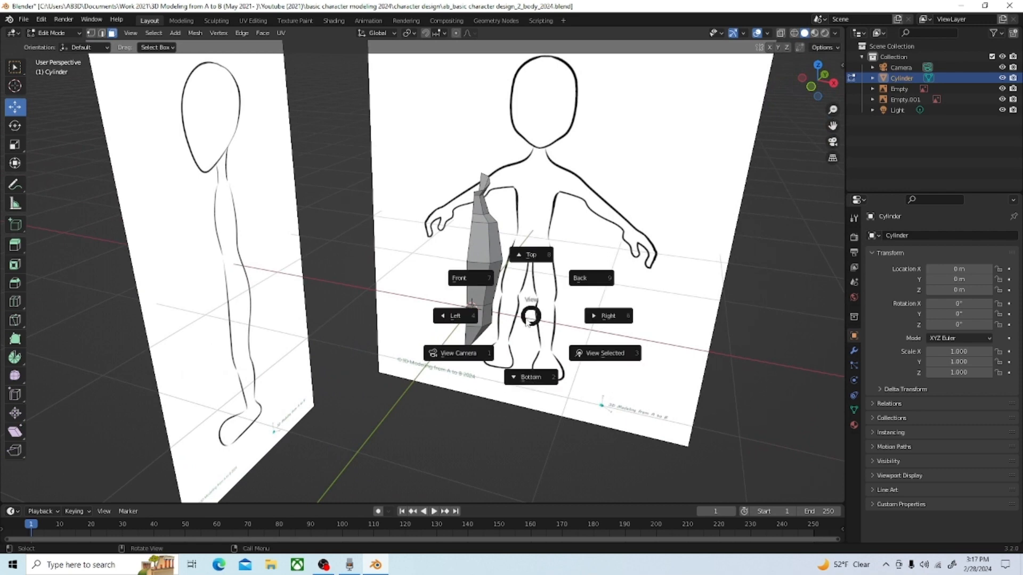
left_click(467, 275)
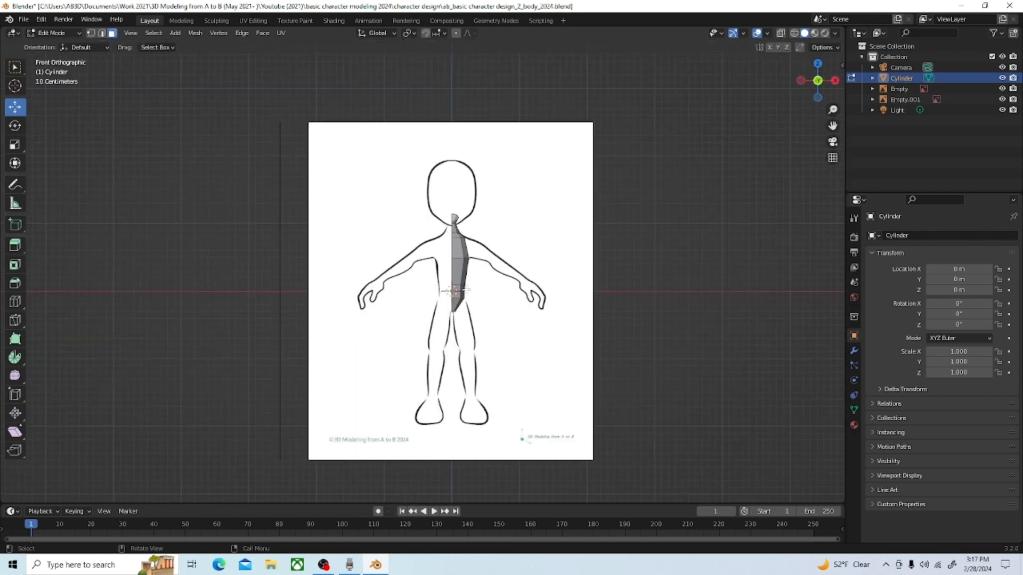
key("shift+a")
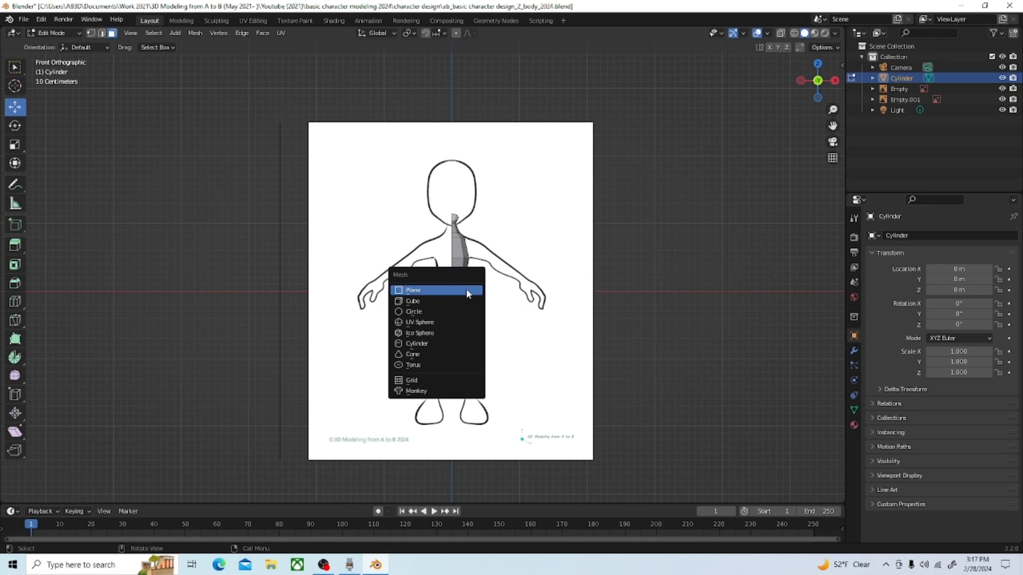
left_click(454, 343)
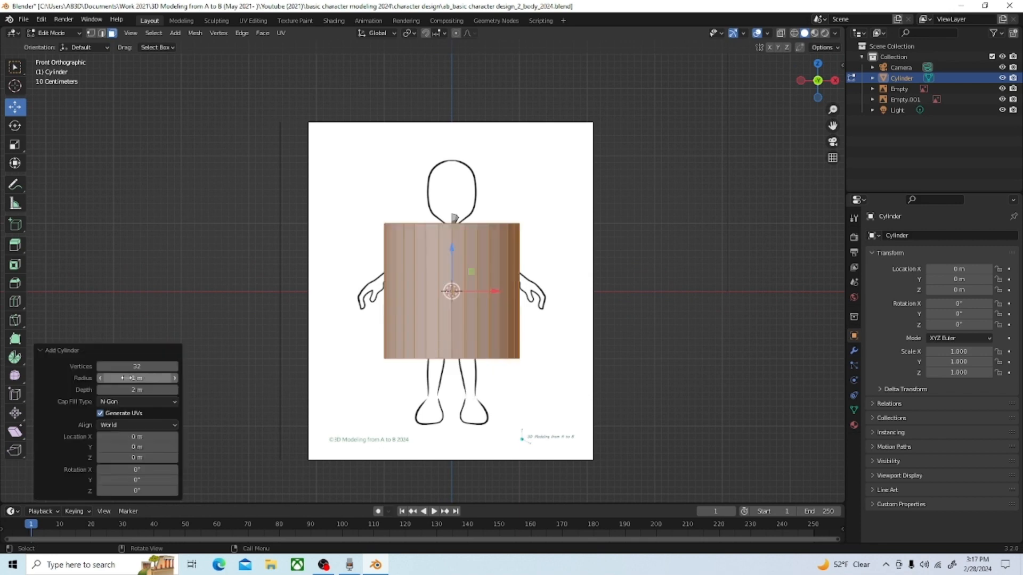
left_click(139, 368)
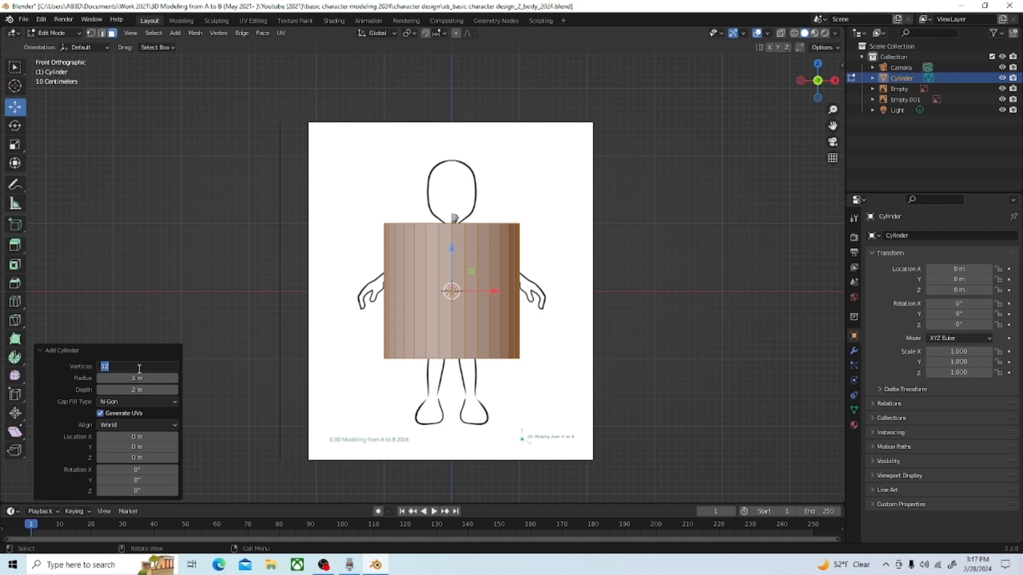
key("Return")
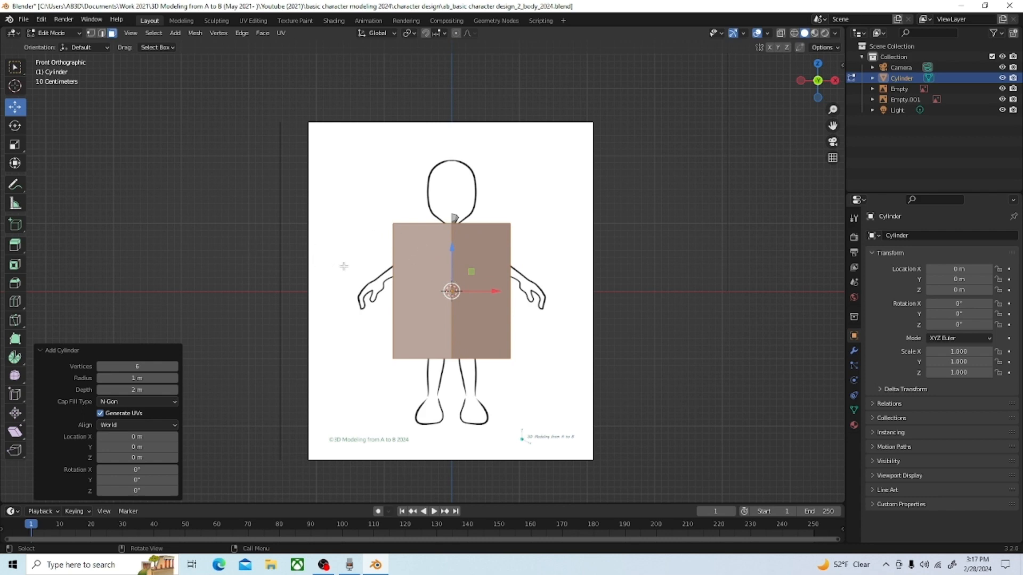
Step: Scale the new cylinder by about -0.232 and move it about 0.58 m in X and 0.61 m in Z, beside the torso
key("s")
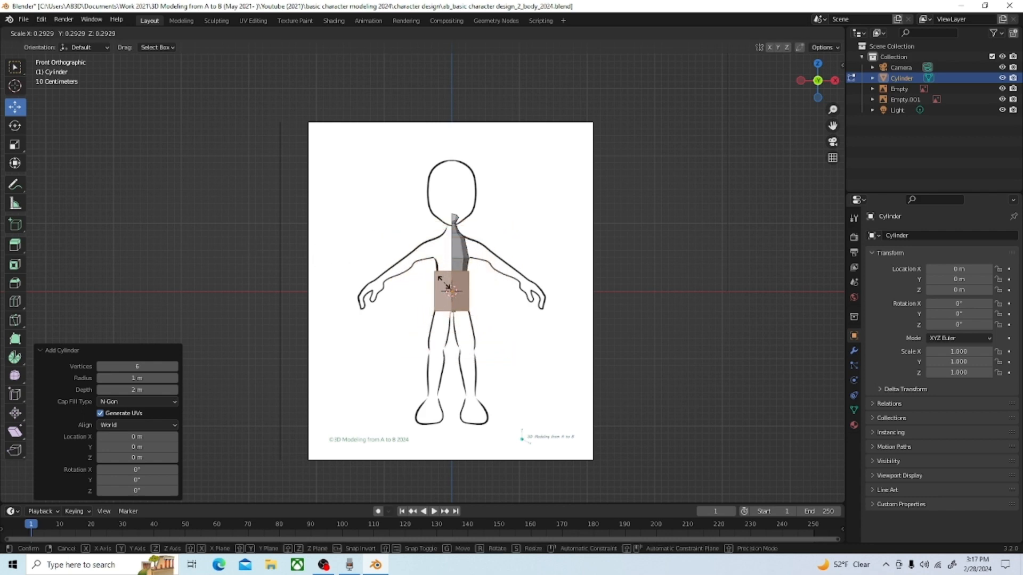
left_click(441, 289)
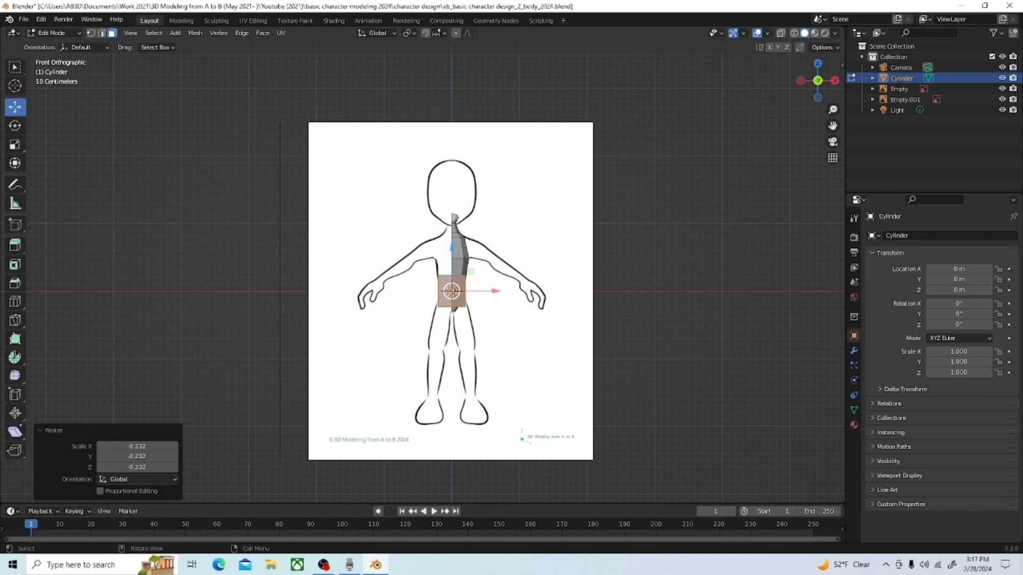
key("g")
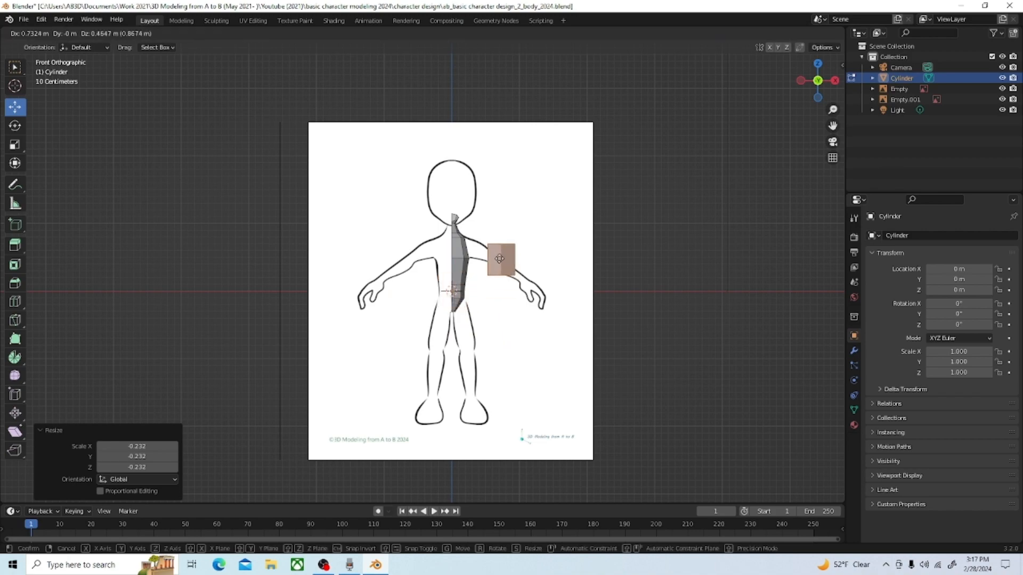
left_click(482, 249)
Step: In wireframe front view, move the cylinder along the reference arm to the forearm and scale it by about 0.227
scroll(479, 210, "up", 4)
middle_click_drag(479, 209, 552, 277)
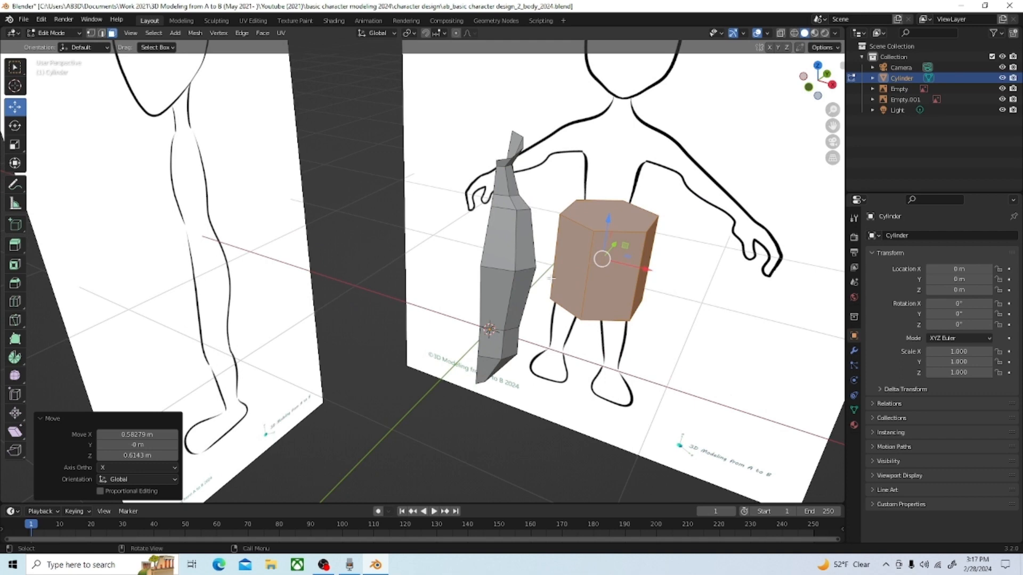
key("grave")
left_click(543, 272)
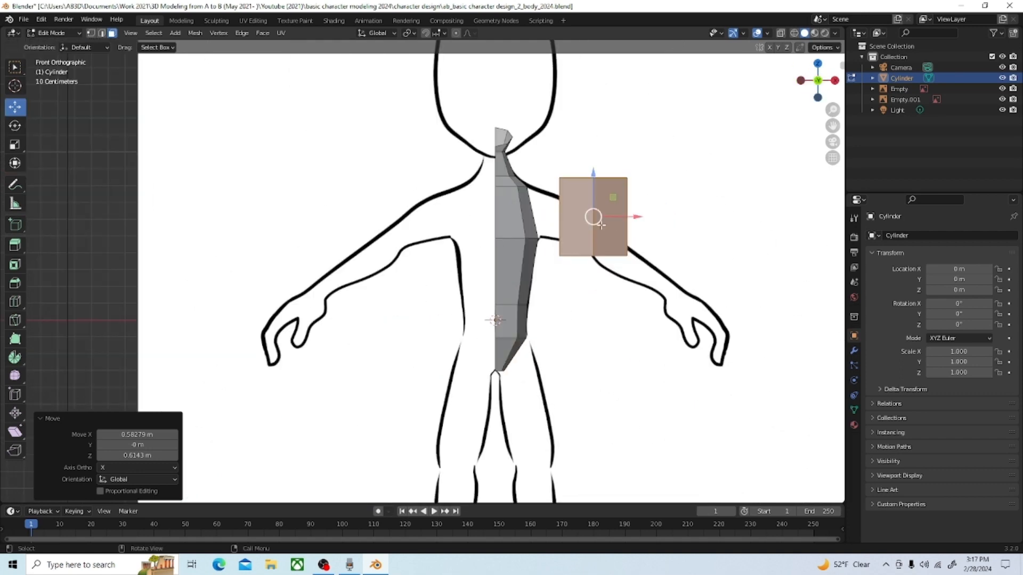
left_click_drag(601, 225, 634, 248)
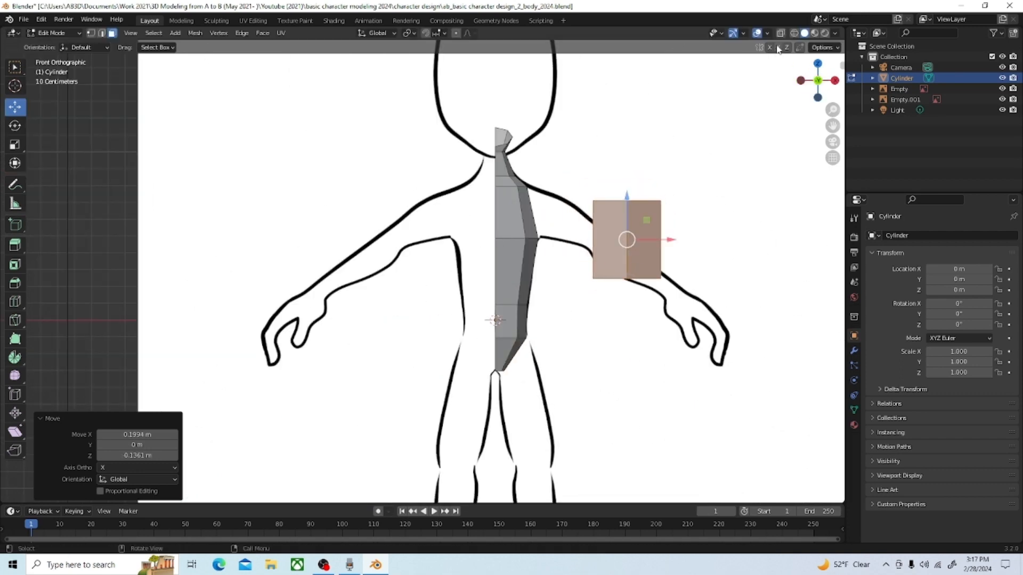
left_click(794, 33)
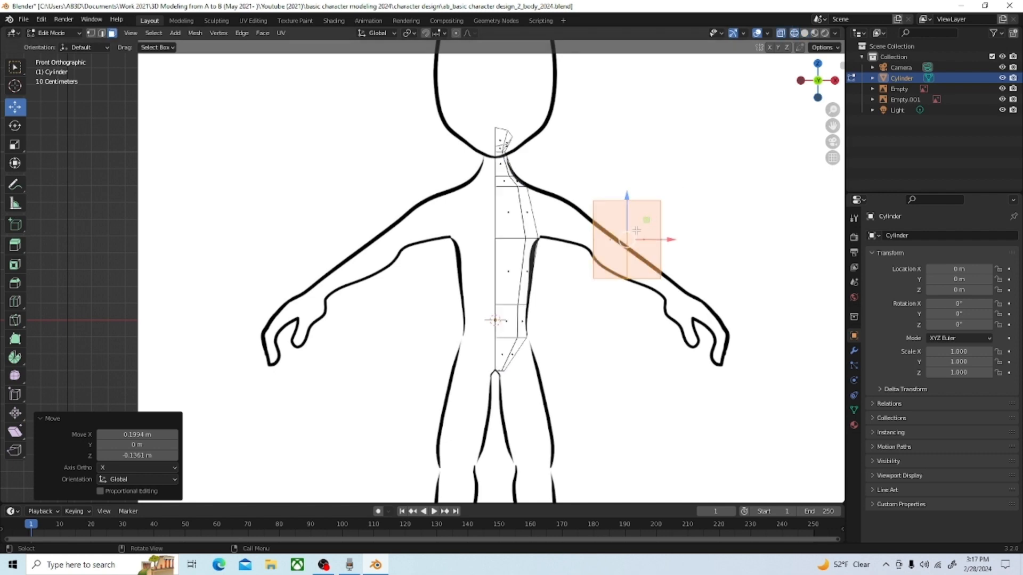
left_click_drag(625, 239, 661, 264)
key("s")
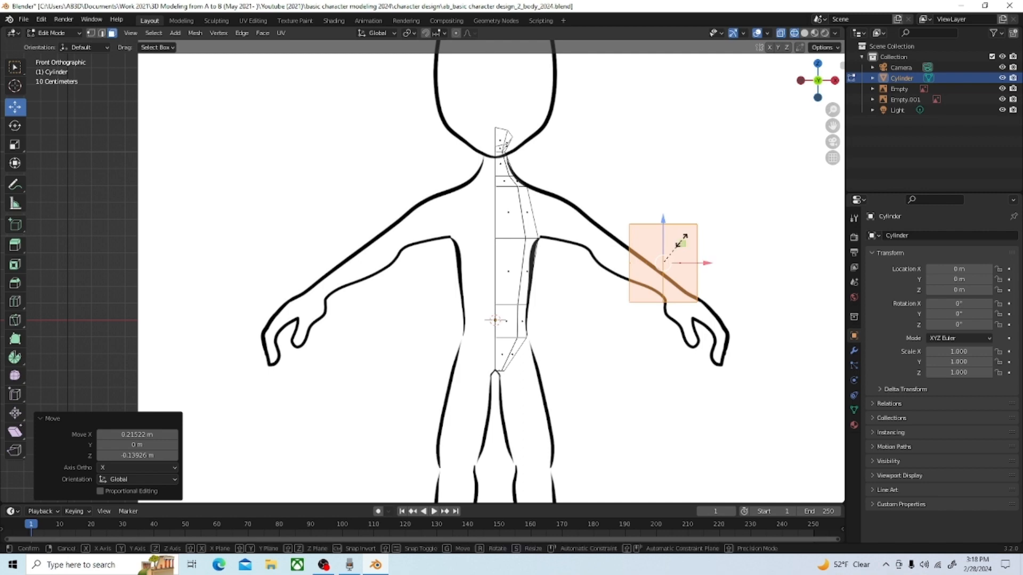
left_click(662, 262)
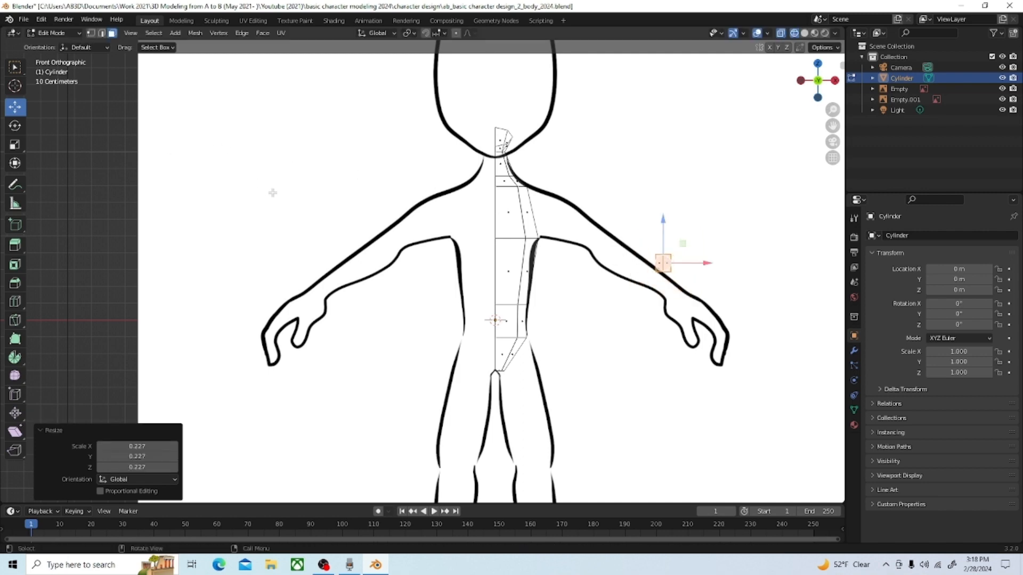
Step: Rotate the cylinder about -59.6° and move it about 0.02 m in X and -0.16 m in Z onto the wrist
key("r")
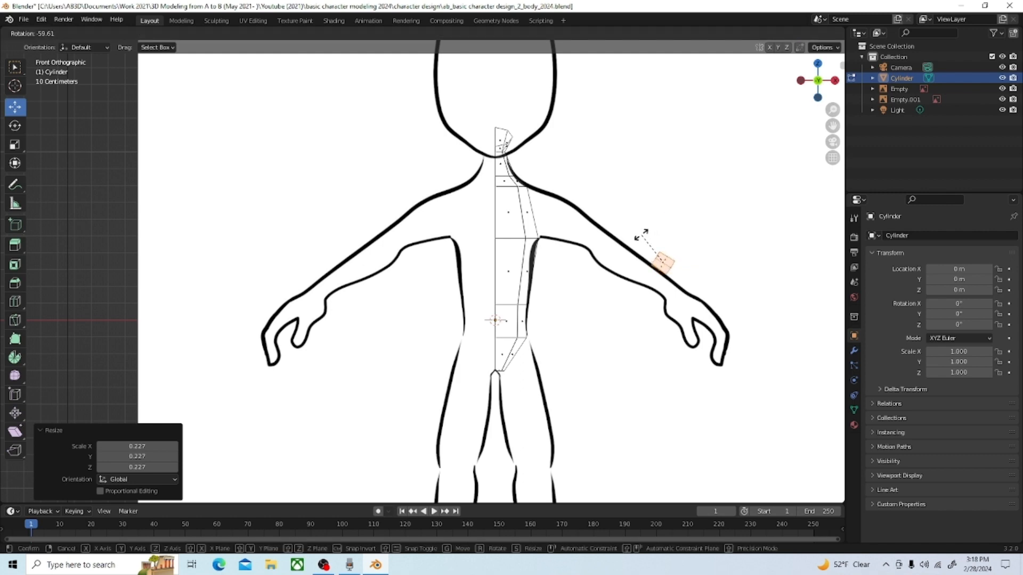
left_click(645, 233)
key("g")
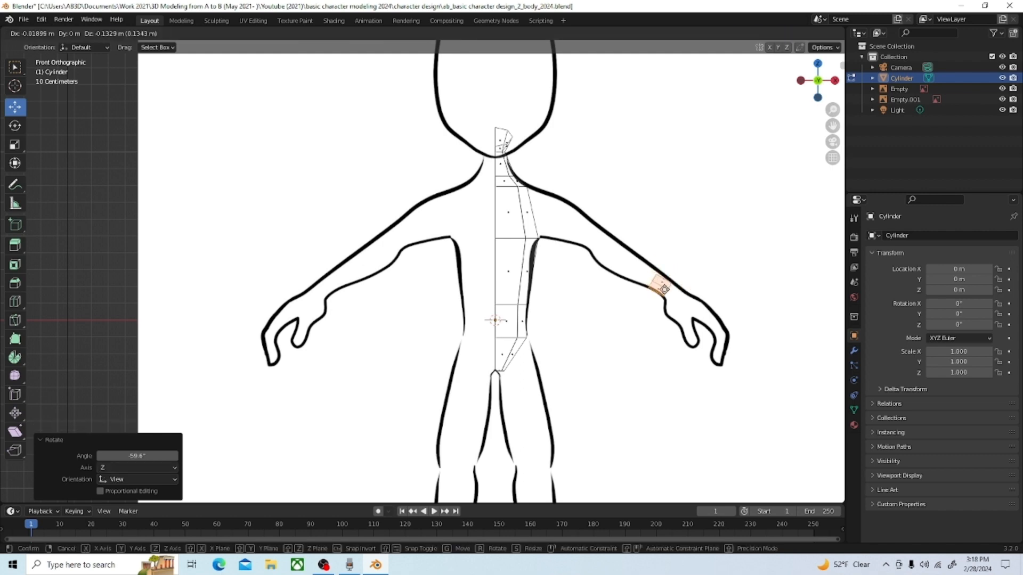
left_click(670, 291)
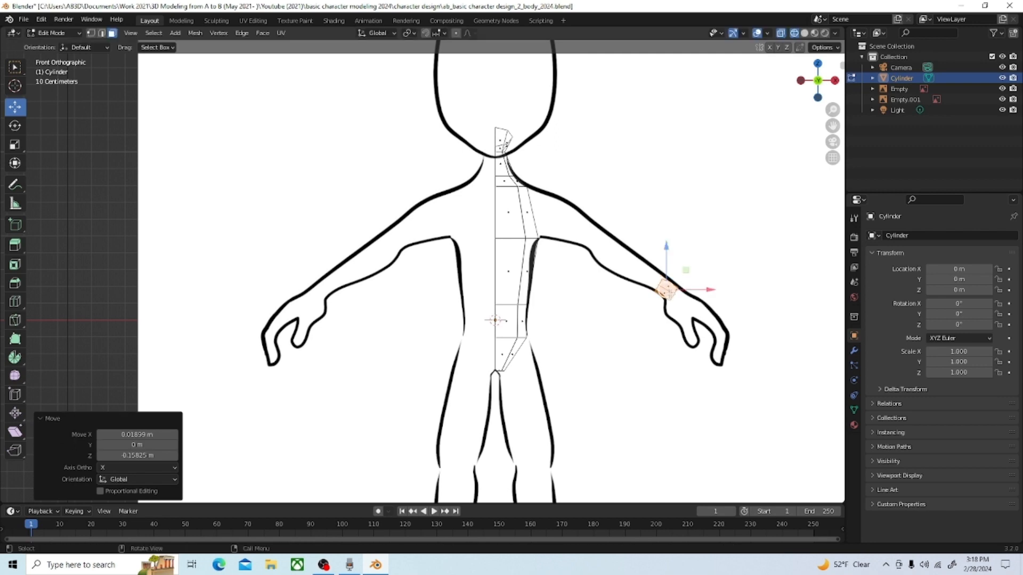
Step: Rotate the wrist cylinder about 2.29° and move it about 0.005 m in X and 0.007 m in Z
key("r")
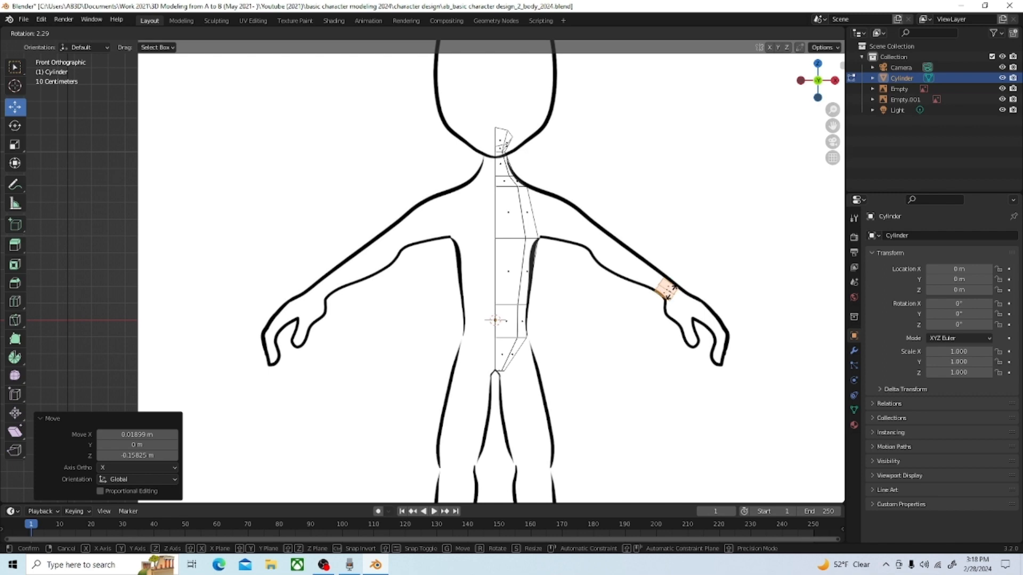
left_click(672, 292)
scroll(714, 293, "up", 3)
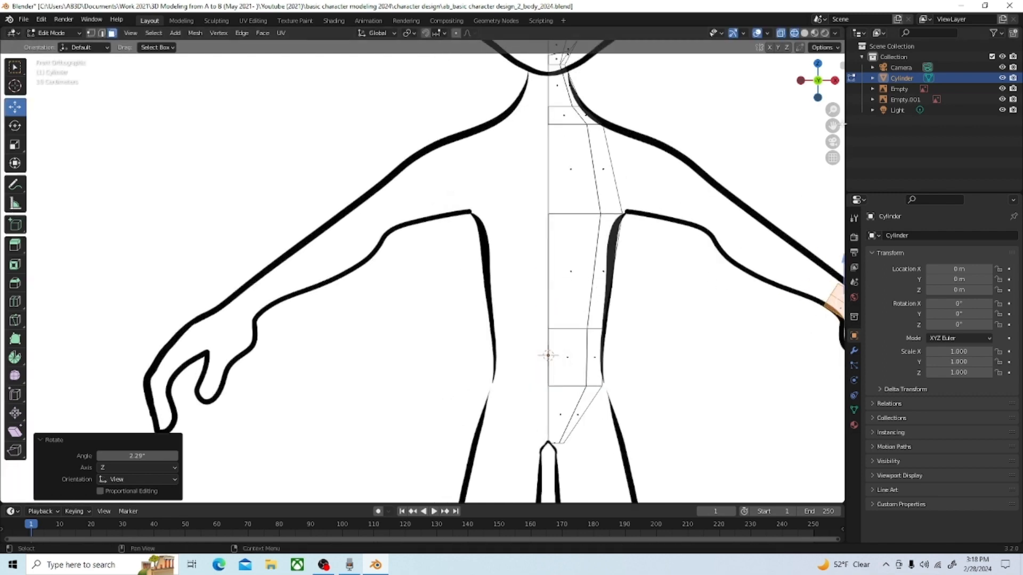
middle_click_drag(701, 293, 517, 267, "shift")
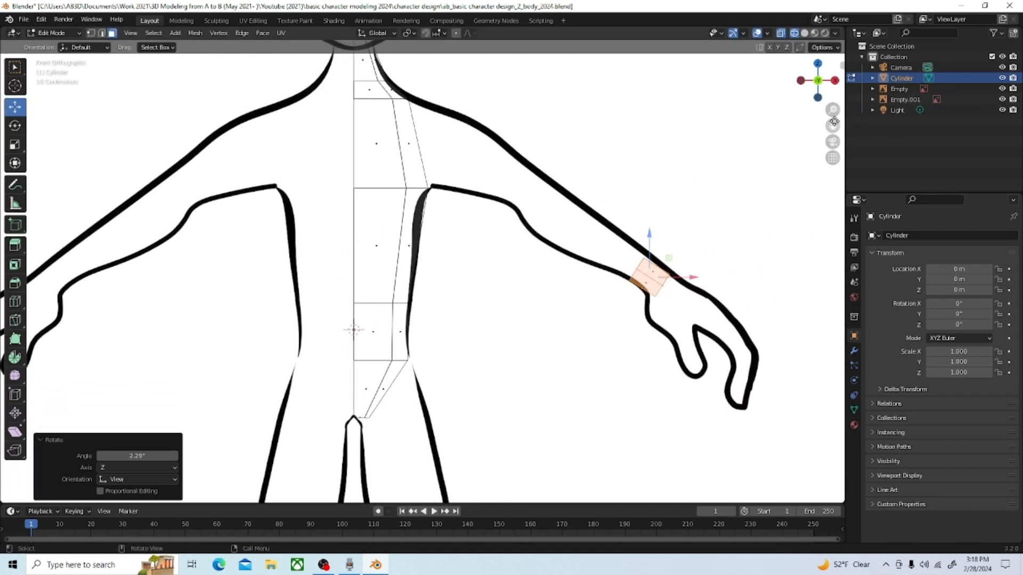
middle_click_drag(744, 310, 620, 310, "shift")
scroll(589, 284, "up", 4)
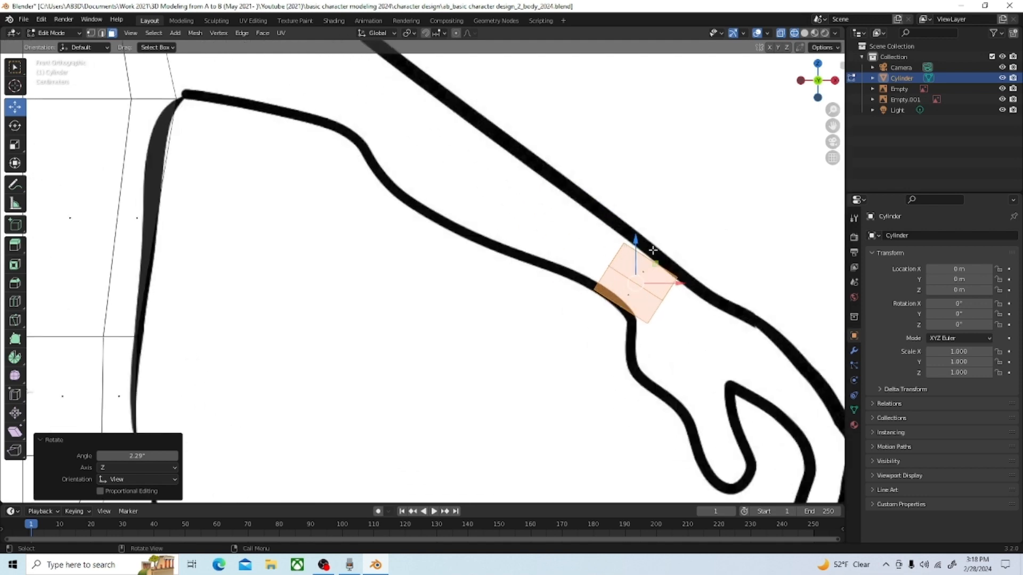
left_click_drag(638, 287, 641, 282)
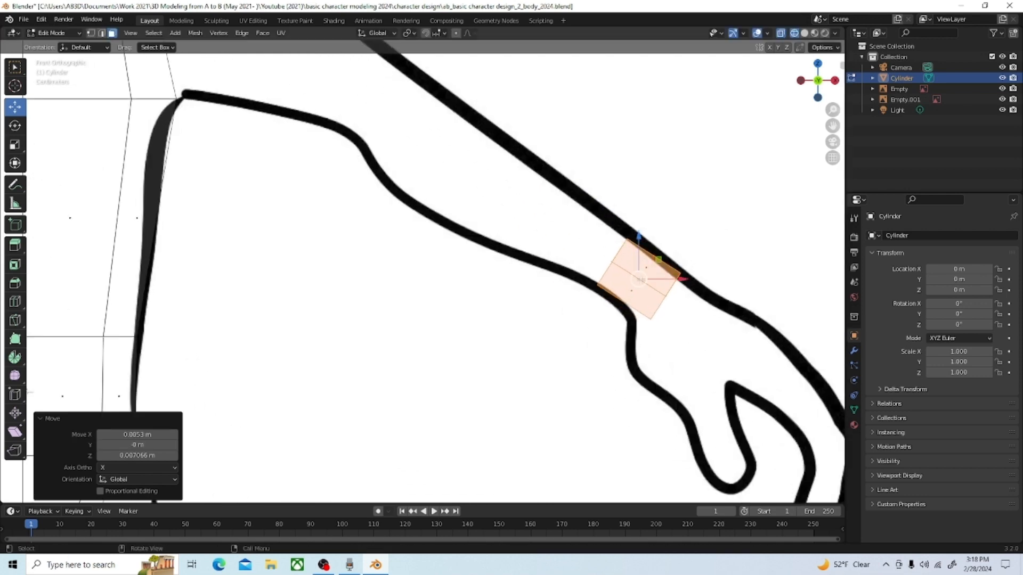
Step: Rotate the wrist cylinder about 9.97° more to line it up with the reference arm
key("s")
key("r")
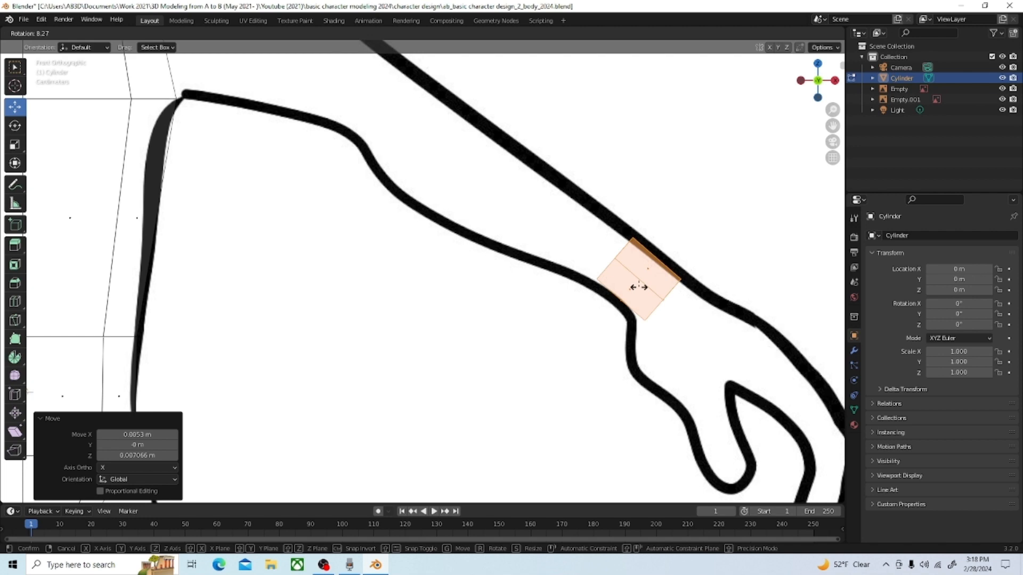
left_click(610, 301)
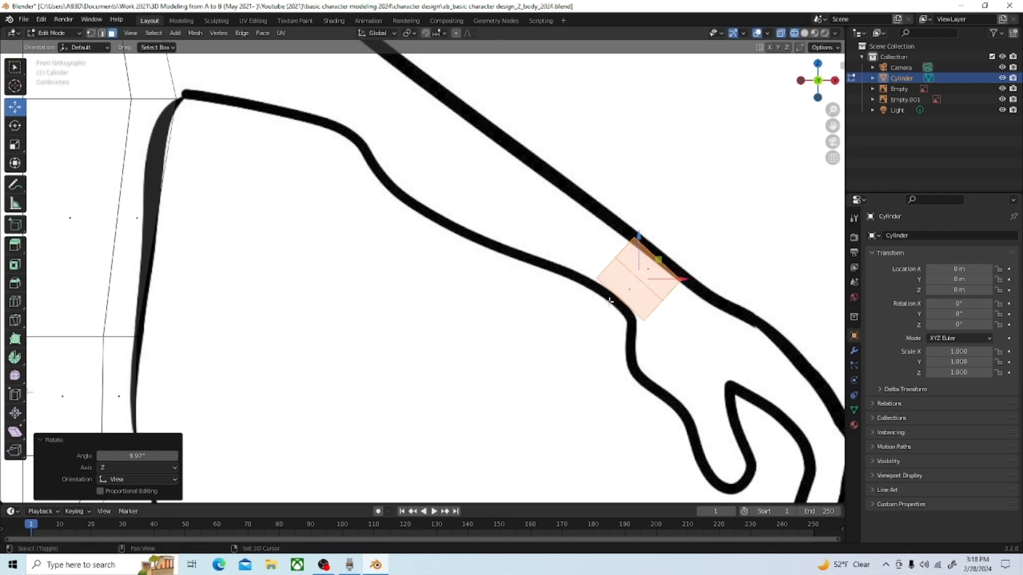
Step: Scale the wrist cylinder by about 1.29 and move it about -0.024 m in X and 0.026 m in Z
key("s")
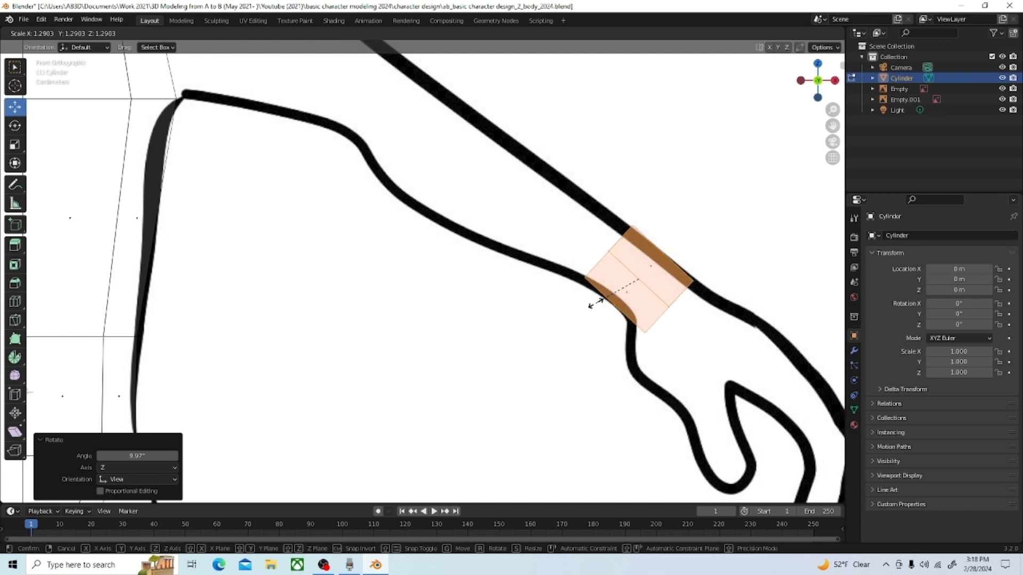
left_click(595, 304)
key("g")
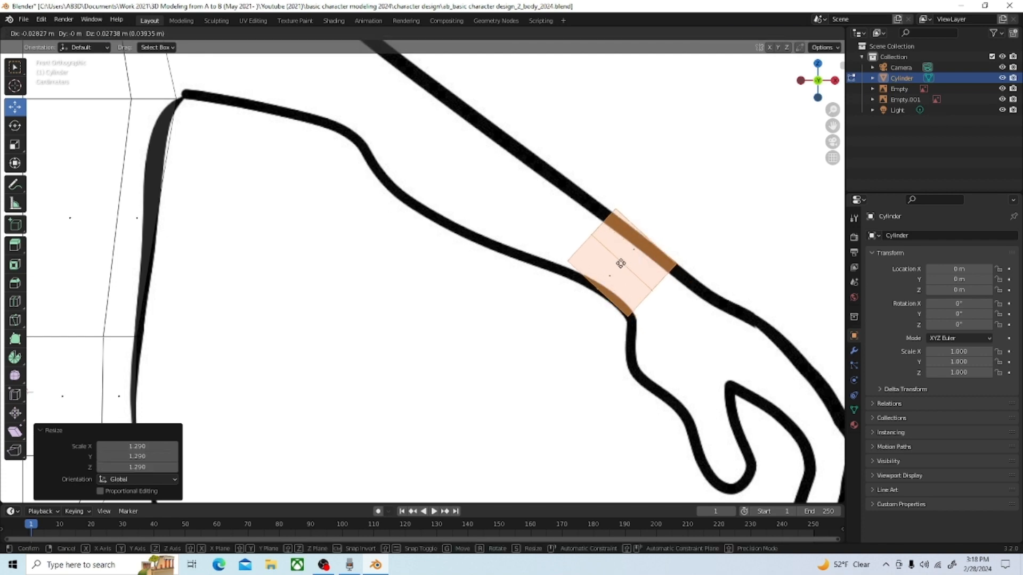
left_click(624, 263)
Step: Move the vertices at the cylinder's forearm-side end about 0.013 m in X and -0.024 m in Z, shortening the segment
scroll(586, 263, "down", 4)
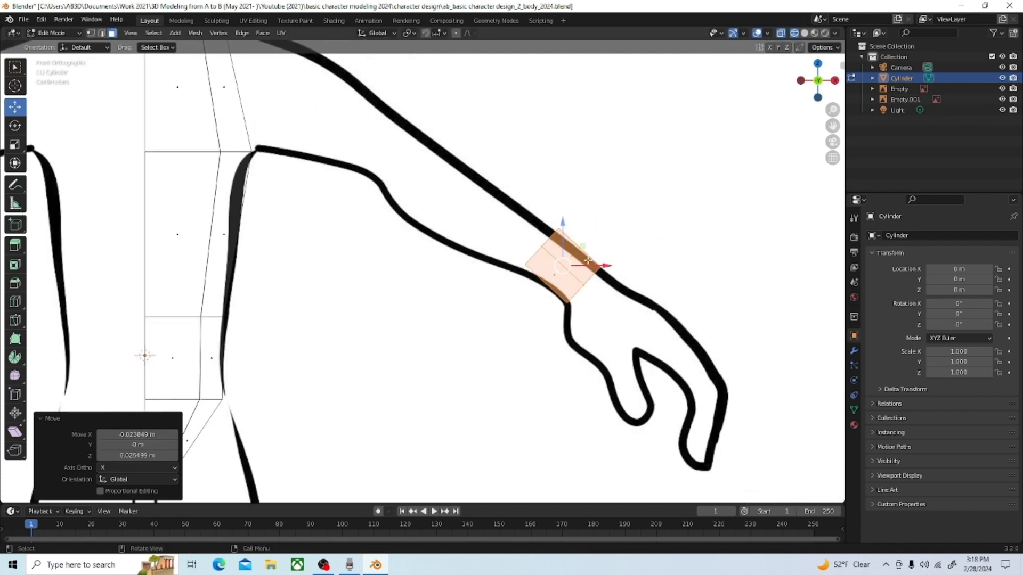
scroll(533, 263, "down", 1)
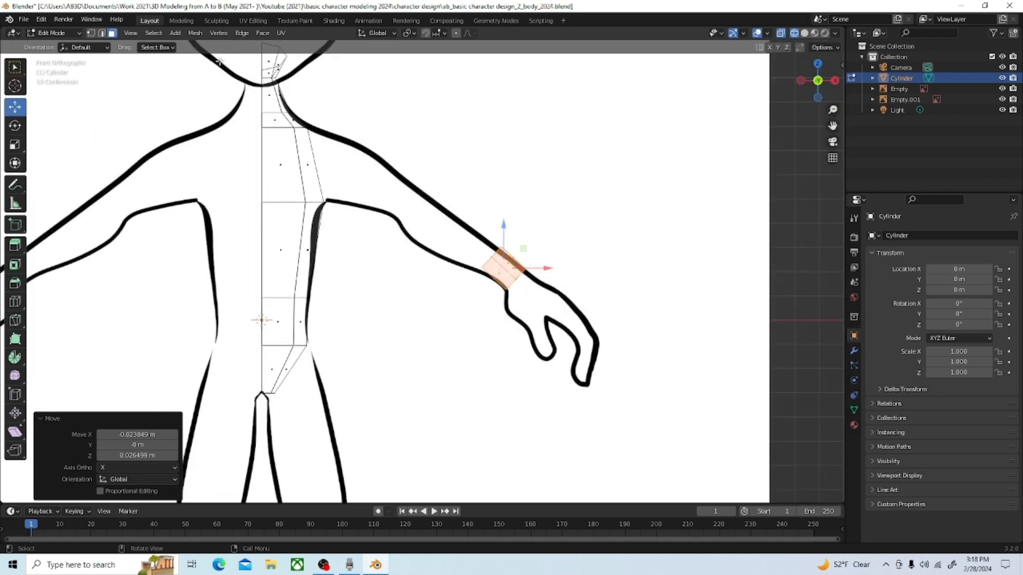
left_click(91, 34)
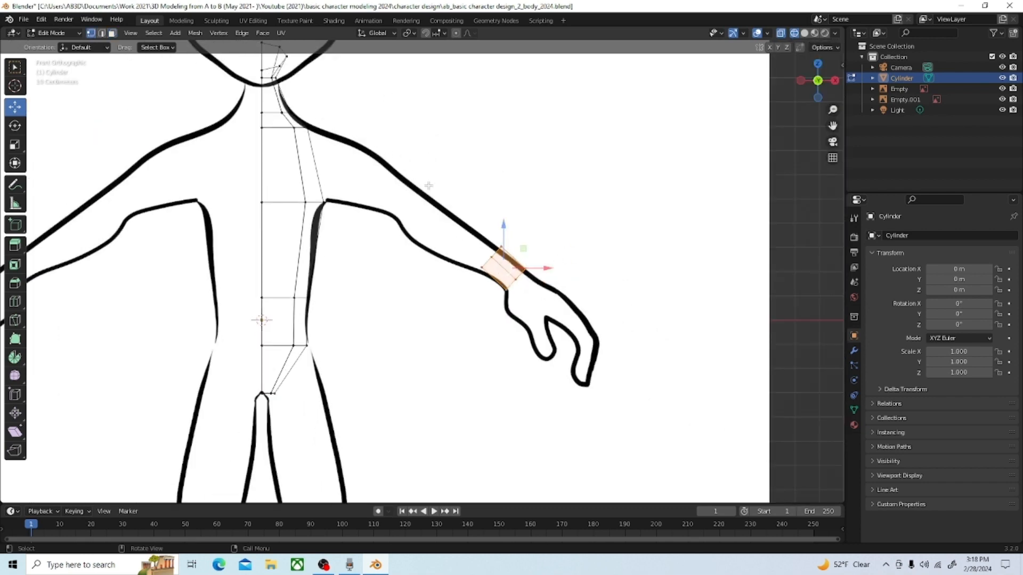
left_click_drag(428, 185, 507, 279)
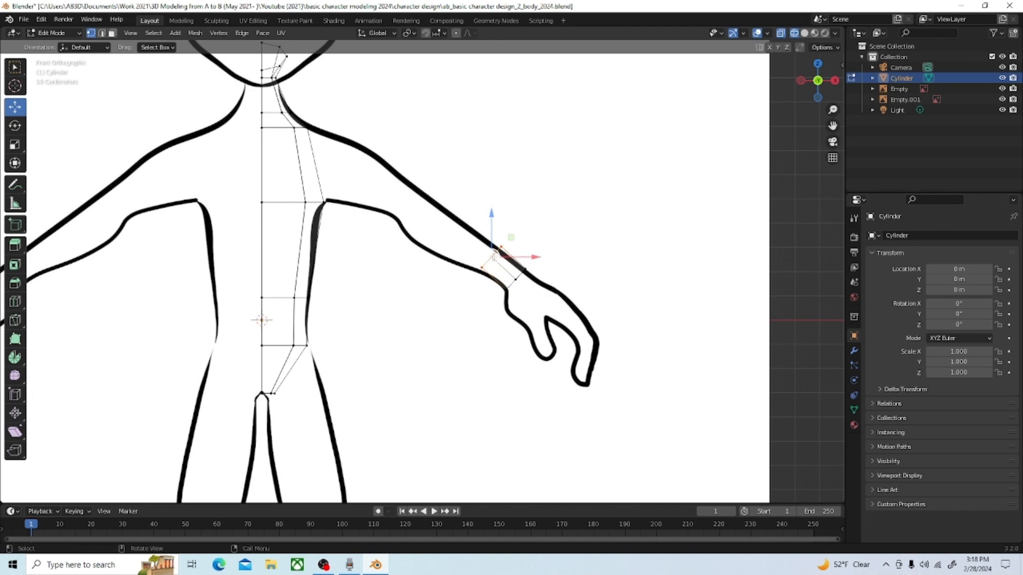
key("g")
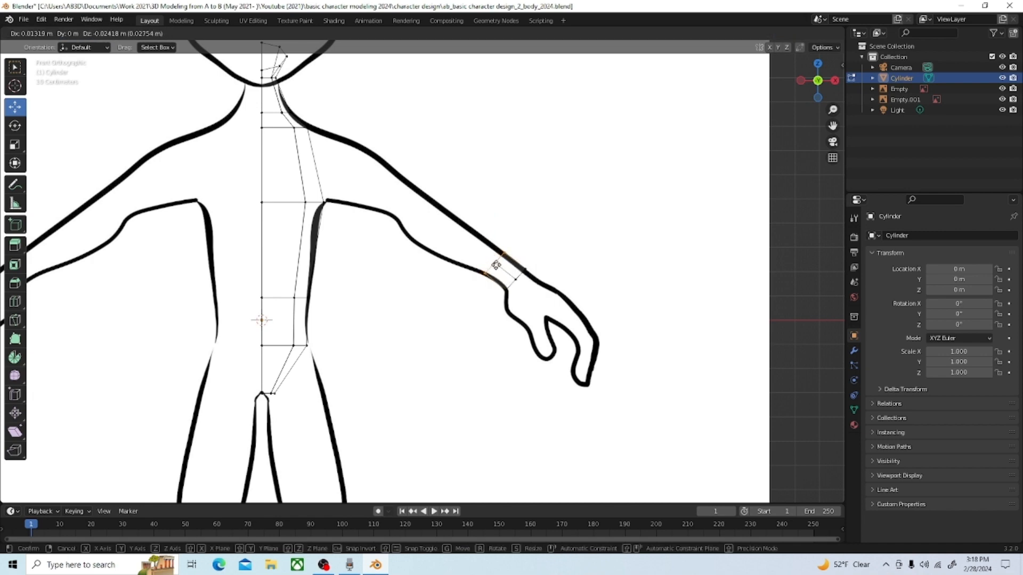
left_click(498, 264)
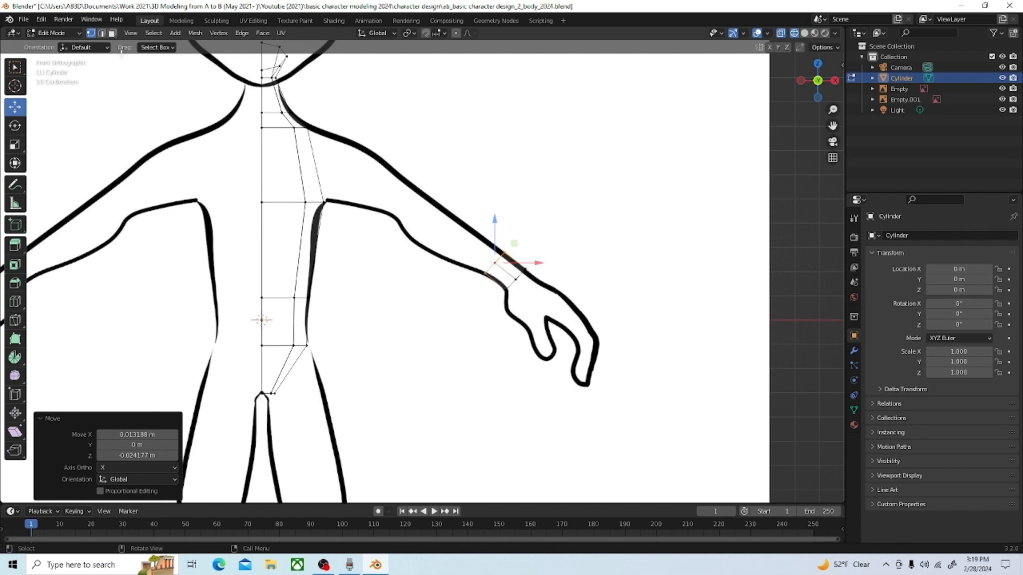
Step: In face mode with solid shading, select the cylinder's hexagonal end face on the forearm side
left_click(112, 33)
left_click_drag(426, 189, 517, 290)
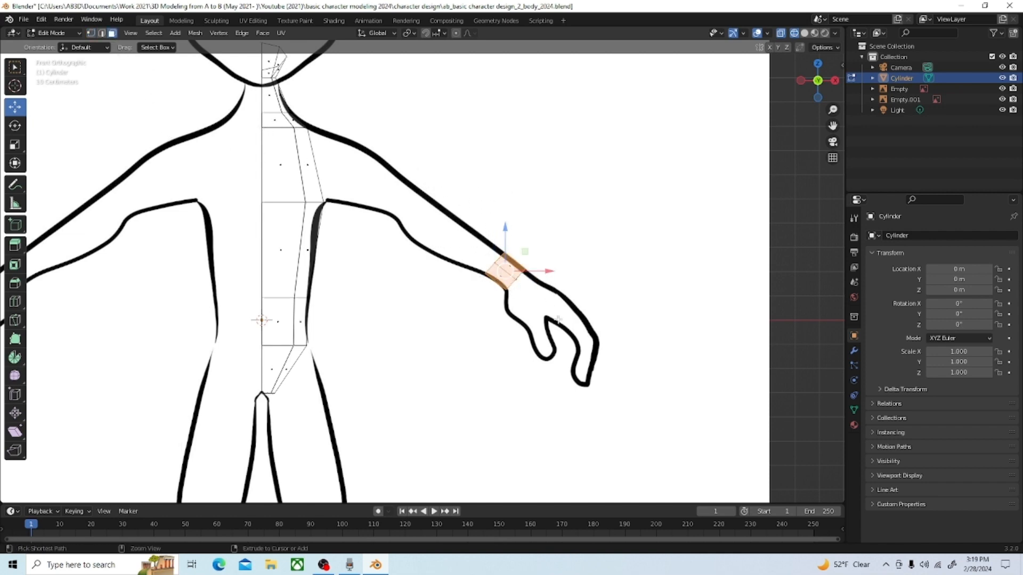
left_click(486, 263)
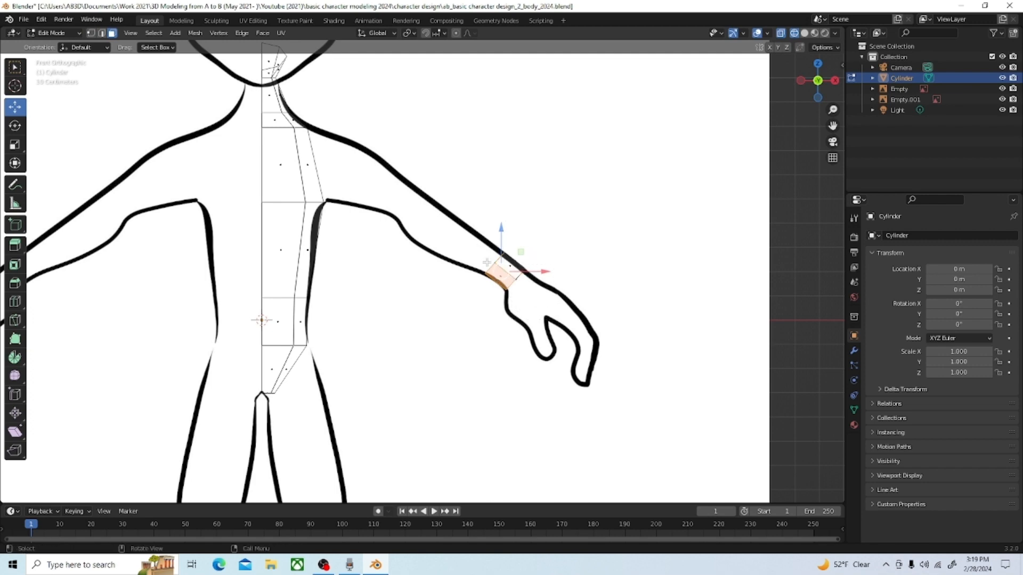
middle_click_drag(504, 278, 522, 306)
scroll(523, 306, "up", 2)
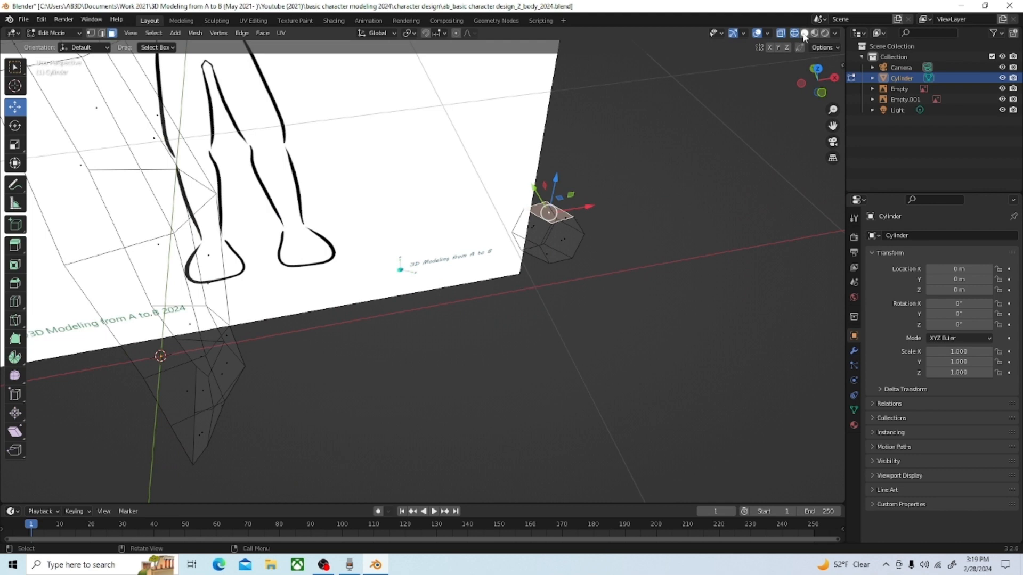
left_click(804, 33)
left_click(526, 227)
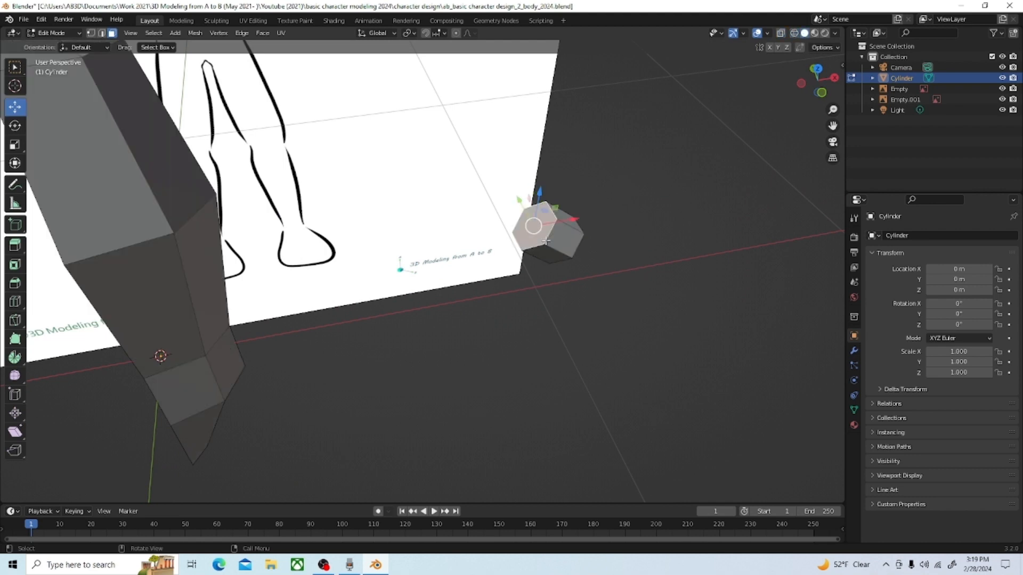
Step: In wireframe front view, rotate the selected end face about -13.4° to follow the forearm outline
key("grave")
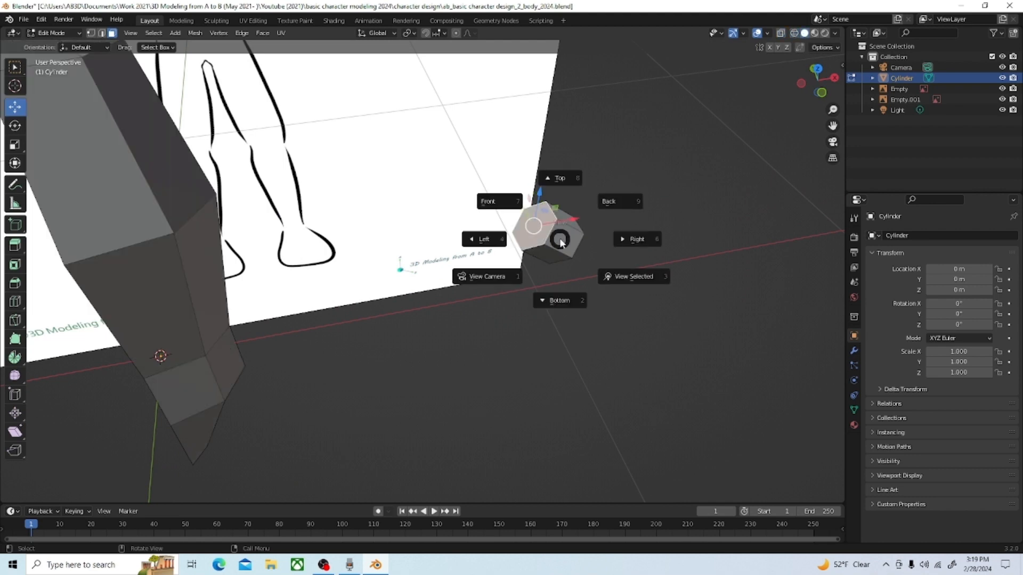
key("grave")
left_click(499, 202)
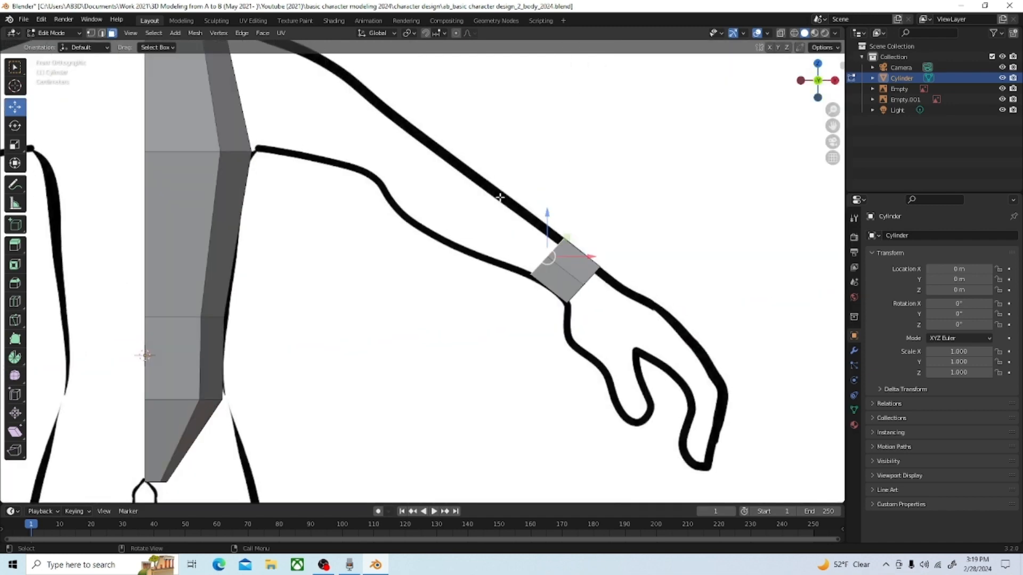
scroll(545, 230, "down", 1)
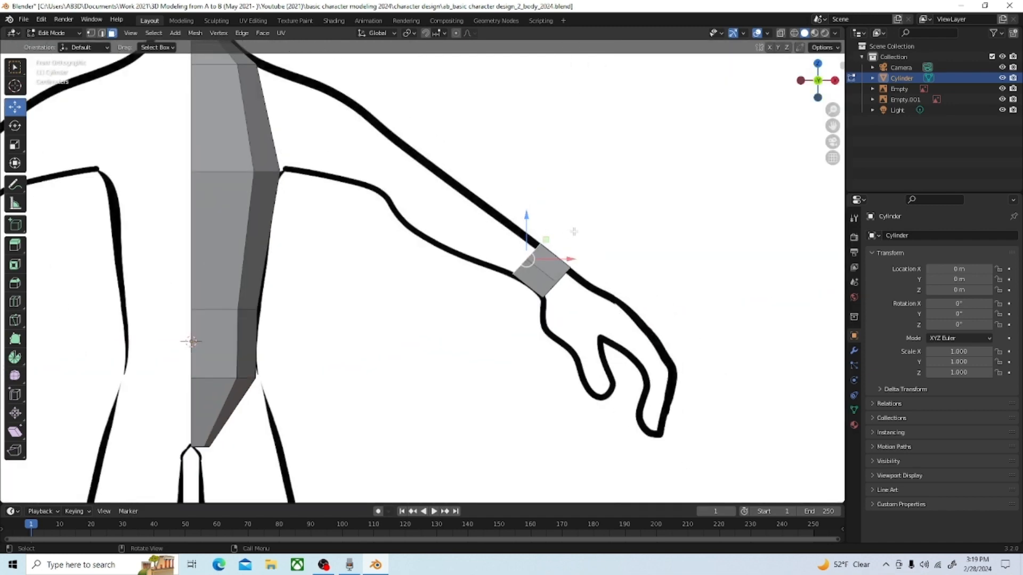
key("shift+z")
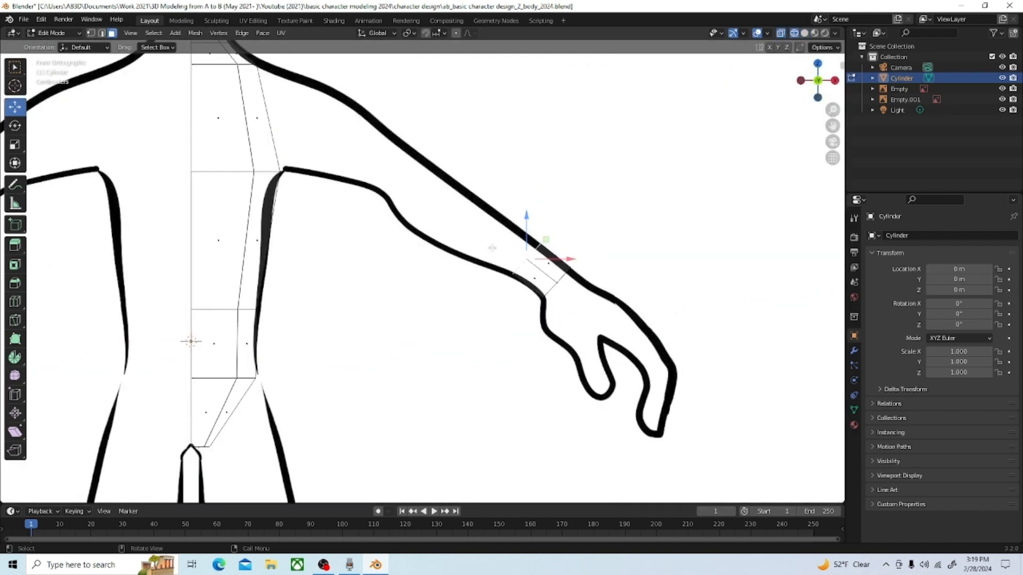
key("r")
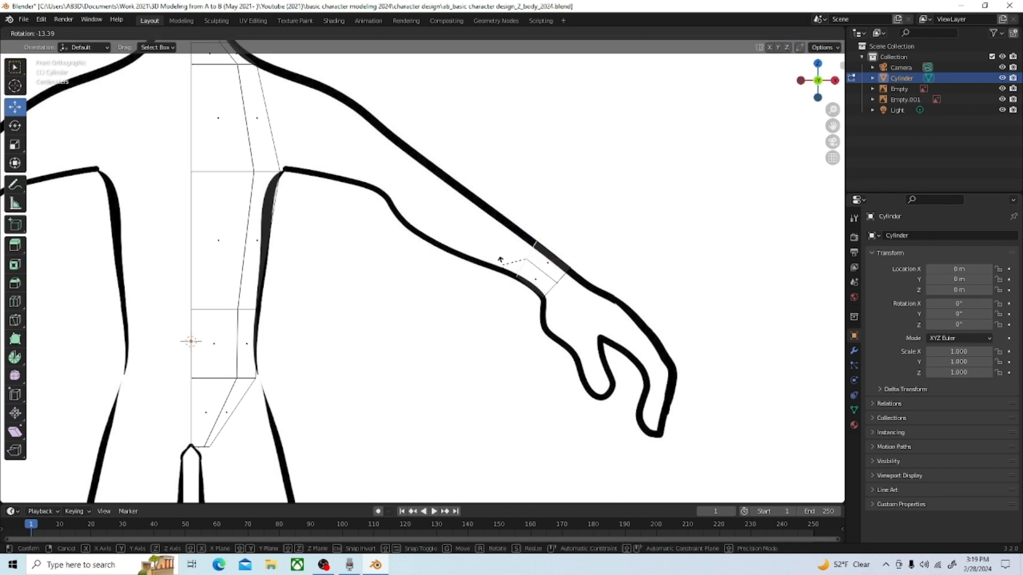
left_click(500, 261)
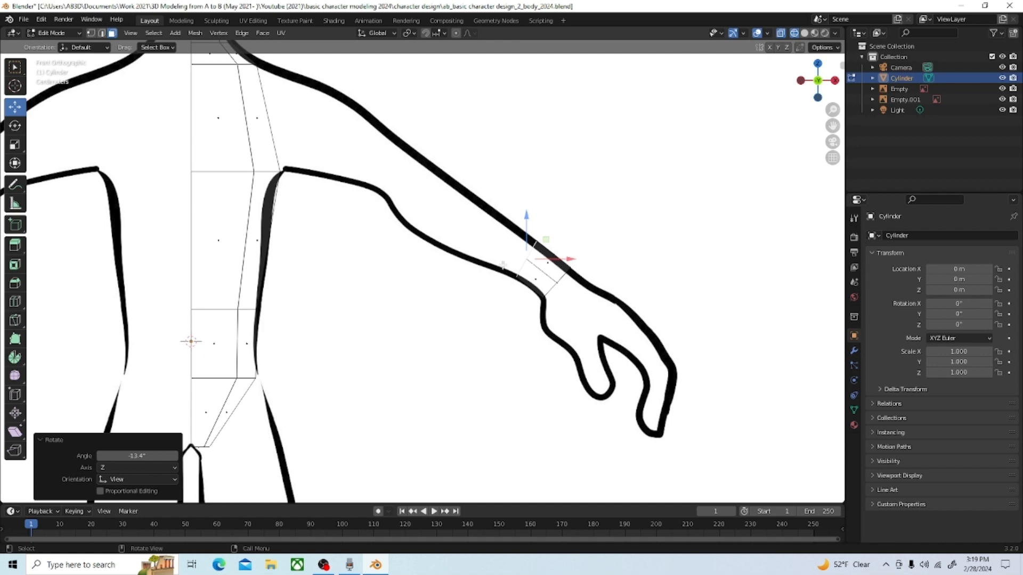
Step: Scale the end face by about 1.094 and move it about -0.003 m in X and -0.002 m in Z
key("s")
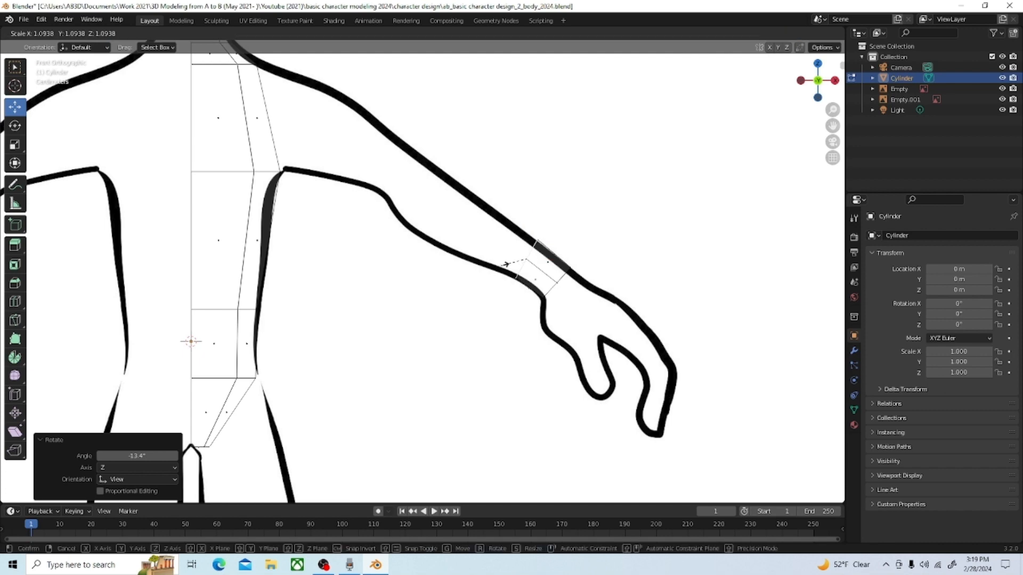
left_click(504, 265)
key("g")
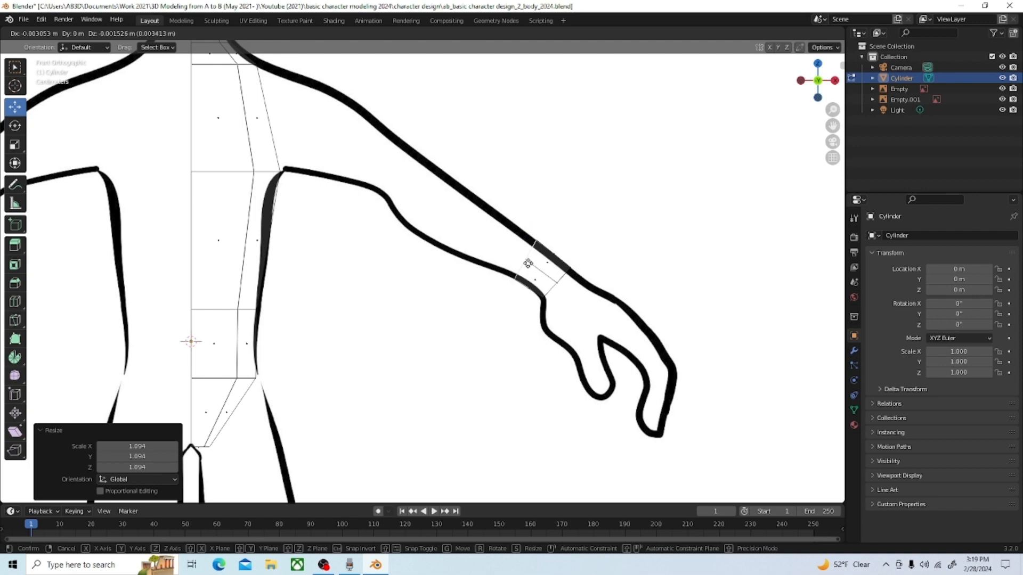
left_click(528, 264)
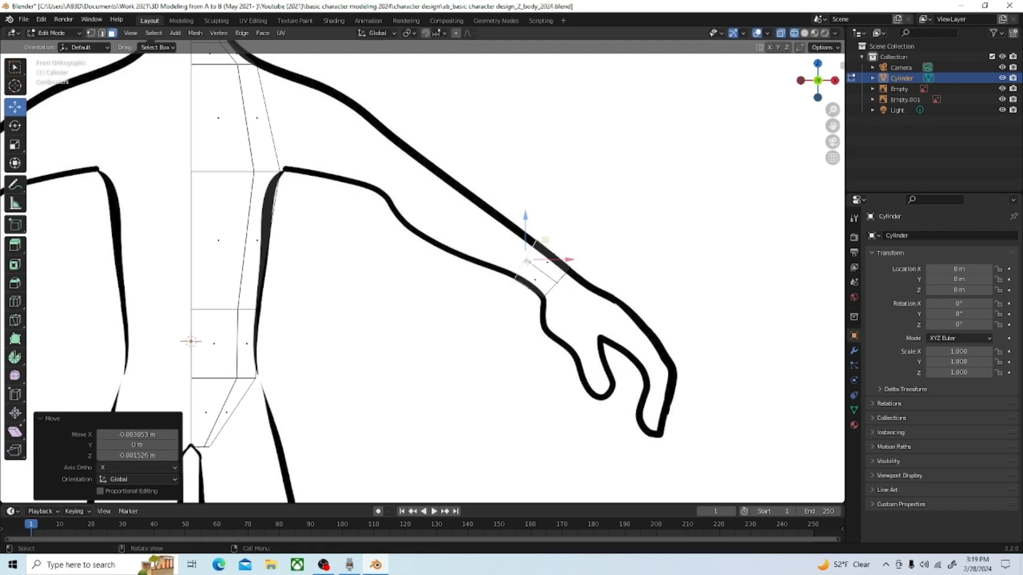
Step: Move the end face about 0.043 m in X and -0.02 m in Z toward the wrist, and scale it by about 0.568
key("g")
left_click(542, 269)
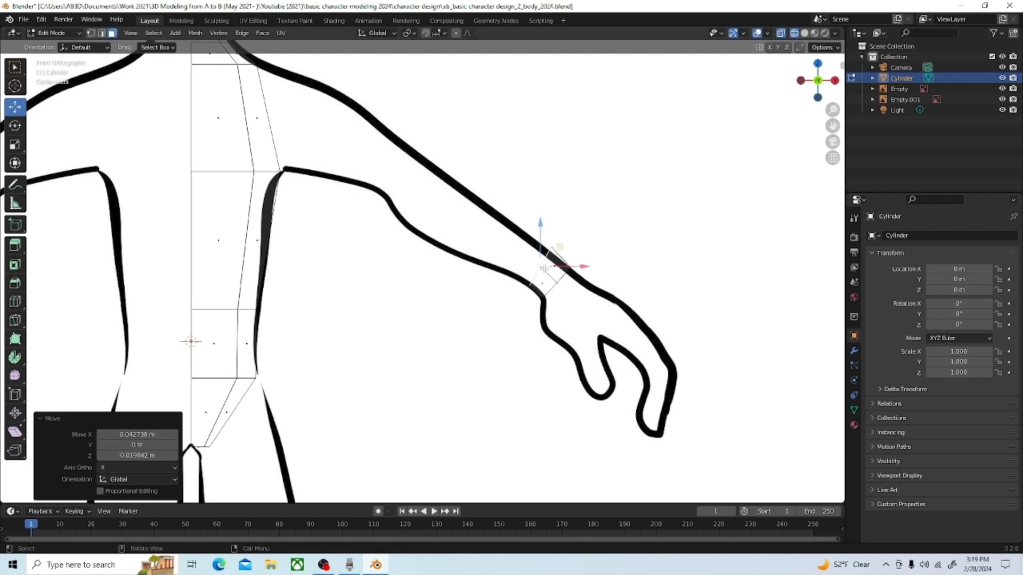
key("s")
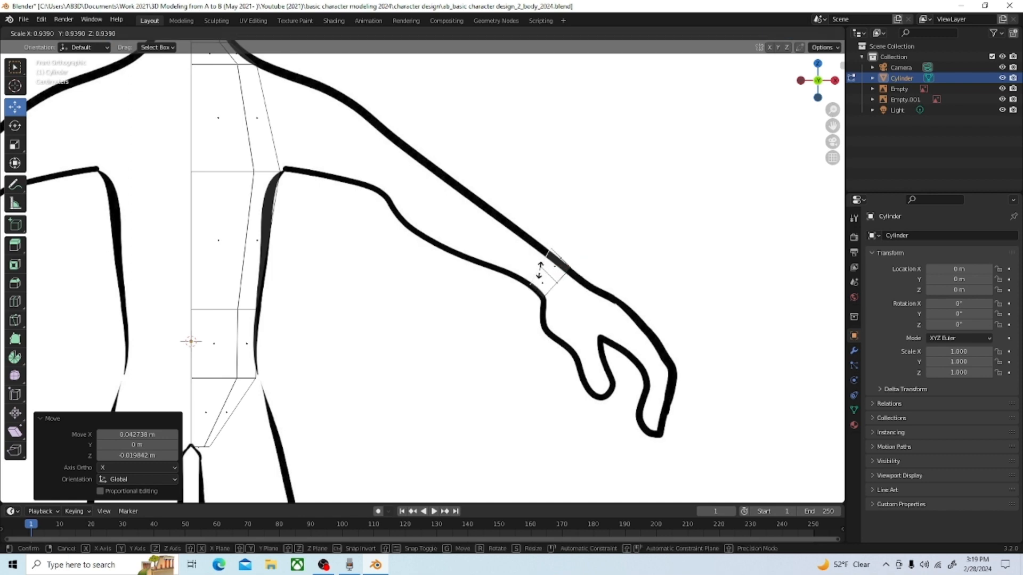
left_click(541, 269)
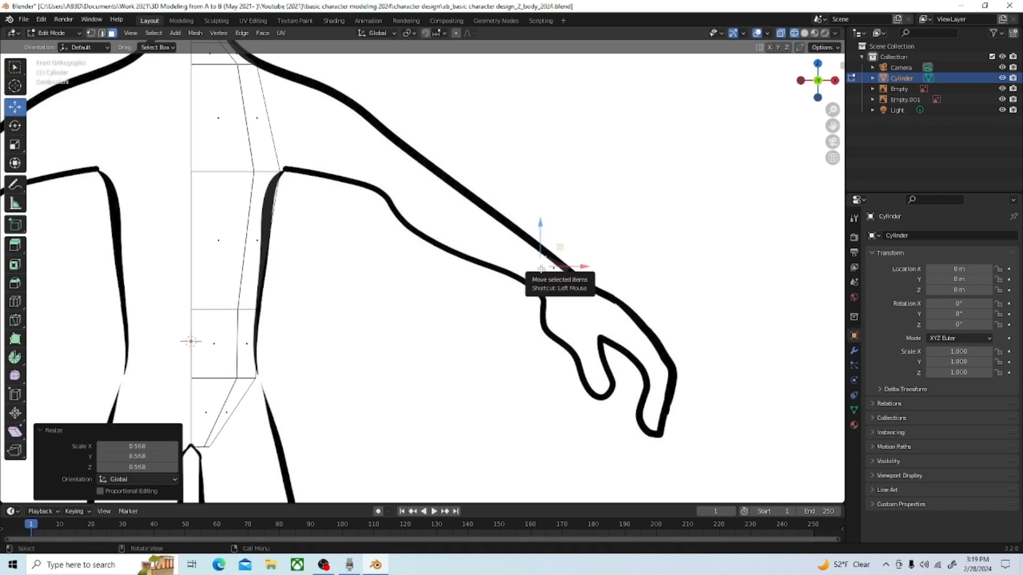
Step: Scale the end face by about 1.556 and nudge it about -0.003 m in X and Z to fit the wrist outline
key("g")
left_click(537, 272)
key("s")
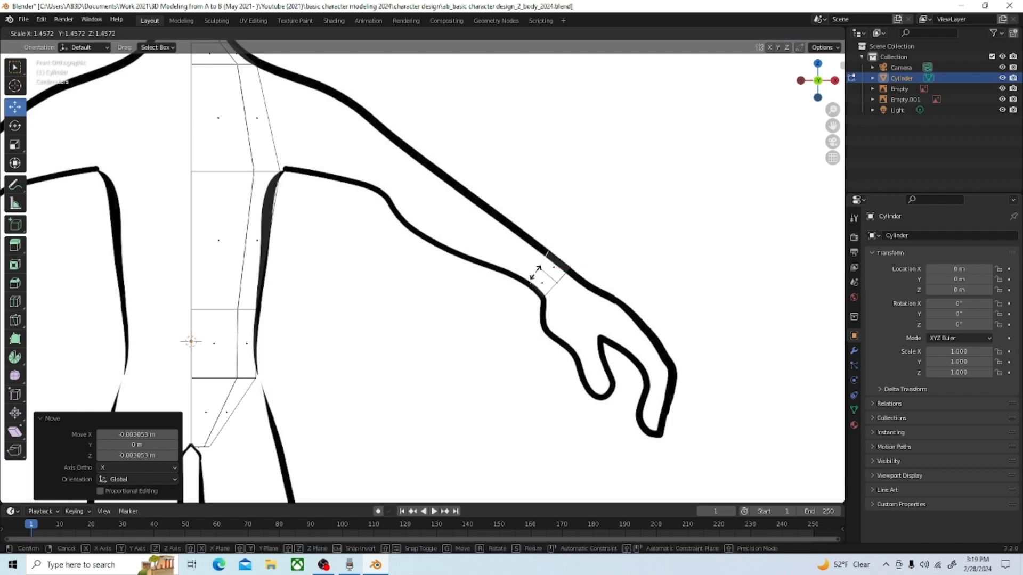
left_click(538, 274)
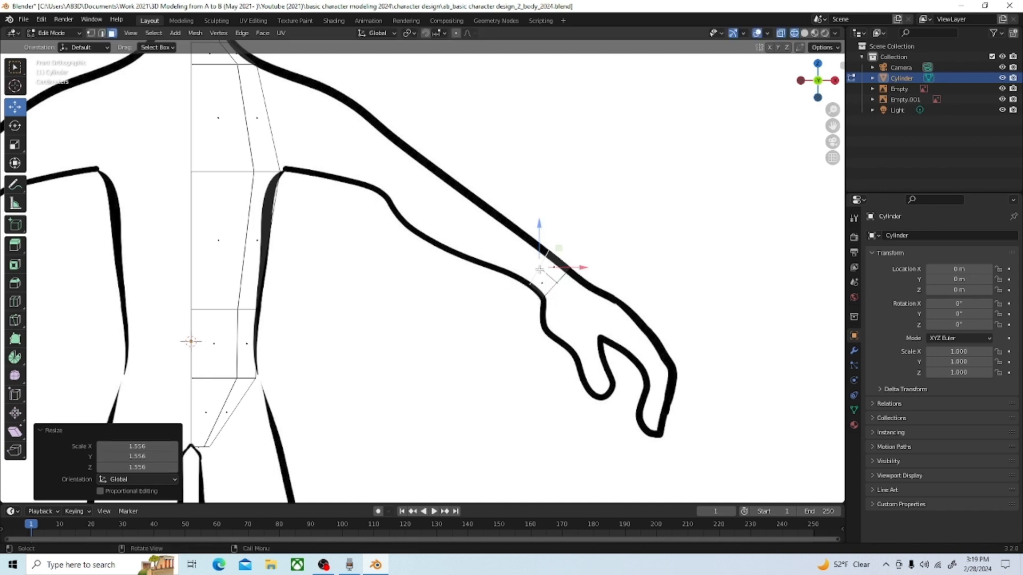
key("g")
left_click_drag(536, 273, 539, 272)
Step: Extrude the wrist end face about 0.13 m up the forearm, nudge it into line, and scale it by about 1.262 to fit the outline
key("e")
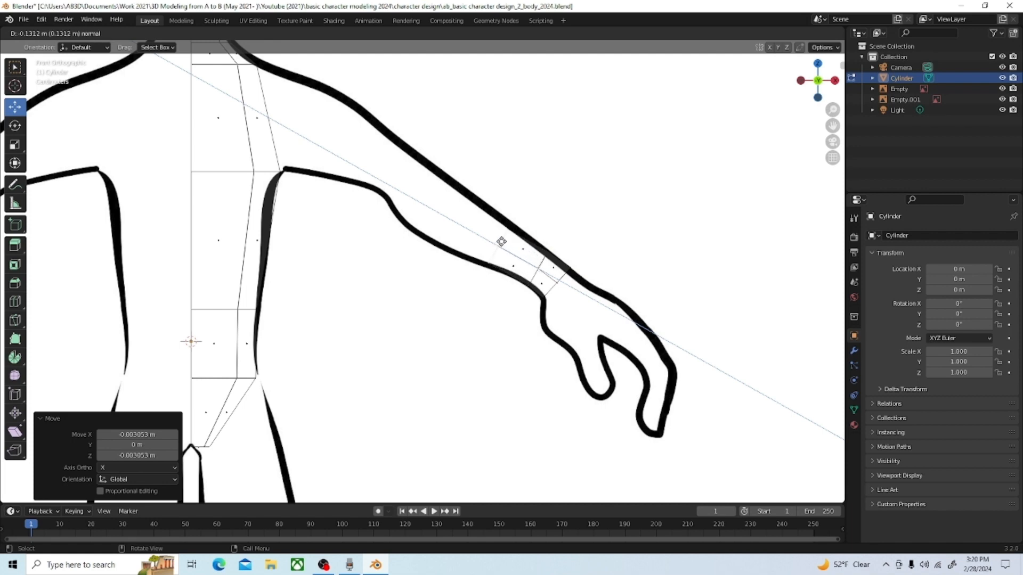
left_click(499, 243)
left_click_drag(502, 243, 503, 240)
key("s")
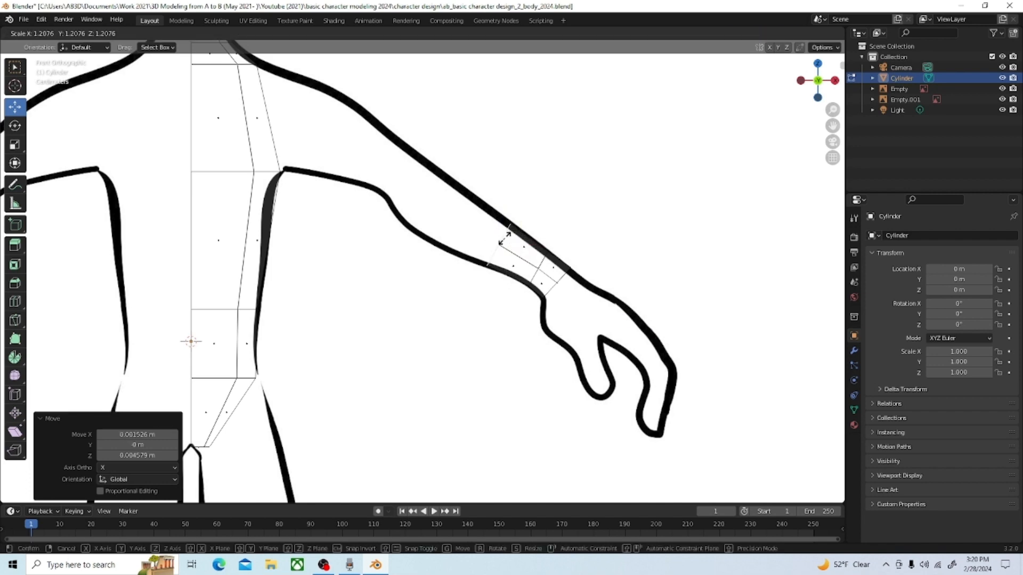
left_click(505, 238)
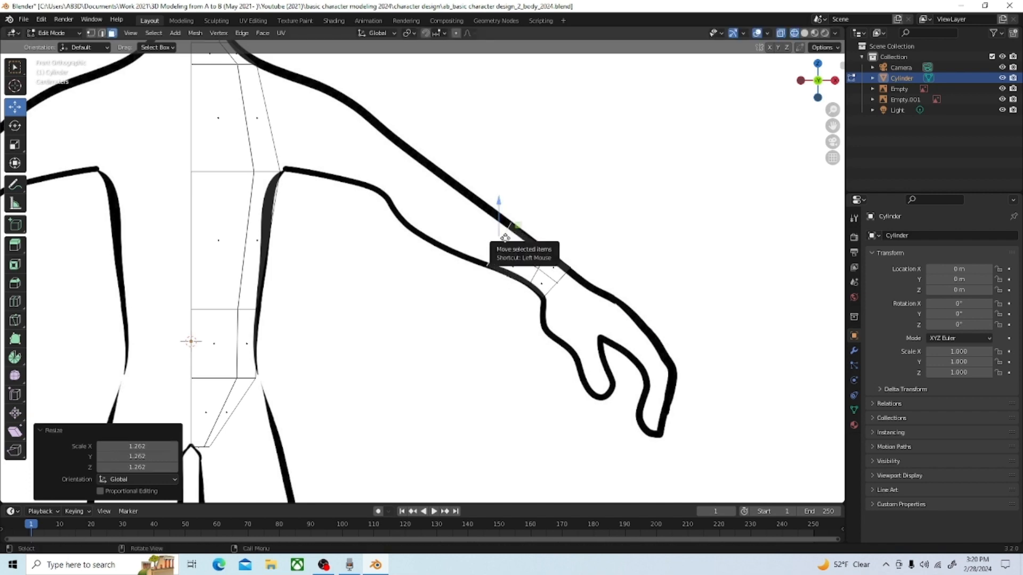
Step: Extrude the end face about 0.143 m further up the forearm, scale it by about 1.227, and rotate it about 7.62°
key("e")
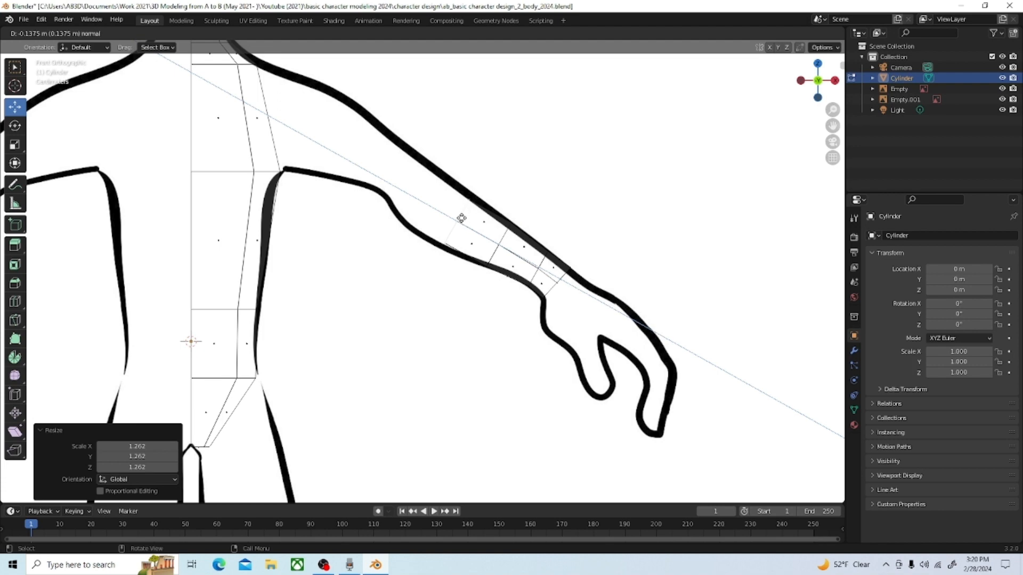
left_click(460, 218)
key("s")
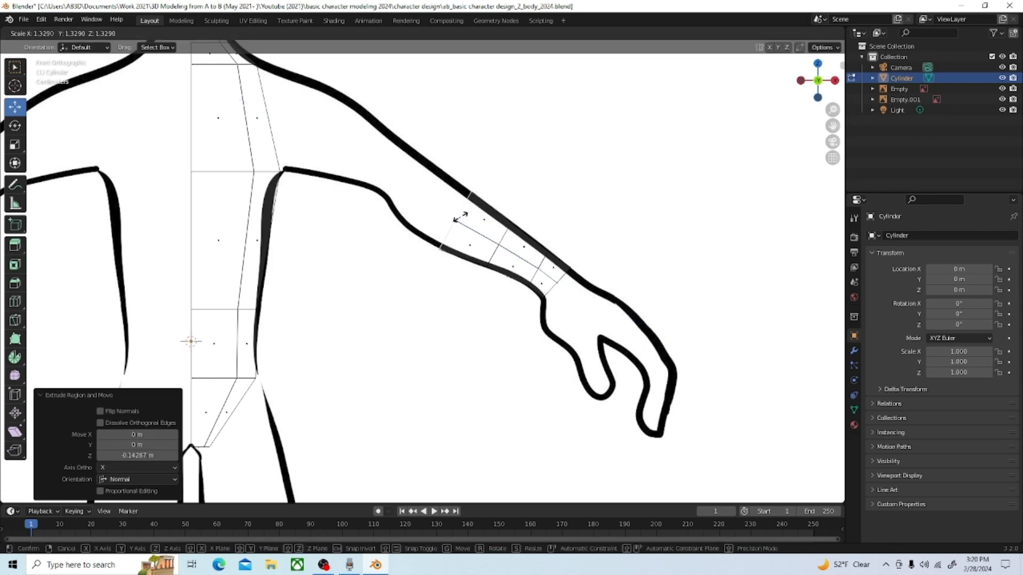
left_click(460, 218)
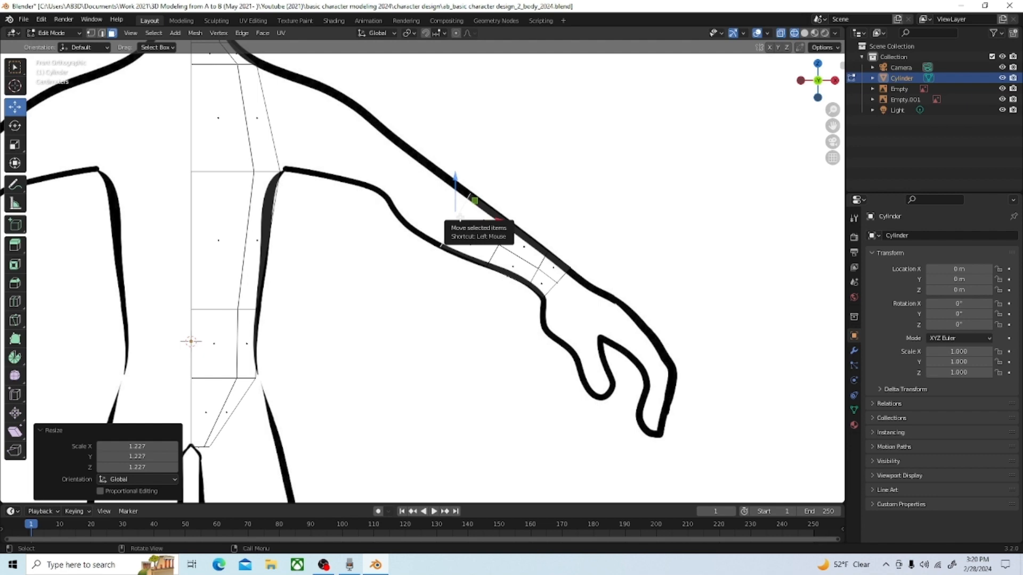
key("r")
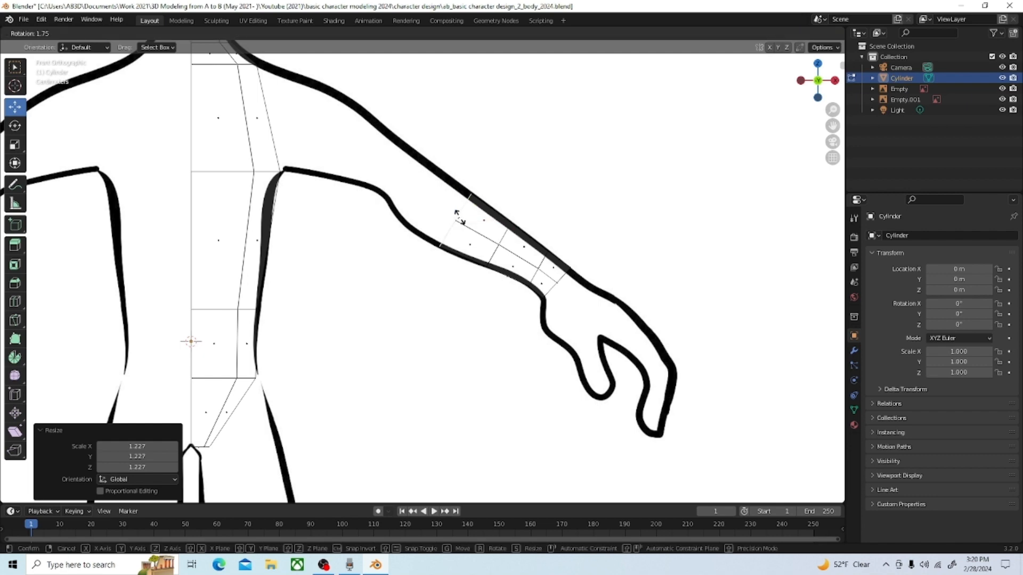
left_click(458, 216)
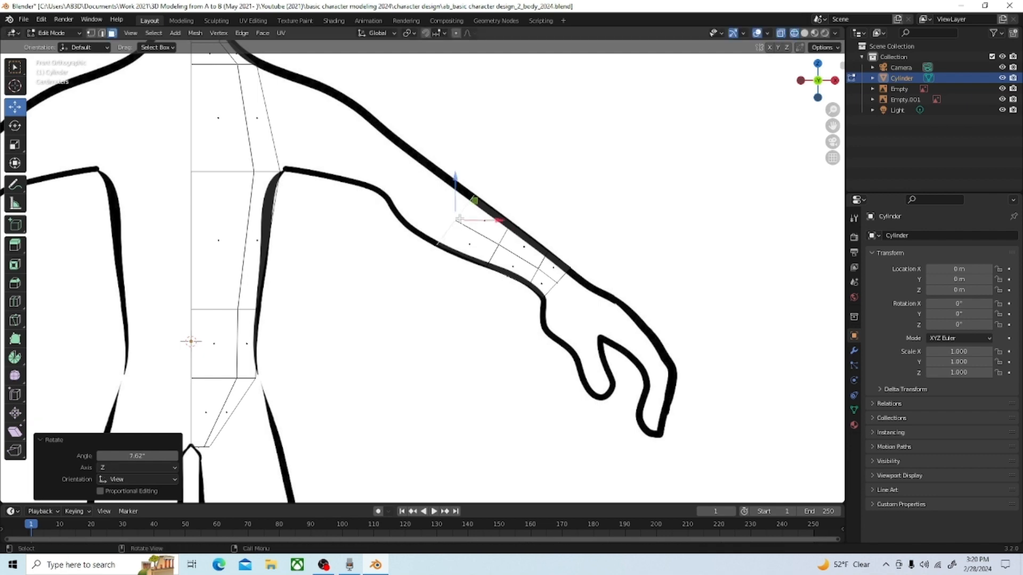
Step: Extrude the end face about 0.112 m toward the elbow and scale it by about 0.984 to fit the outline
left_click_drag(457, 218, 425, 197)
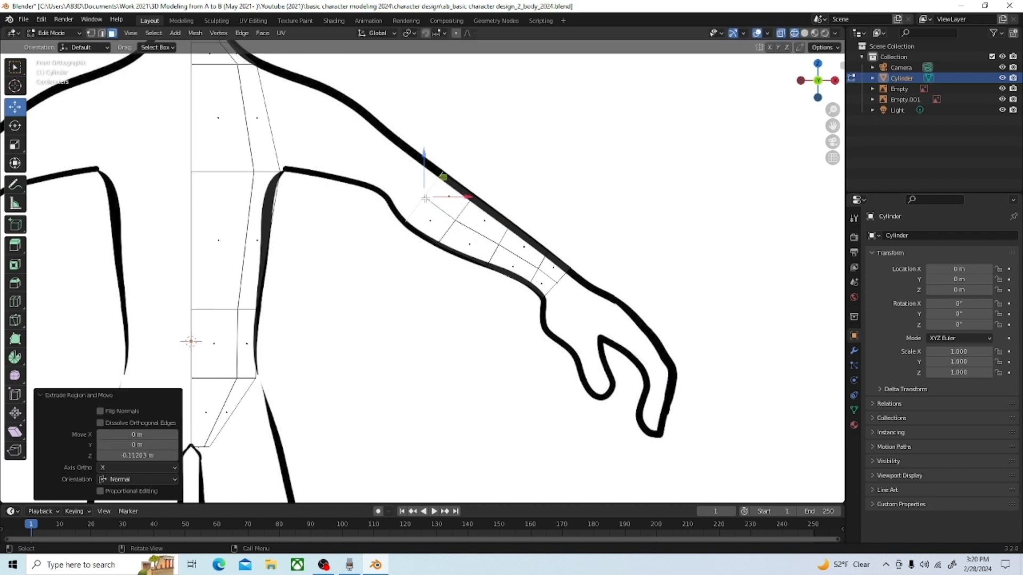
key("s")
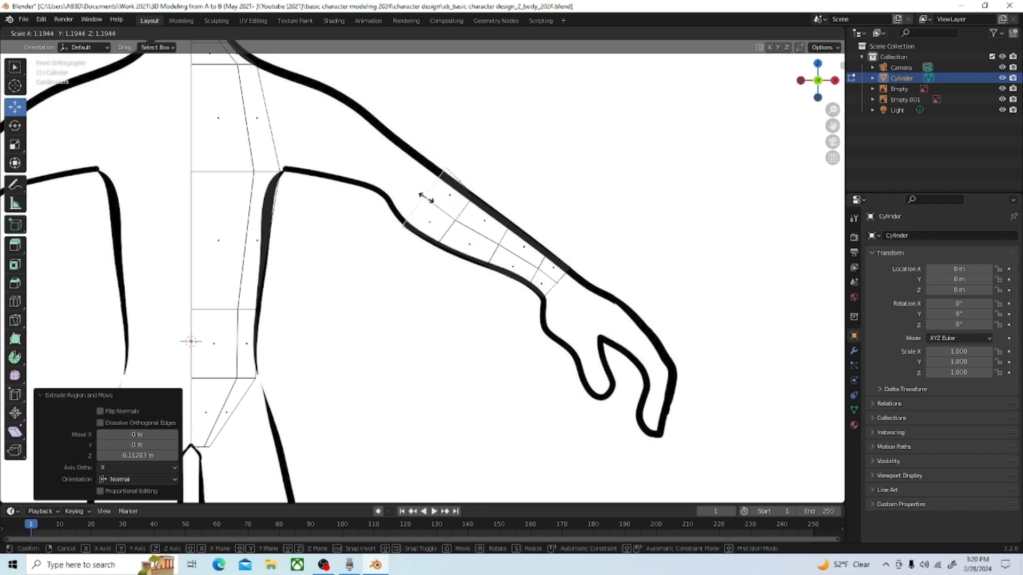
left_click(426, 199)
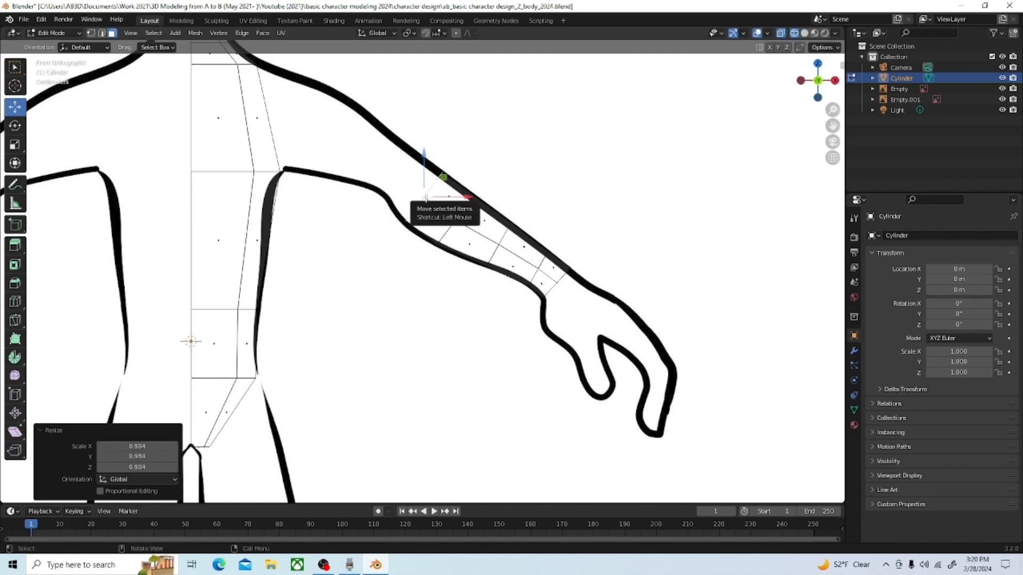
Step: Extrude another section about 0.092 m to the elbow, shift it about 0.023 m in X and -0.008 m in Z, and scale it by about 0.908
key("g")
key("z")
key("z")
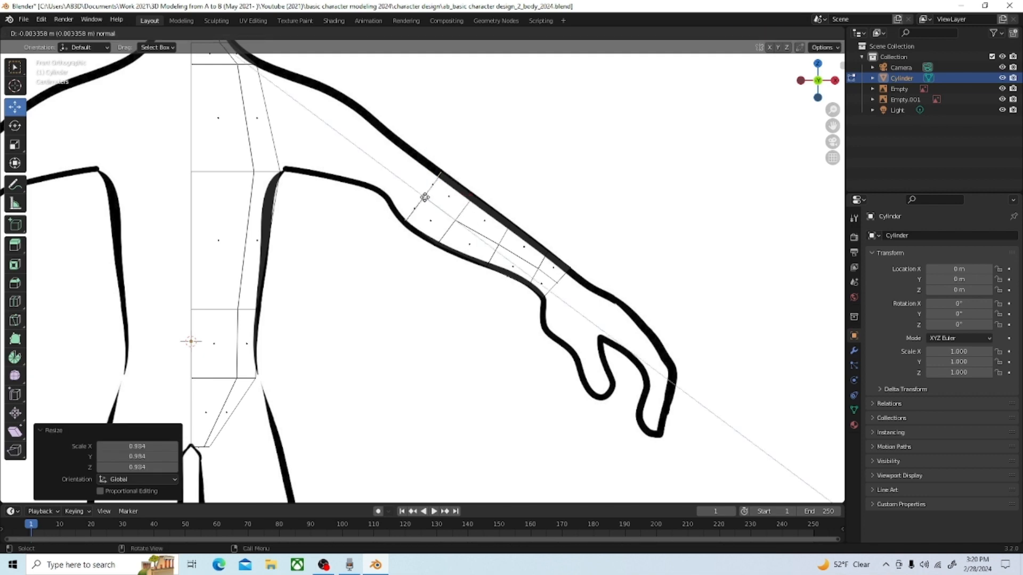
left_click(403, 175)
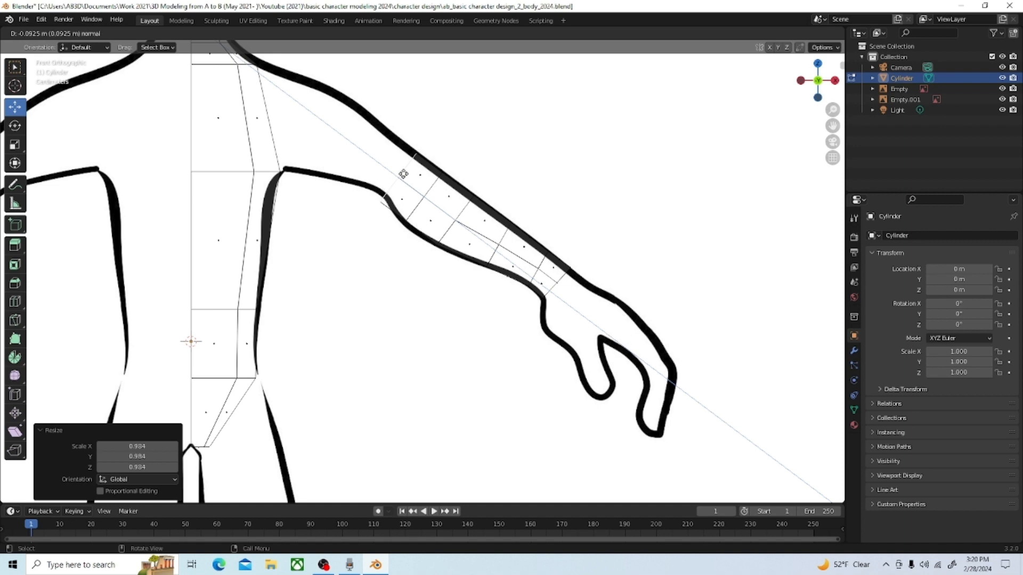
key("g")
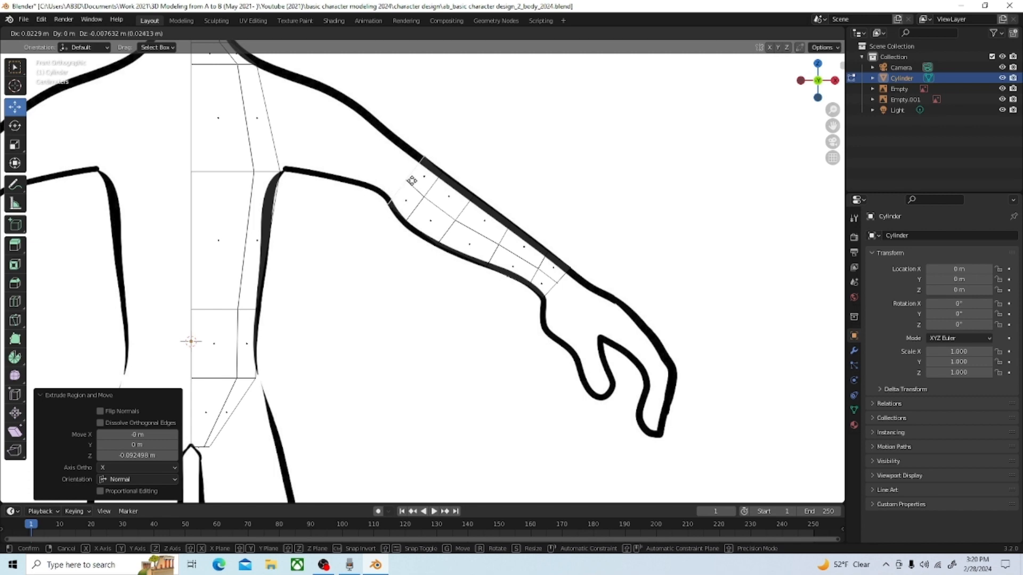
left_click(412, 181)
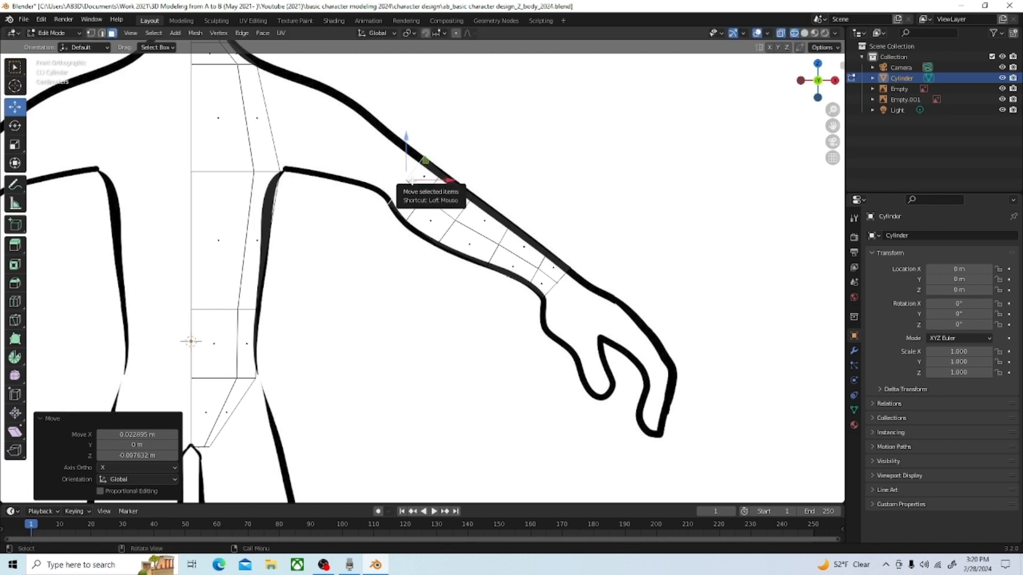
key("s")
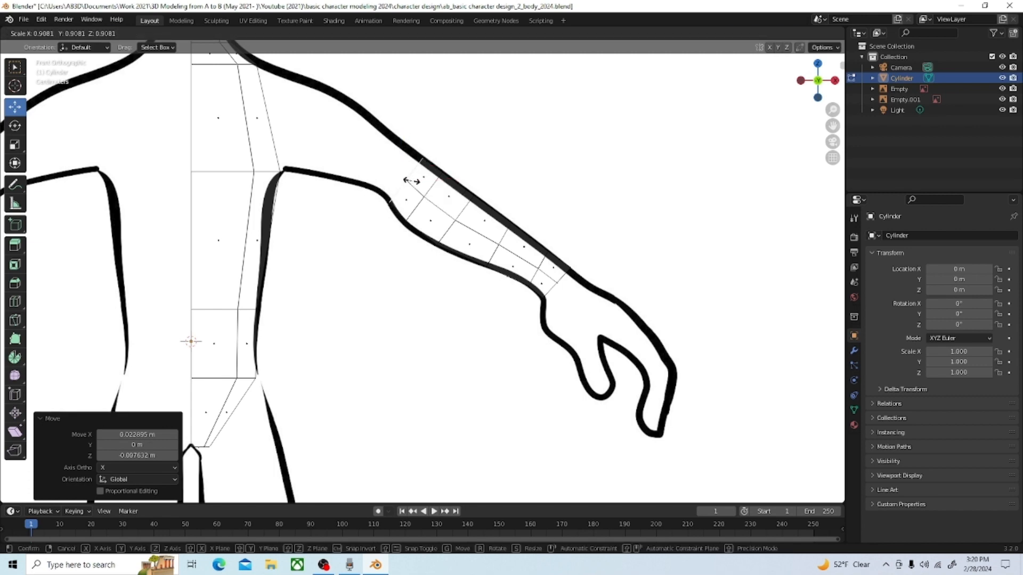
left_click(412, 181)
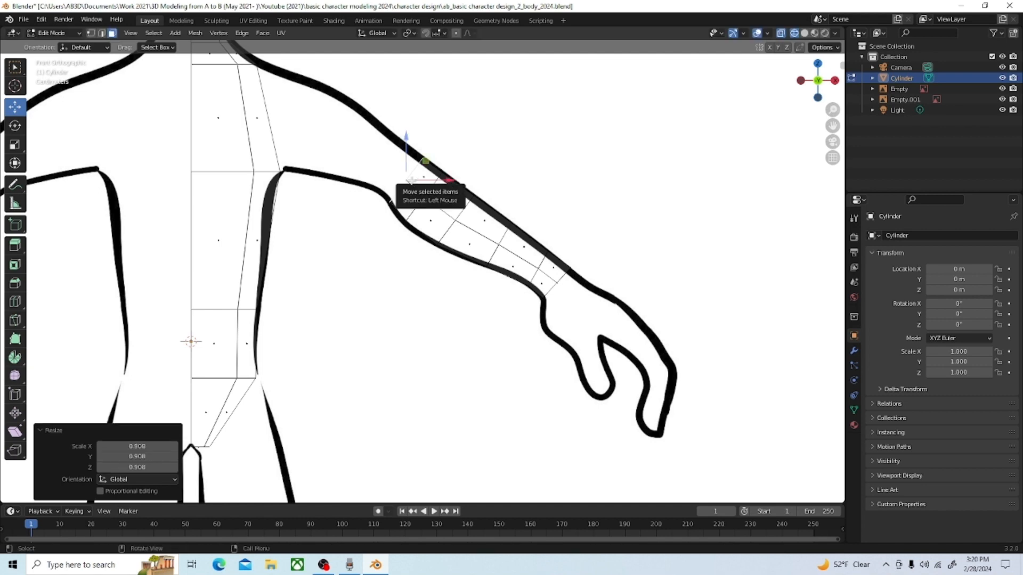
Step: Extrude a short elbow section about 0.042 m along the arm and scale its end face by about 0.932
key("g")
key("z")
key("z")
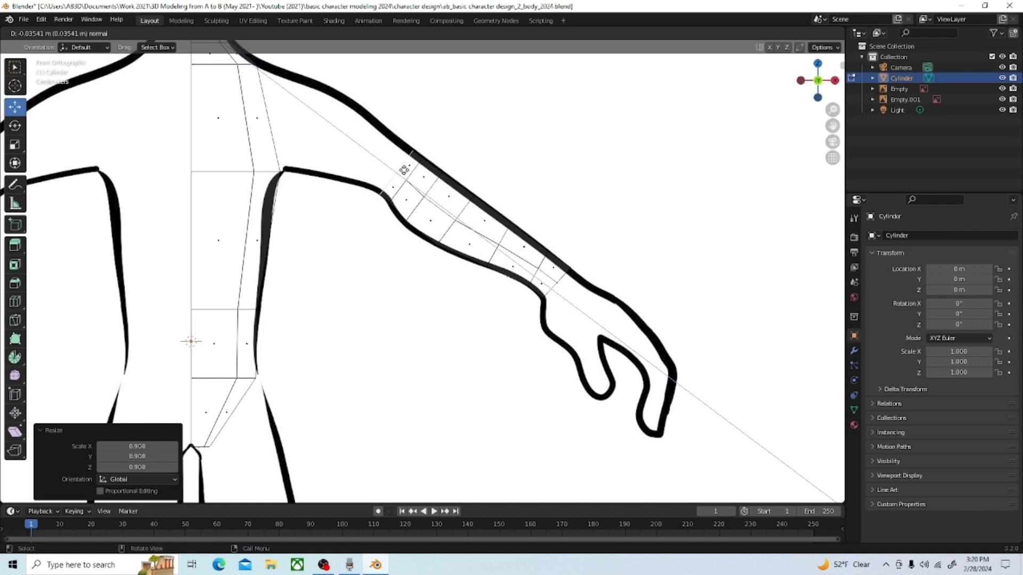
left_click(404, 169)
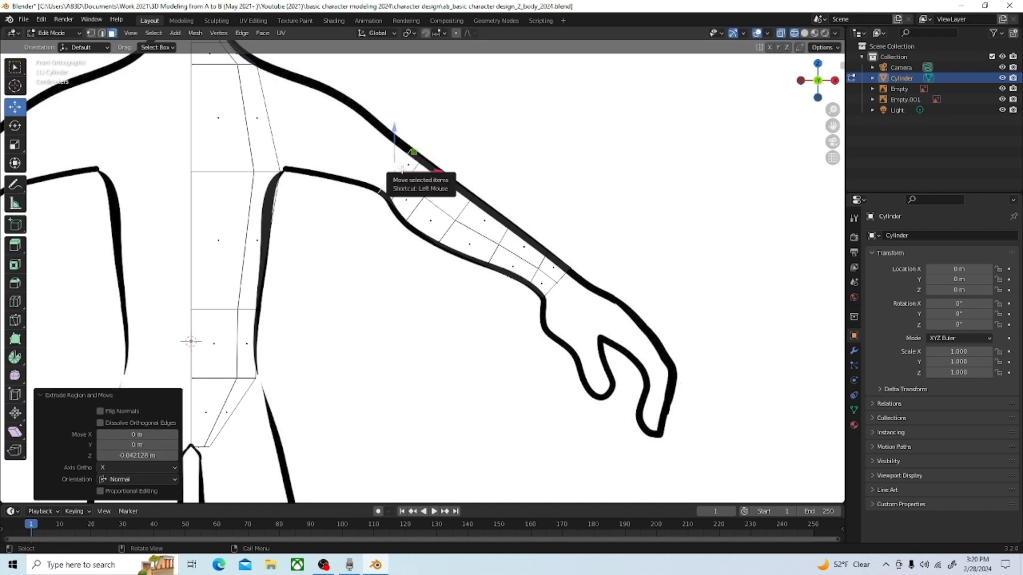
key("s")
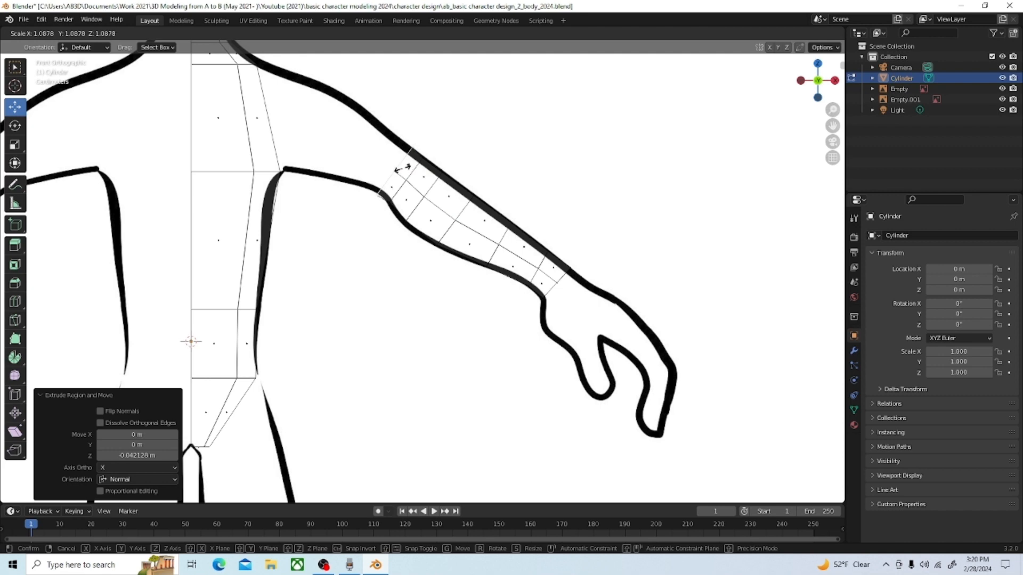
left_click(401, 169)
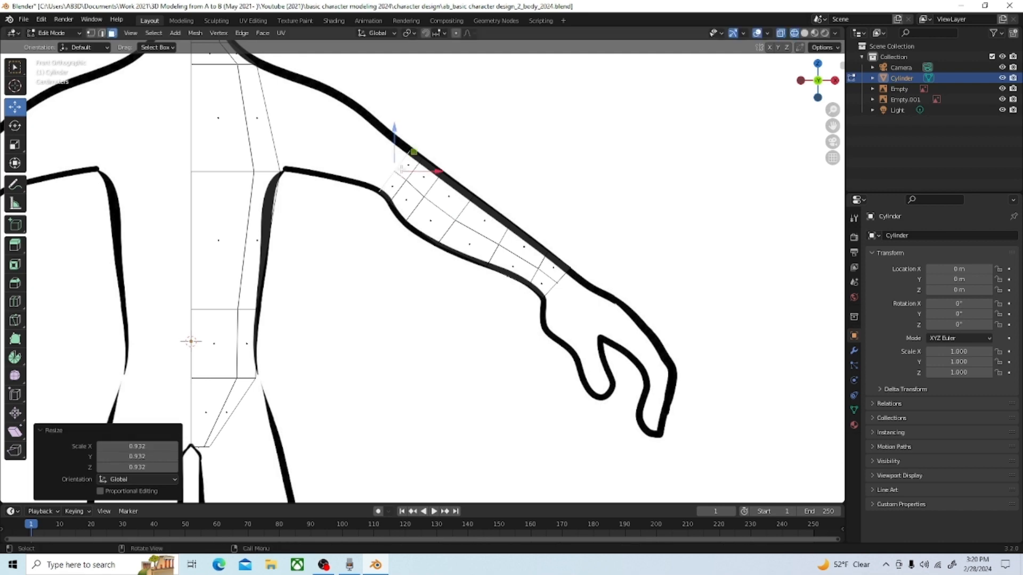
Step: Move the elbow end face about 0.012 m in X and 0.0015 m in Z, and rotate it about -13.4° to match the bend
key("g")
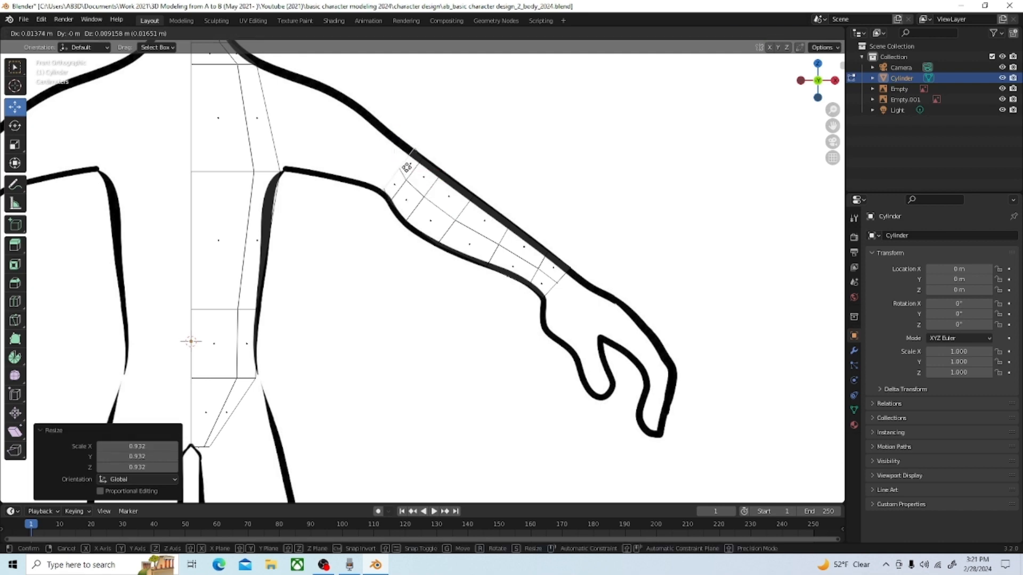
left_click(406, 169)
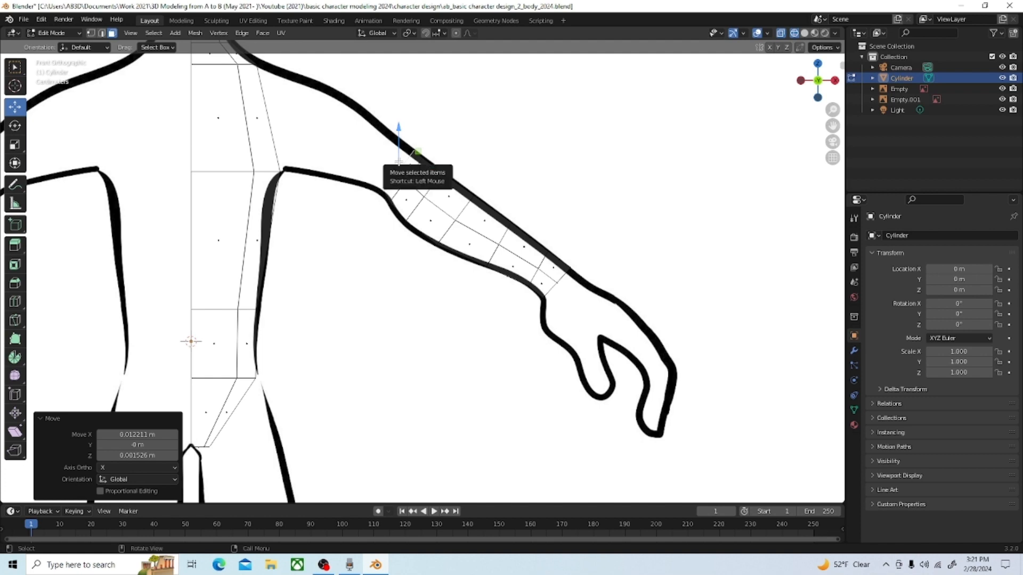
key("r")
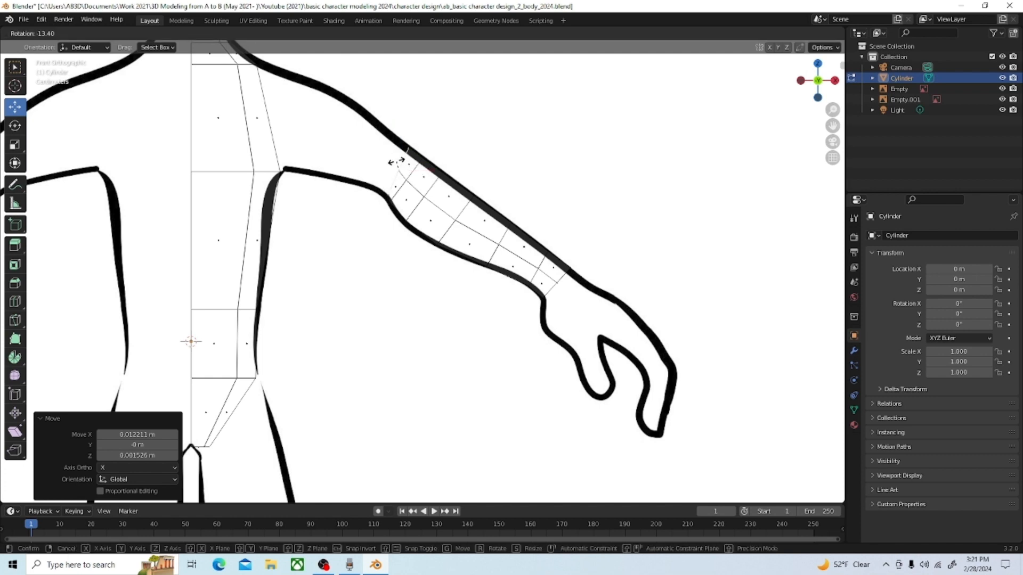
left_click(396, 161)
Step: Extrude the end face from the elbow into the upper arm and scale it by about 1.349 to meet the outline
left_click_drag(392, 161, 370, 148)
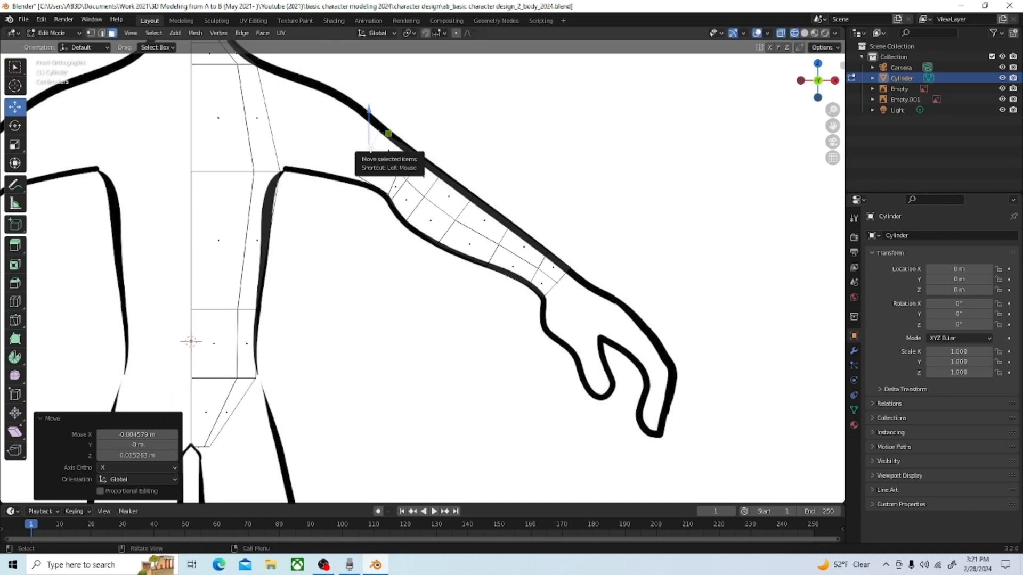
key("s")
left_click(373, 150)
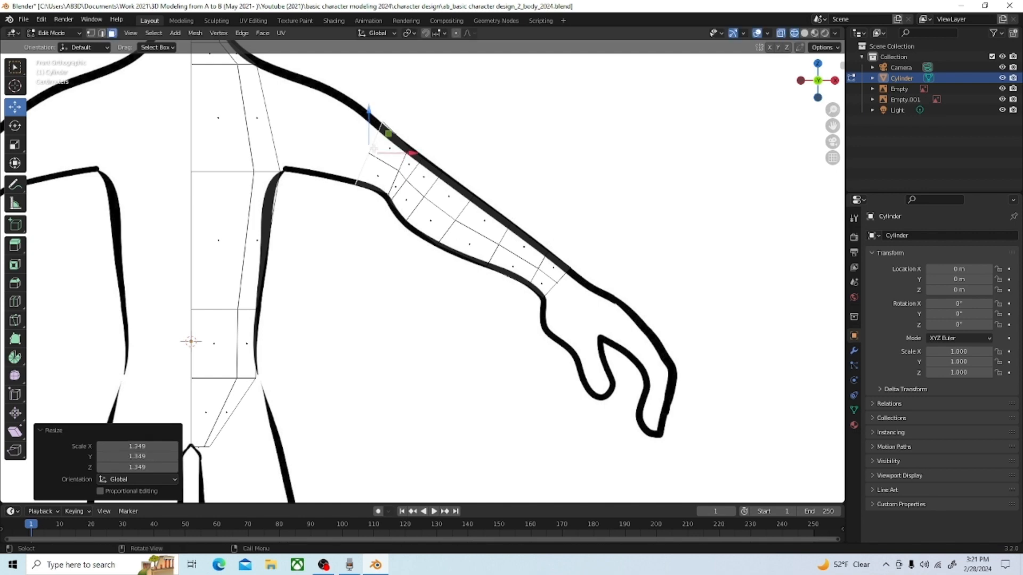
Step: Extrude the end face about 0.161 m toward the shoulder and scale it by about 1.289 to fill the upper arm outline
key("e")
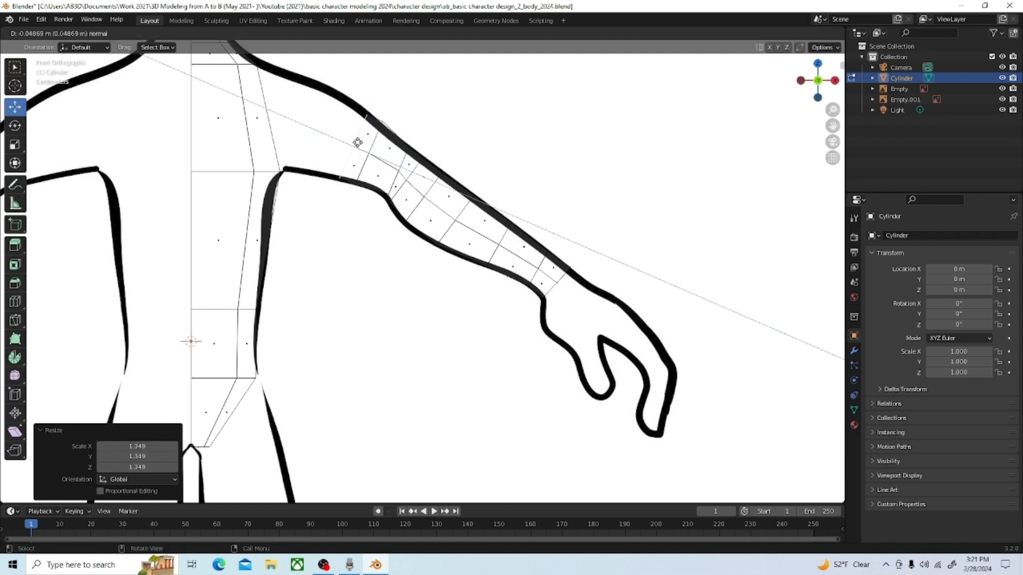
left_click(323, 119)
key("s")
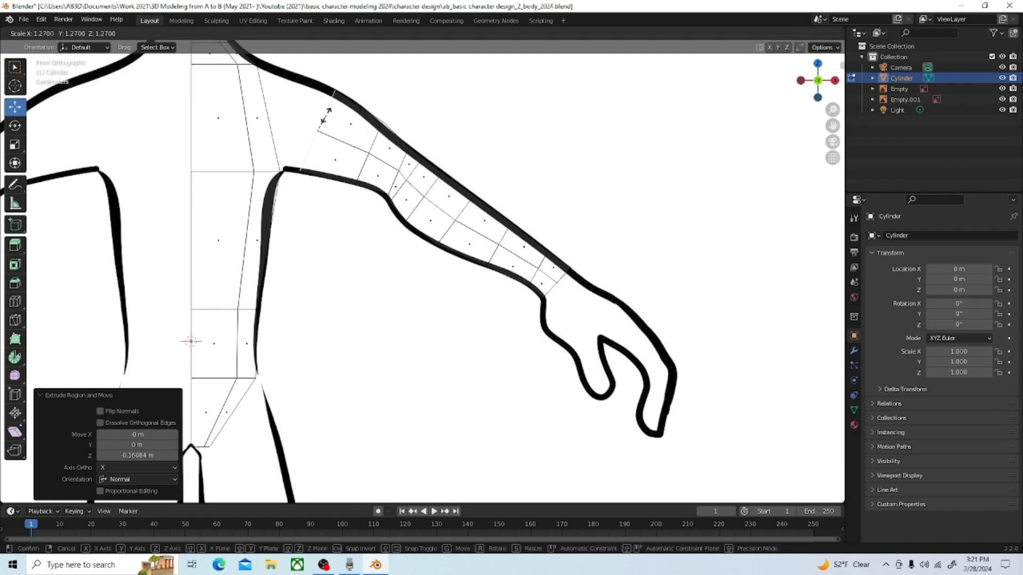
left_click(329, 112)
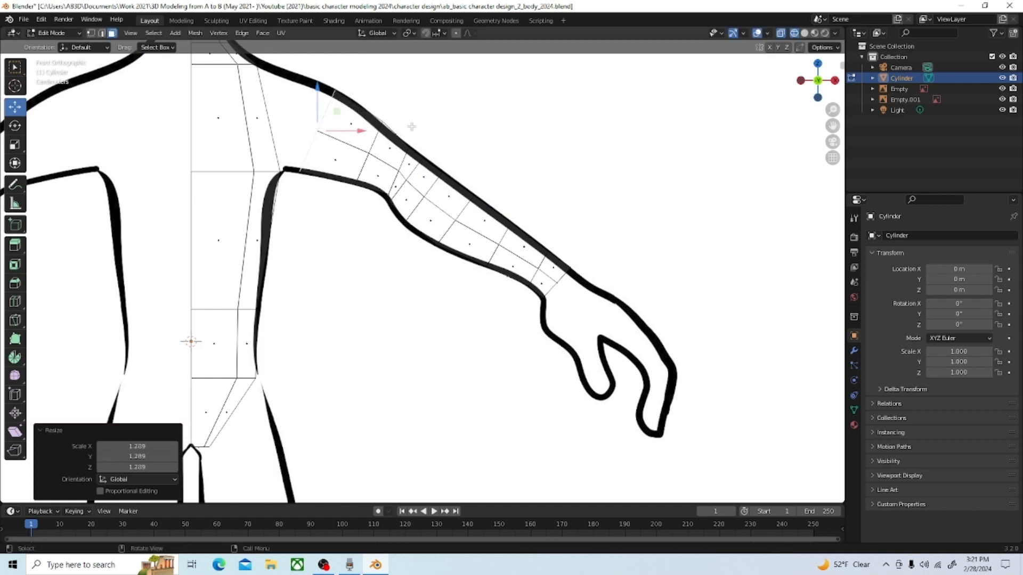
Step: In vertex selection mode, move the upper arm's protruding top vertex about -0.0025 m in X and -0.006 m in Z onto the outline
scroll(418, 127, "down", 3)
scroll(494, 125, "up", 4)
left_click(90, 33)
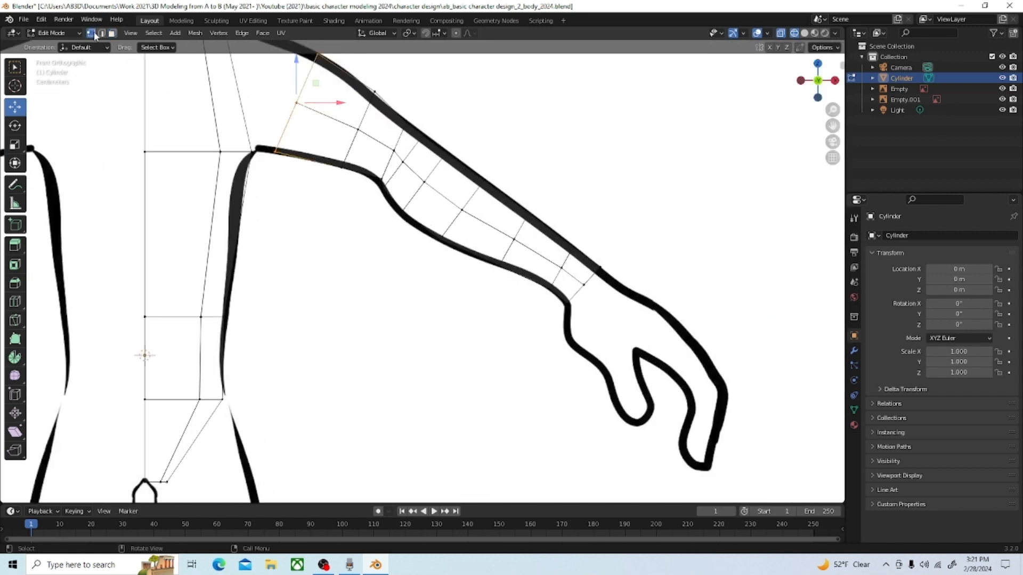
left_click(374, 92)
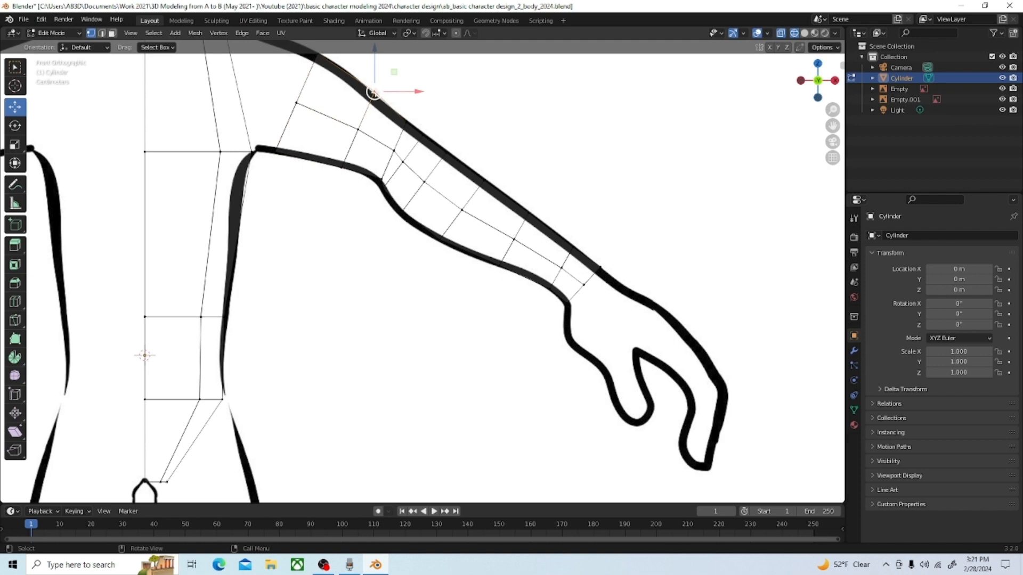
left_click_drag(374, 93, 370, 88)
Step: Move the top vertex at the wrist end about -0.004 m in X and Z onto the outline
scroll(351, 103, "down", 3)
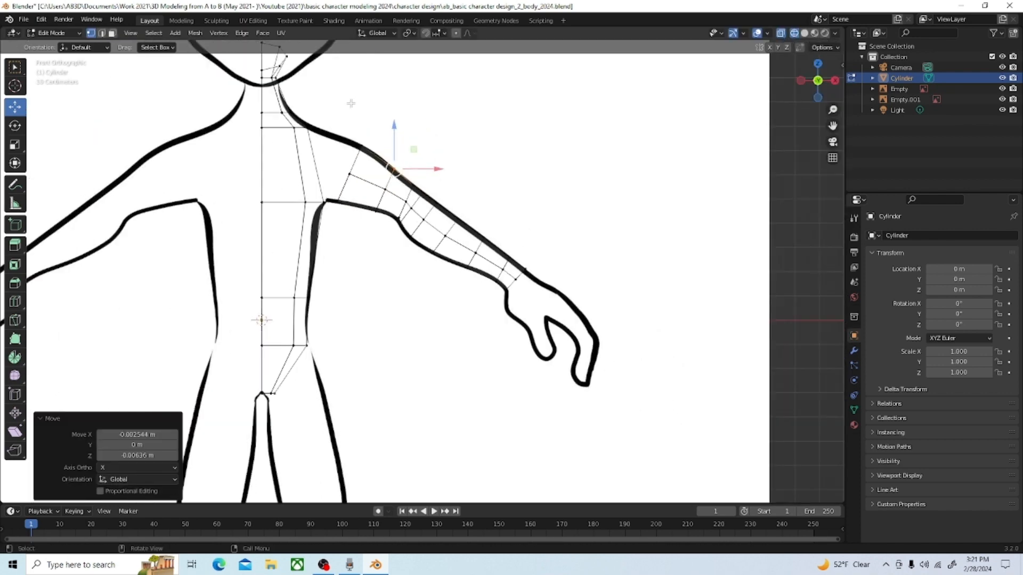
scroll(352, 103, "up", 1)
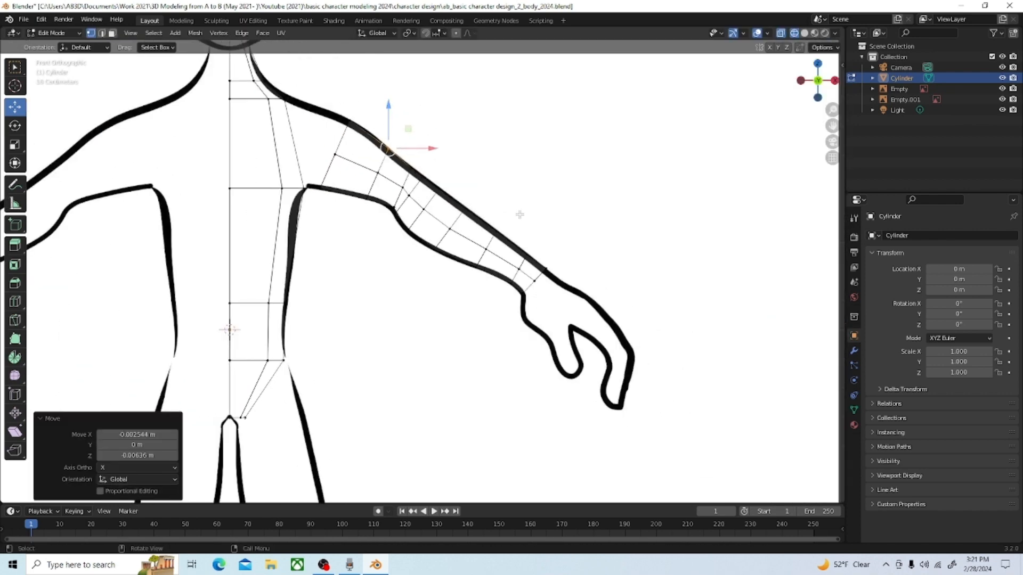
scroll(520, 215, "up", 2)
left_click(598, 267)
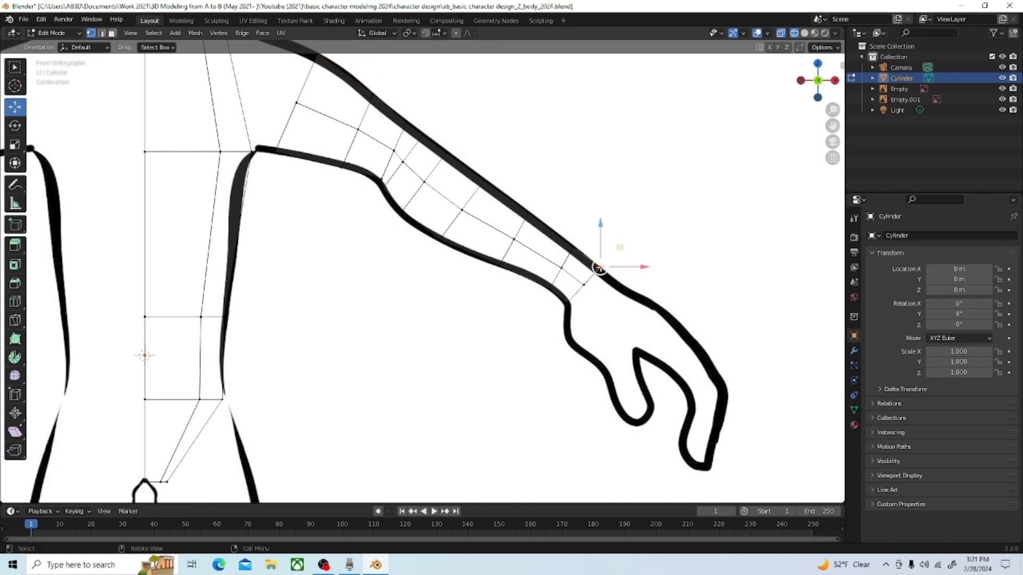
left_click_drag(599, 268, 598, 268)
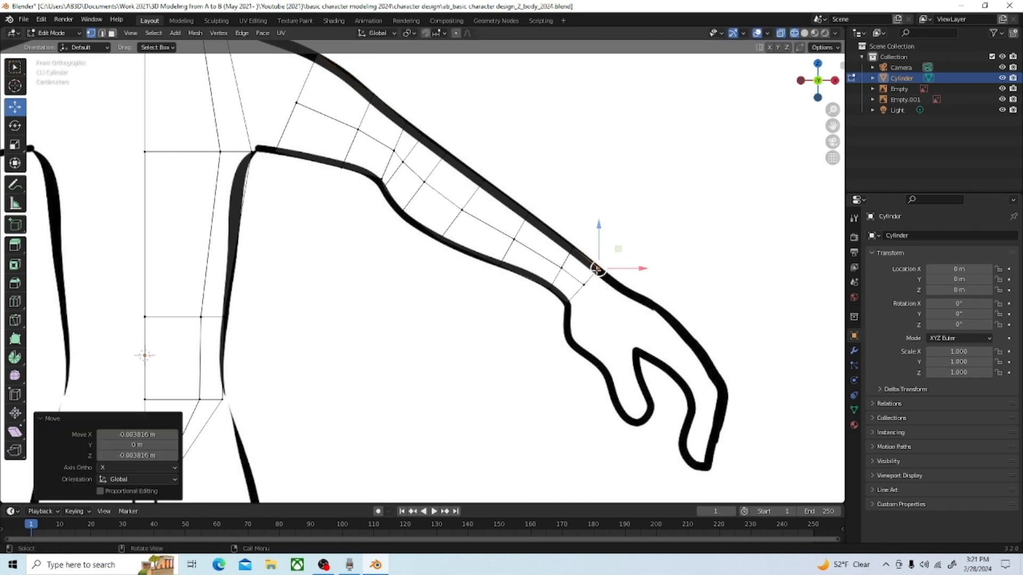
Step: Move the elbow ring's middle vertex about -0.009 m in X and 0.001 m in Z to even the loop spacing
left_click(375, 173)
left_click_drag(375, 175, 388, 149)
left_click(394, 150)
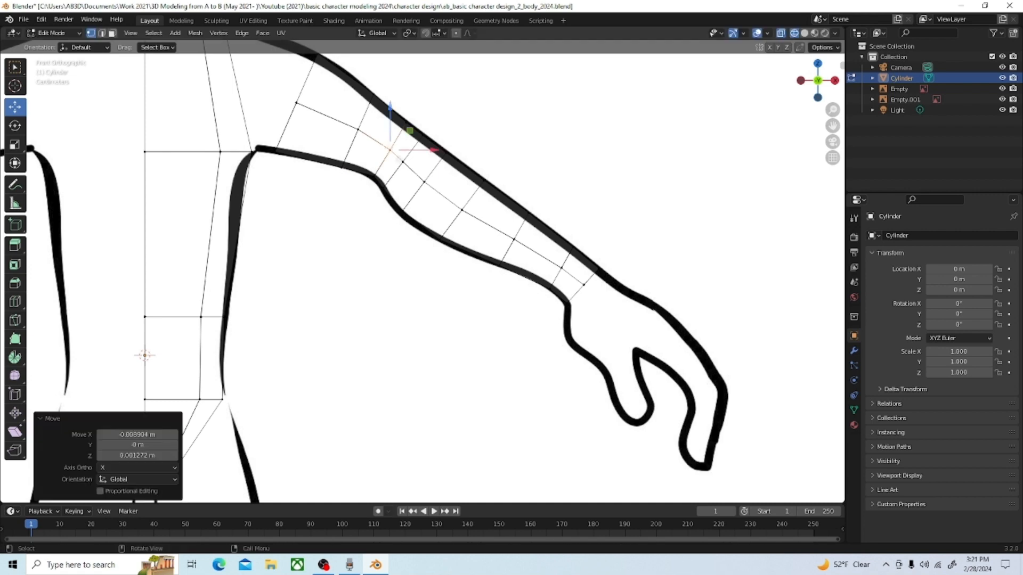
Step: Move the middle vertex of the forearm loop just below the elbow about 0.006 m in X and -0.006 m in Z
left_click(396, 206)
left_click_drag(397, 207, 404, 218)
left_click(425, 183)
left_click_drag(424, 182, 428, 186)
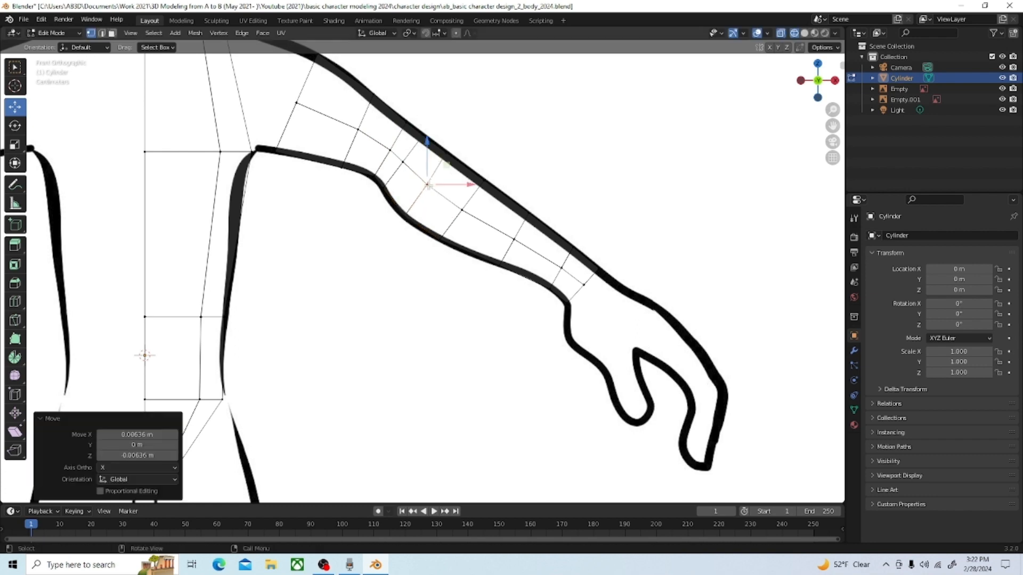
Step: Switch to solid shading and examine the arm beside the torso in perspective and from the top view
scroll(428, 185, "down", 2)
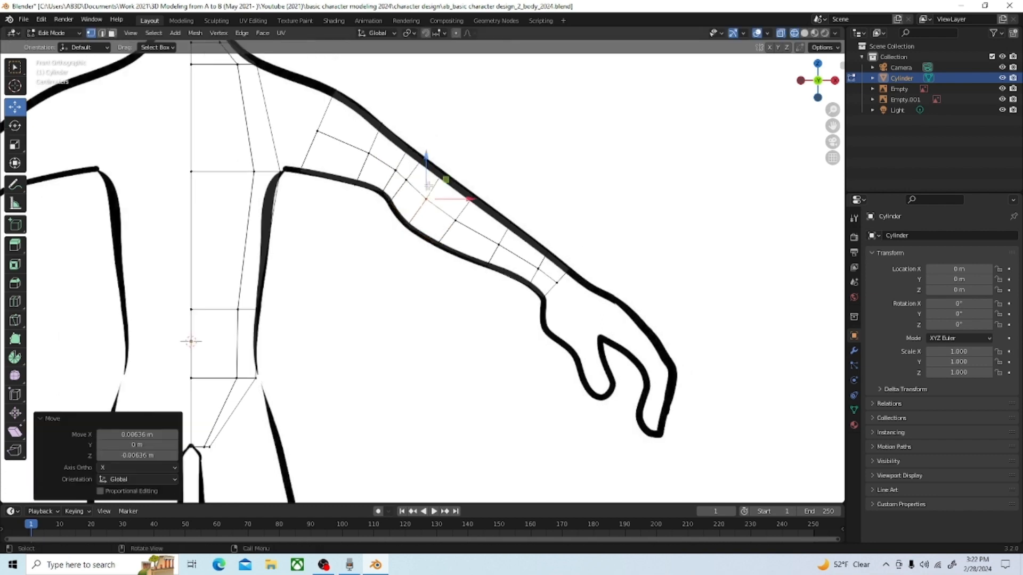
left_click(805, 33)
mouse_move(695, 122)
middle_mouse_down()
mouse_move(592, 186)
mouse_move(629, 167)
mouse_move(585, 130)
mouse_move(655, 160)
mouse_move(695, 155)
mouse_move(643, 207)
mouse_move(594, 195)
middle_mouse_up()
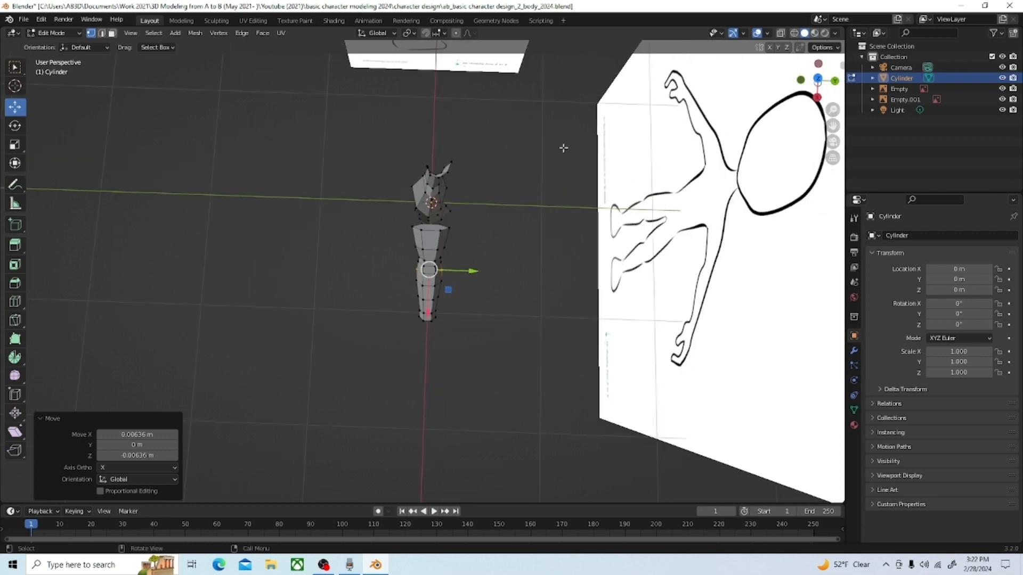
middle_click_drag(564, 149, 521, 169)
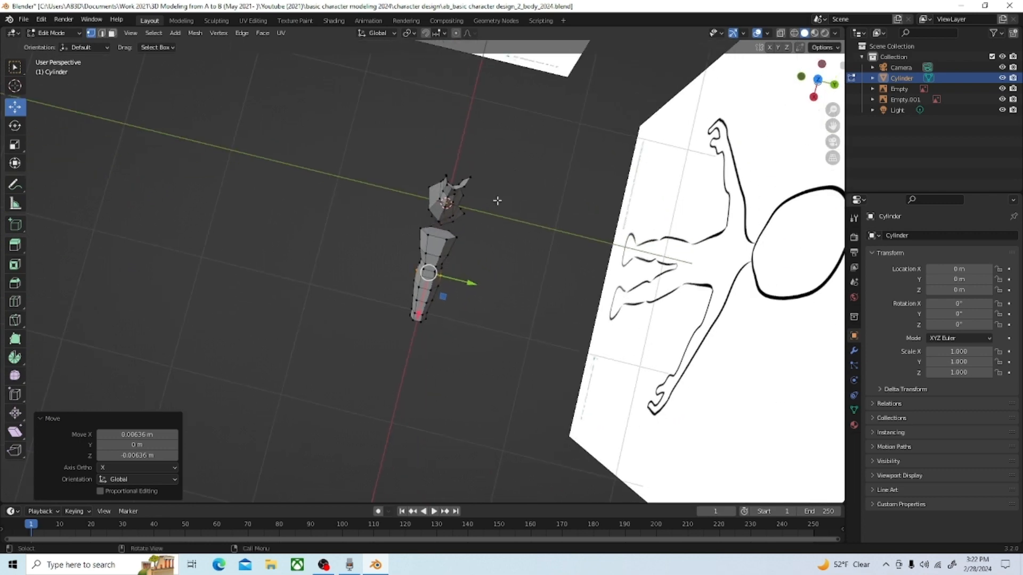
key("Tab")
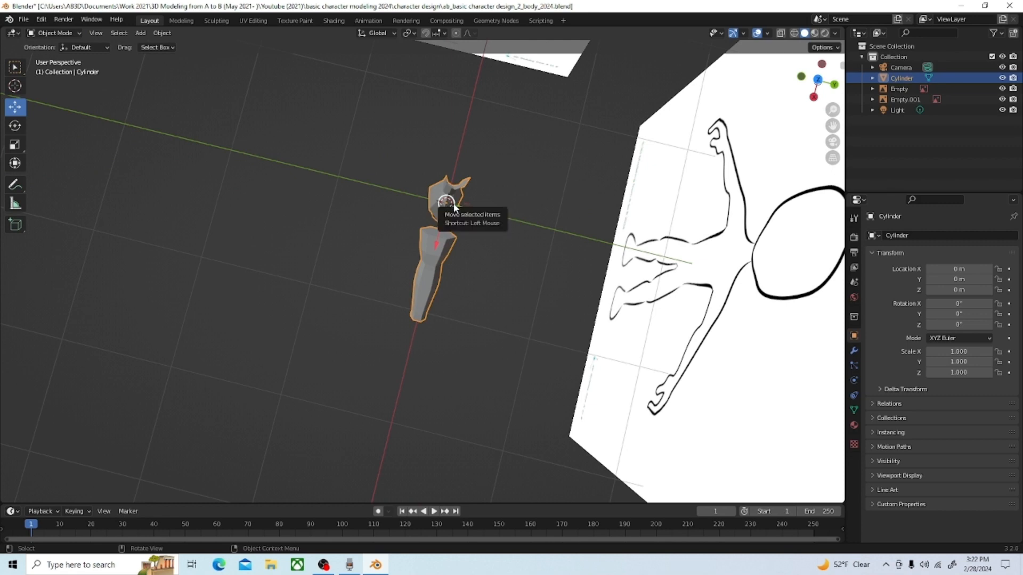
key("Tab")
key("grave")
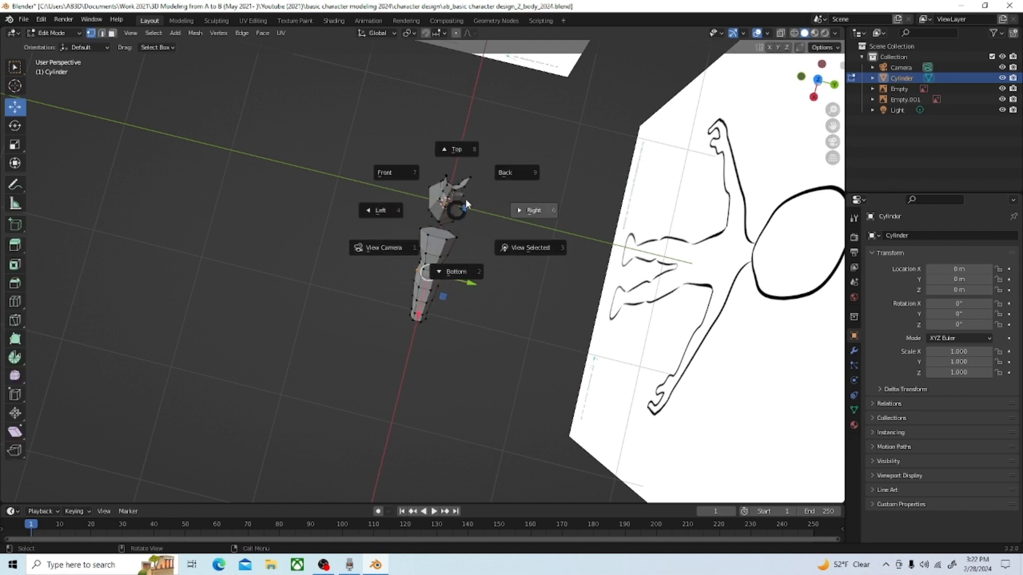
left_click(459, 181)
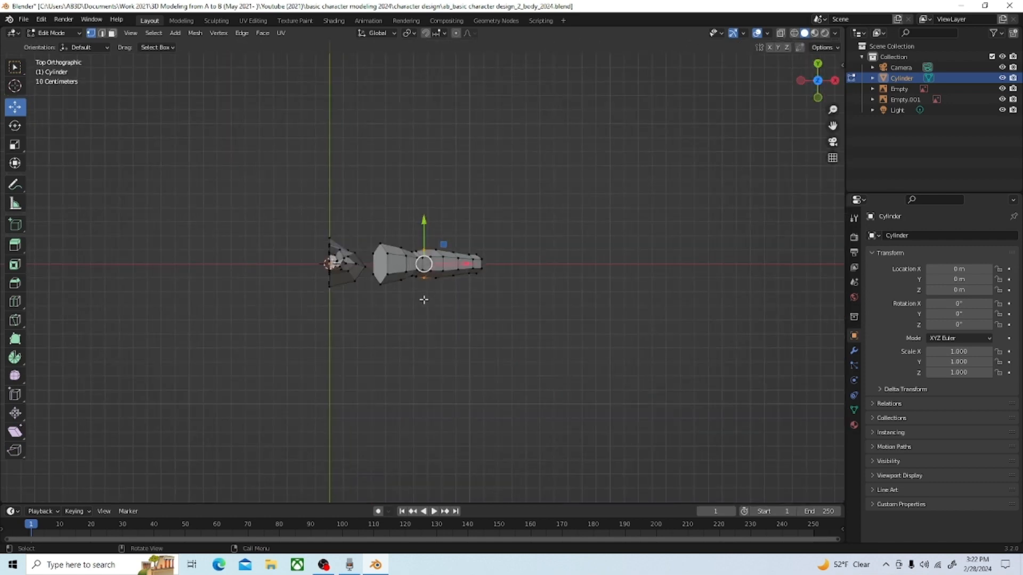
left_click(63, 33)
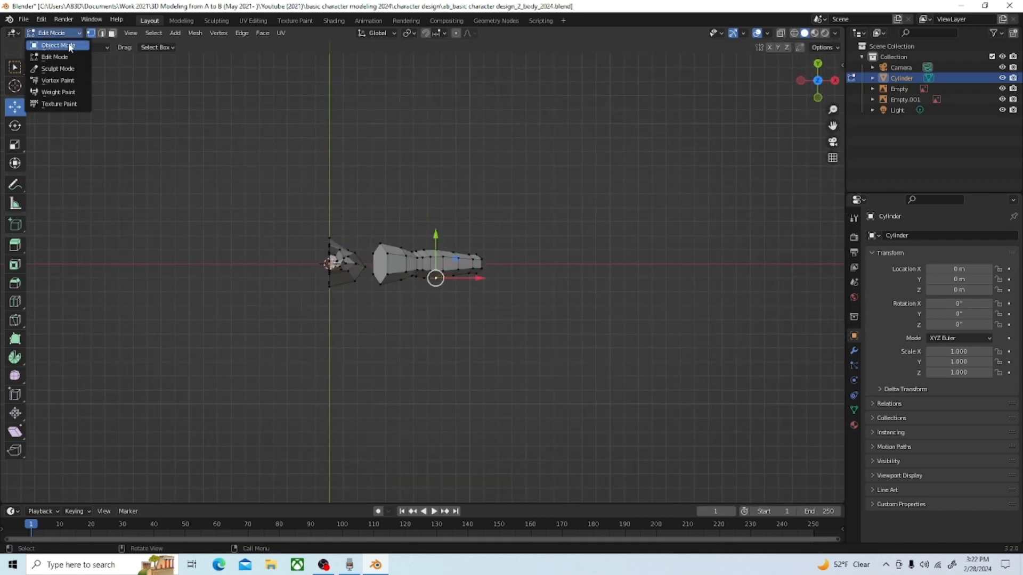
left_click(58, 46)
left_click(80, 33)
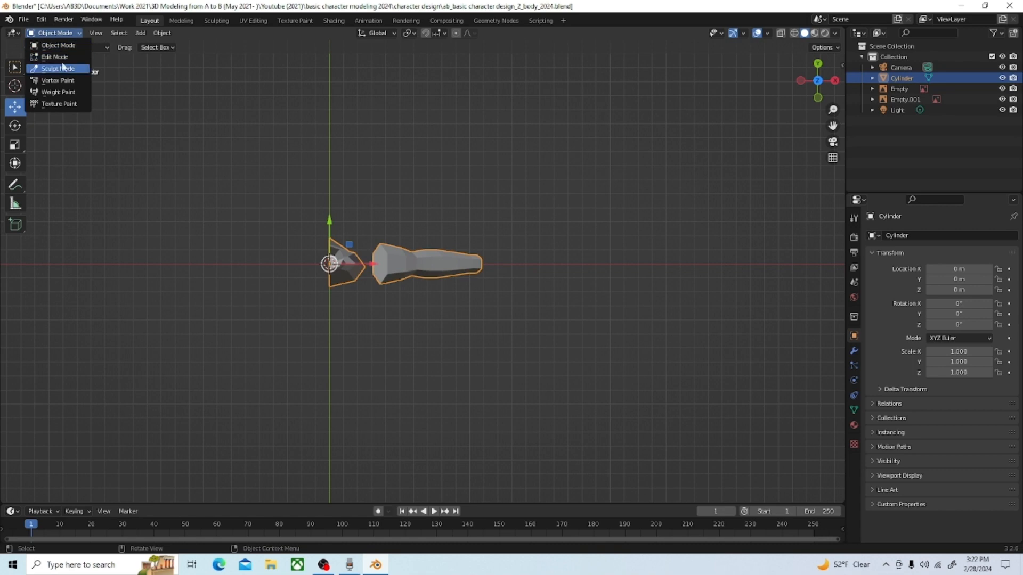
left_click(62, 46)
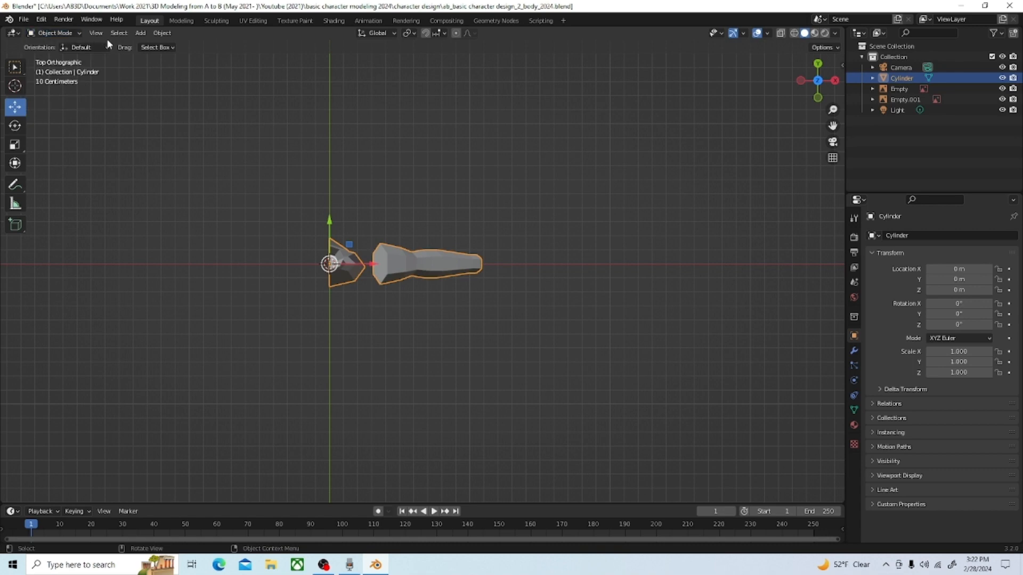
left_click(80, 34)
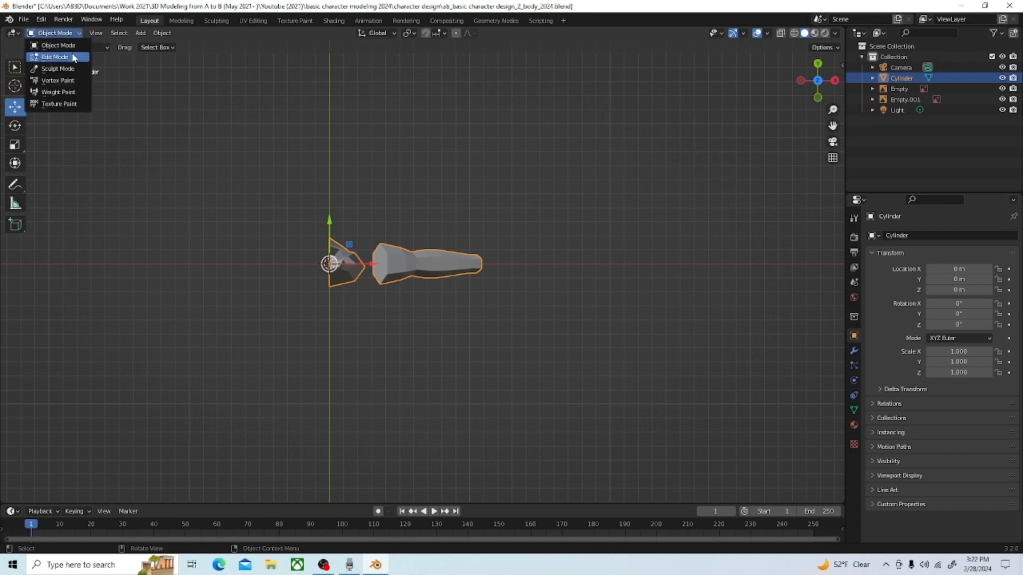
left_click(55, 57)
Step: In face selection mode with wireframe shading, select all faces of the arm, including the hidden ones, from the front view
left_click(112, 33)
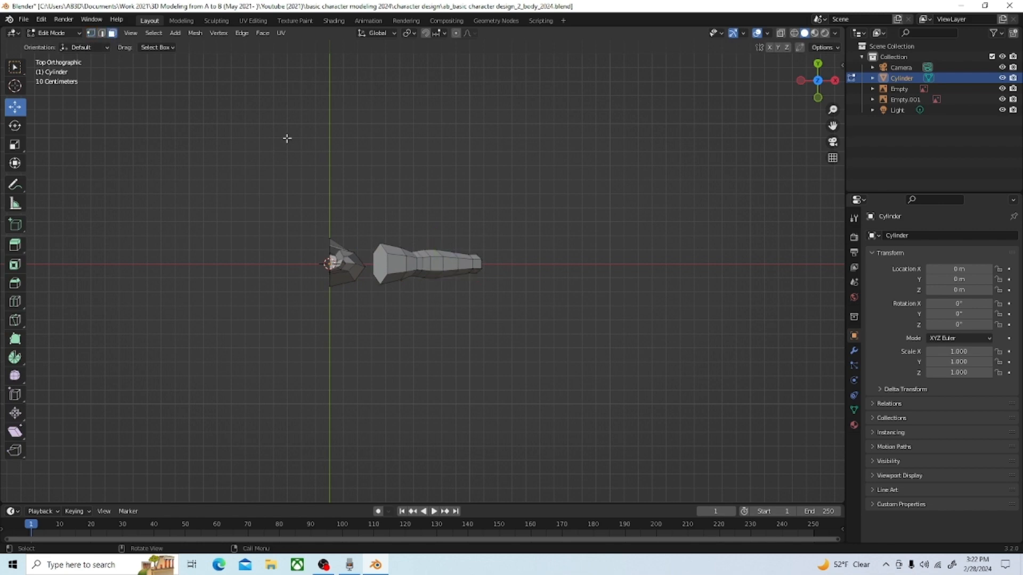
mouse_move(562, 333)
left_mouse_down()
mouse_move(427, 269)
mouse_move(373, 224)
left_mouse_up()
left_click(794, 34)
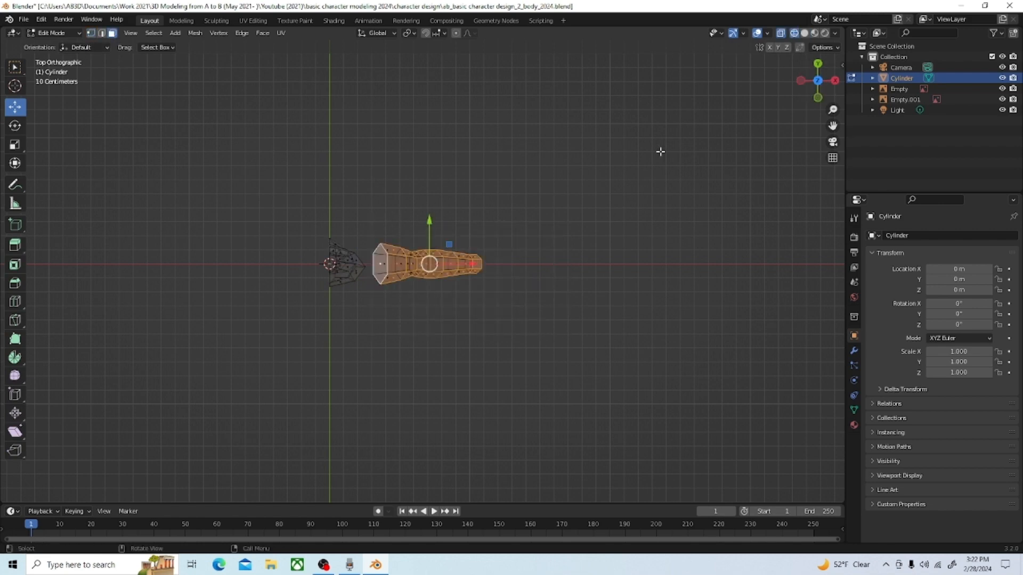
mouse_move(661, 153)
middle_mouse_down()
mouse_move(617, 216)
mouse_move(644, 96)
mouse_move(613, 110)
mouse_move(641, 105)
mouse_move(573, 156)
middle_mouse_up()
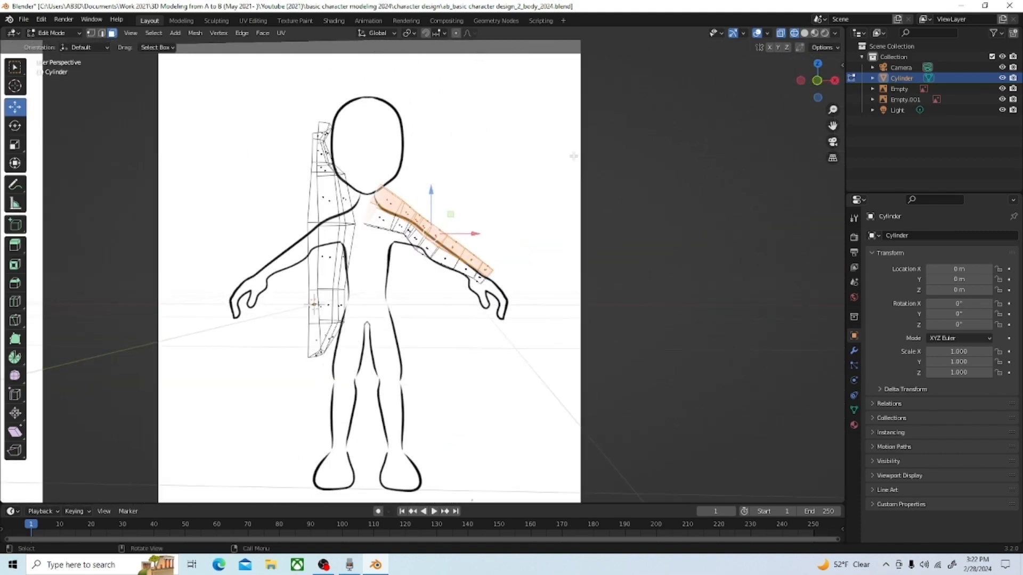
key("grave")
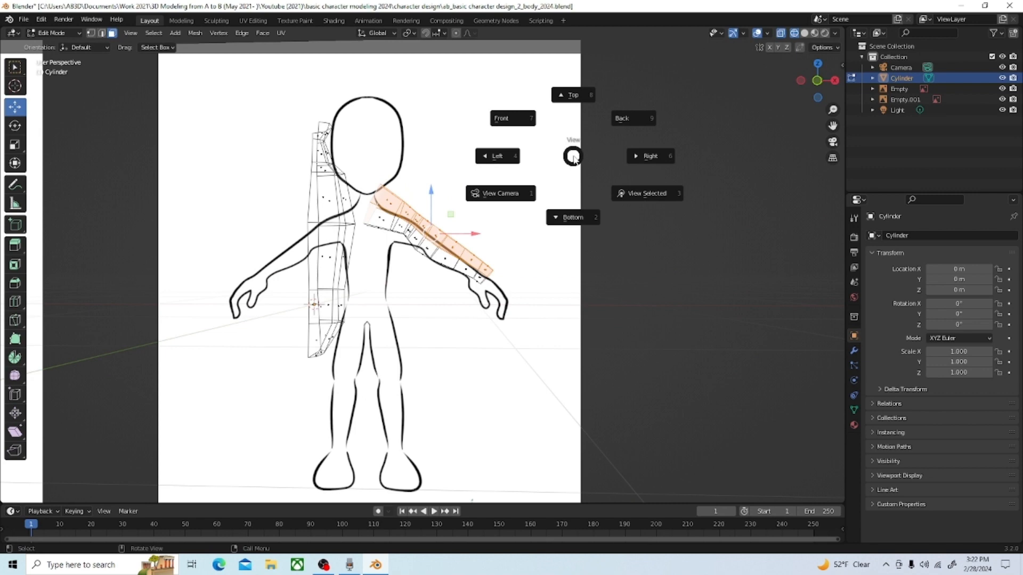
left_click(517, 126)
left_click_drag(563, 345, 360, 138)
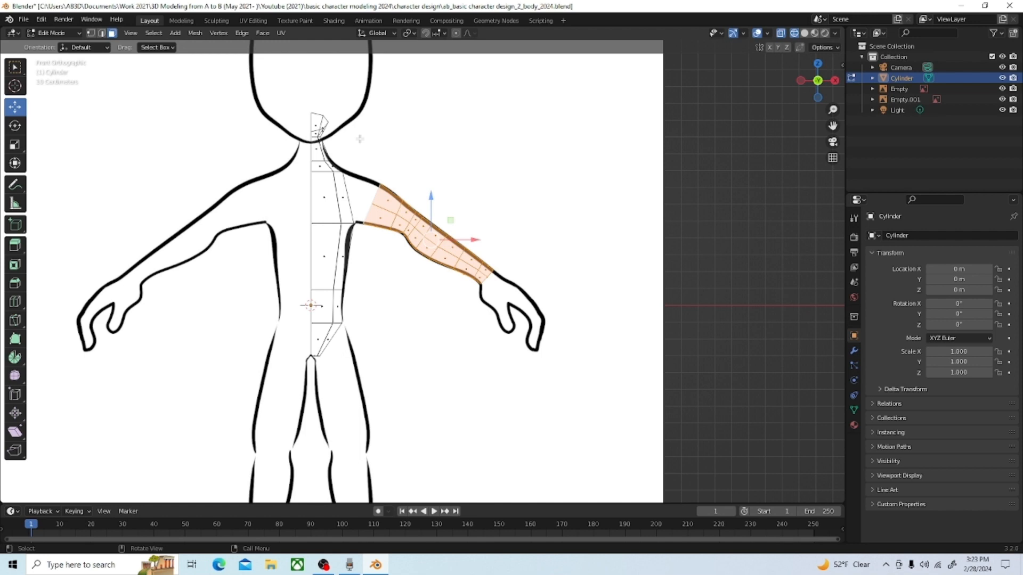
Step: From the top view, scale the selected arm along Y to about 0.517 to make it thinner
key("grave")
left_click(360, 79)
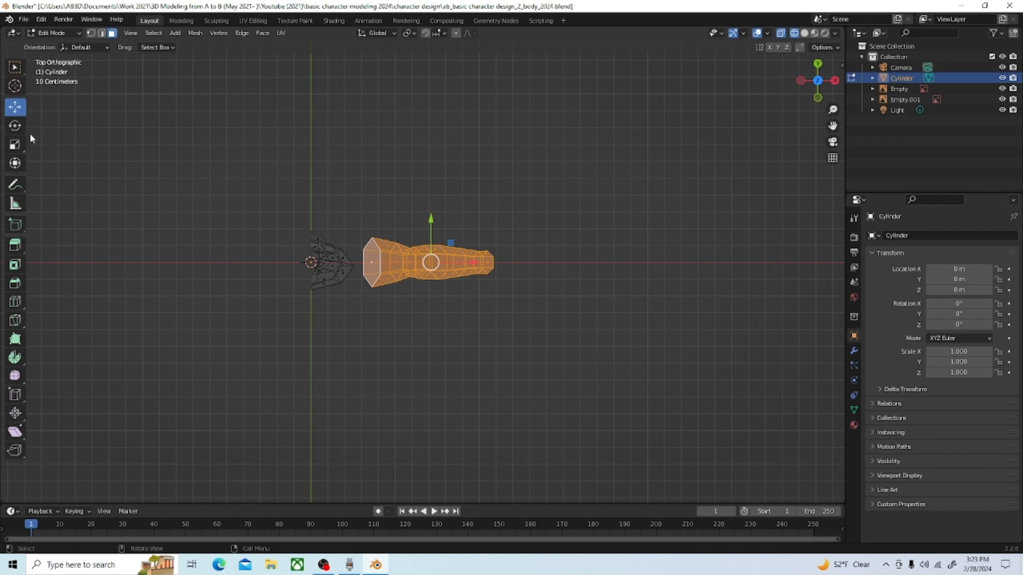
left_click(15, 144)
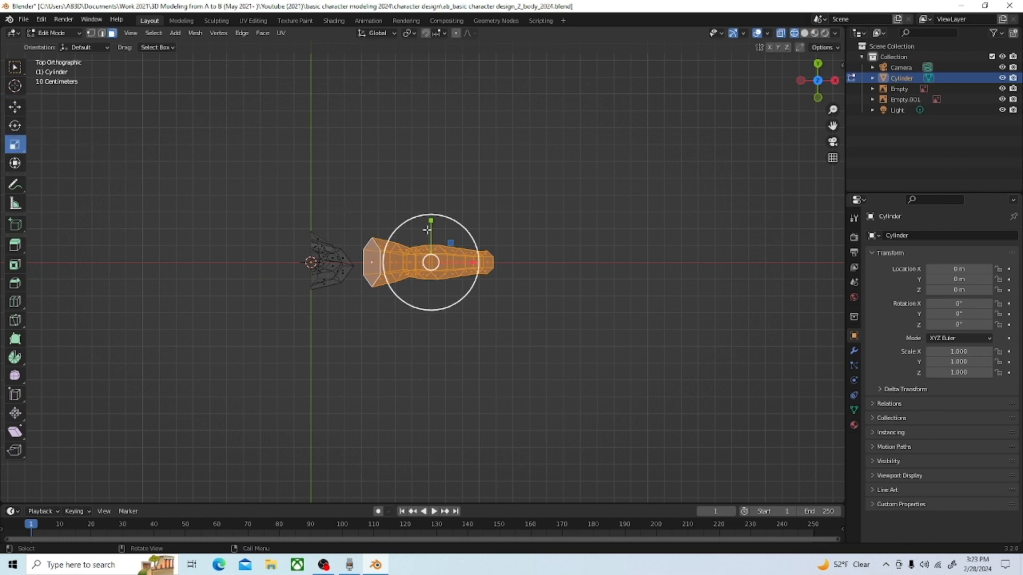
left_click_drag(432, 221, 428, 243)
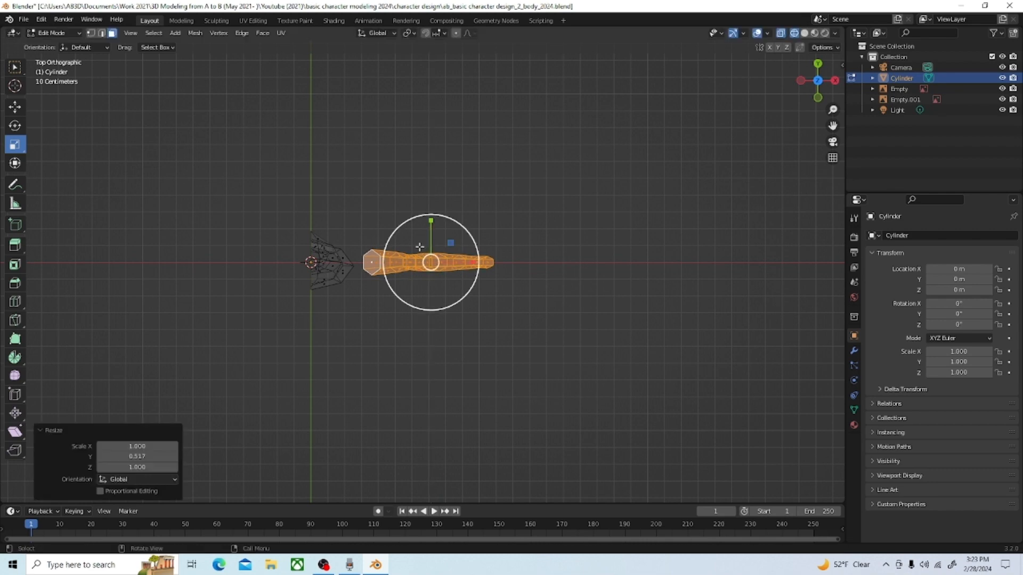
Step: Move the whole arm about -0.024 m along Y to align it with the torso
scroll(394, 246, "up", 4)
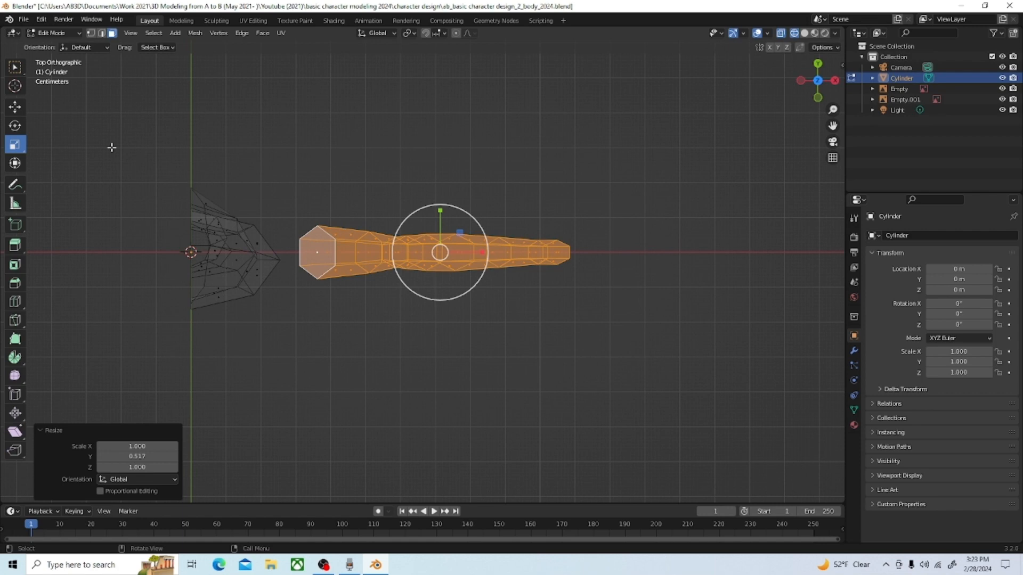
left_click(15, 107)
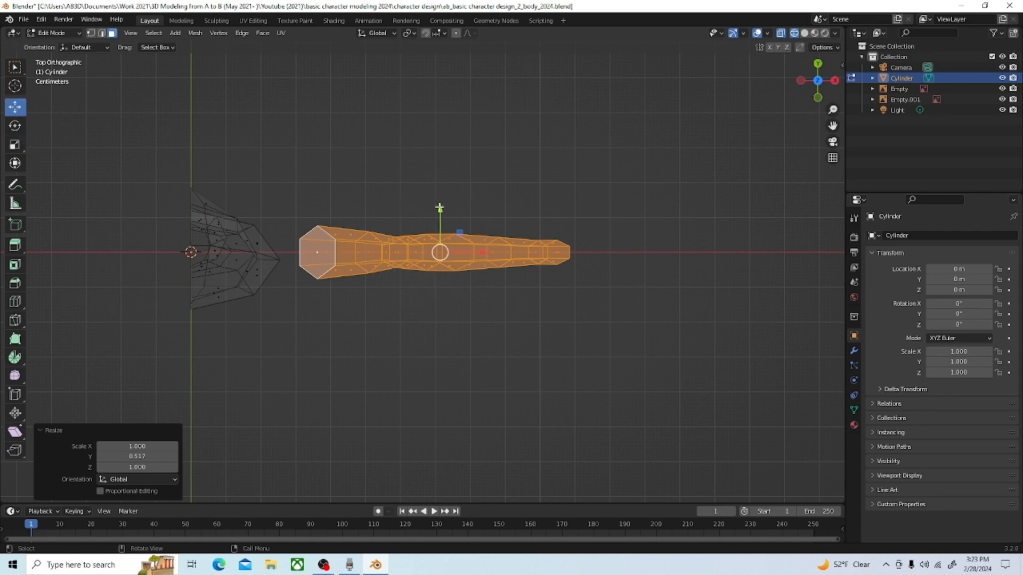
left_click_drag(440, 208, 439, 217)
Step: In solid shading, delete the two adjacent upper side faces of the torso to open a hole for the arm
middle_click_drag(356, 276, 314, 220)
scroll(367, 226, "down", 2)
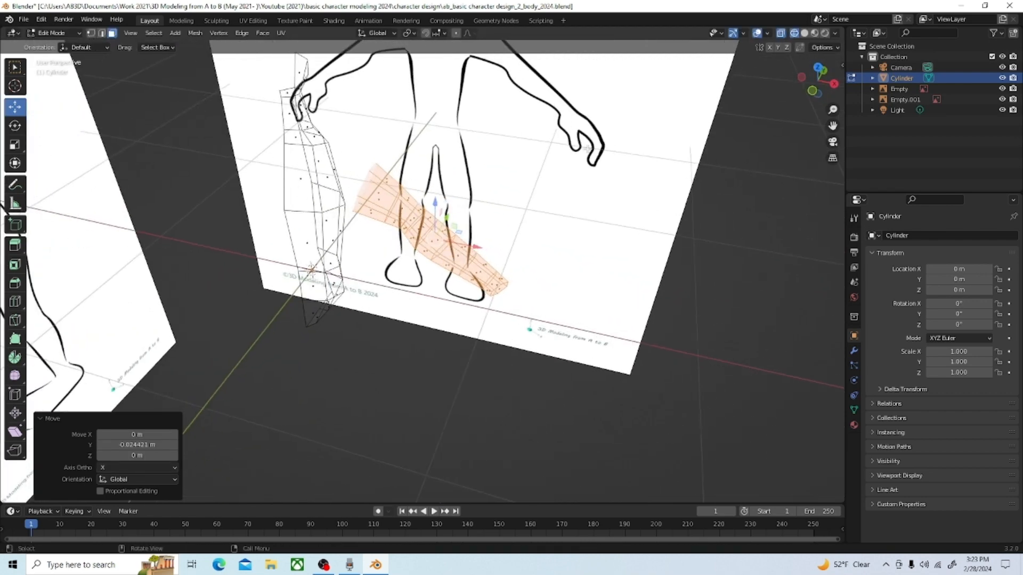
left_click(804, 34)
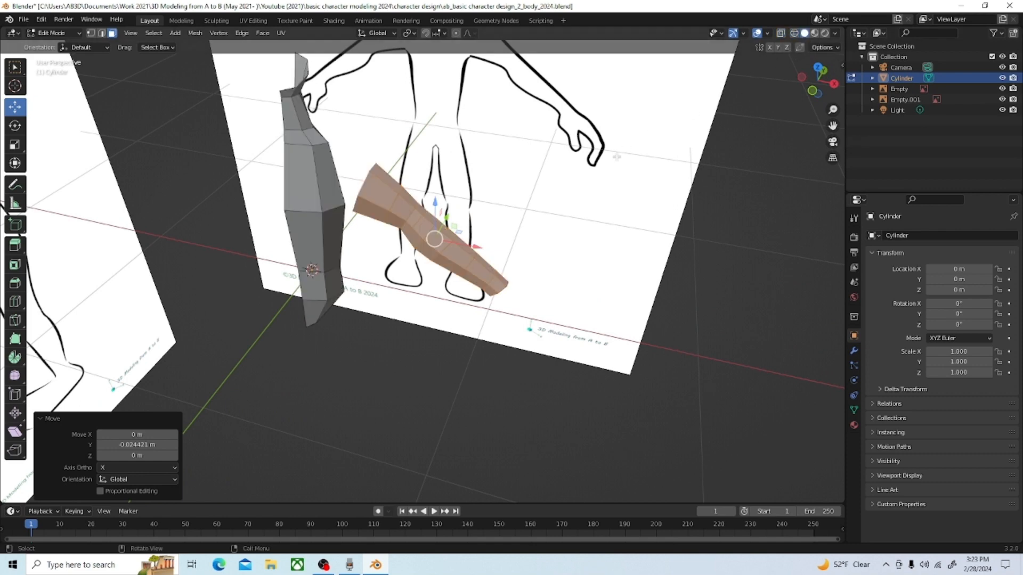
middle_click_drag(617, 157, 504, 212)
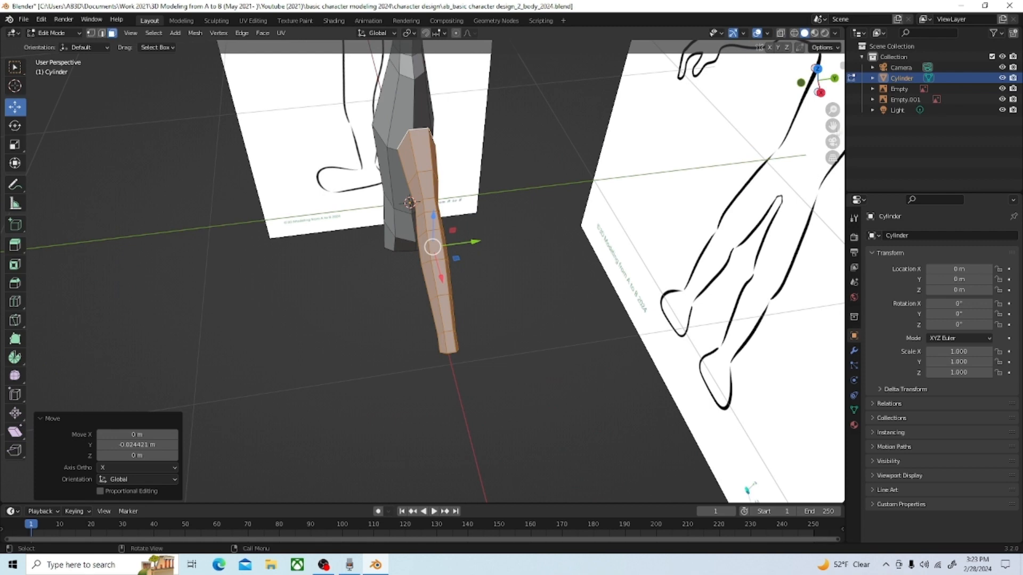
left_click_drag(834, 127, 811, 124)
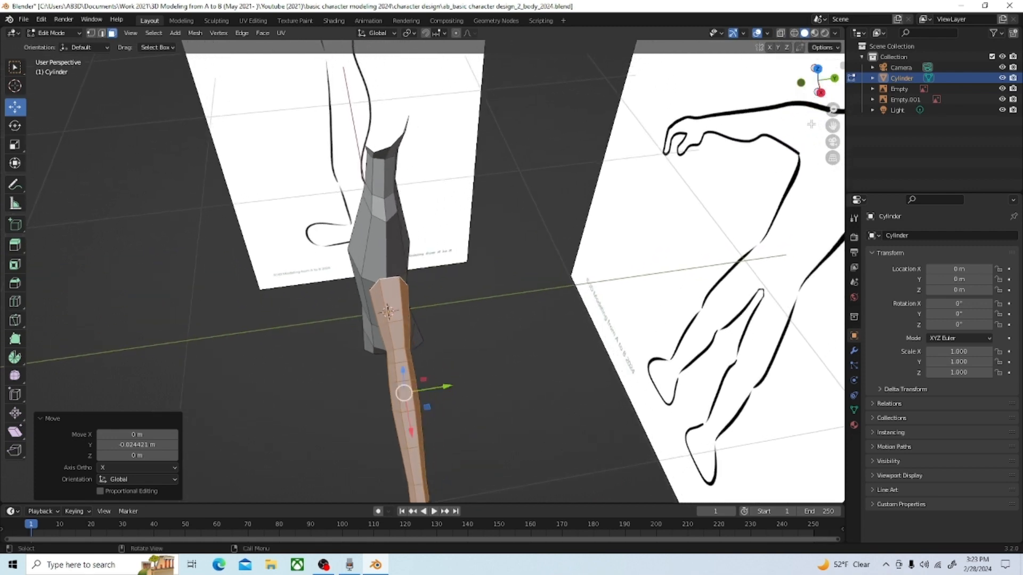
left_click(391, 206)
left_click(370, 257)
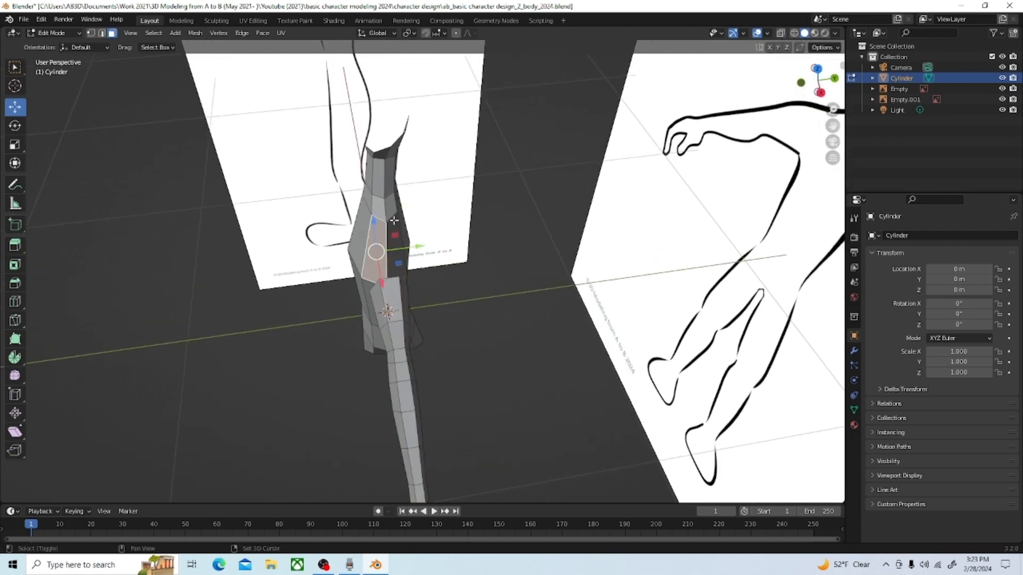
left_click(395, 220, "shift")
key("x")
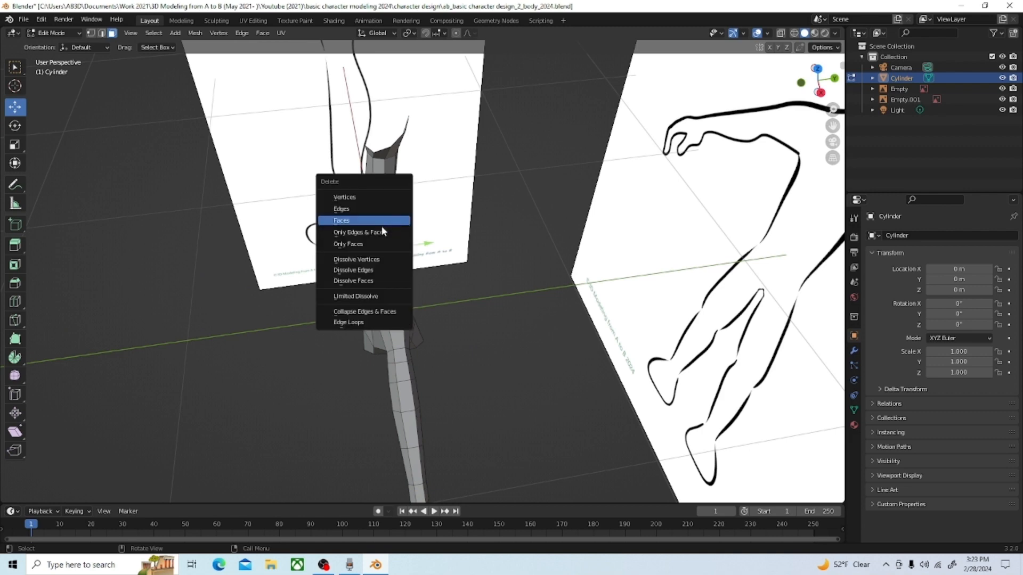
left_click(352, 220)
Step: Delete the cap face at the arm's shoulder end, facing the torso
middle_click_drag(277, 271, 445, 259)
left_click(472, 259)
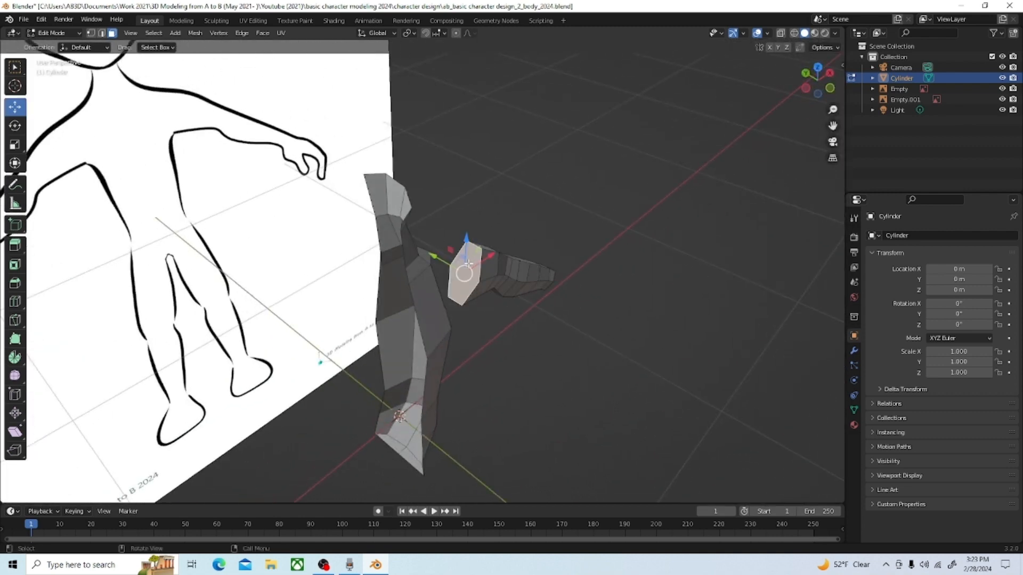
key("x")
left_click(457, 264)
middle_click_drag(457, 264, 372, 252)
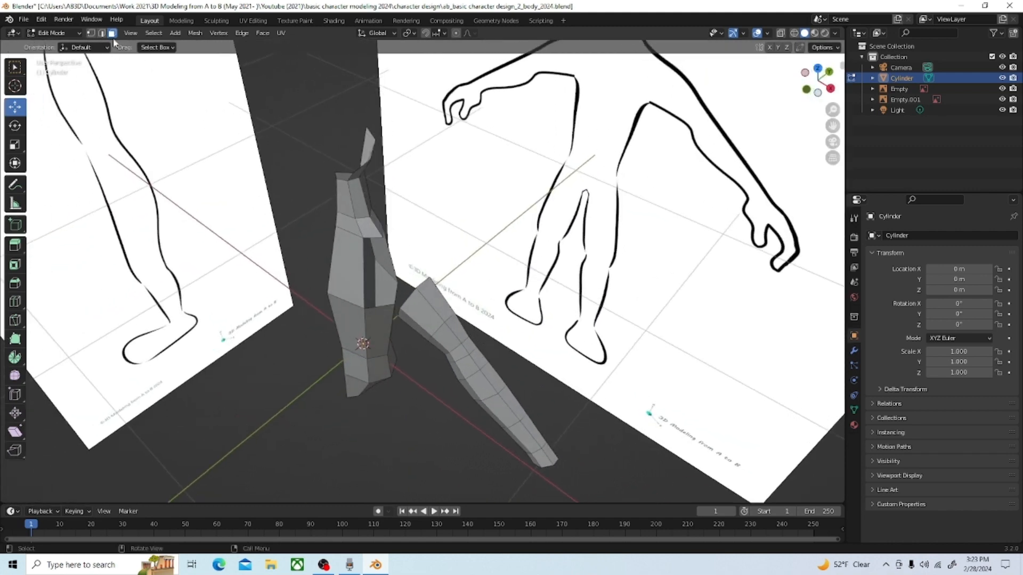
Step: Select the edges around the opening in the torso's side and check it against the arm's shoulder end from the top view
key("2")
middle_click_drag(400, 192, 355, 251)
left_click(363, 260)
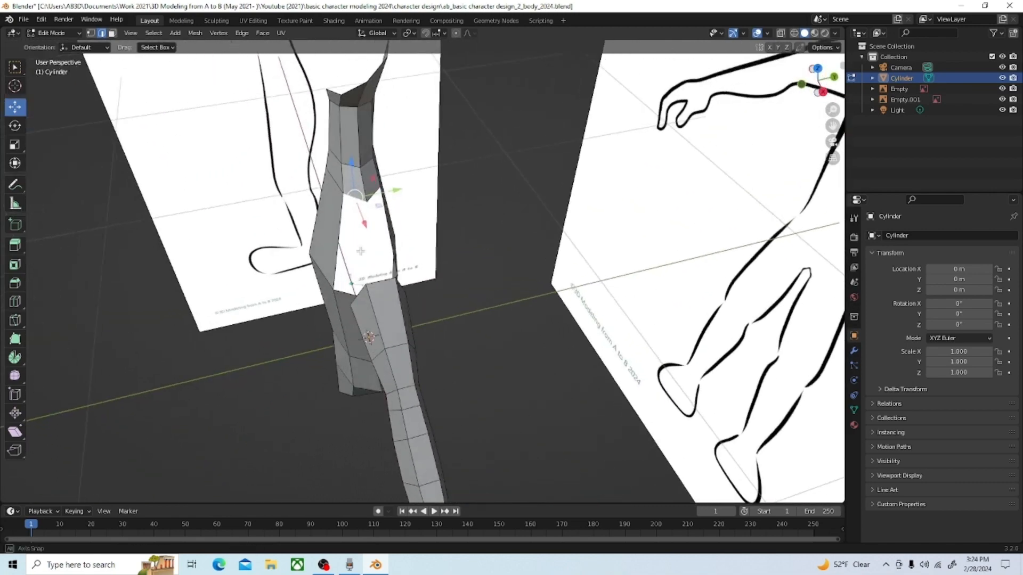
left_click(337, 247, "shift")
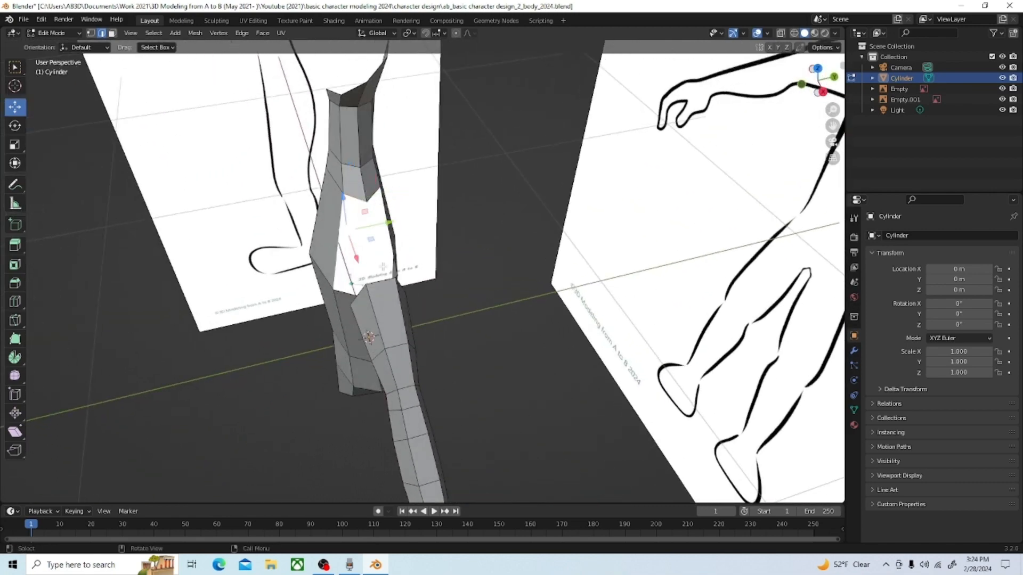
middle_click_drag(451, 263, 373, 319)
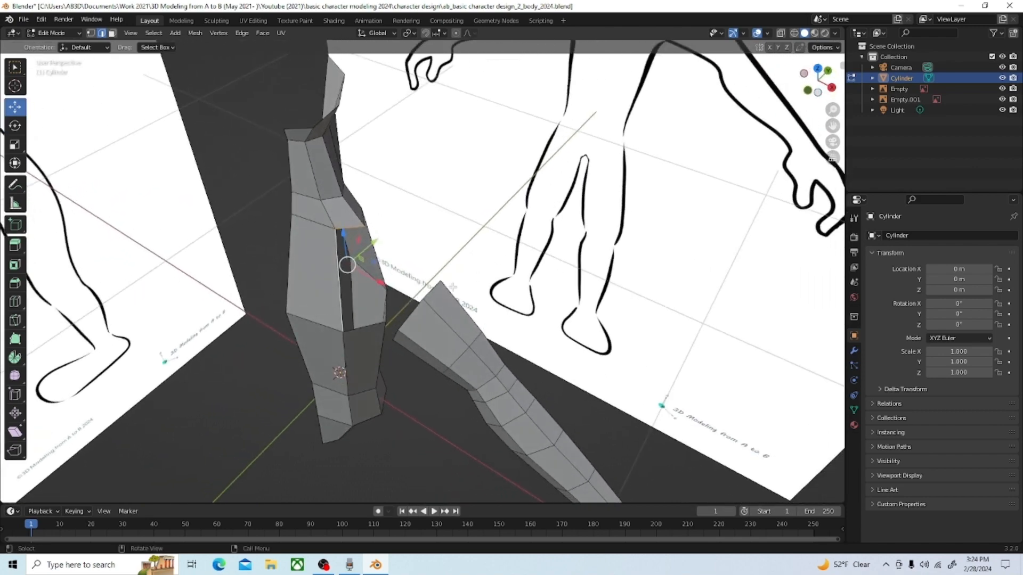
left_click(386, 321, "shift")
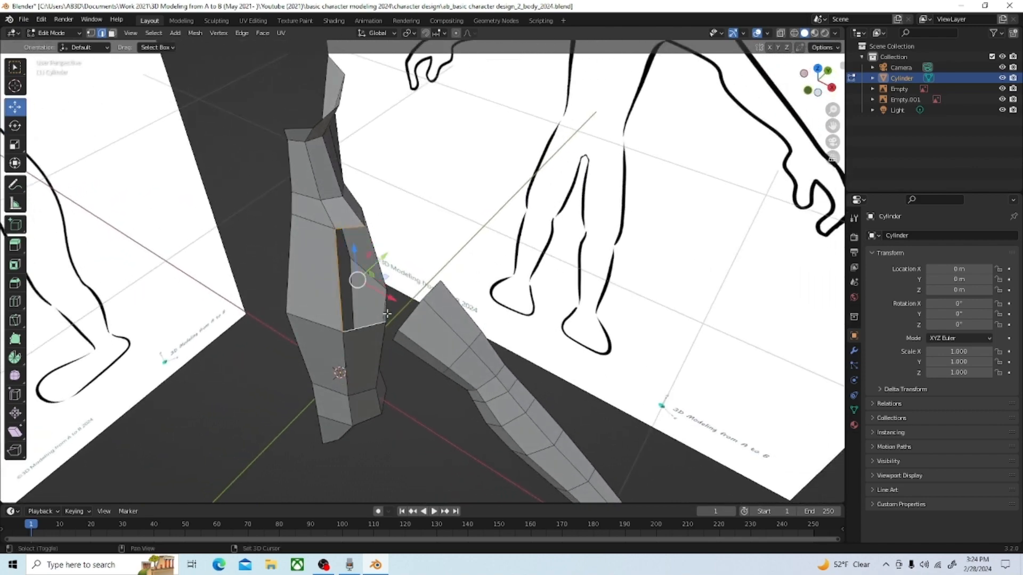
middle_click_drag(387, 314, 406, 210)
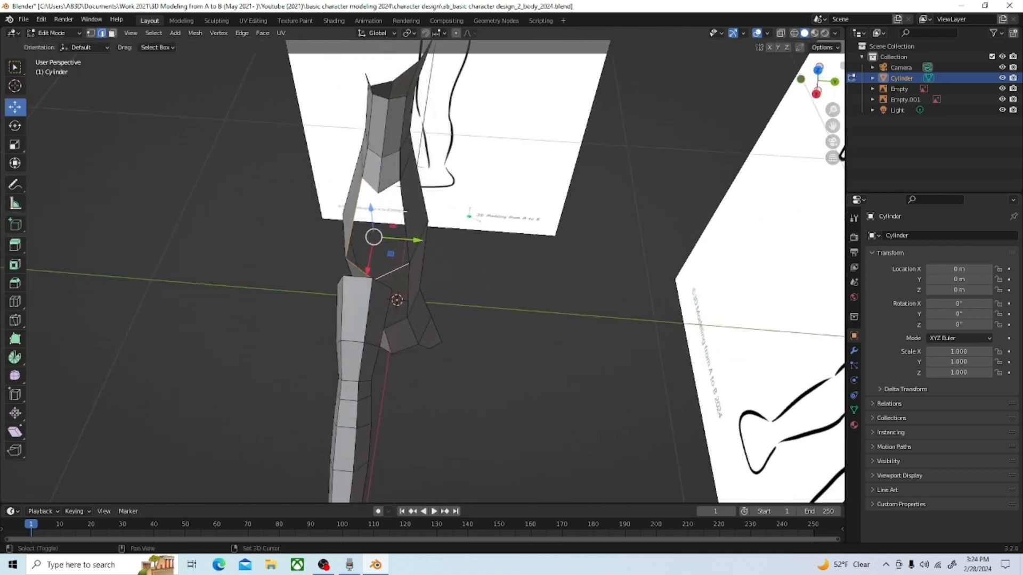
key("f")
middle_click_drag(399, 262, 463, 283)
scroll(382, 235, "up", 5)
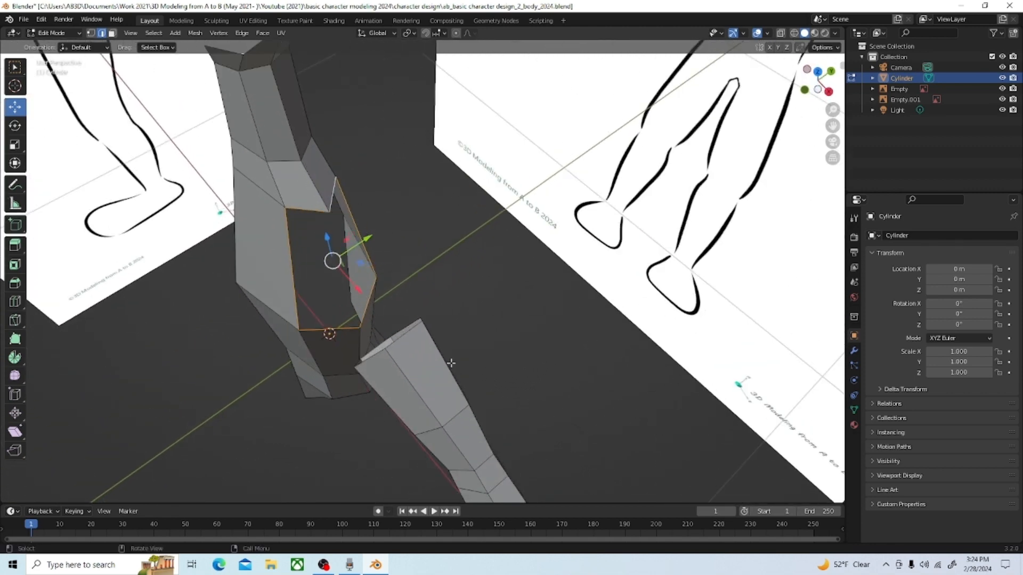
middle_click_drag(450, 363, 408, 383)
key("grave")
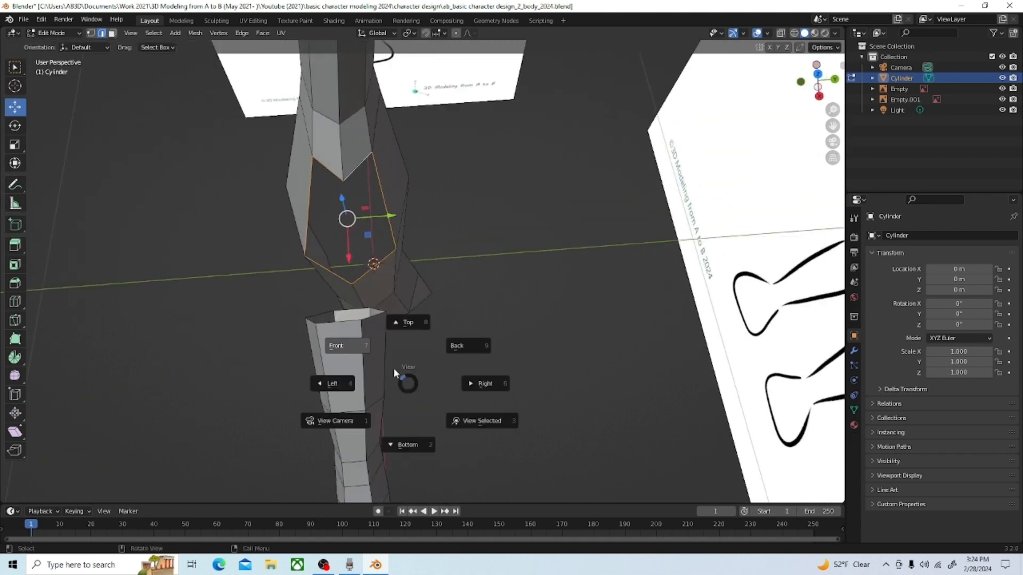
left_click(401, 319)
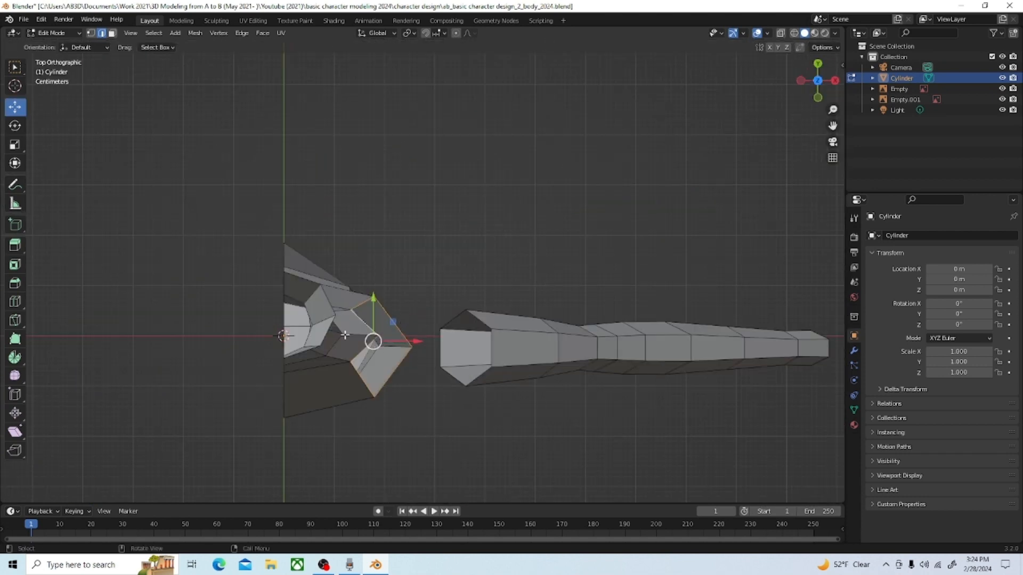
scroll(451, 324, "down", 2)
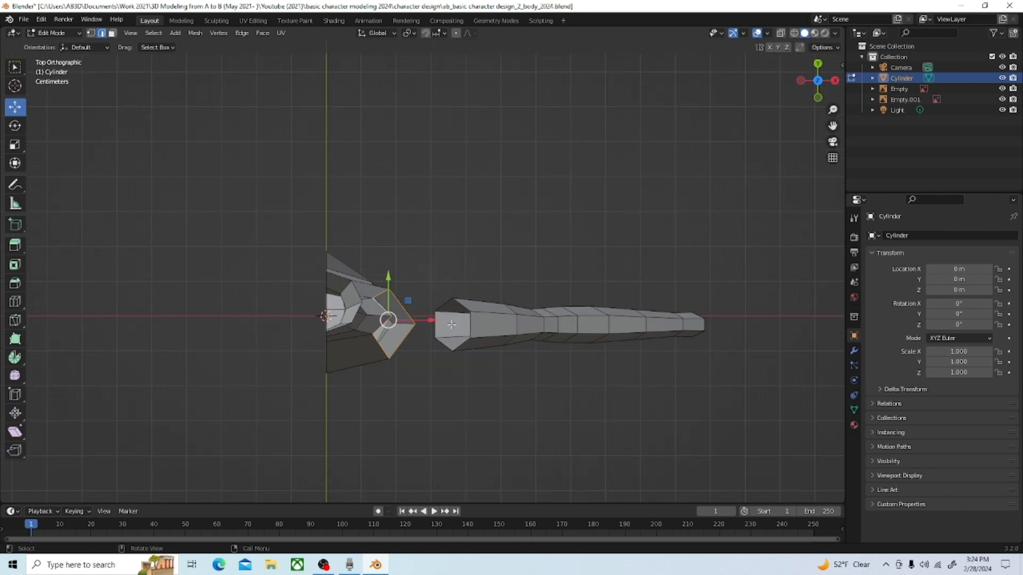
Step: Undo the arm cap and torso face deletions, plus the arm's last Y move and Y scaling
key("ctrl+z")
key("ctrl+z")
key("ctrl+z")
key("ctrl+z")
key("ctrl+z")
key("ctrl+z")
key("ctrl+z")
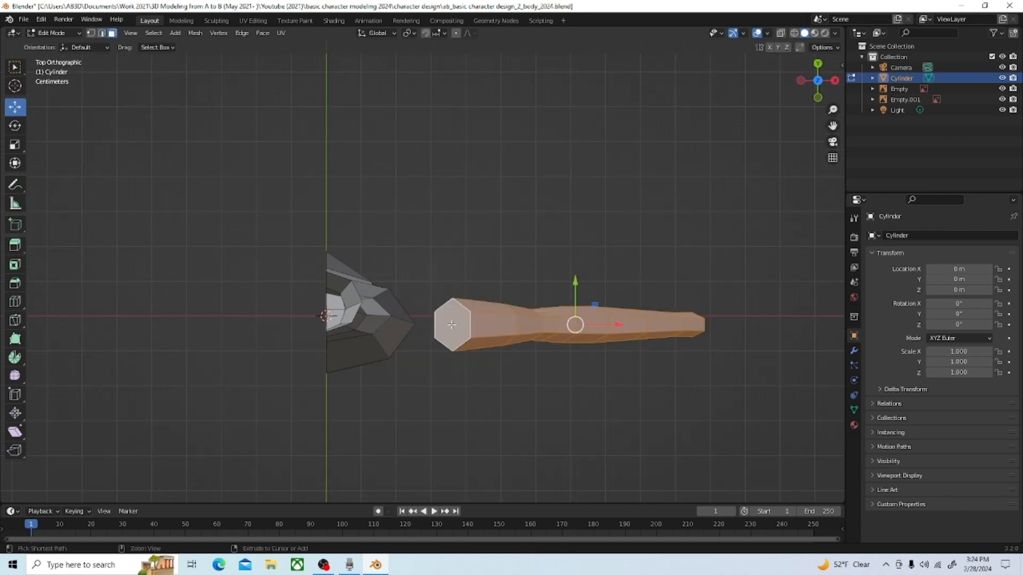
key("ctrl+z")
key("ctrl+z")
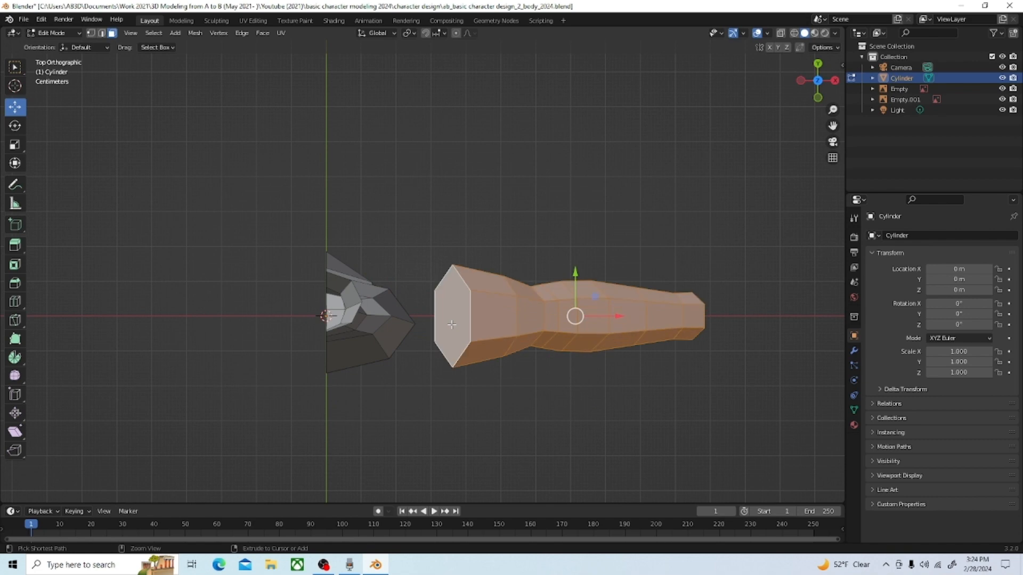
Step: Add one centred lengthwise loop cut along the upper side of the arm
scroll(499, 378, "down", 1)
middle_click_drag(498, 377, 388, 361)
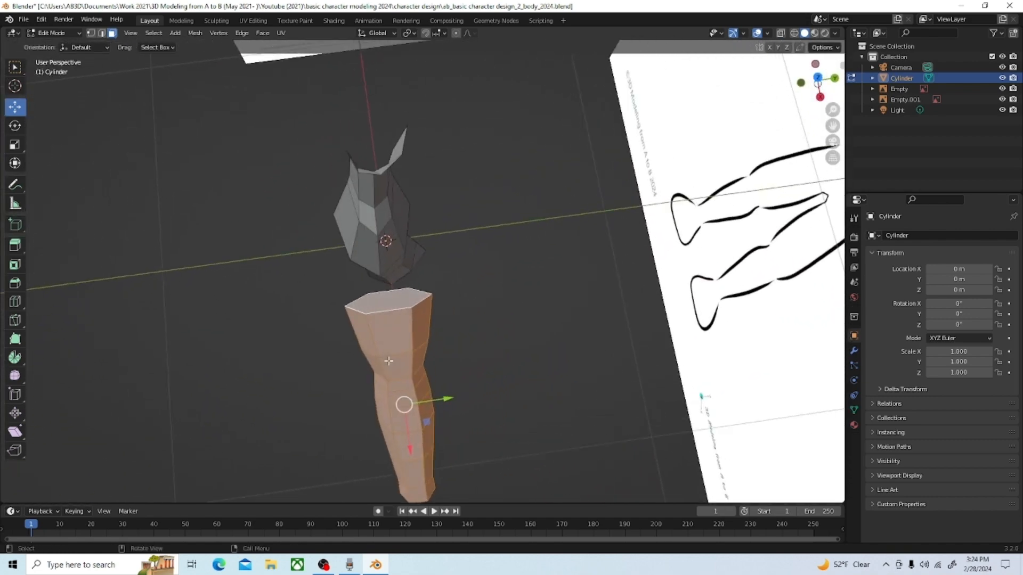
key("grave")
left_click(388, 300)
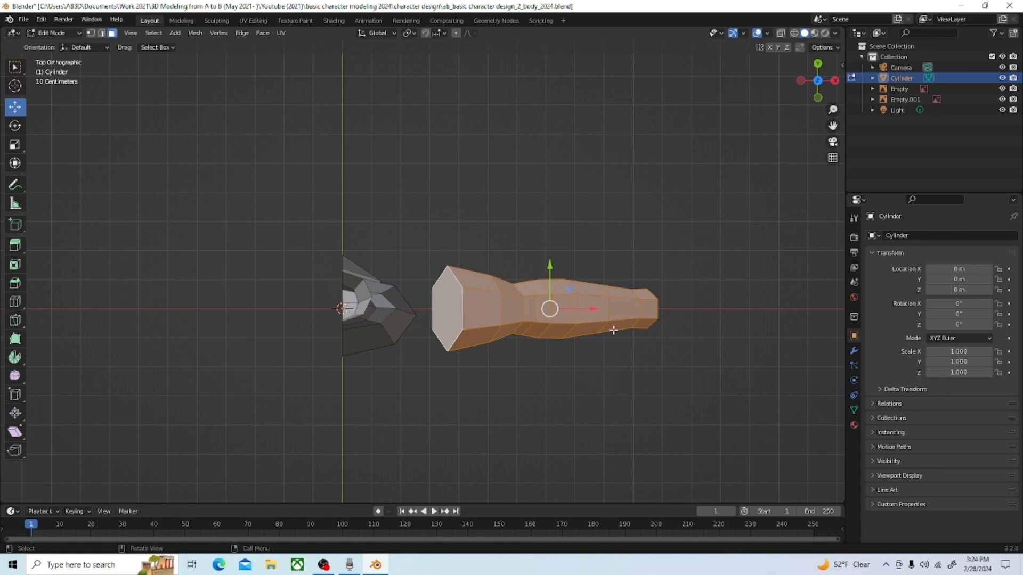
middle_click_drag(603, 348, 584, 366)
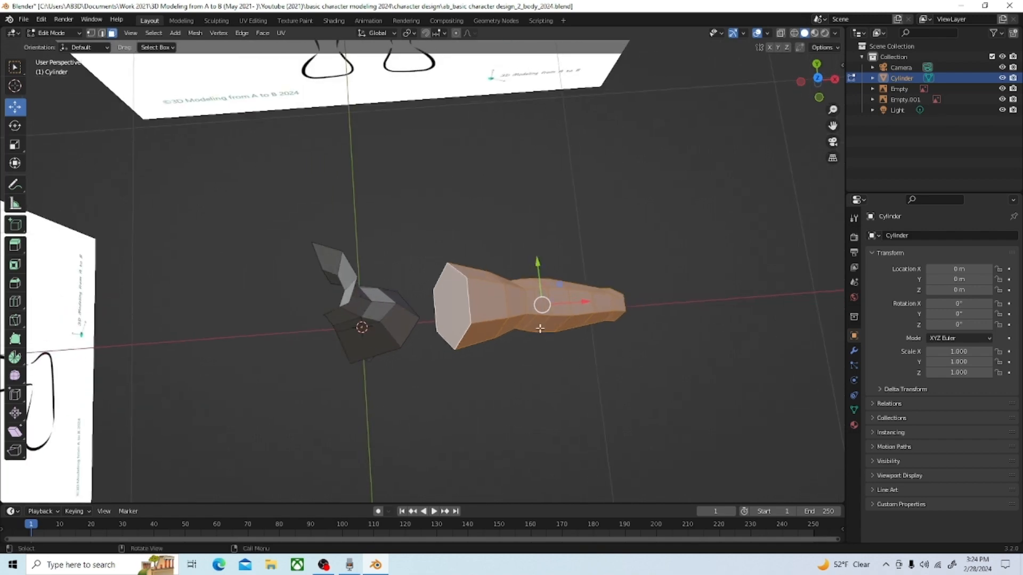
scroll(535, 323, "up", 1)
middle_click_drag(535, 323, 527, 335)
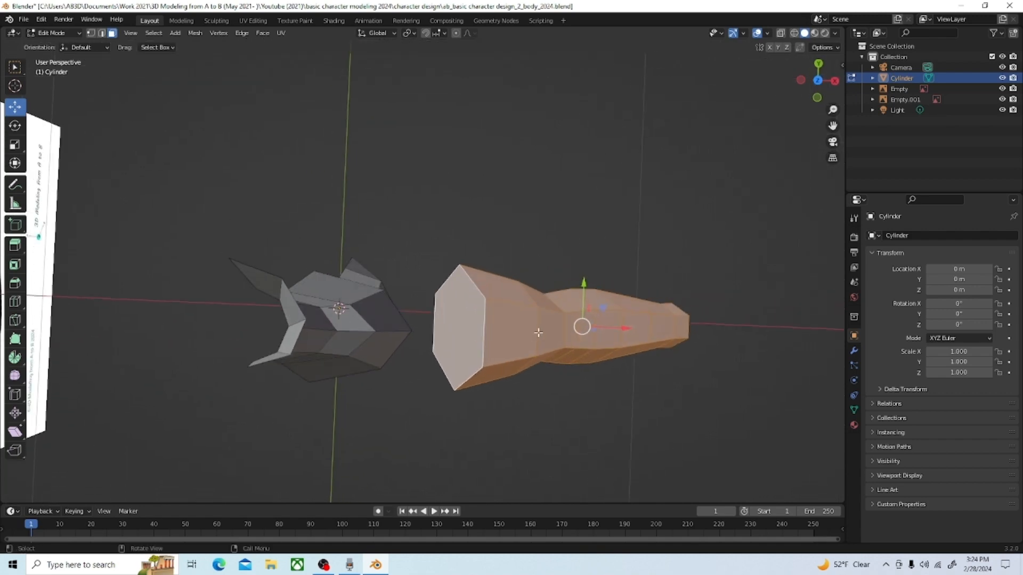
key("ctrl+r")
left_click(539, 333)
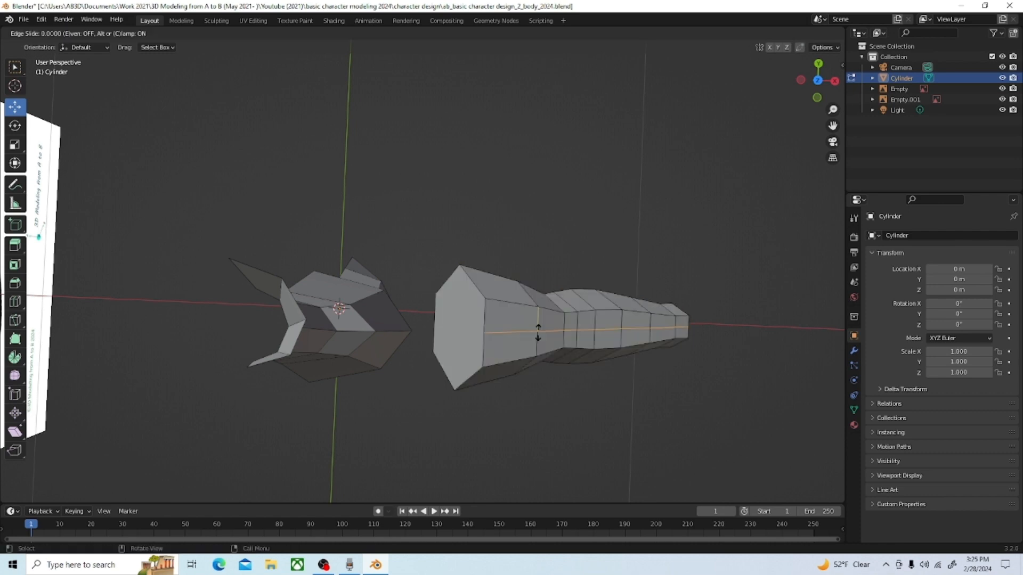
left_click(539, 333)
Step: Add one centred lengthwise loop cut along the underside of the arm
middle_click_drag(571, 418, 524, 273)
key("ctrl+r")
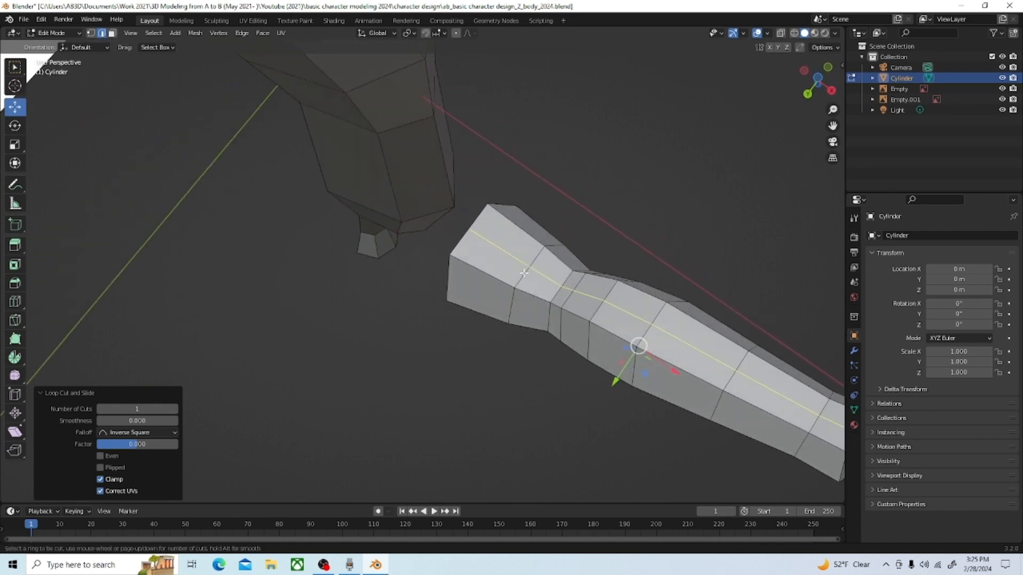
left_click(524, 273)
left_click(524, 273)
Step: Select the middle lengthwise edges along the arm's front and back, from shoulder to wrist, and dissolve them
mouse_move(524, 273)
middle_mouse_down()
mouse_move(607, 274)
mouse_move(549, 306)
mouse_move(589, 320)
mouse_move(521, 350)
mouse_move(527, 280)
mouse_move(533, 337)
middle_mouse_up()
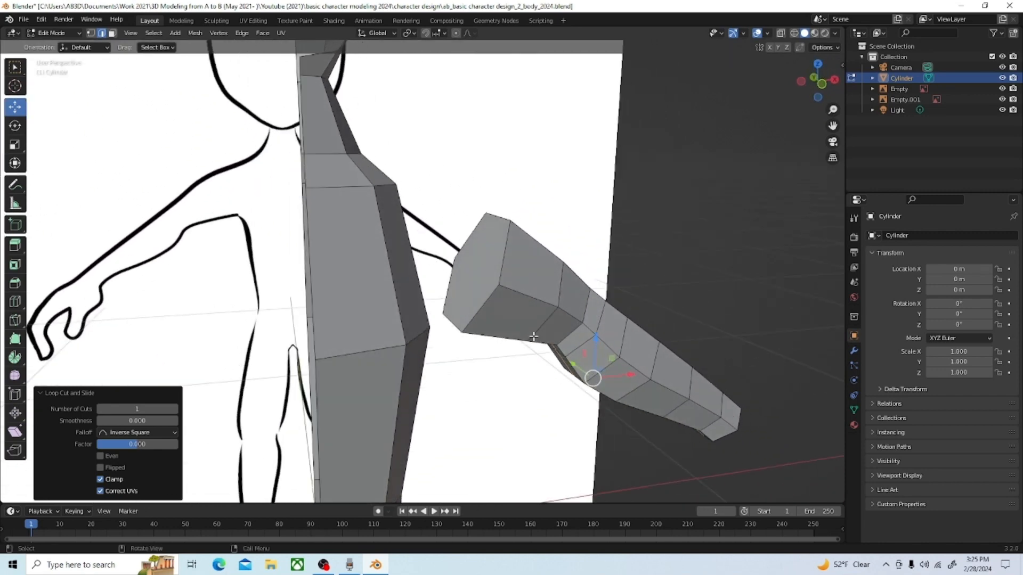
left_click(538, 300)
middle_click_drag(616, 347, 563, 342)
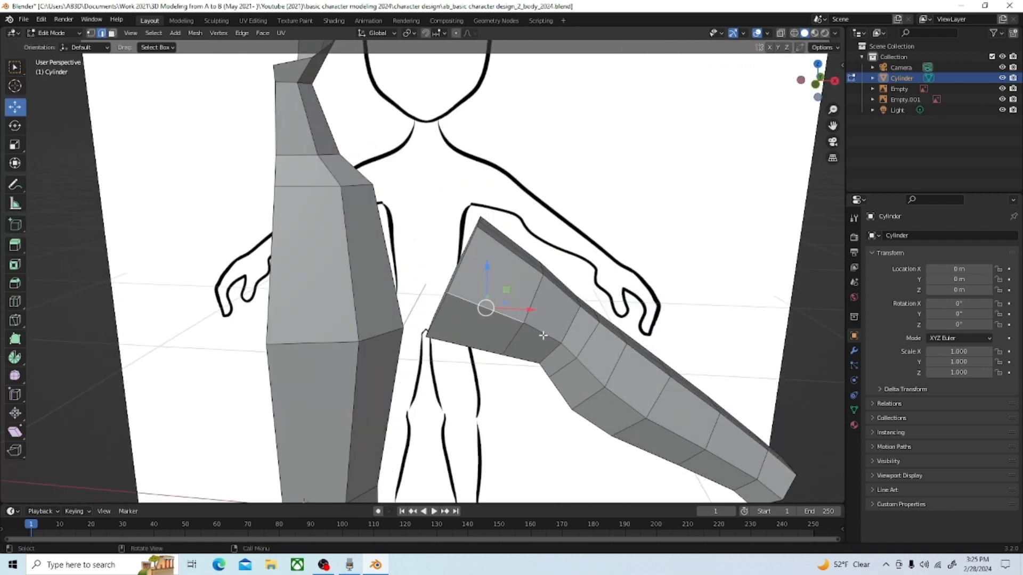
left_click(551, 342, "shift")
left_click(573, 356, "shift")
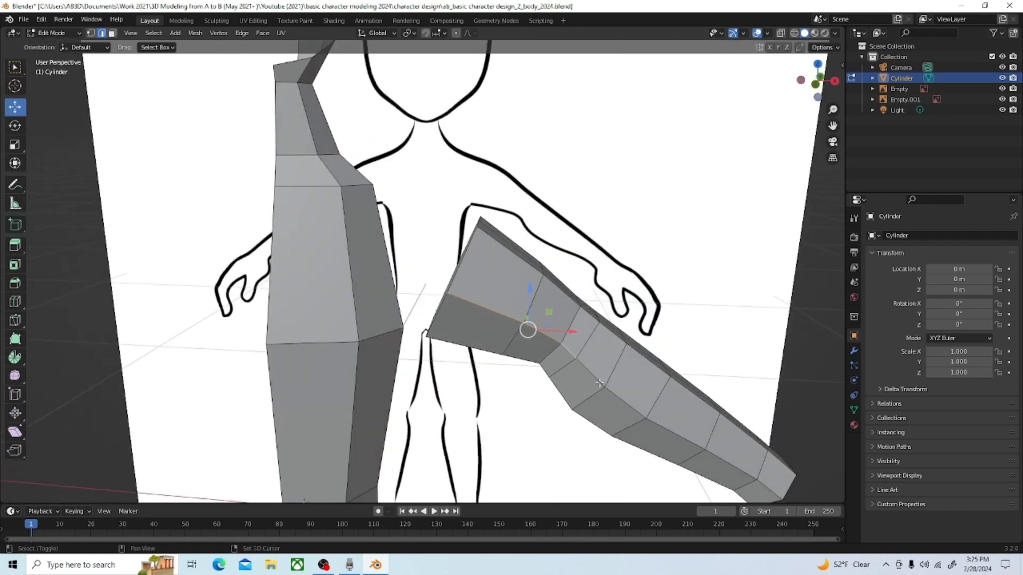
left_click(598, 384, "shift")
left_click(636, 410, "shift")
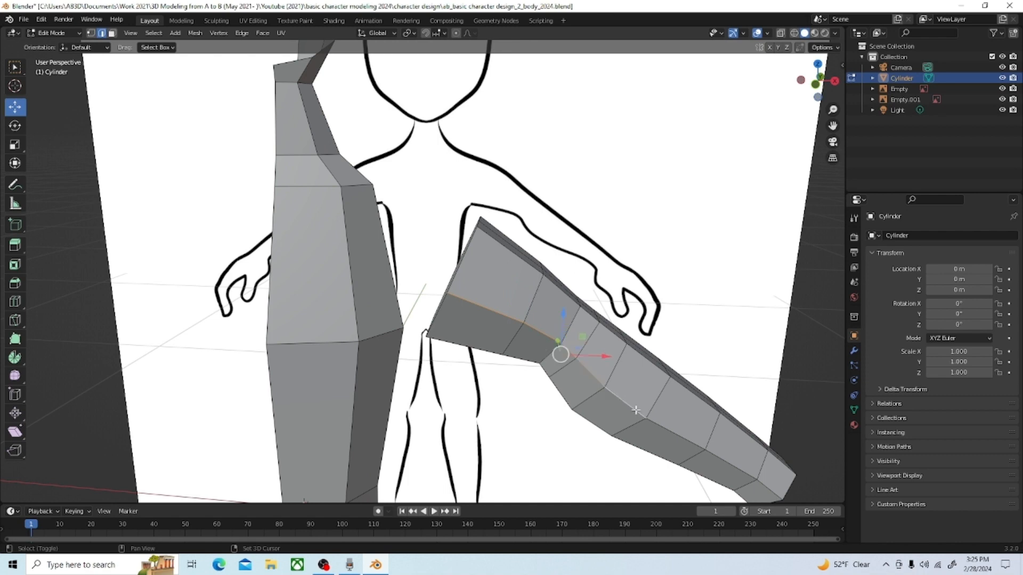
left_click(668, 433, "shift")
left_click(725, 461, "shift")
middle_click_drag(730, 429, 738, 397)
left_click(609, 342, "shift")
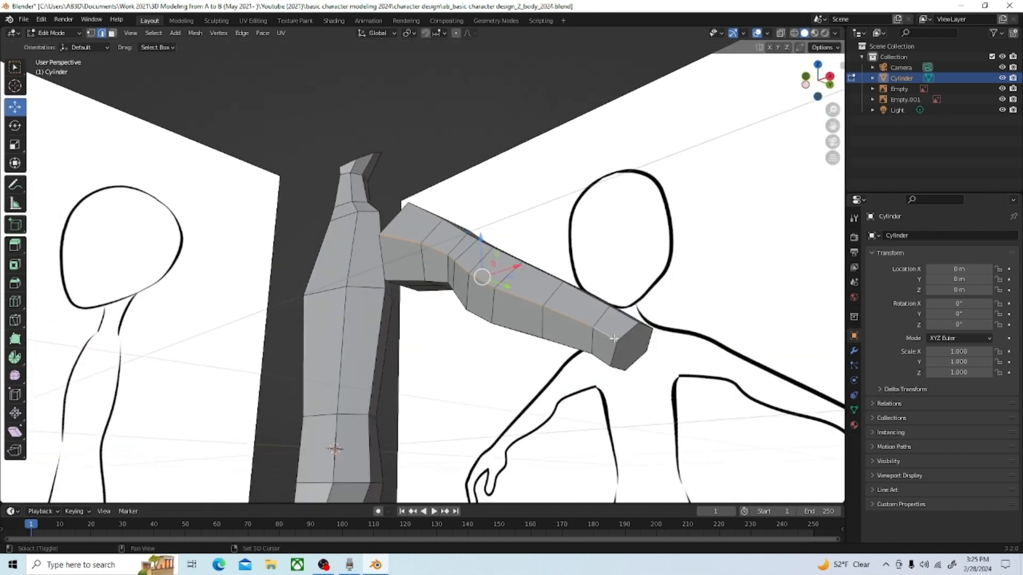
middle_click_drag(609, 342, 435, 360)
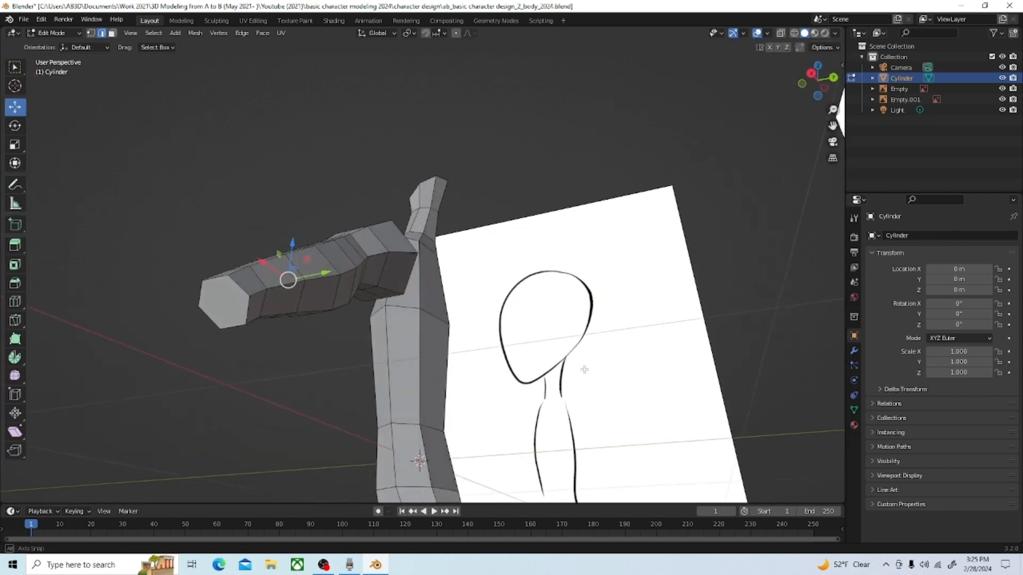
left_click(253, 293, "shift")
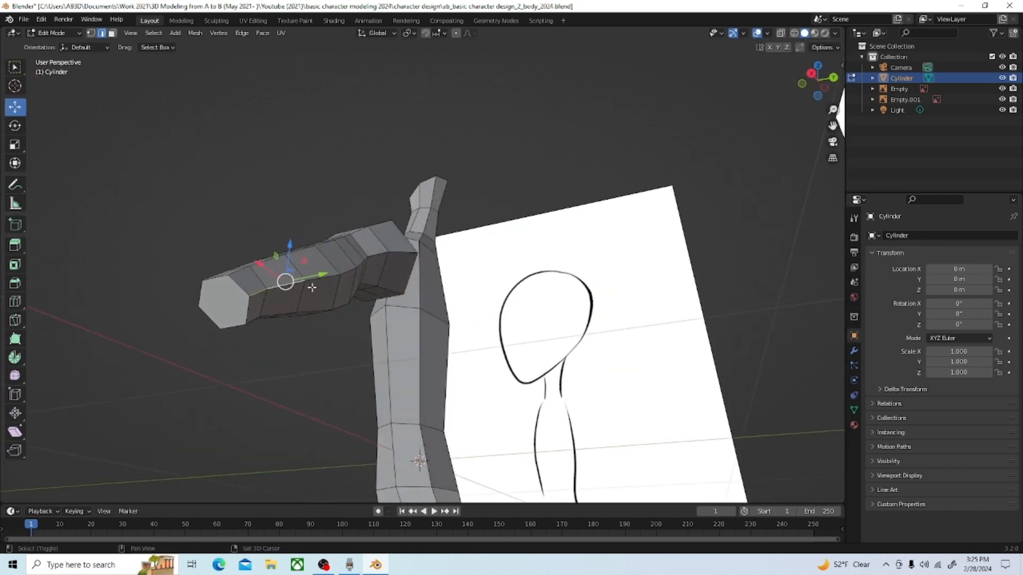
left_click(364, 261, "shift")
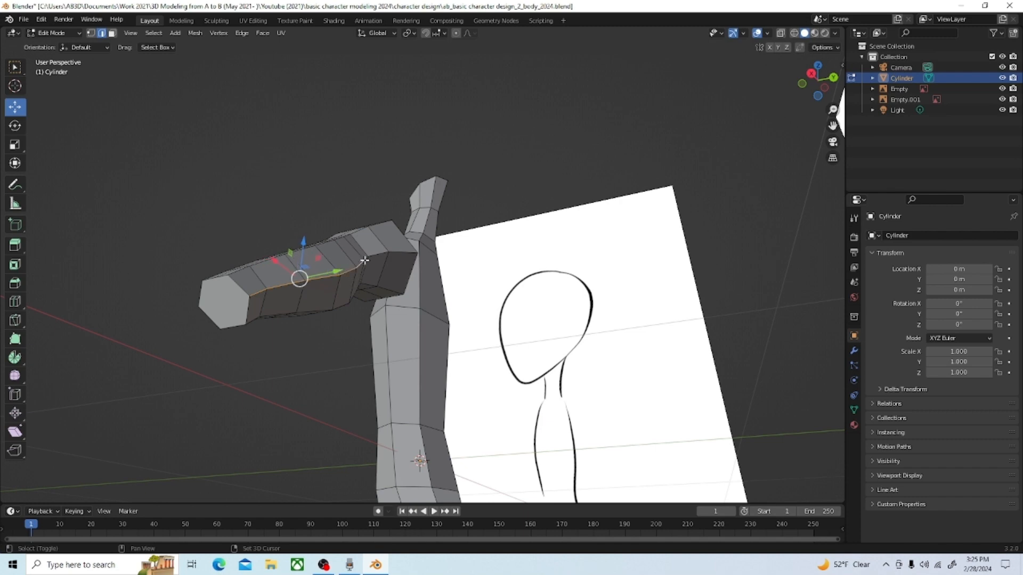
left_click(404, 255, "shift")
middle_click_drag(373, 291, 350, 357)
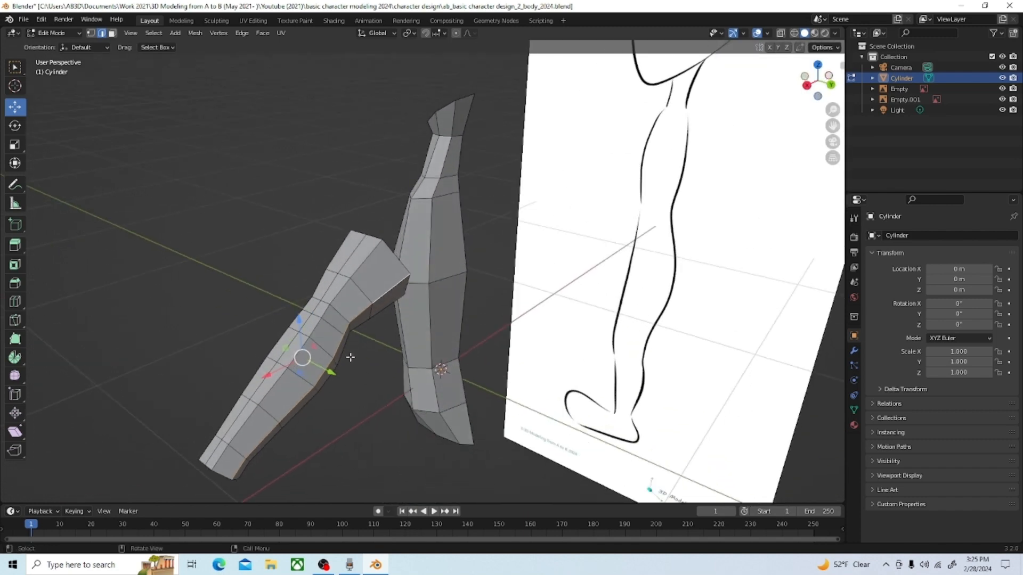
key("x")
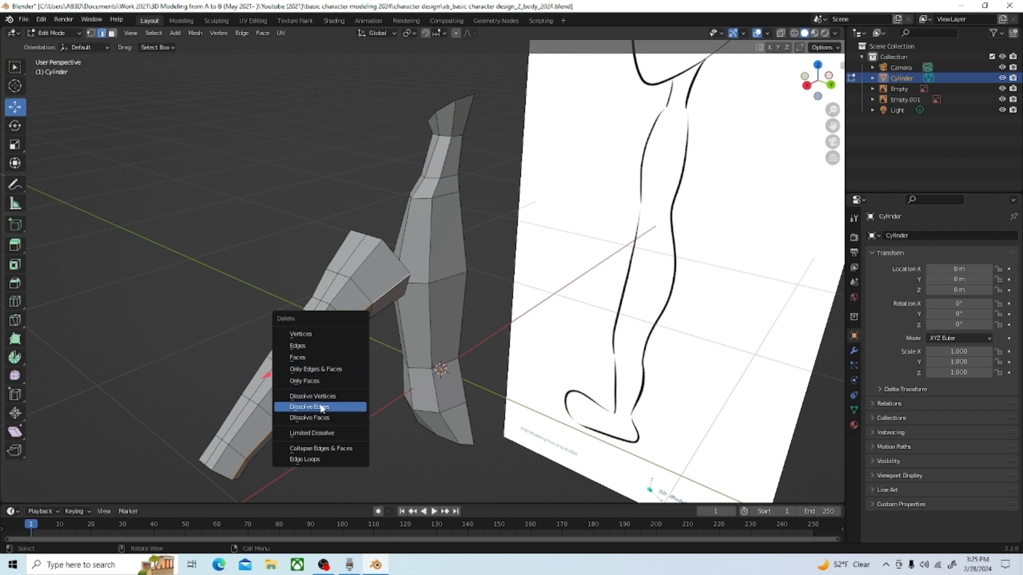
left_click(321, 405)
Step: Select the lower lengthwise edges on both the front and back of the arm and move them 0.04924 m along Z
middle_click_drag(308, 406, 406, 288)
left_click(397, 235)
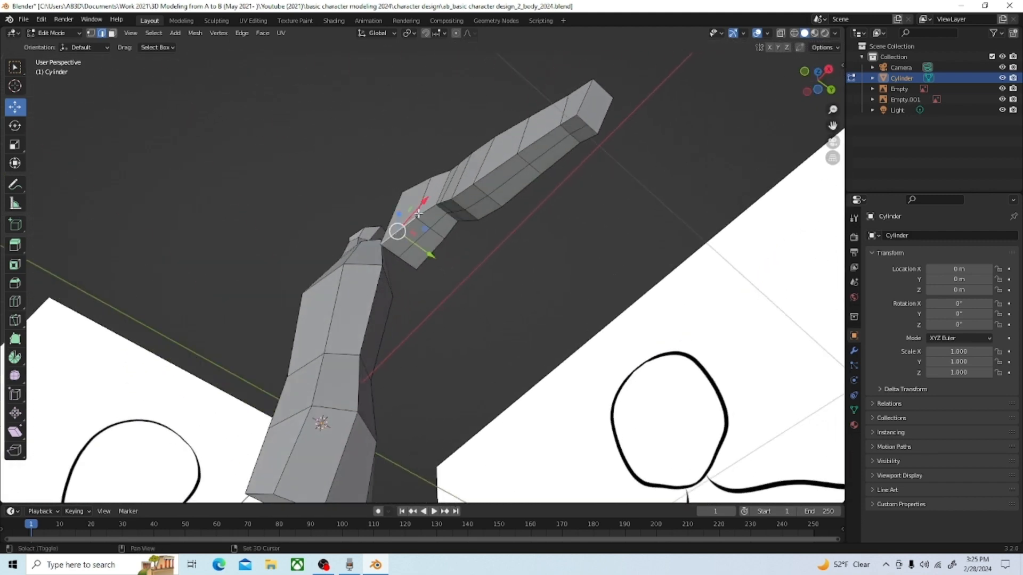
left_click(424, 212, "shift")
left_click(438, 205, "shift")
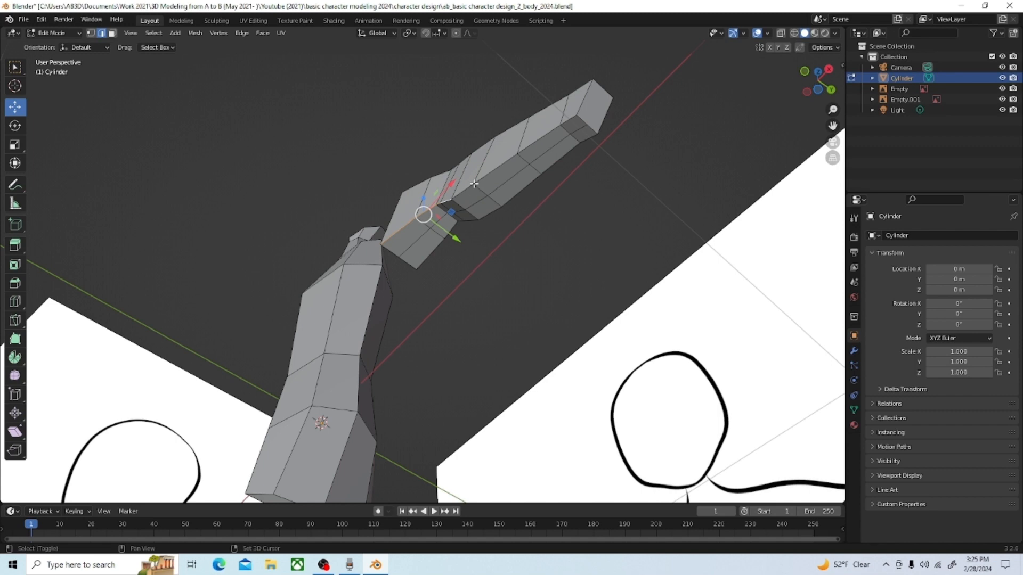
left_click(522, 158, "shift")
left_click(541, 140, "shift")
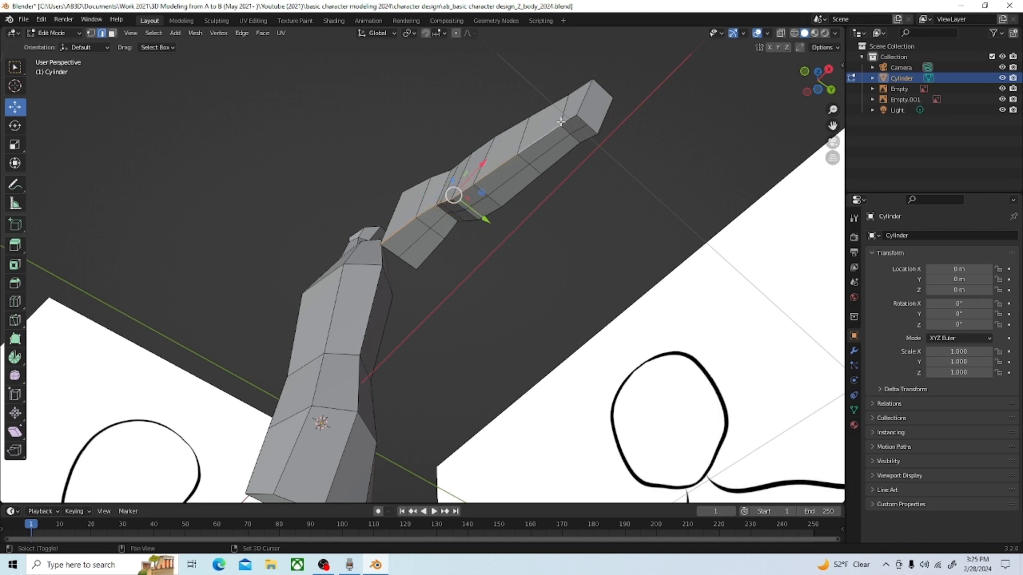
left_click(574, 120, "shift")
middle_click_drag(466, 248, 406, 235)
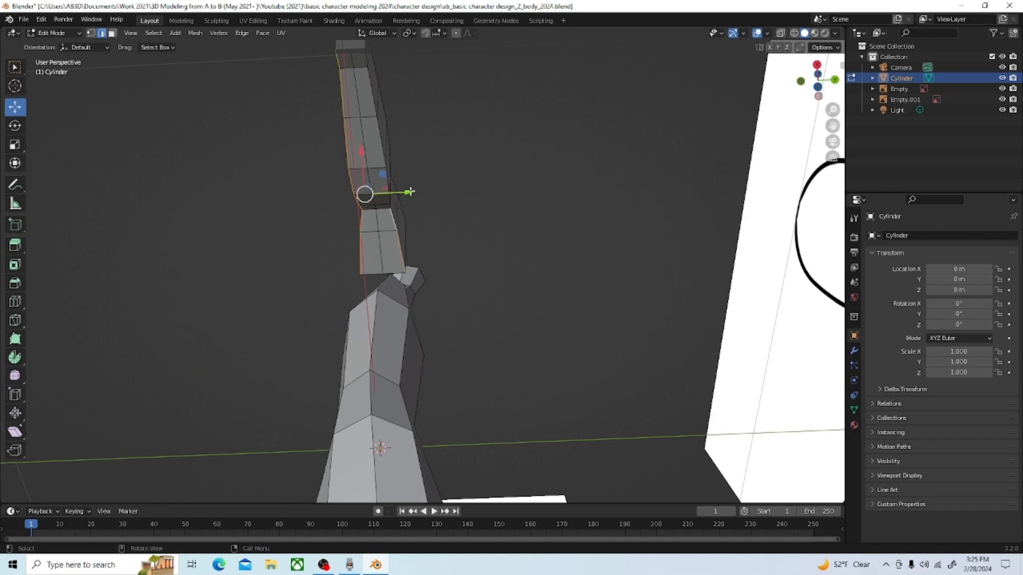
middle_click_drag(397, 190, 331, 228)
scroll(331, 239, "up", 2)
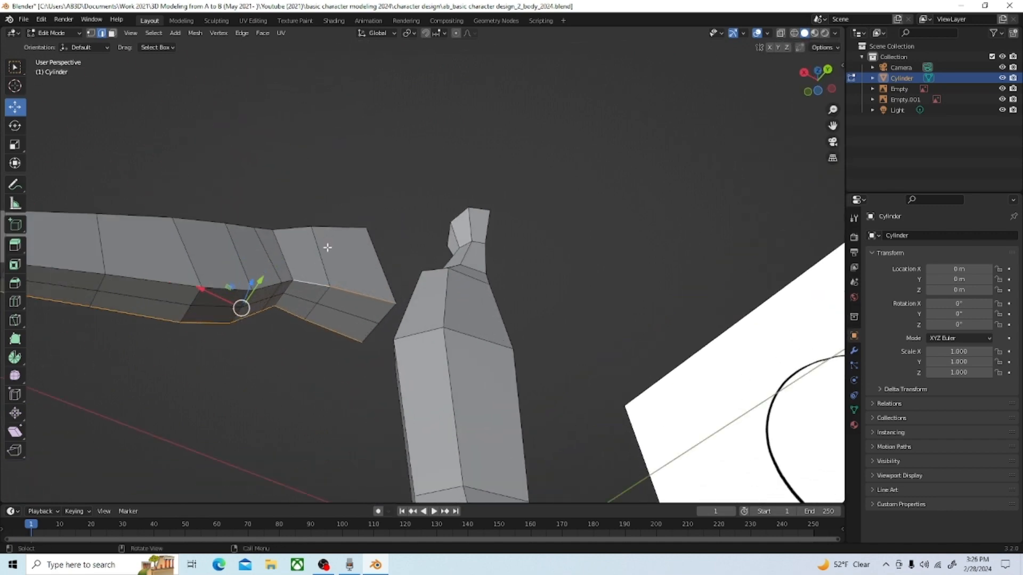
left_click(274, 282, "shift")
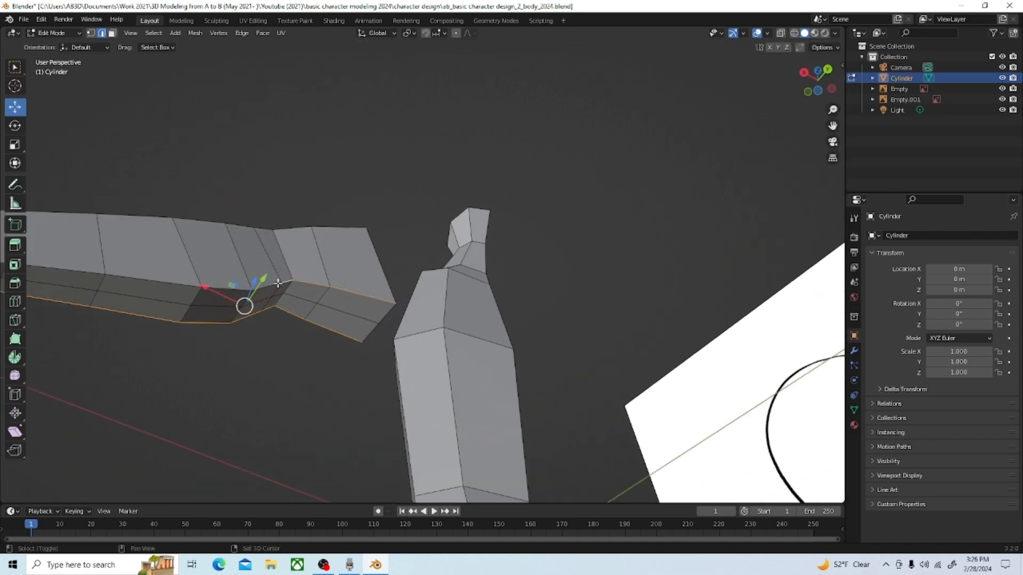
left_click(220, 288, "shift")
scroll(176, 283, "down", 3)
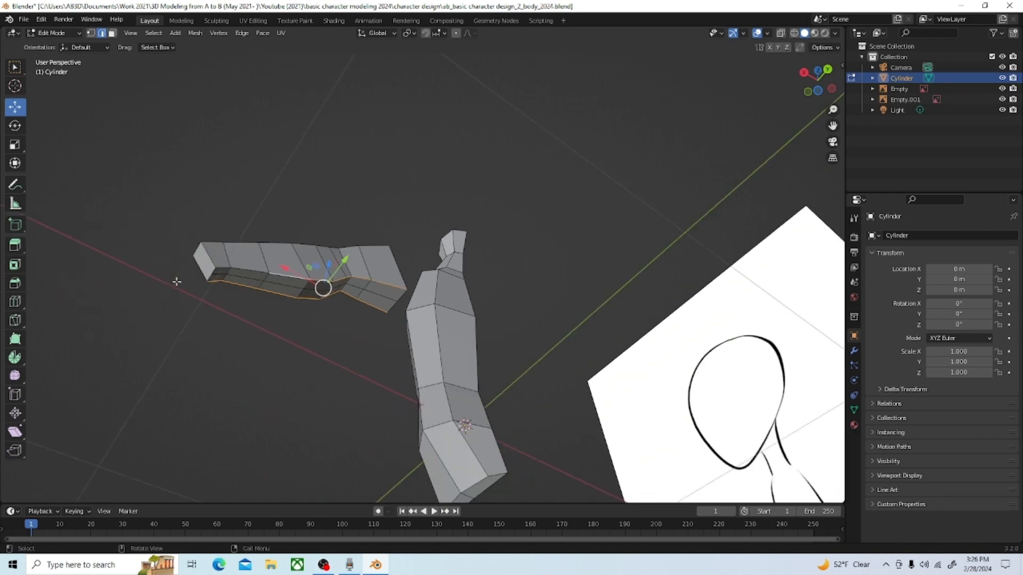
middle_click_drag(162, 288, 153, 299)
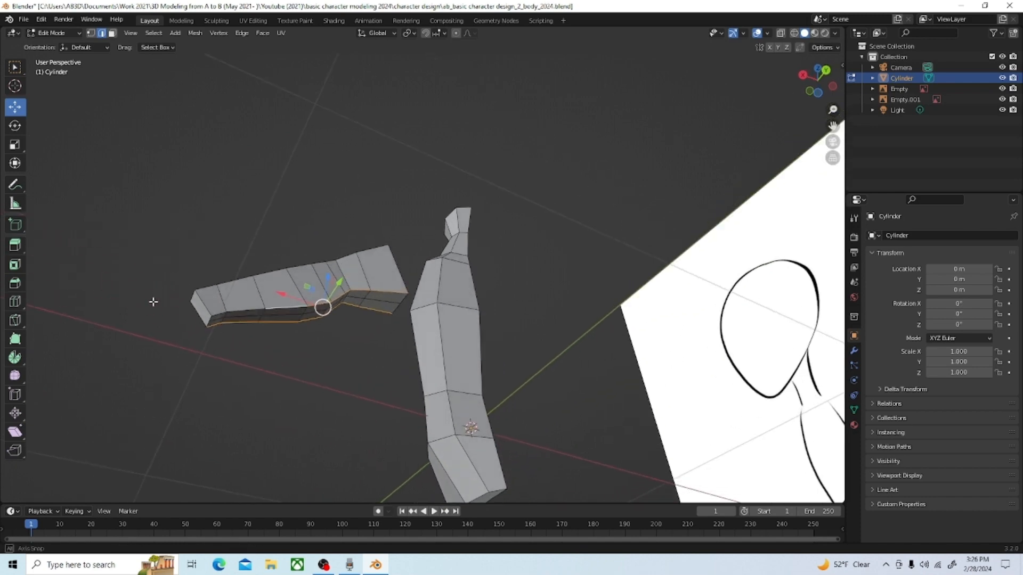
left_click(240, 311, "shift")
left_click(218, 314, "shift")
middle_click_drag(219, 316, 340, 334)
left_click_drag(474, 289, 474, 275)
middle_click_drag(474, 277, 307, 295)
middle_click_drag(516, 278, 548, 279)
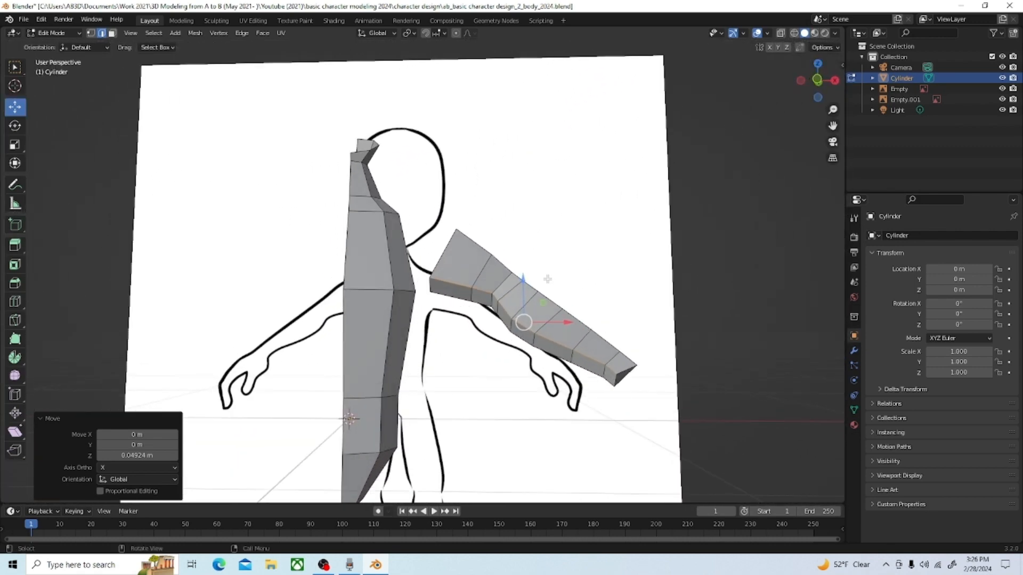
Step: Select the upper lengthwise edges along the front side of the arm, from shoulder to wrist
key("grave")
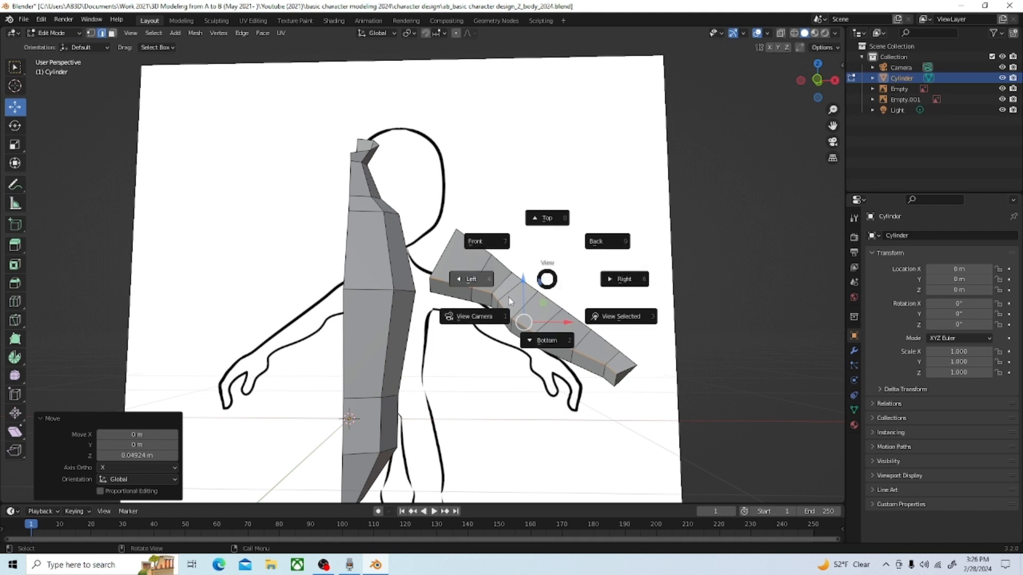
left_click(493, 242)
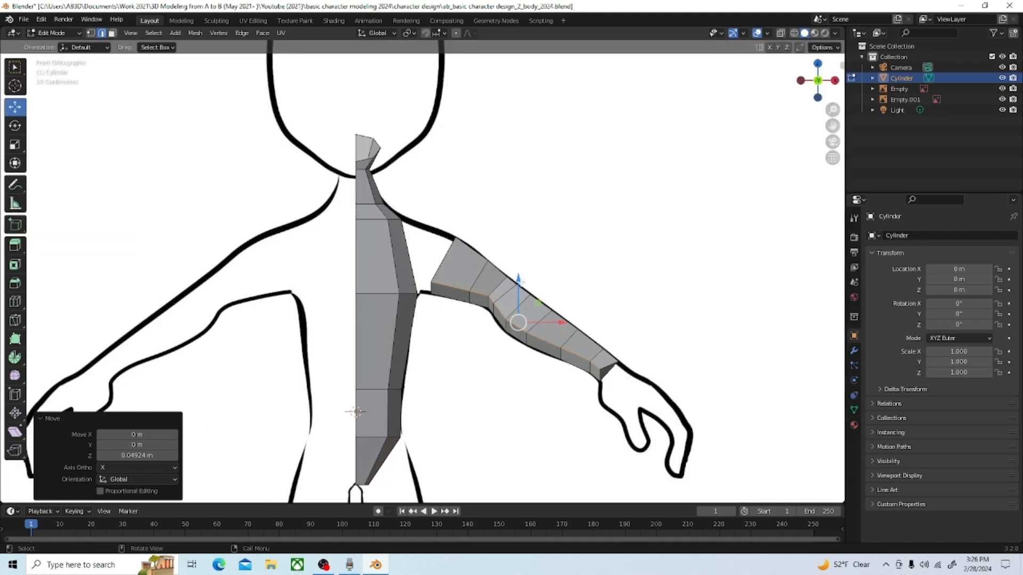
left_click_drag(521, 279, 522, 280)
middle_click_drag(522, 281, 450, 312)
left_click(401, 291, "alt")
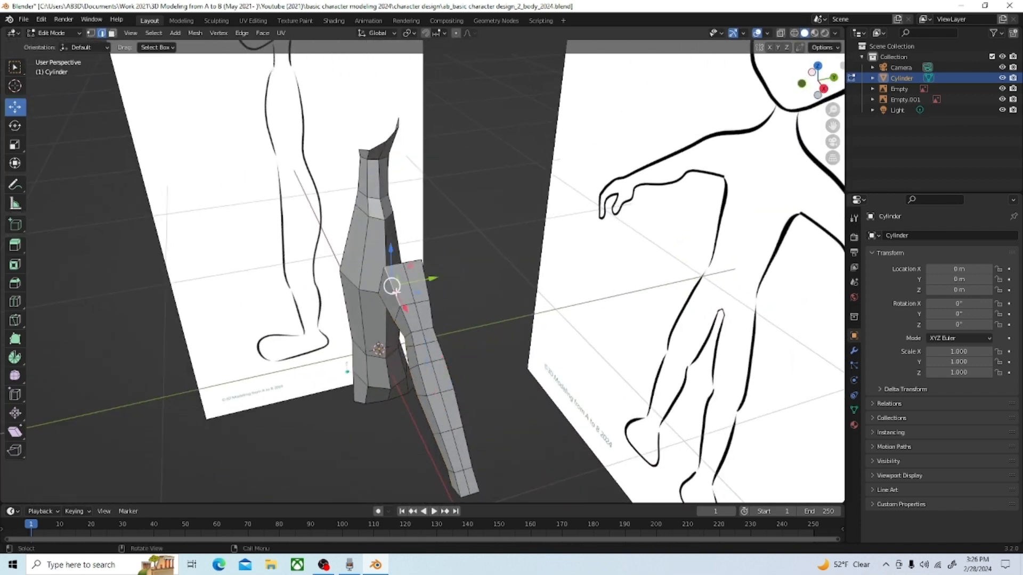
left_click(409, 331, "shift")
left_click(414, 344, "shift")
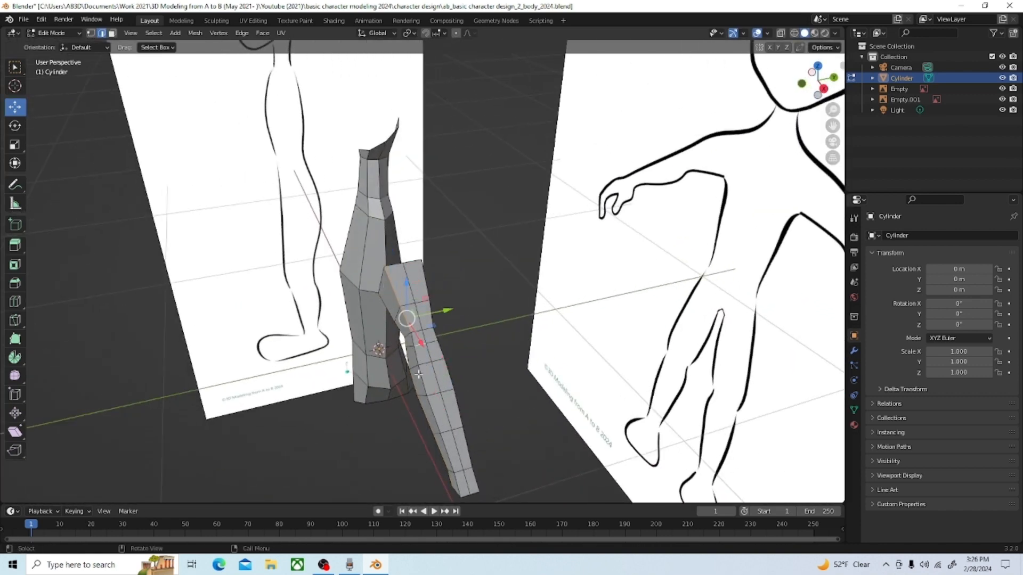
scroll(418, 374, "up", 2)
key("ctrl+z")
left_click(406, 408, "shift")
left_click(410, 434, "shift")
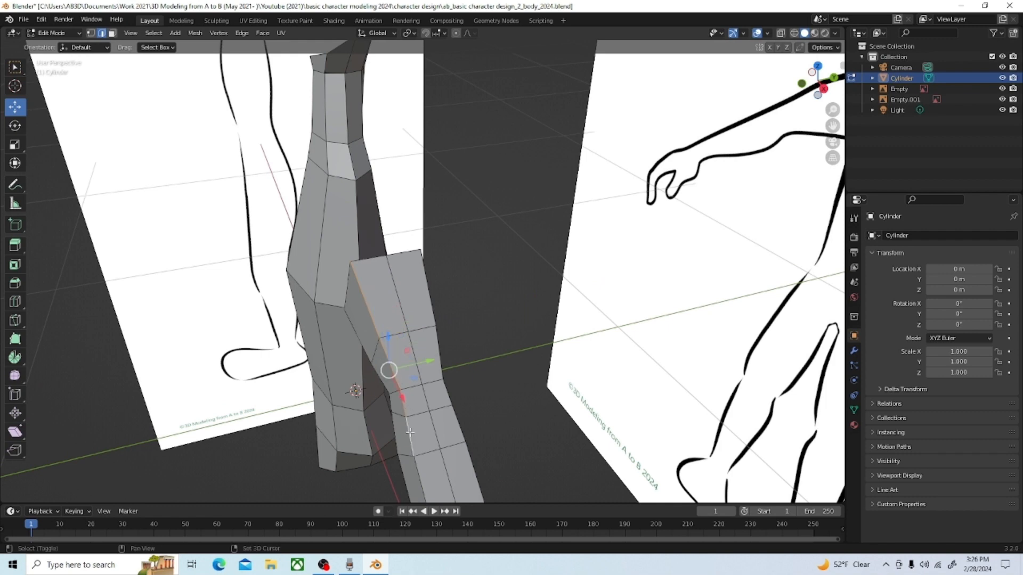
scroll(415, 324, "down", 3)
left_click(425, 392, "shift")
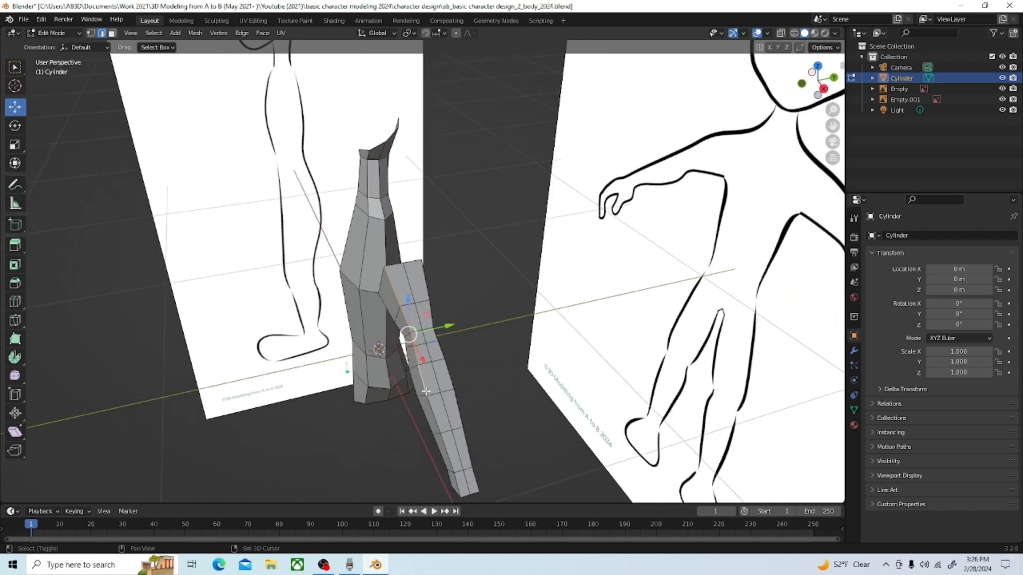
left_click(442, 422, "shift")
left_click(446, 450, "shift")
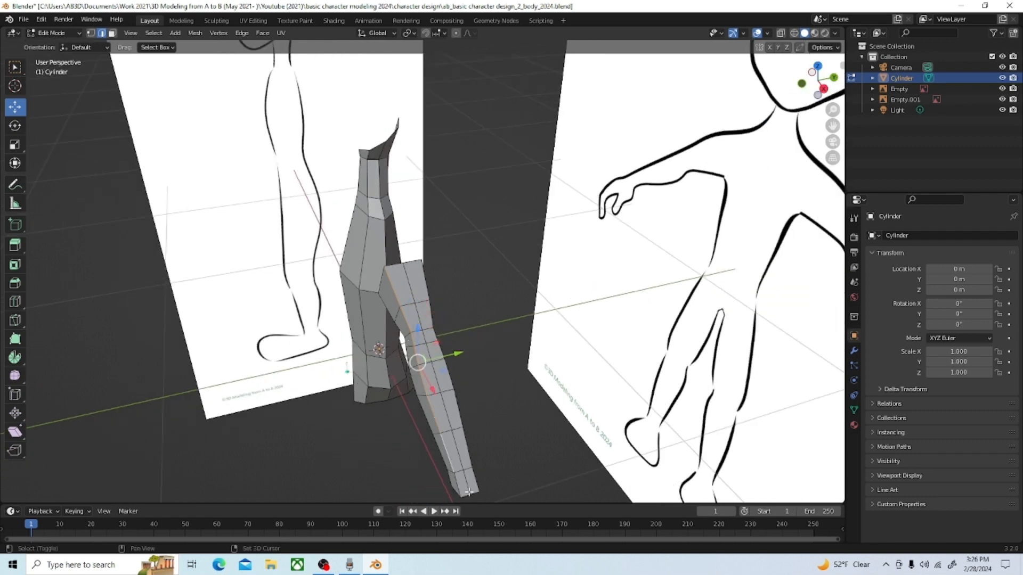
left_click(457, 493, "shift")
key("ctrl+z")
left_click(458, 486, "shift")
middle_click_drag(499, 436, 438, 421)
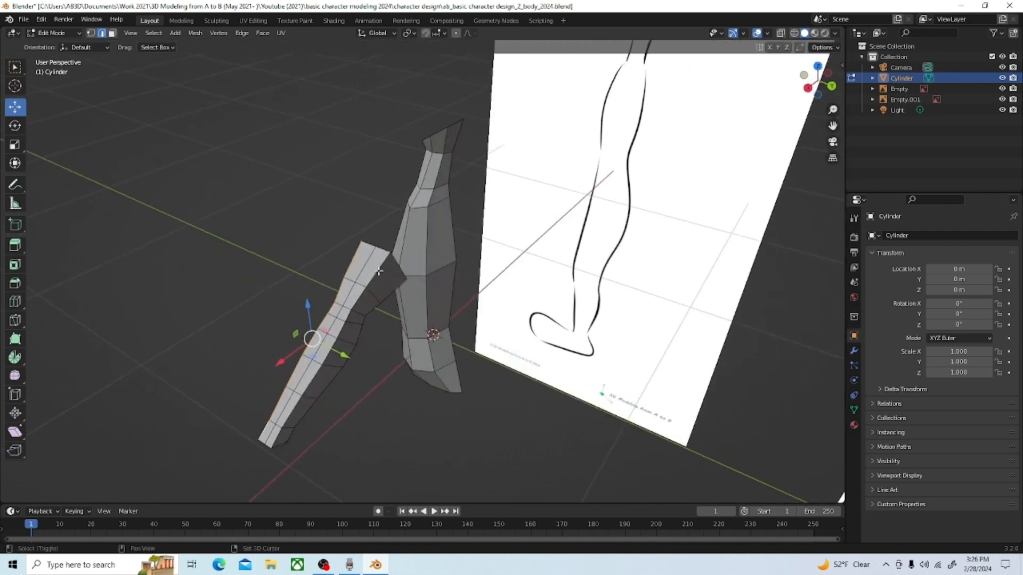
Step: Add the upper lengthwise edges along the back side of the arm to the selection, from shoulder to wrist
left_click(358, 293, "shift")
left_click(356, 295, "shift")
left_click(346, 318, "shift")
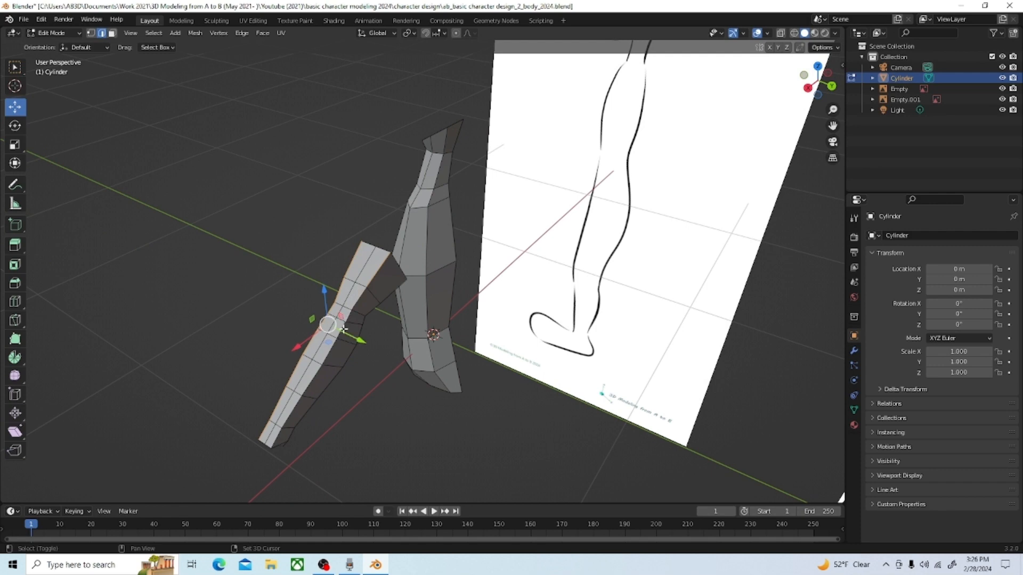
left_click(342, 330, "shift")
left_click(331, 350, "shift")
left_click(312, 378, "shift")
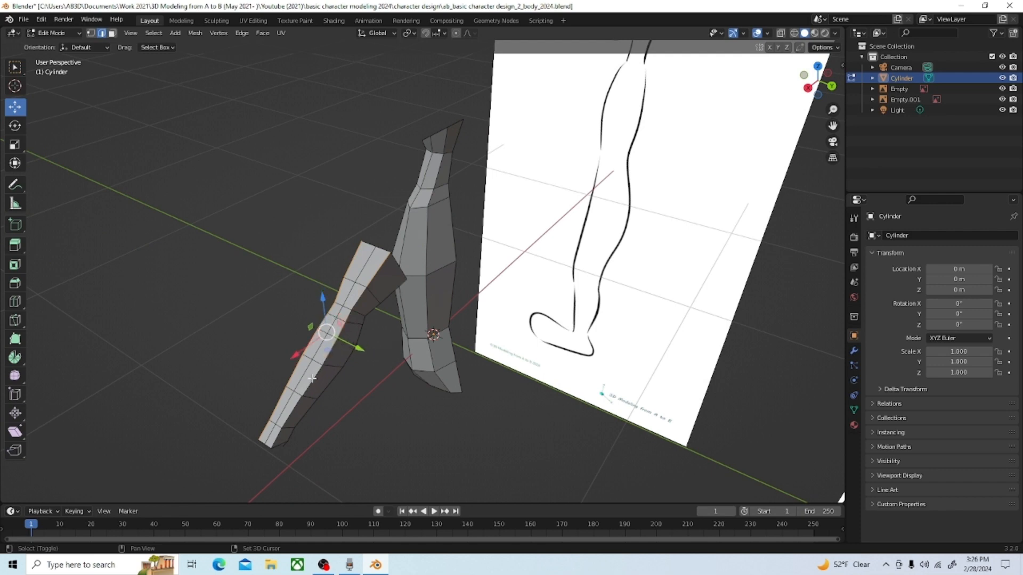
left_click(294, 406, "shift")
left_click(269, 441, "shift")
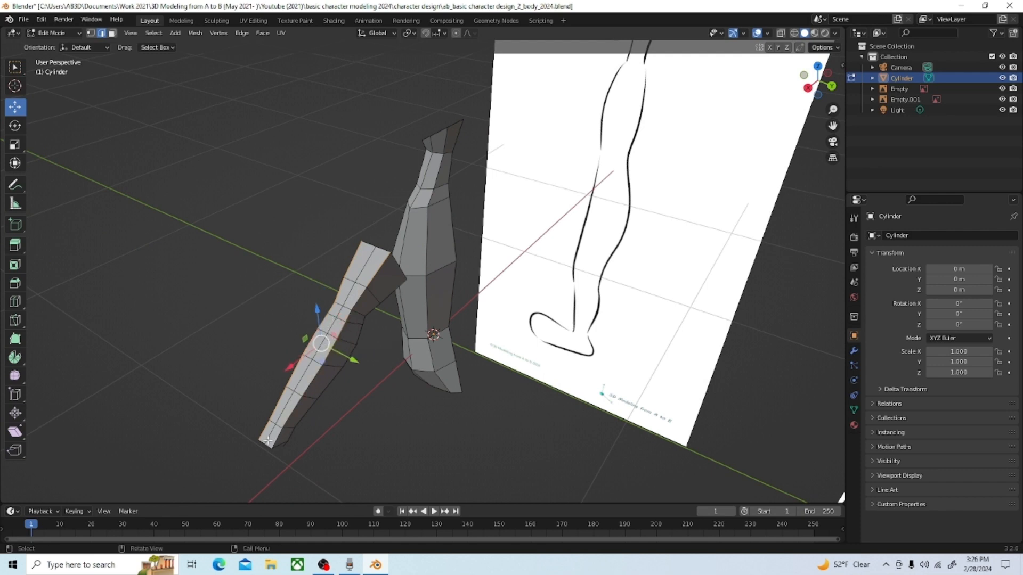
Step: In front view, move the selected upper arm edges -0.035167 m along Z and -0.015386 m along X
key("grave")
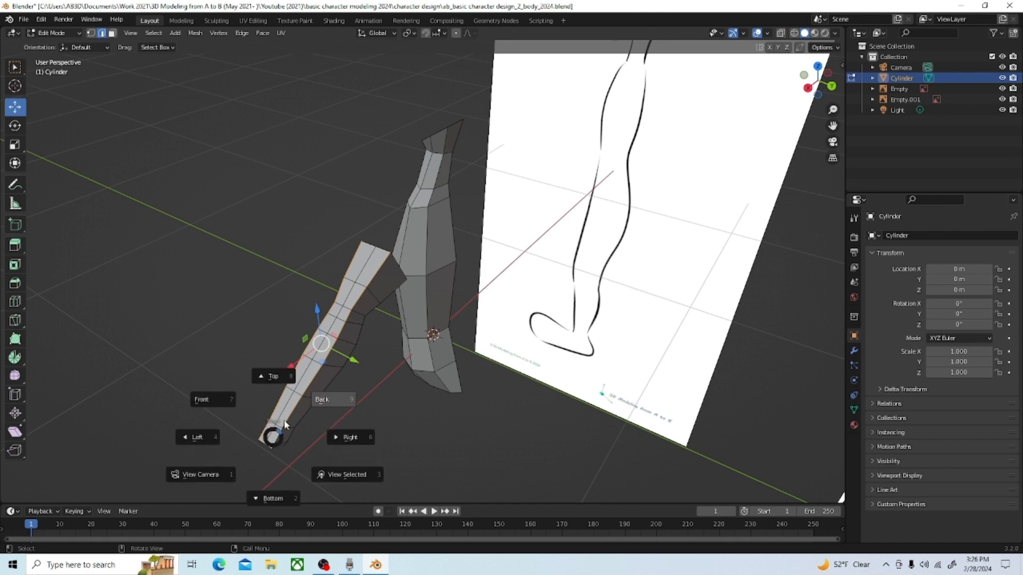
left_click(228, 400)
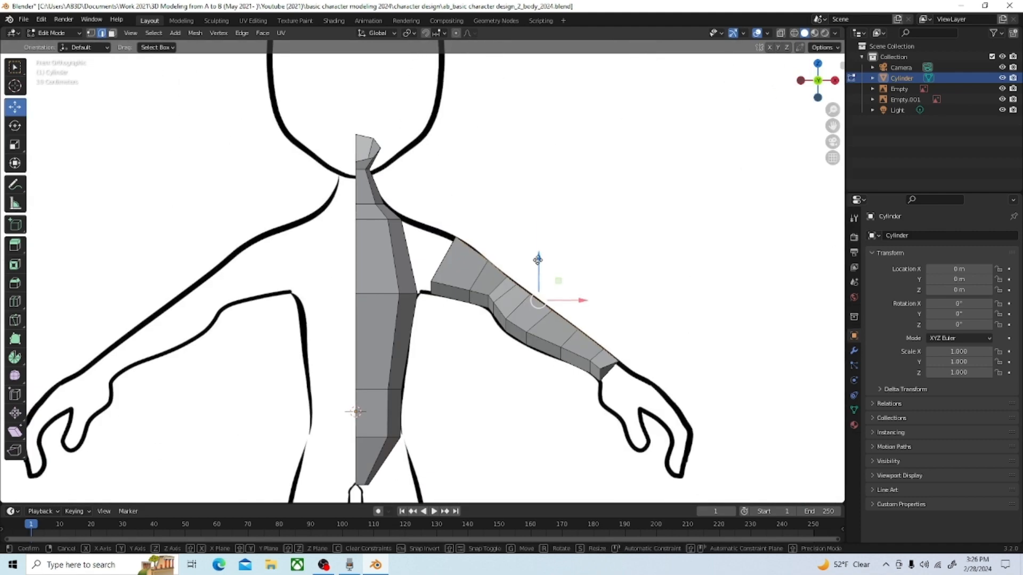
left_click_drag(538, 262, 533, 268)
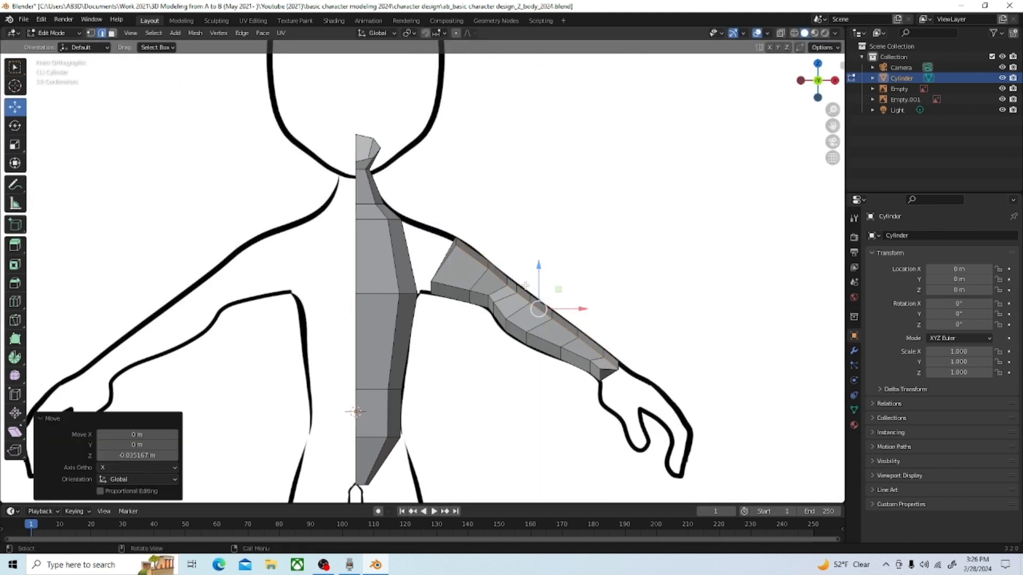
left_click_drag(585, 309, 581, 306)
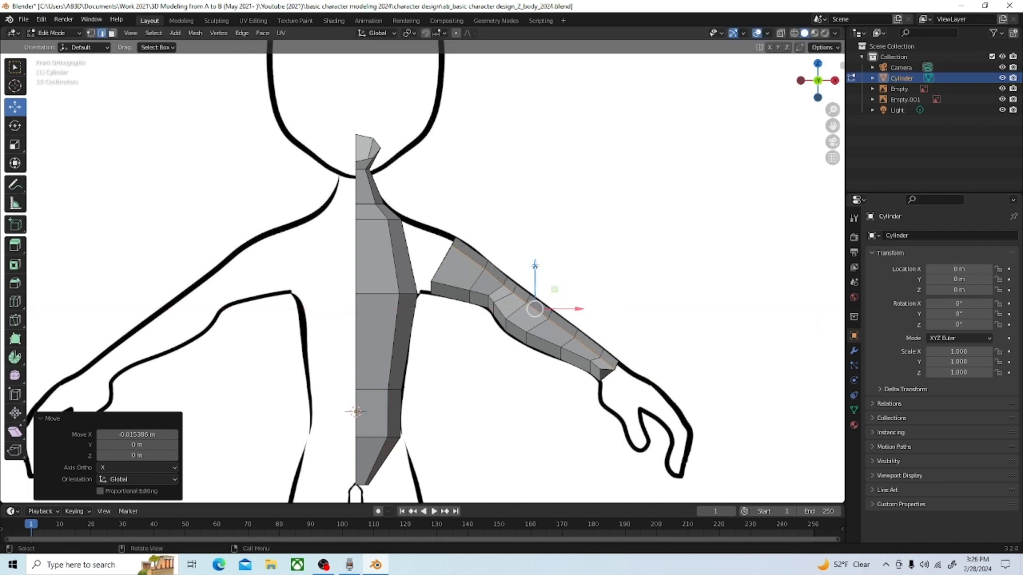
Step: Nudge the selected upper arm edges -0.004396 m along X and 0.004396 m along Z in the front view
left_click(528, 299)
left_click(529, 302, "alt")
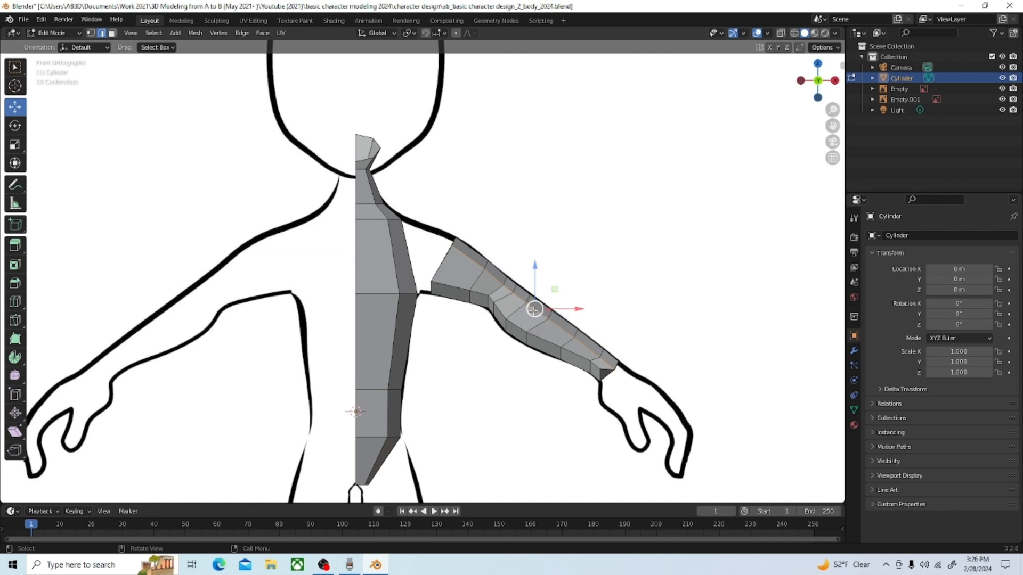
left_click_drag(535, 309, 533, 308)
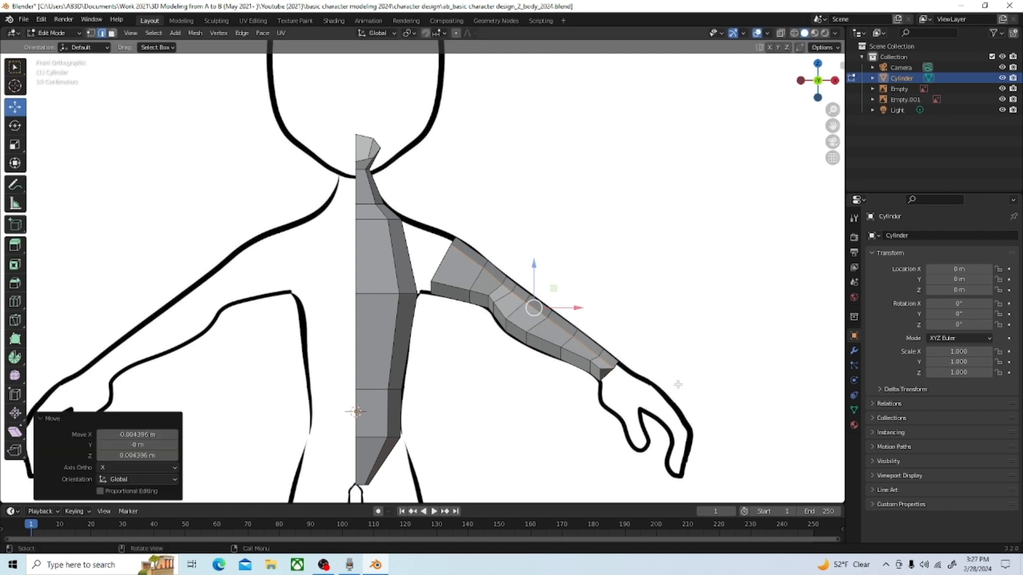
Step: In front wireframe view, move the lower corner vertices at the wrist end 0.021369 m along X and -0.033579 m along Z, then restore solid shading
scroll(651, 392, "up", 1)
scroll(652, 392, "up", 1)
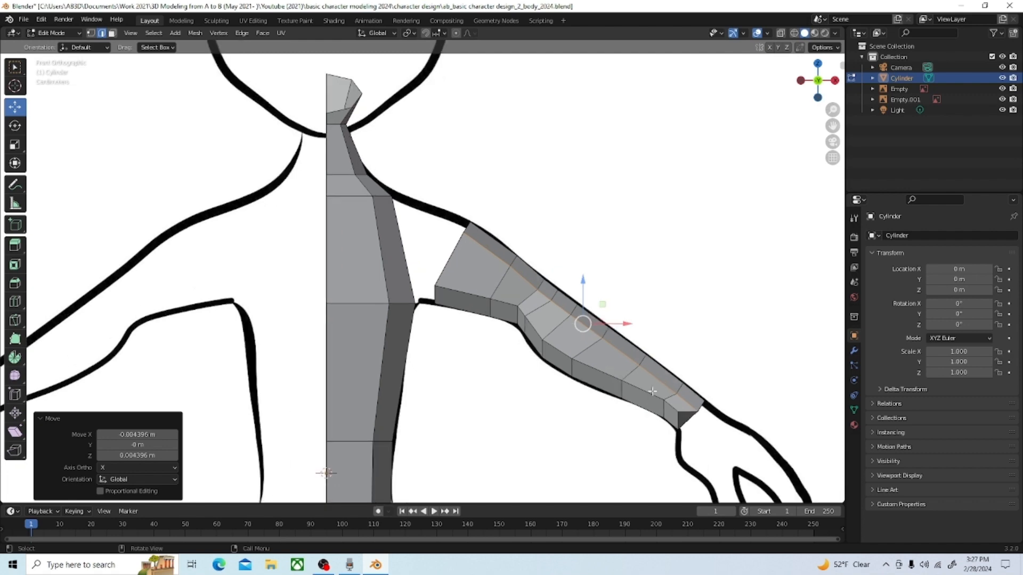
middle_click_drag(603, 350, 497, 321)
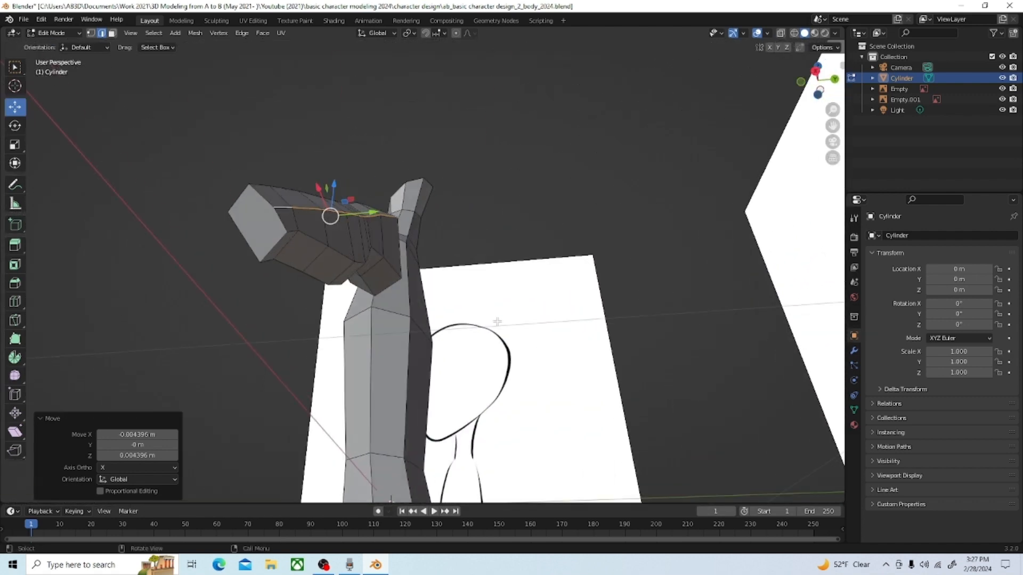
left_click(92, 33)
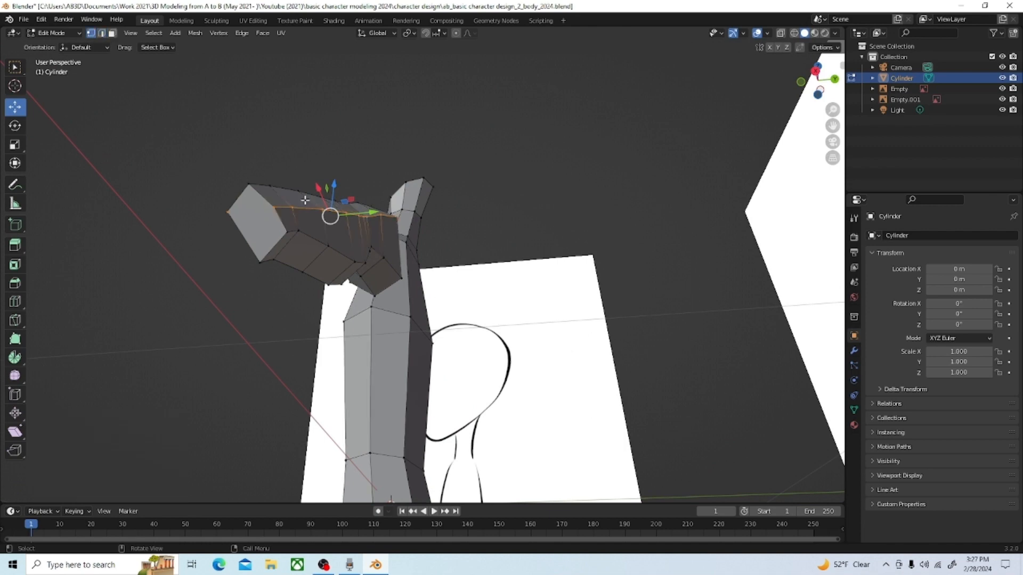
middle_click_drag(226, 265, 189, 222)
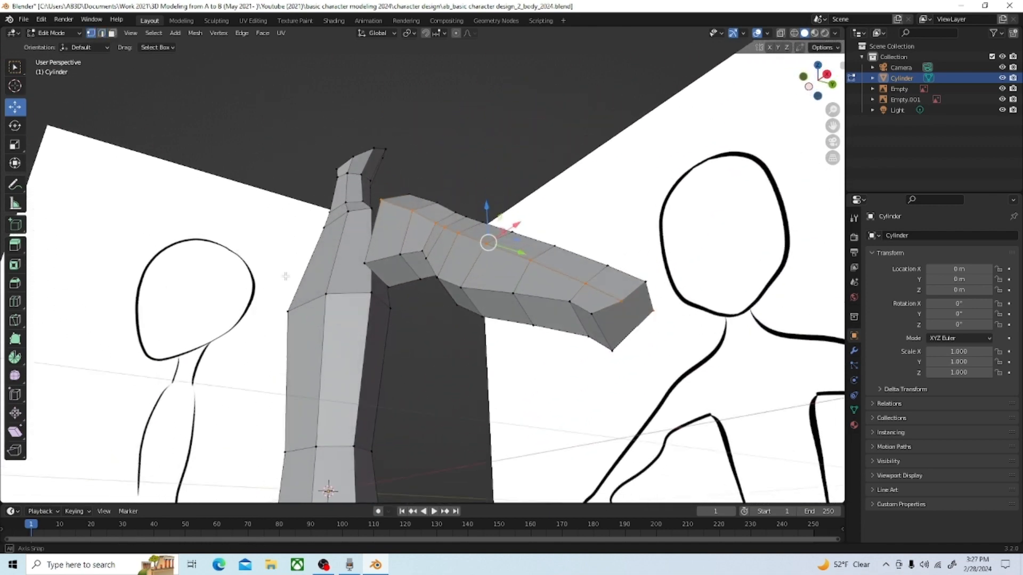
key("grave")
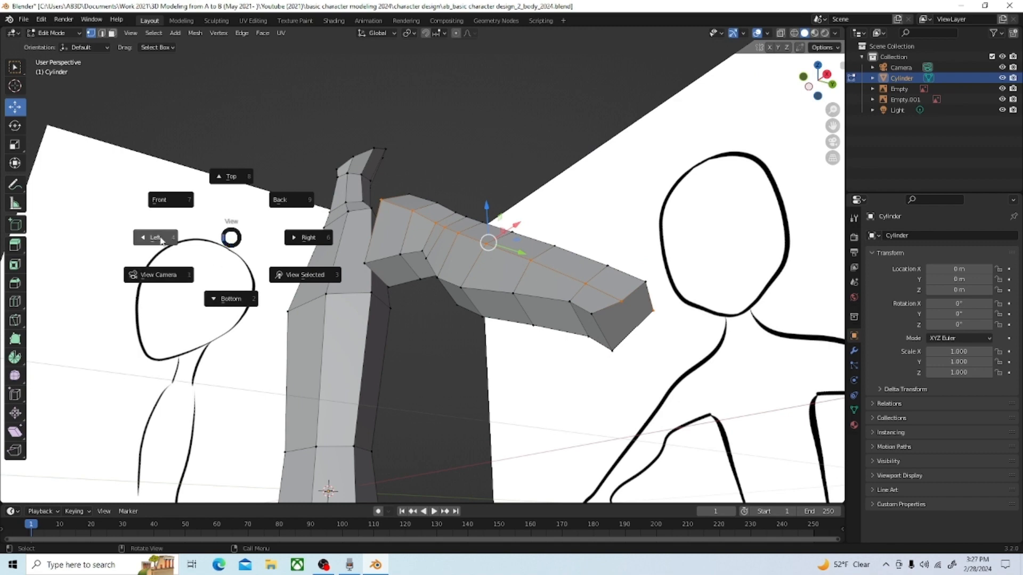
left_click(171, 202)
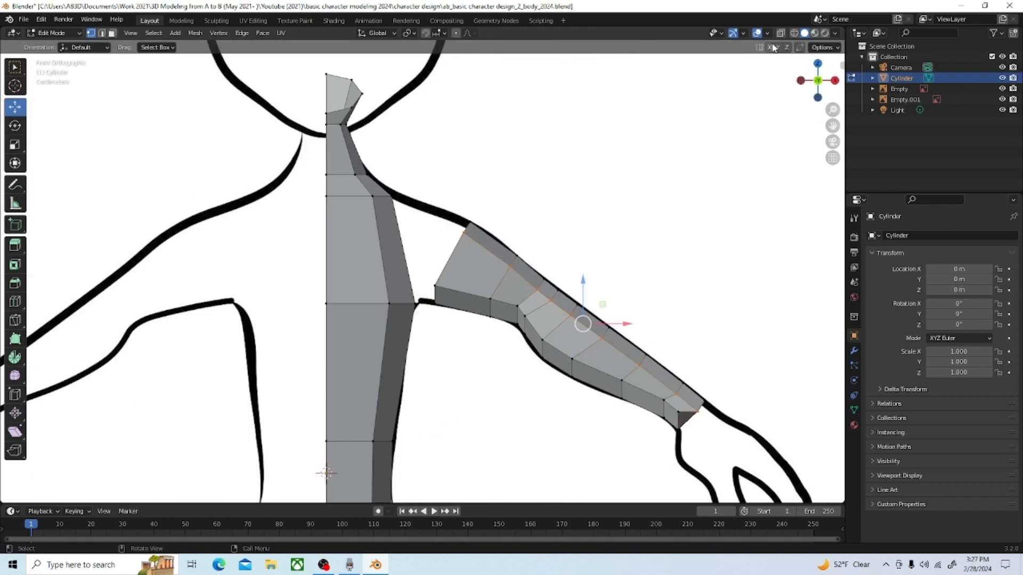
left_click(794, 35)
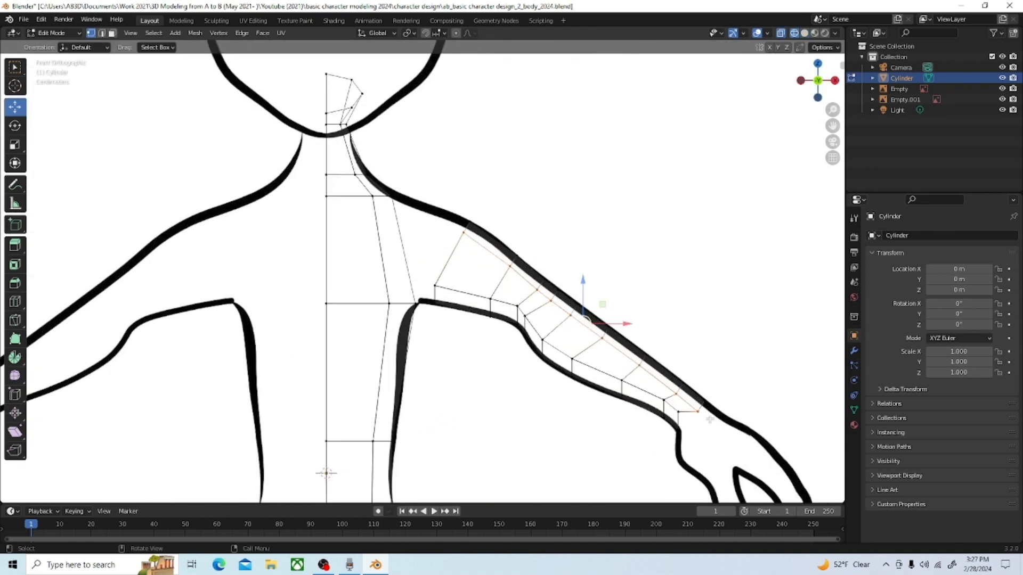
left_click(688, 424)
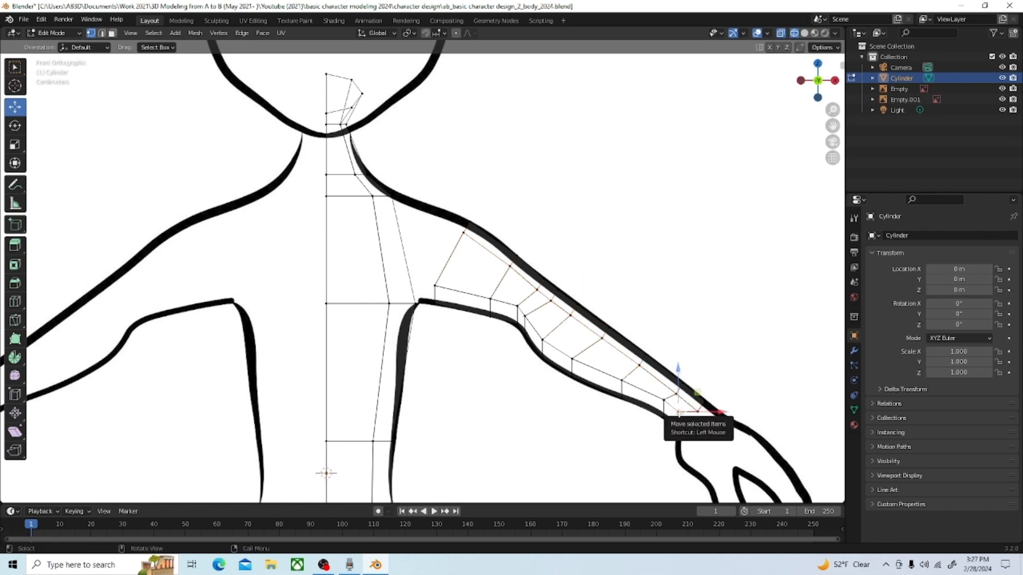
left_click_drag(679, 413, 688, 428)
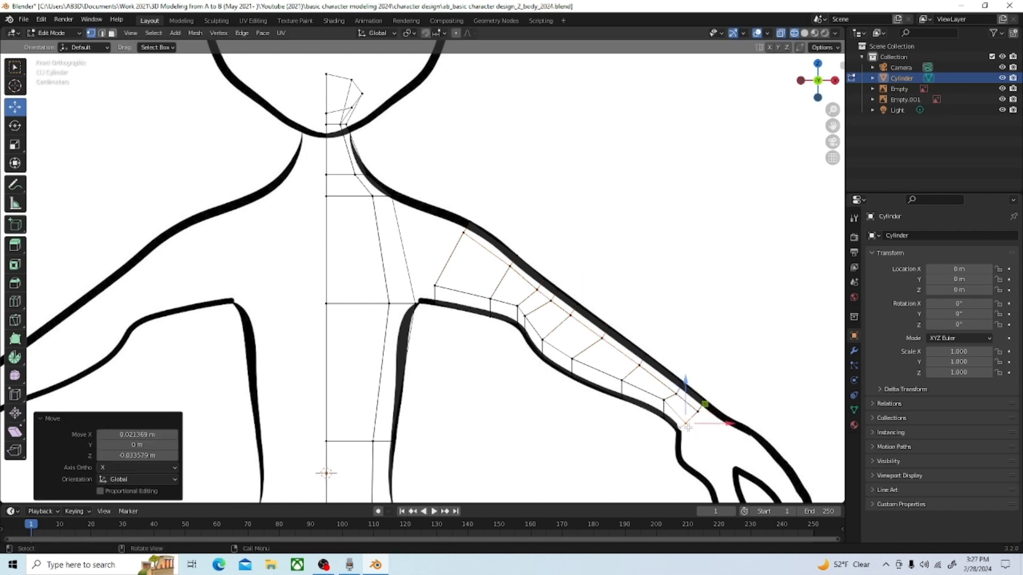
middle_click_drag(660, 289, 686, 128)
left_click(804, 34)
Step: Delete the two adjacent faces on the side of the upper torso, opposite the arm's shoulder end
mouse_move(689, 219)
middle_mouse_down()
mouse_move(747, 236)
mouse_move(762, 196)
mouse_move(776, 251)
mouse_move(677, 259)
mouse_move(708, 223)
mouse_move(699, 226)
mouse_move(719, 216)
mouse_move(754, 237)
mouse_move(688, 249)
mouse_move(651, 286)
mouse_move(664, 274)
mouse_move(683, 162)
mouse_move(739, 236)
mouse_move(776, 244)
mouse_move(697, 274)
middle_mouse_up()
middle_click_drag(567, 249, 506, 279)
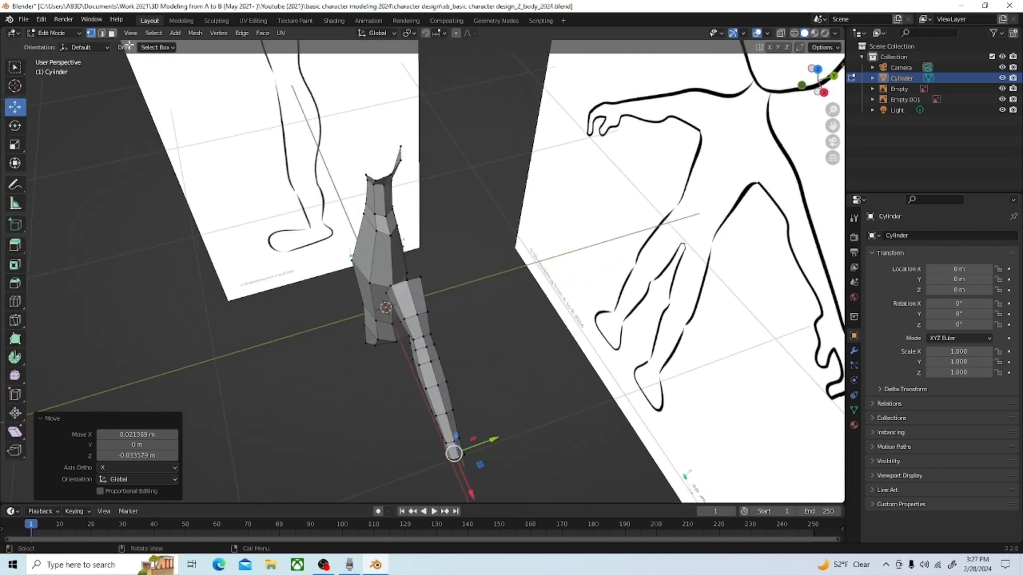
key("3")
scroll(410, 205, "up", 2)
scroll(349, 220, "up", 1)
left_click(348, 222)
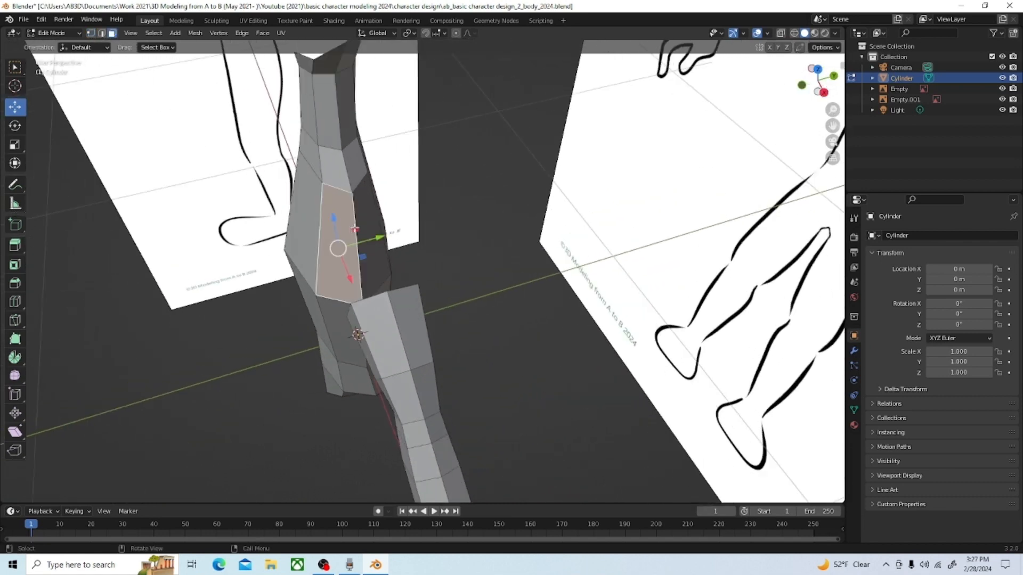
left_click(368, 213, "shift")
key("x")
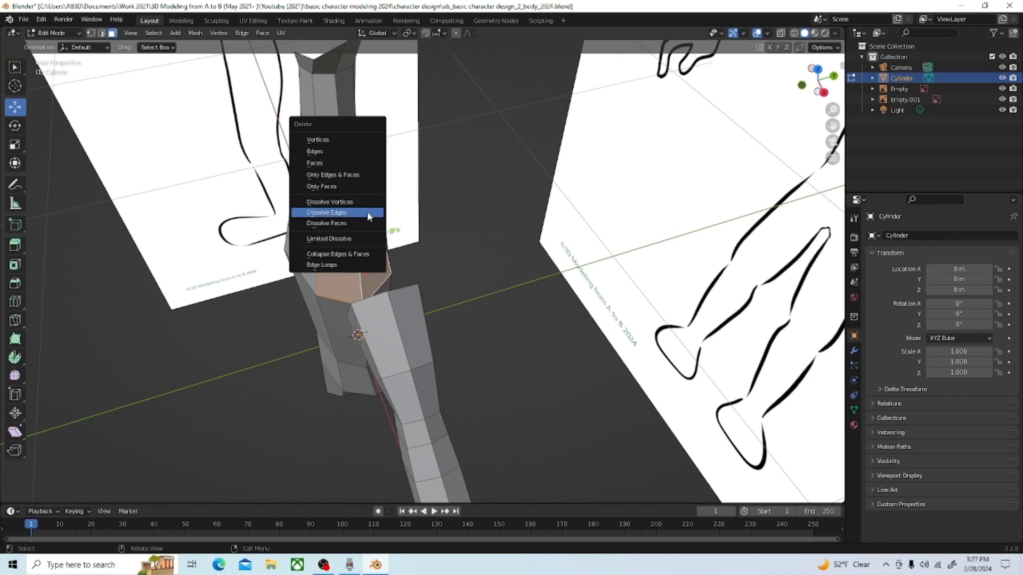
left_click(327, 163)
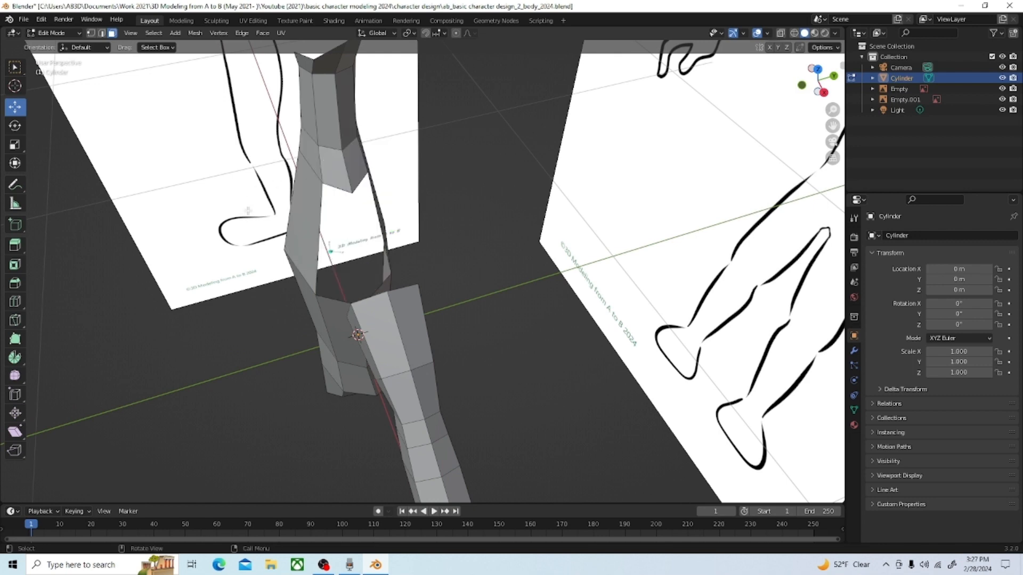
Step: Delete the end cap face at the arm's shoulder end
middle_click_drag(248, 211, 430, 234)
left_click(499, 252)
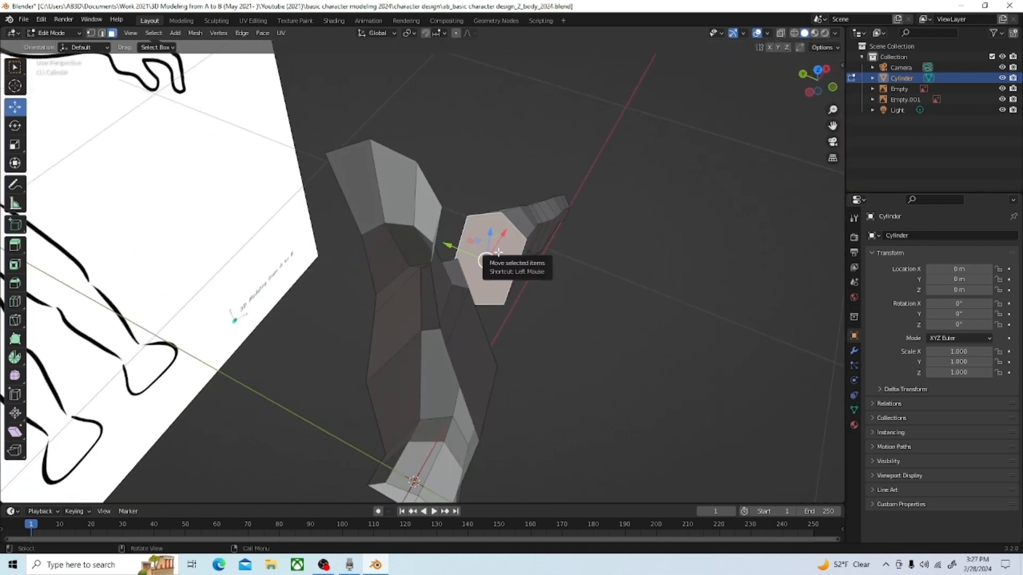
key("x")
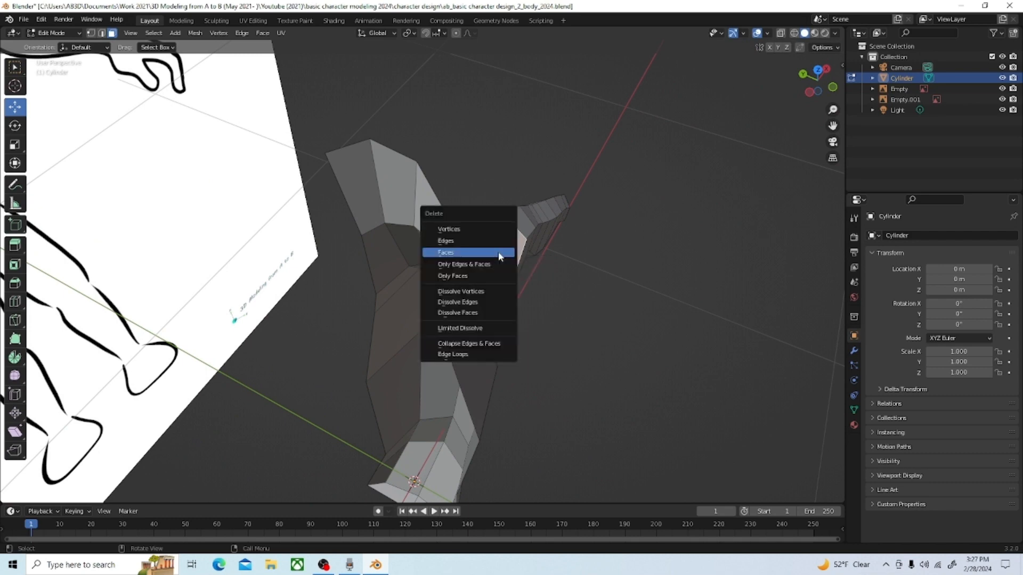
left_click(461, 253)
middle_click_drag(462, 254, 432, 258)
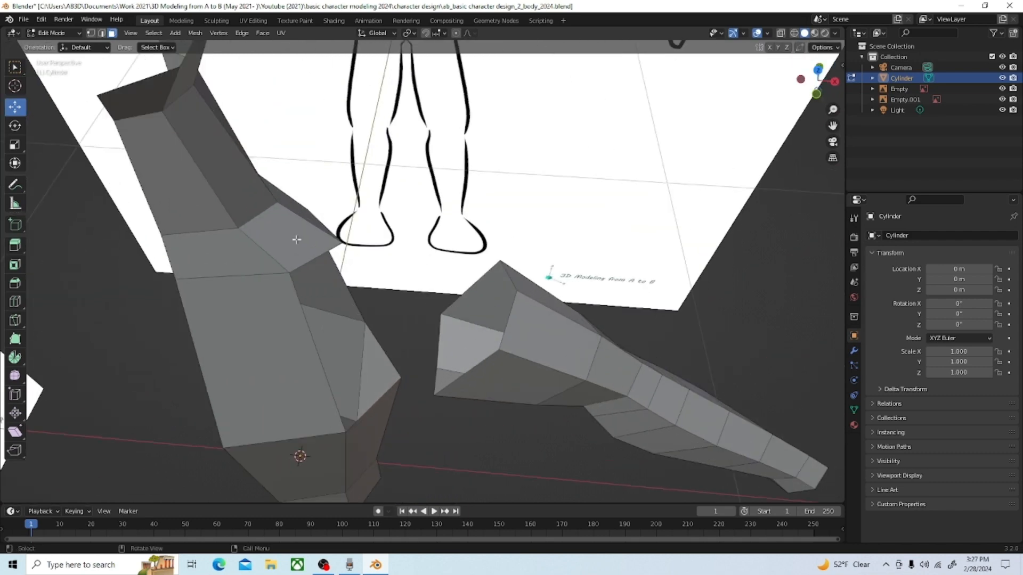
Step: Select the boundary edges around the open hole on the side of the upper torso
middle_click_drag(232, 150, 330, 229)
left_click(342, 244)
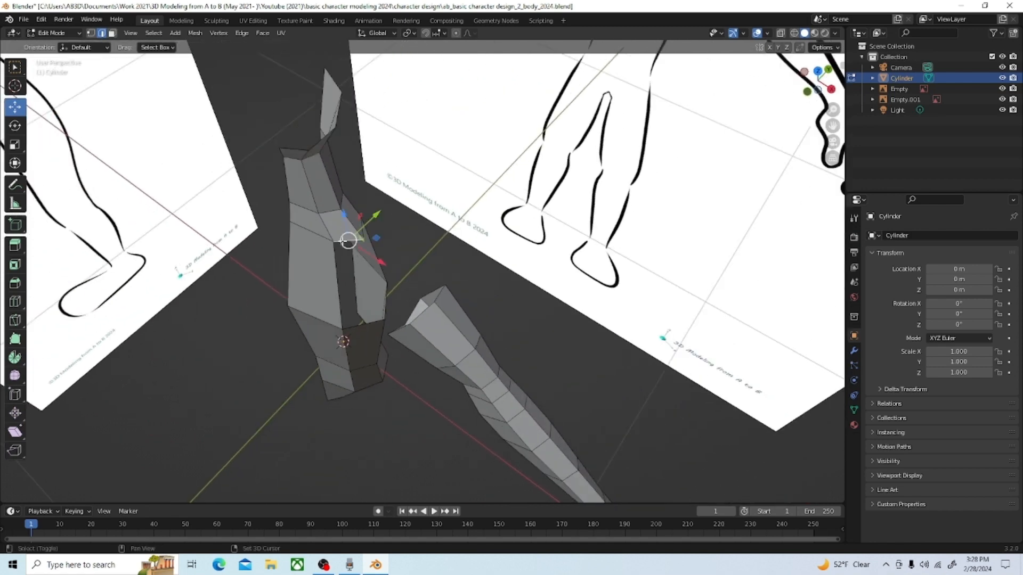
left_click(338, 269, "shift")
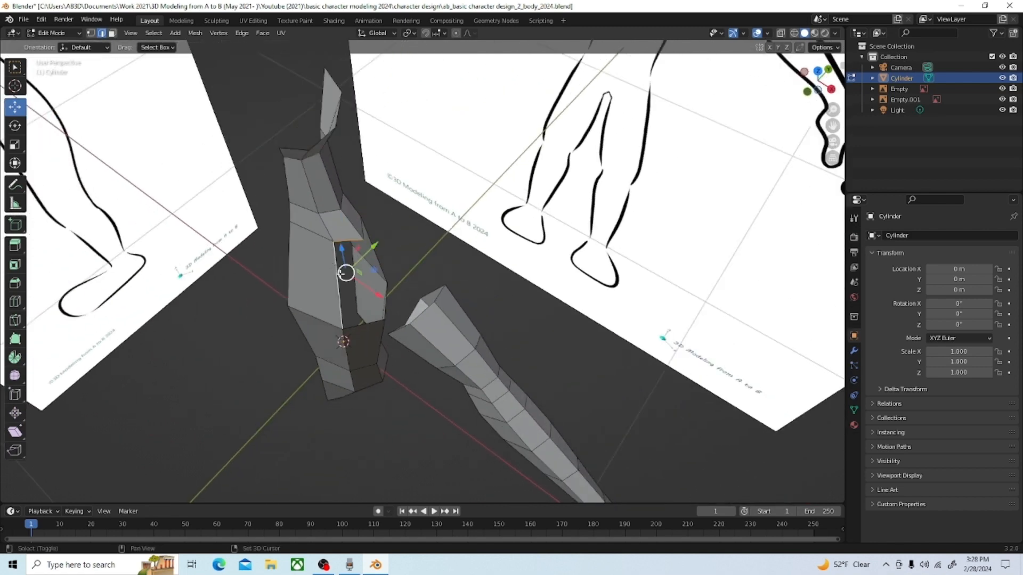
left_click(366, 325, "shift")
middle_click_drag(367, 324, 379, 291)
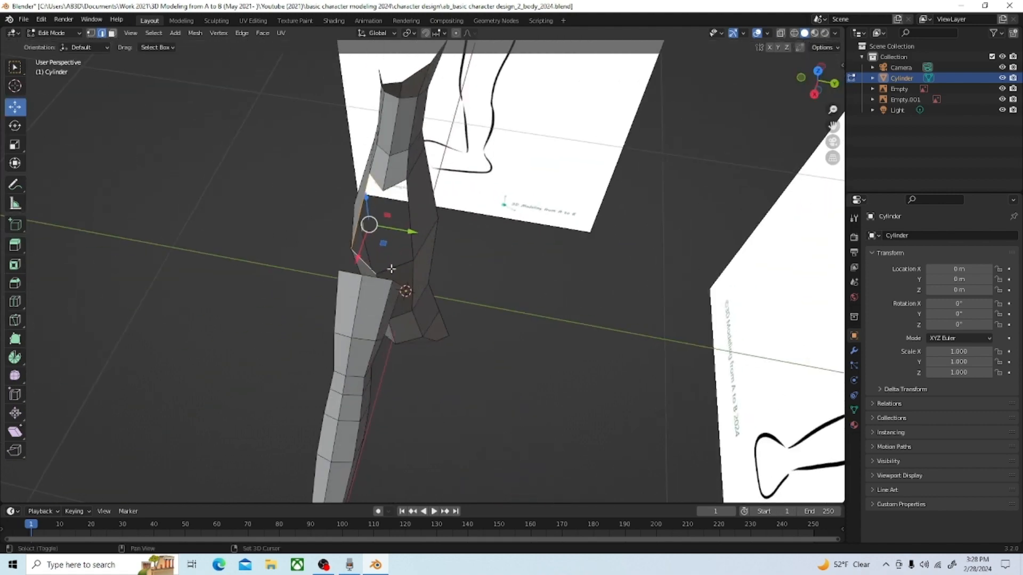
left_click(391, 269, "shift")
left_click(410, 212, "shift")
left_click(396, 184, "shift")
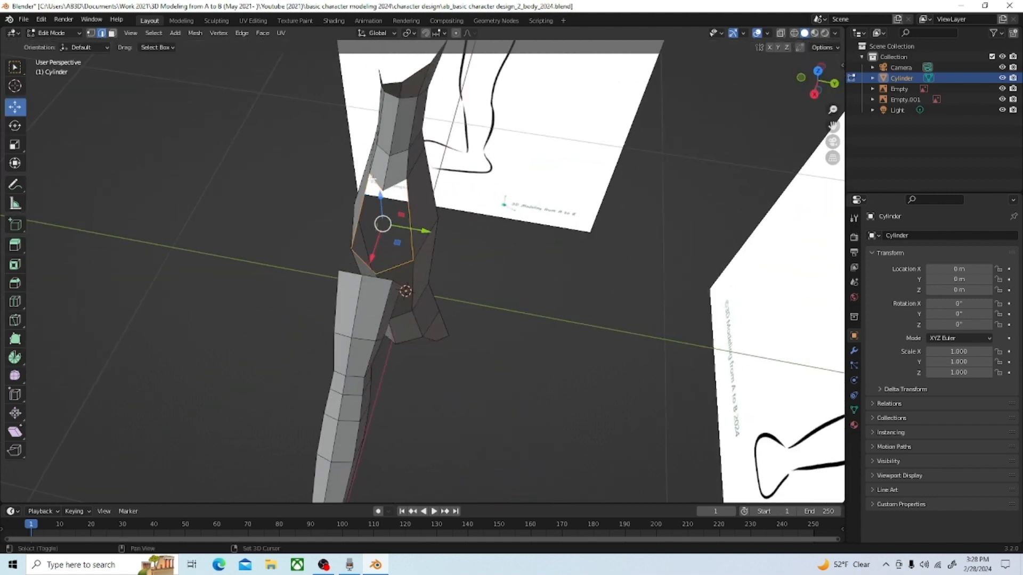
Step: Add the boundary edges of the arm's open shoulder end to the selection and join it to the torso opening with Bridge Edge Loops
middle_click_drag(376, 266, 522, 313)
scroll(522, 313, "up", 2)
middle_click_drag(472, 358, 495, 320)
left_click(469, 332, "shift")
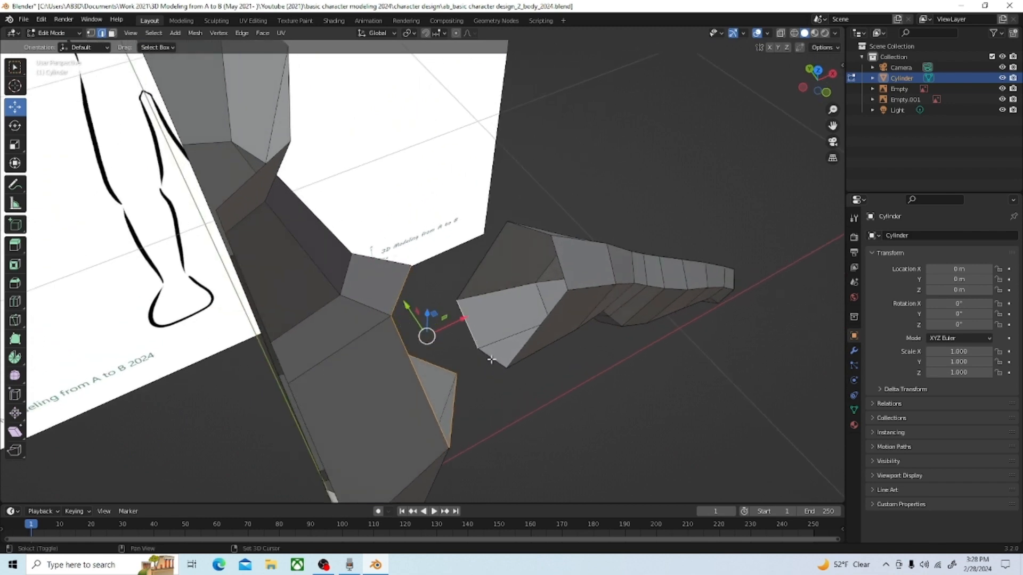
left_click(528, 342, "shift")
left_click(551, 249, "shift")
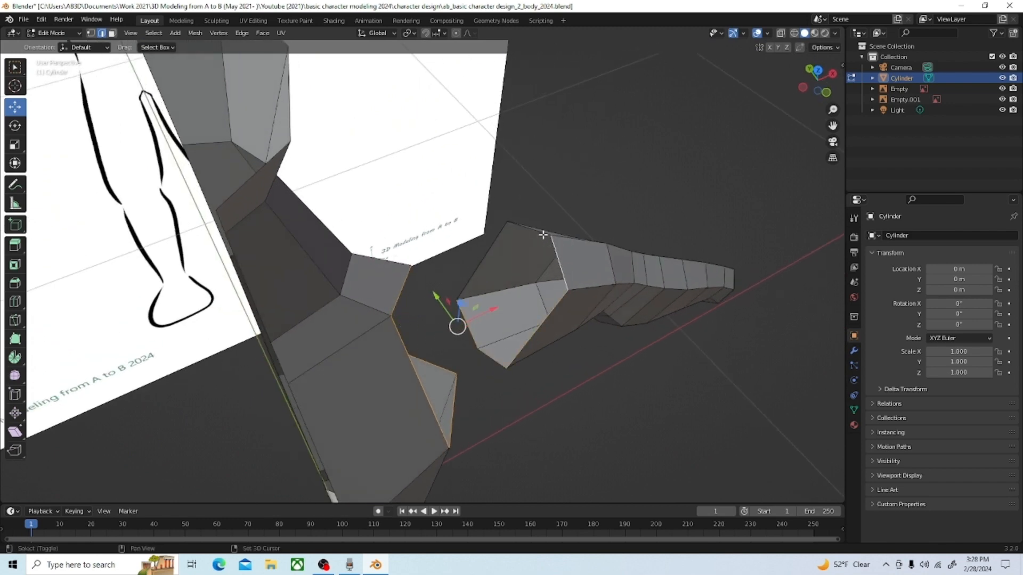
left_click(543, 235, "shift")
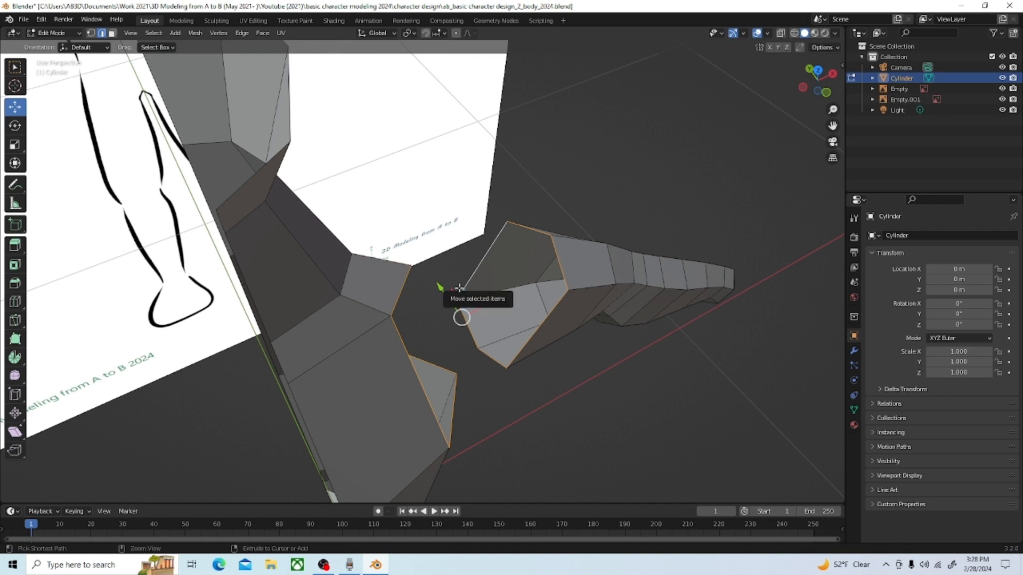
key("ctrl+e")
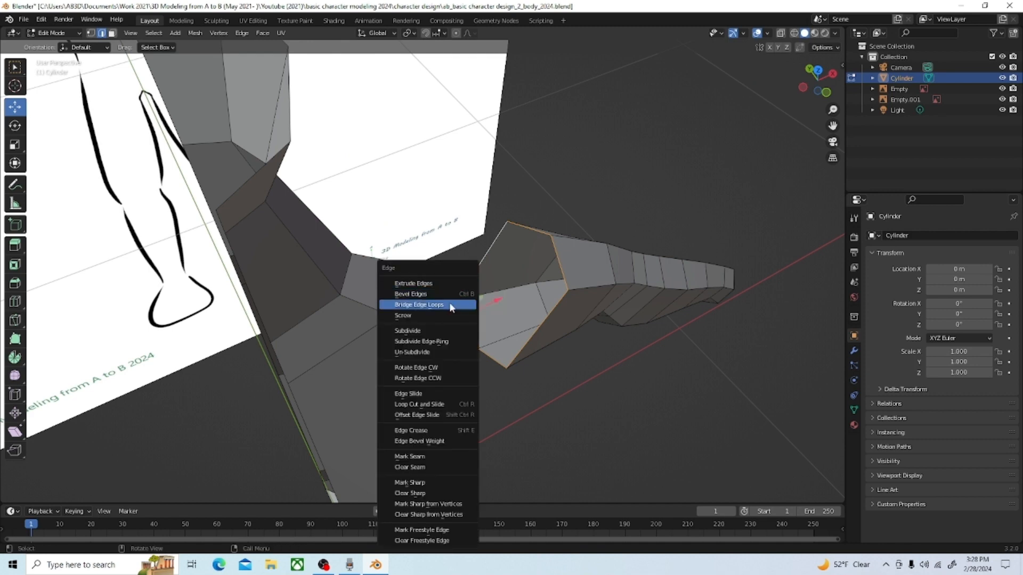
left_click(450, 303)
middle_click_drag(492, 335, 468, 254)
scroll(415, 154, "down", 5)
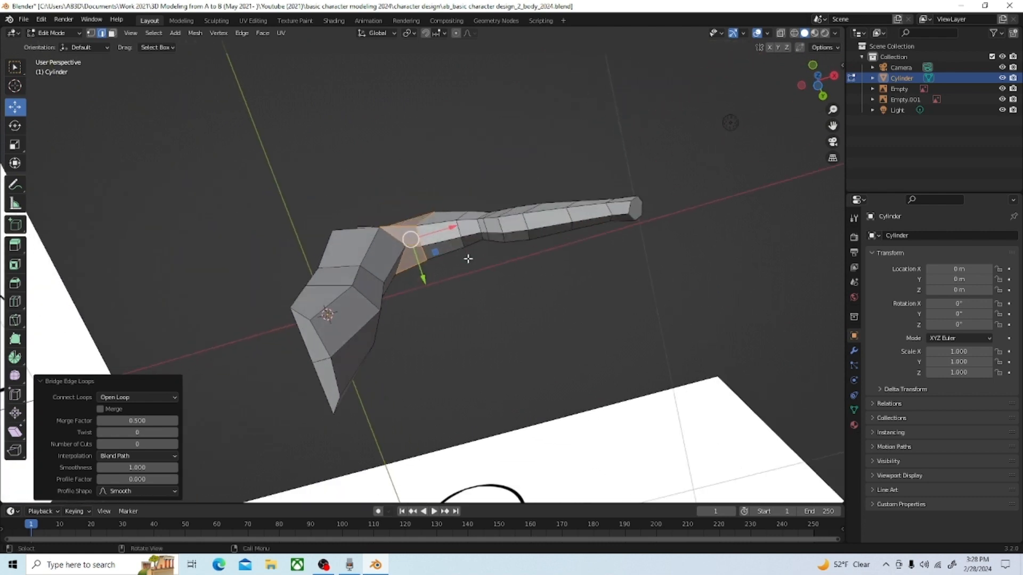
Step: From the bottom view, select the whole arm beyond the shoulder bridge in wireframe, then restore solid shading
key("grave")
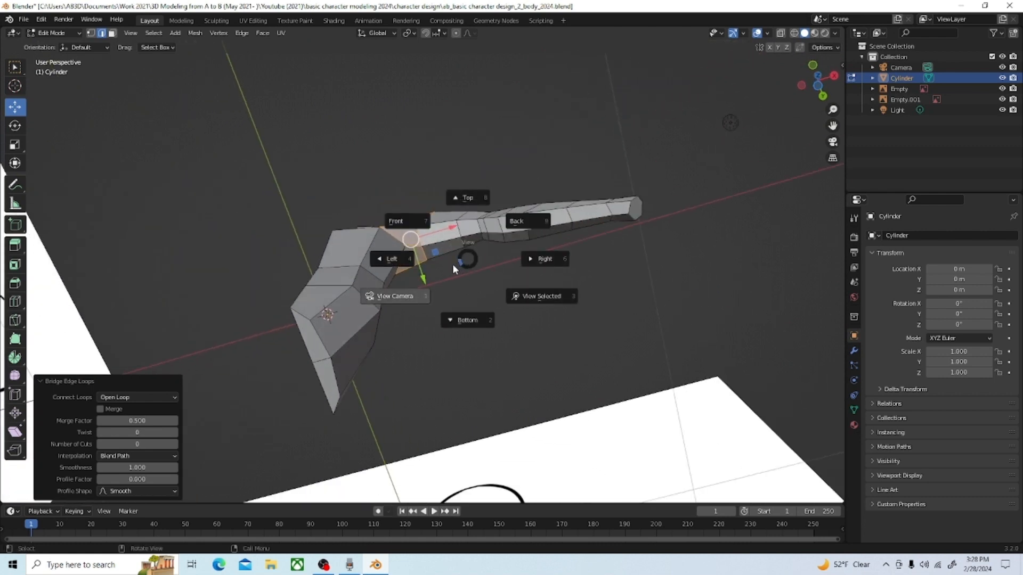
left_click(468, 323)
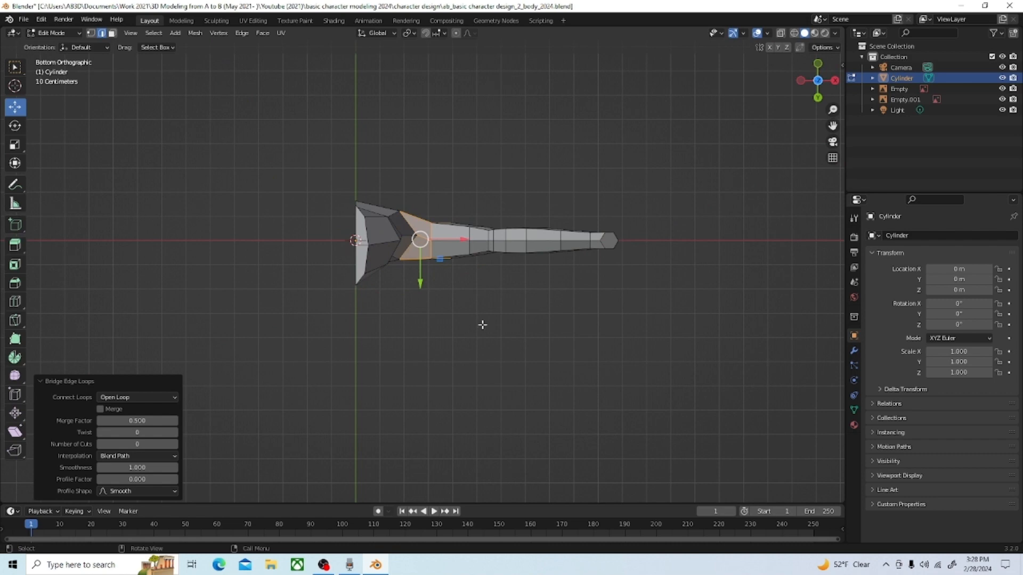
left_click(620, 302)
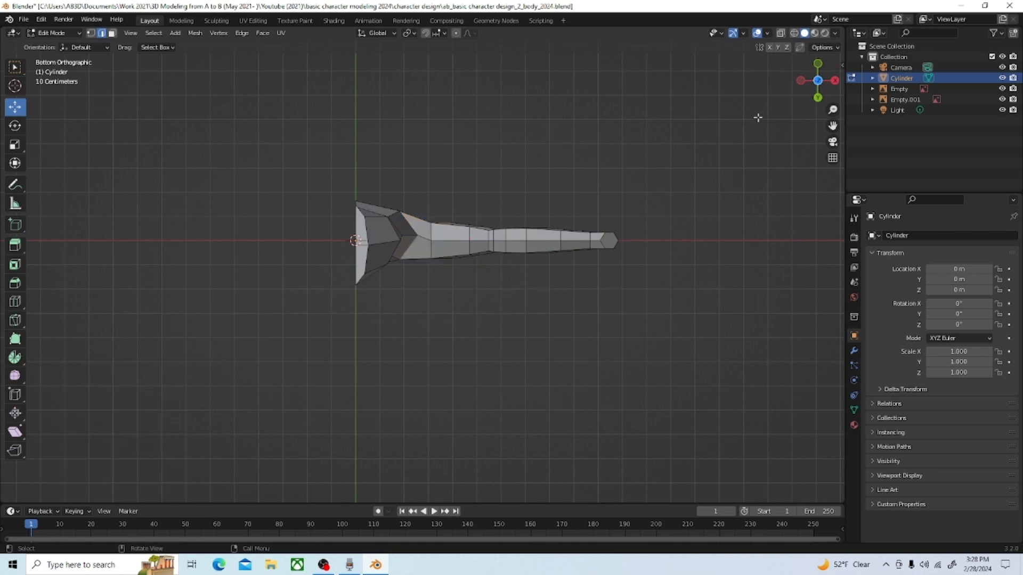
left_click(794, 33)
mouse_move(663, 317)
left_mouse_down()
mouse_move(555, 271)
mouse_move(453, 209)
left_mouse_up()
middle_click_drag(450, 205, 495, 301)
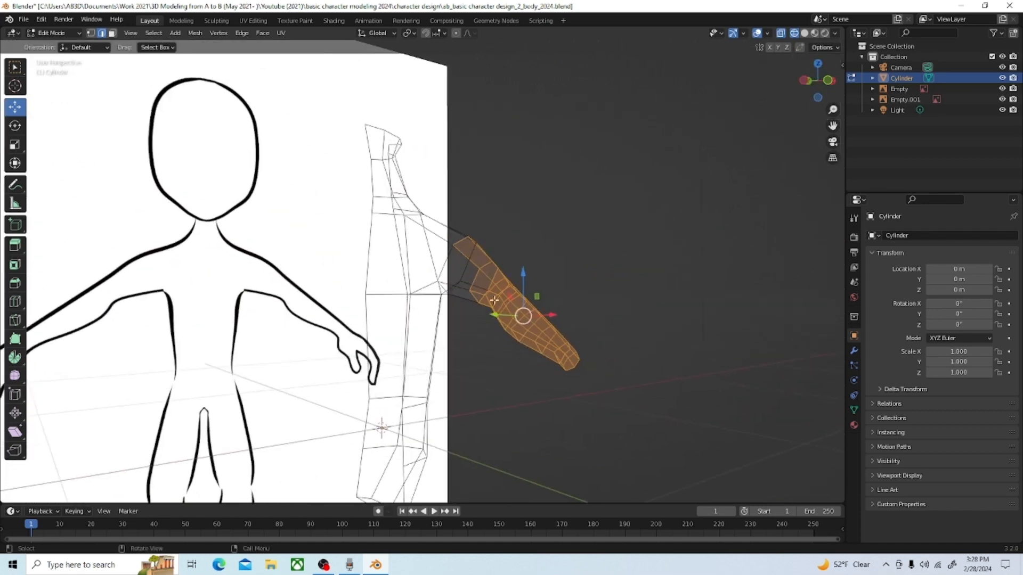
left_click(804, 34)
scroll(594, 232, "up", 2)
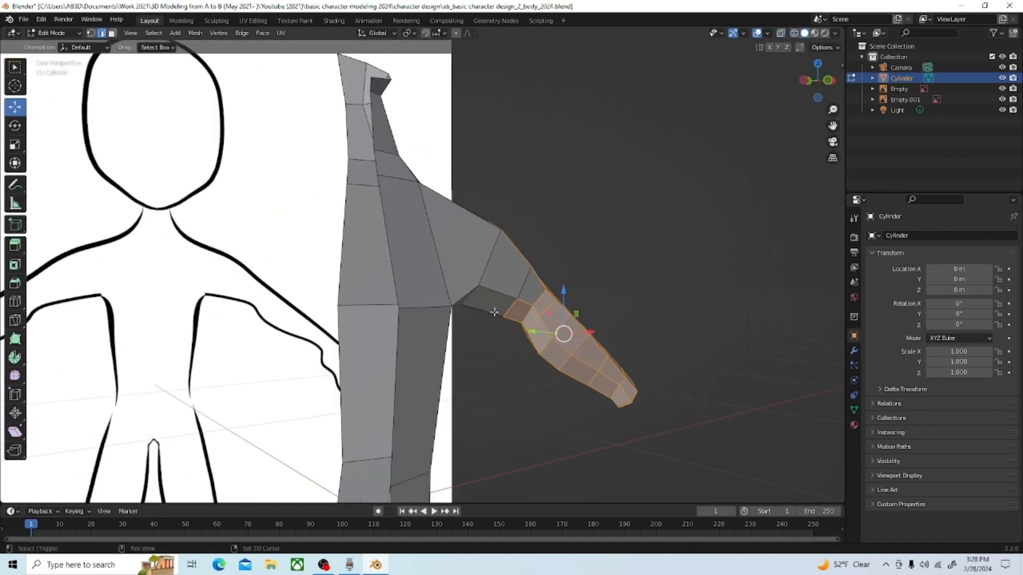
Step: In face select mode, extend the selection with the remaining upper arm faces up to the shoulder bridge
left_click(548, 302)
key("ctrl+z")
left_click(112, 34)
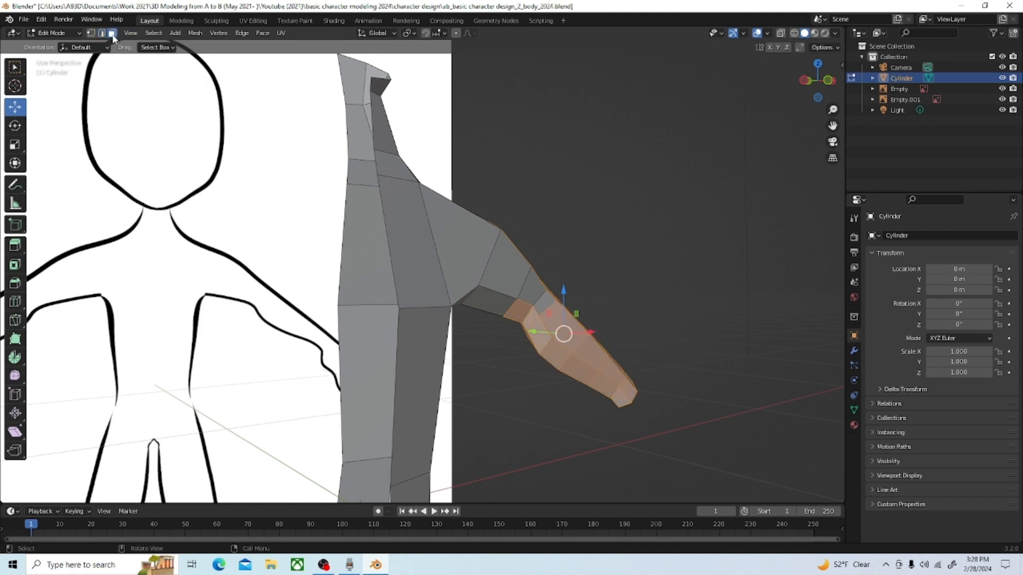
left_click(548, 307, "shift")
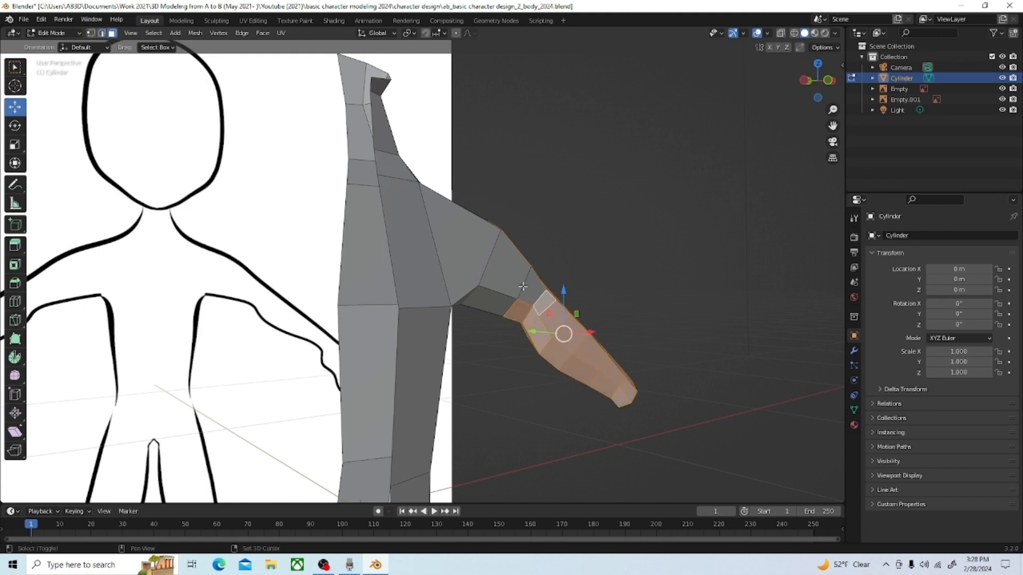
left_click(523, 286, "shift")
left_click(529, 286, "shift")
left_click(503, 302, "shift")
mouse_move(502, 303)
middle_mouse_down()
mouse_move(478, 293)
mouse_move(526, 238)
mouse_move(493, 365)
mouse_move(495, 315)
middle_mouse_up()
left_click(476, 269, "shift")
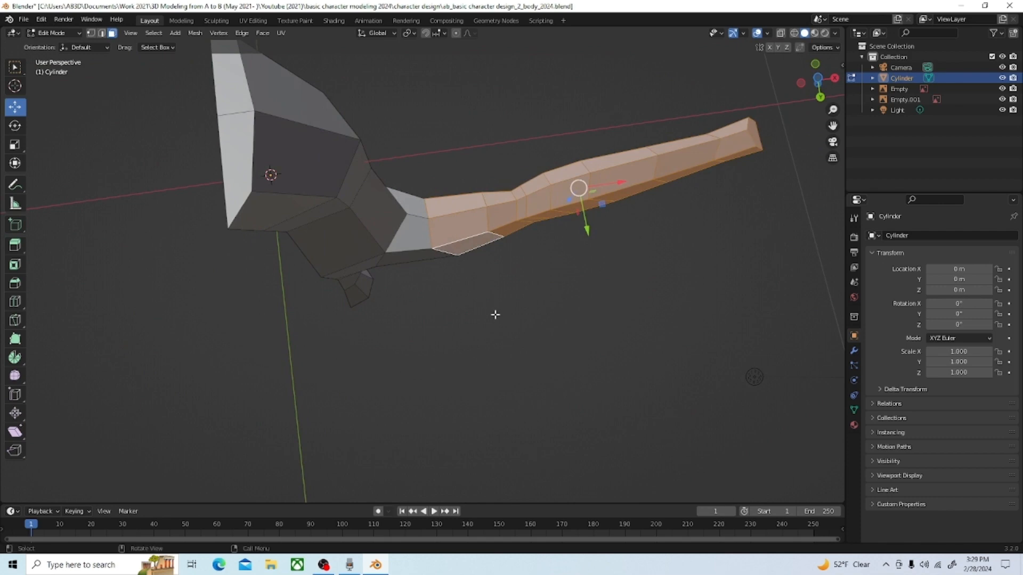
Step: Move the selected arm faces -0.020351 m along Y in the bottom view
key("grave")
left_click(507, 380)
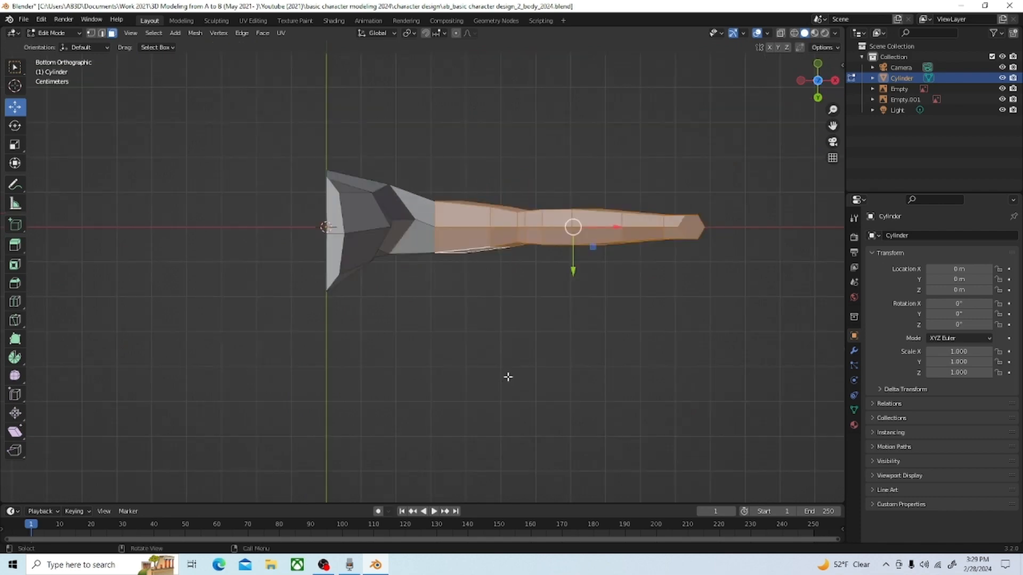
scroll(593, 237, "up", 1)
left_click_drag(602, 265, 603, 253)
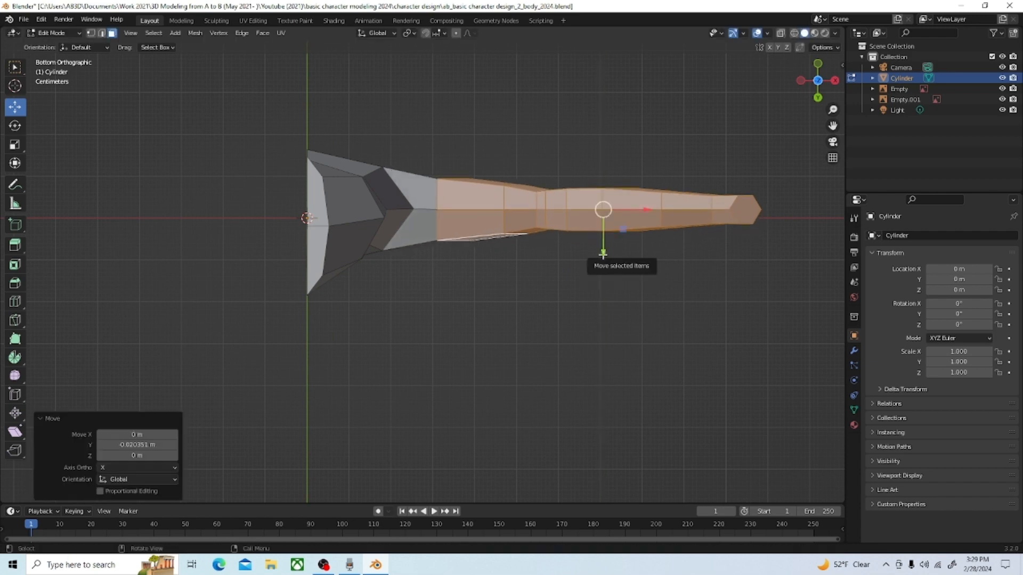
Step: Nudge the selected arm faces 0.002544 m along Y in the top view
key("grave")
left_click(576, 218)
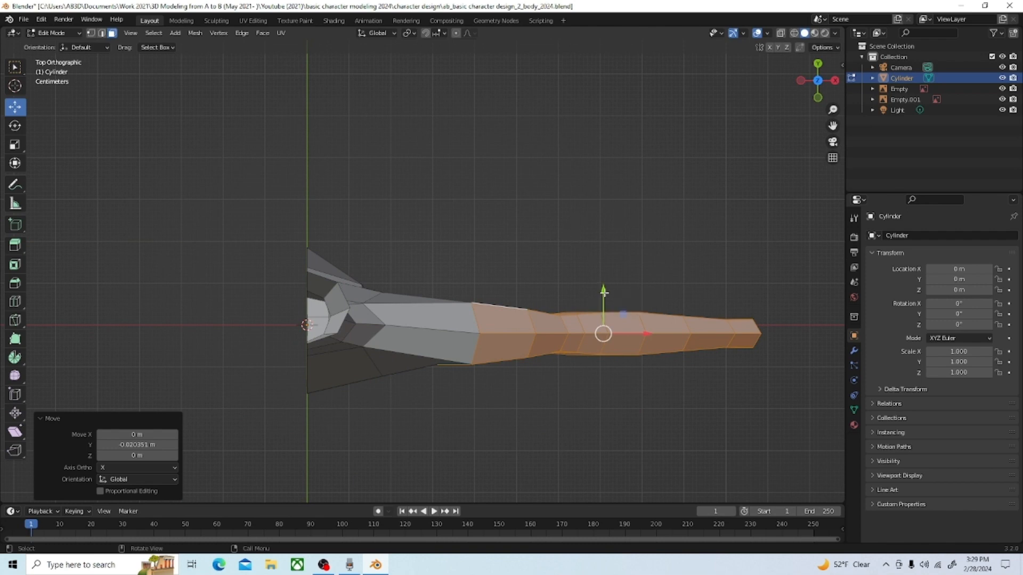
left_click_drag(604, 293, 604, 291)
mouse_move(604, 292)
middle_mouse_down()
mouse_move(601, 151)
mouse_move(614, 99)
mouse_move(599, 210)
middle_mouse_up()
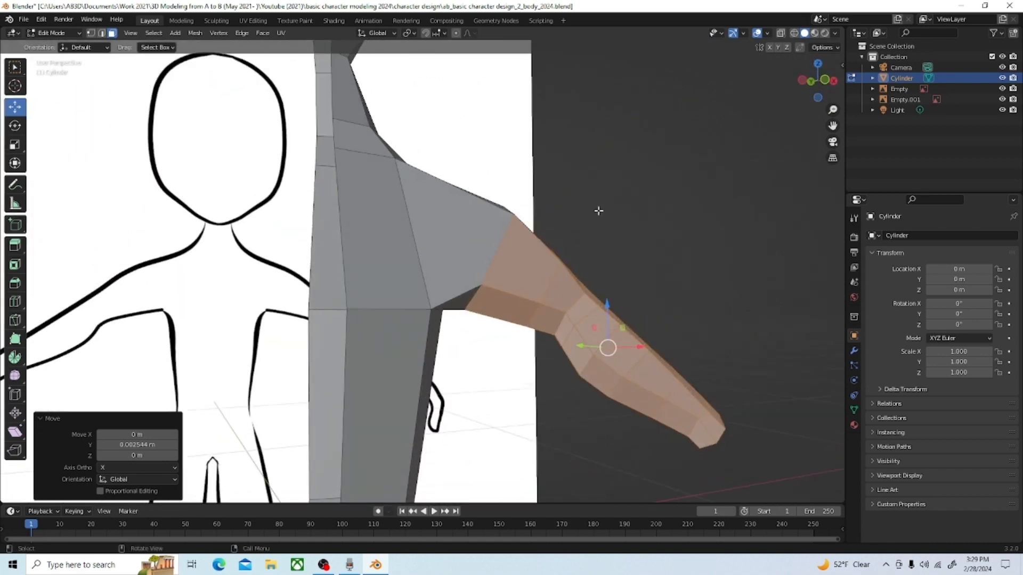
Step: Check the joined arm and torso against the front reference drawing in the front view, and clear the selection
scroll(598, 210, "down", 3)
scroll(548, 241, "up", 2)
middle_click_drag(549, 241, 530, 246)
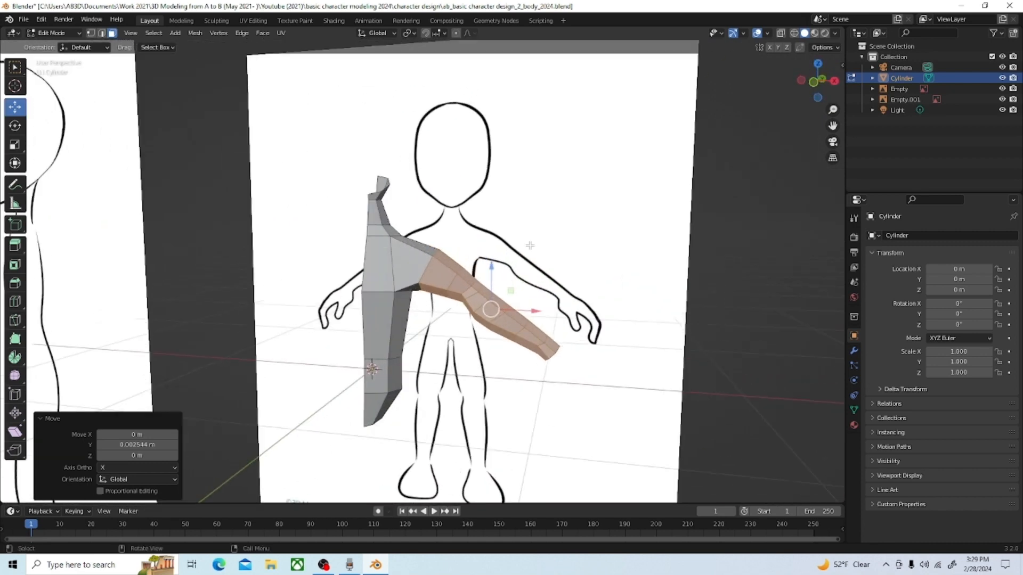
key("grave")
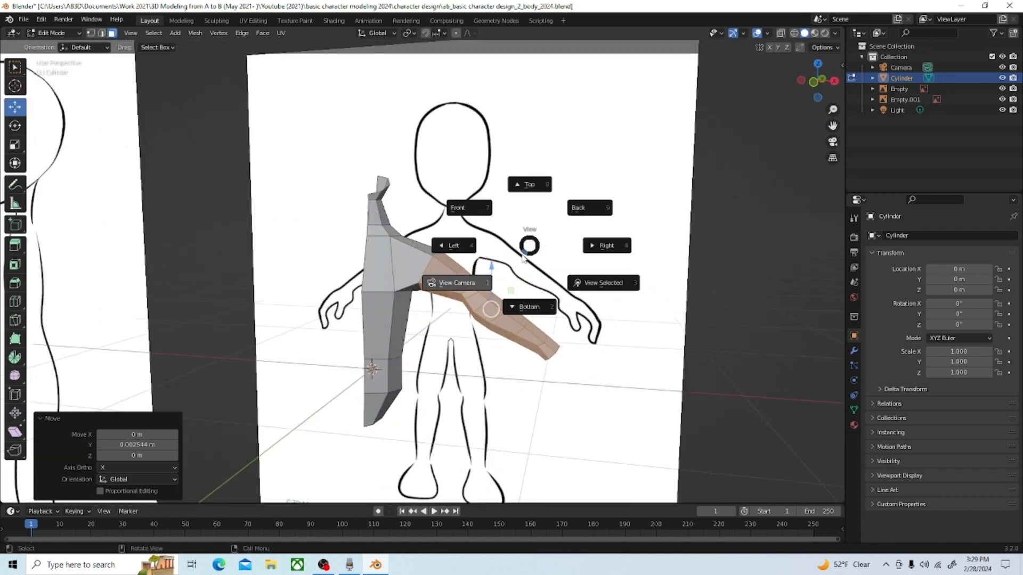
left_click(489, 223)
scroll(491, 224, "down", 5)
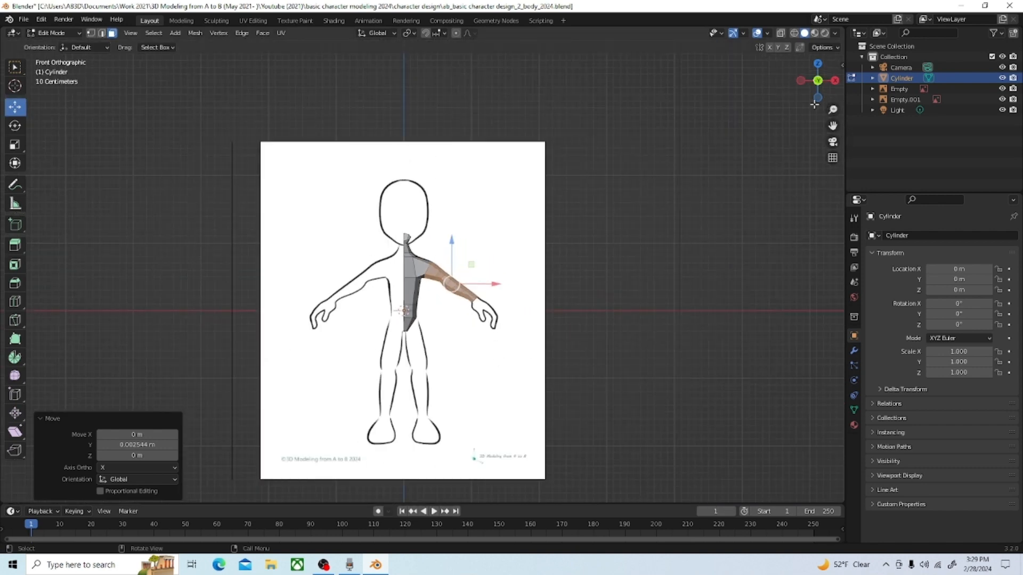
left_click_drag(833, 110, 865, 78)
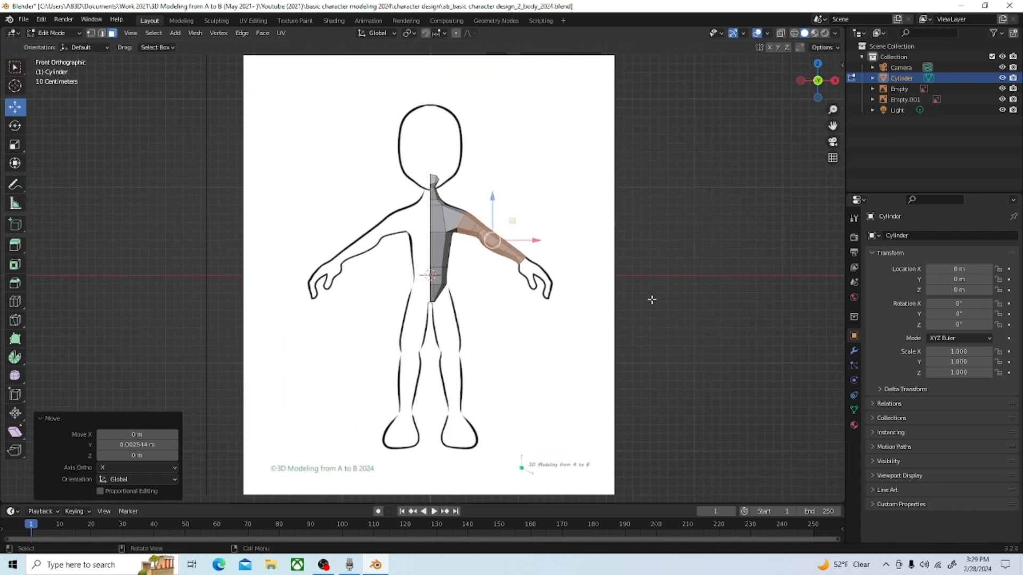
left_click(650, 306)
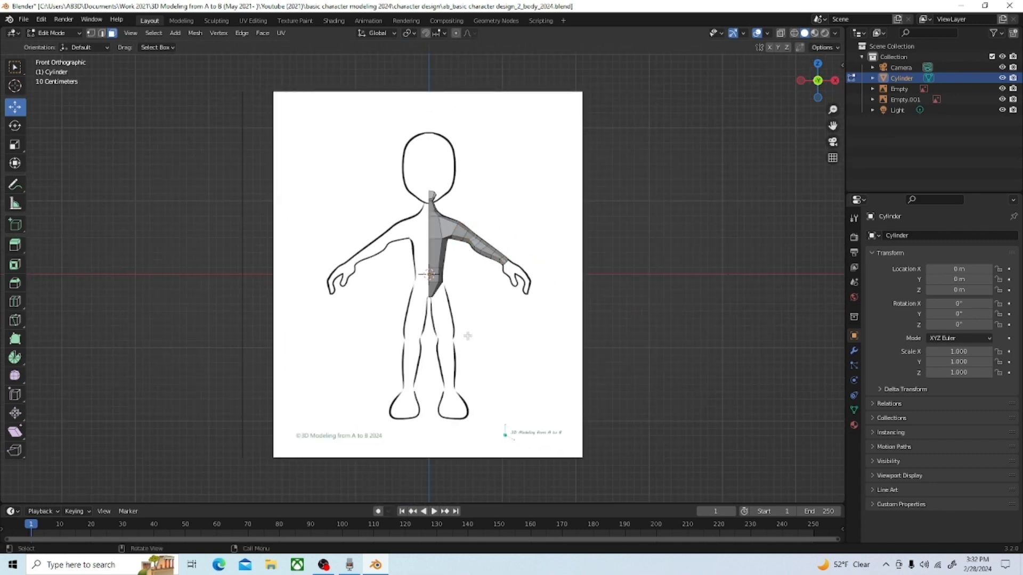
Step: Add a 6-vertex cylinder and move it 1.6335 m along X and -1.51 m along Z, beside the reference legs
key("shift+a")
left_click(438, 335)
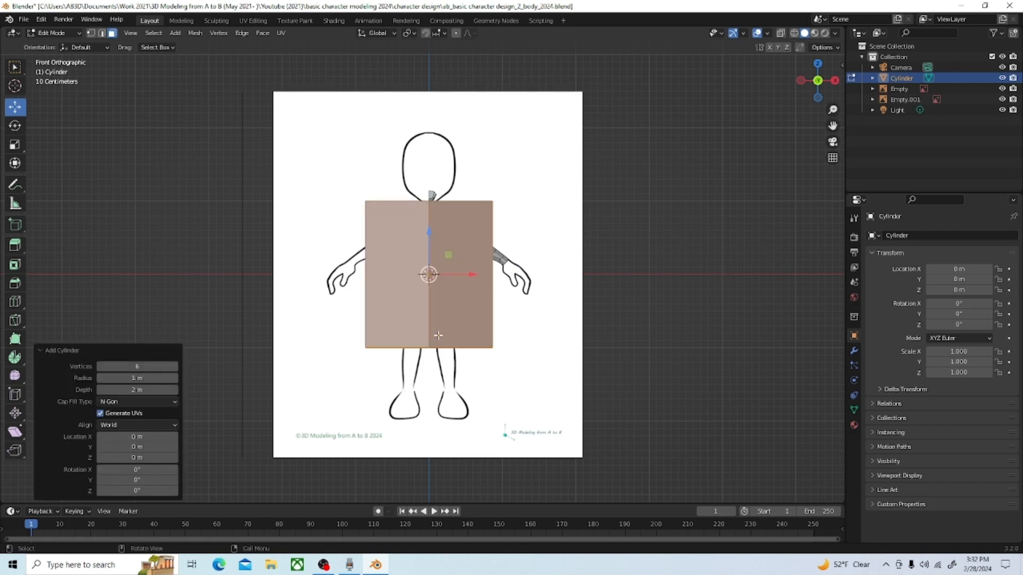
left_click_drag(429, 274, 549, 385)
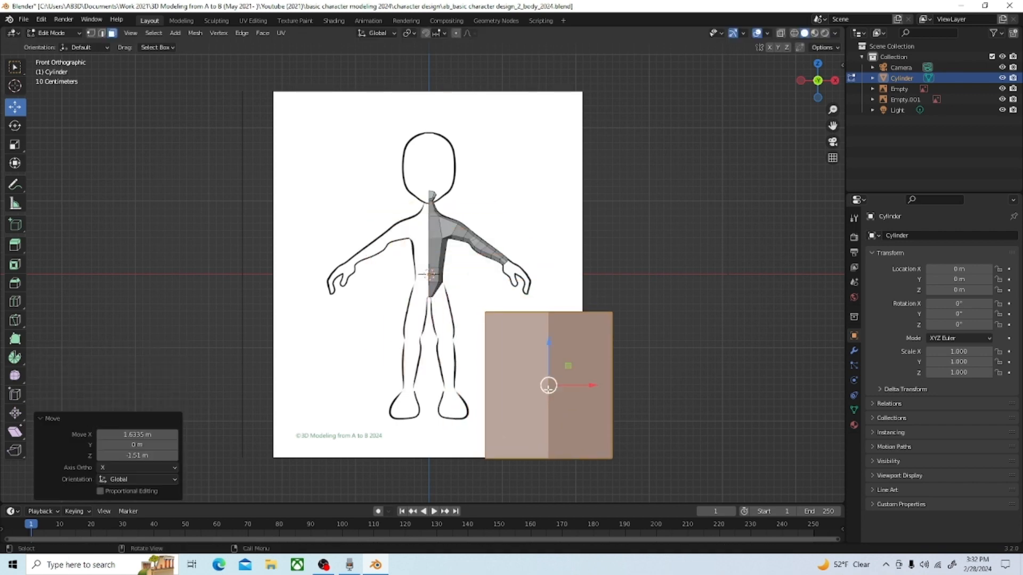
Step: Rotate the new cylinder -27.2° around Z and scale it uniformly by -0.213
left_click(15, 126)
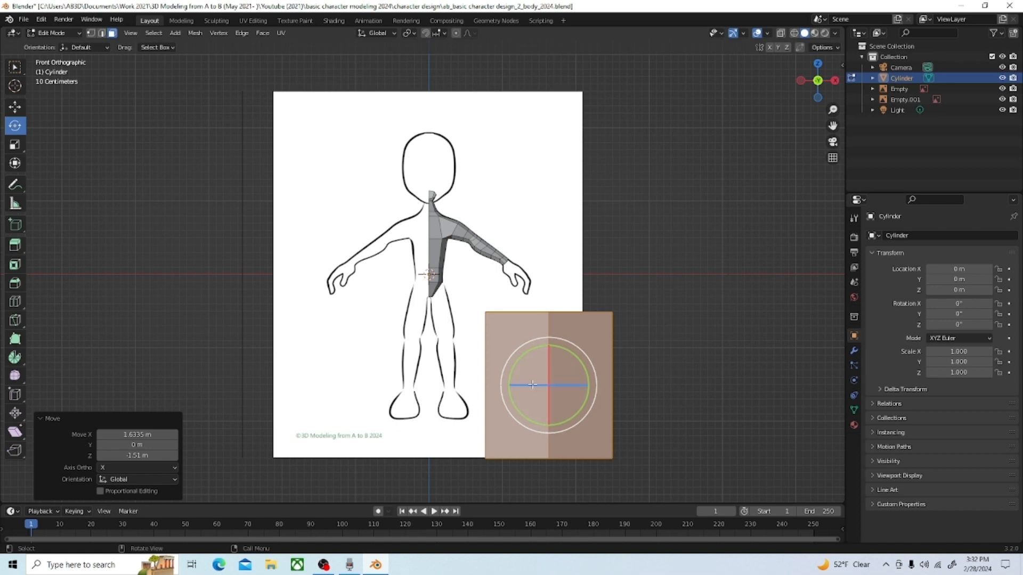
left_click_drag(532, 385, 541, 388)
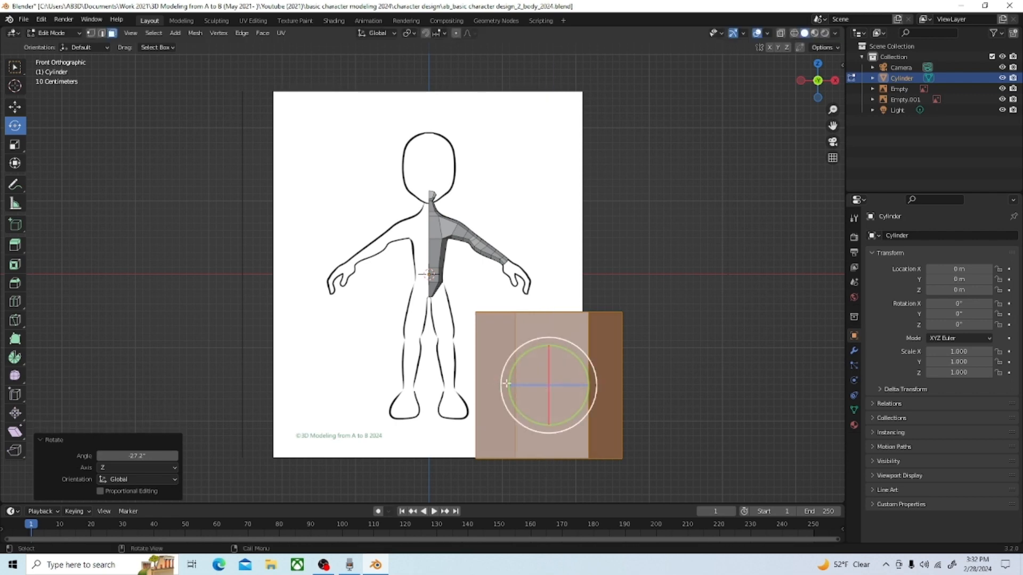
key("s")
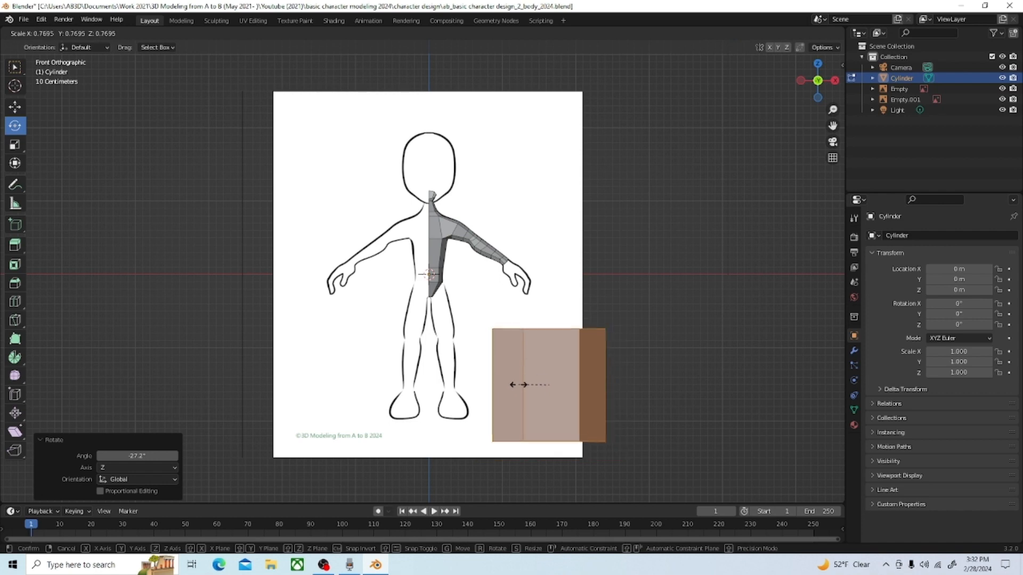
left_click(547, 378)
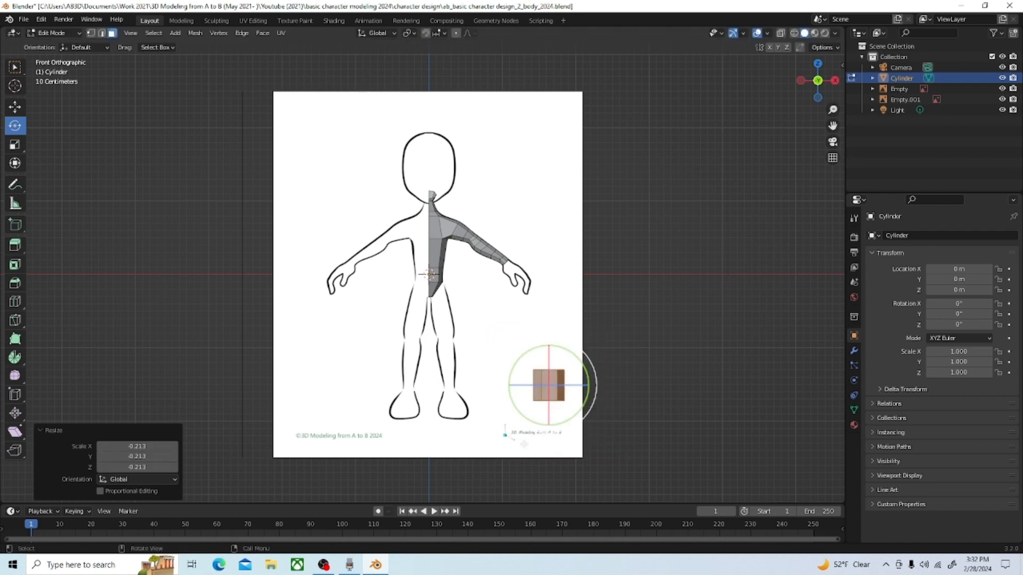
Step: Move the small cylinder -1.3234 m along X and 0.13024 m along Z, onto the lower leg of the reference drawing
scroll(547, 378, "up", 3)
left_click_drag(832, 126, 875, 9)
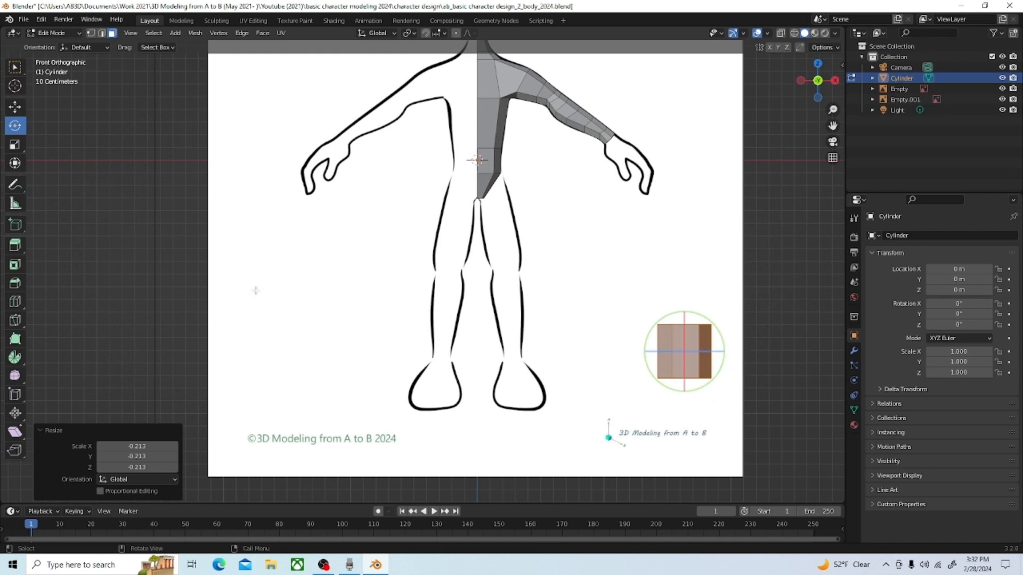
key("t")
key("t")
left_click(16, 106)
key("g")
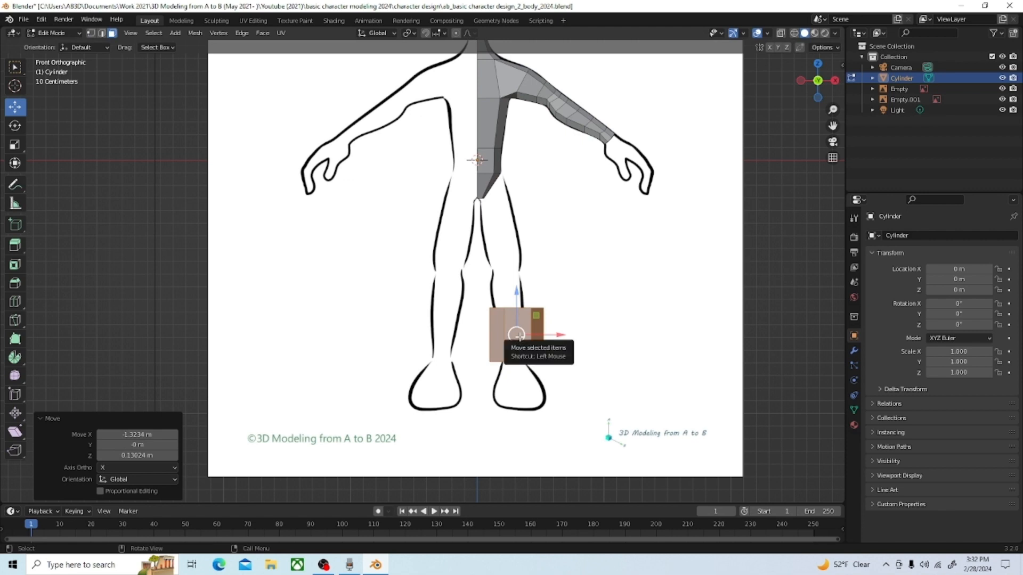
Step: Scale the cylinder uniformly by 1.429 and by 0.232, and move it -0.026744 m along X and -0.14345 m along Z onto the reference ankle
key("s")
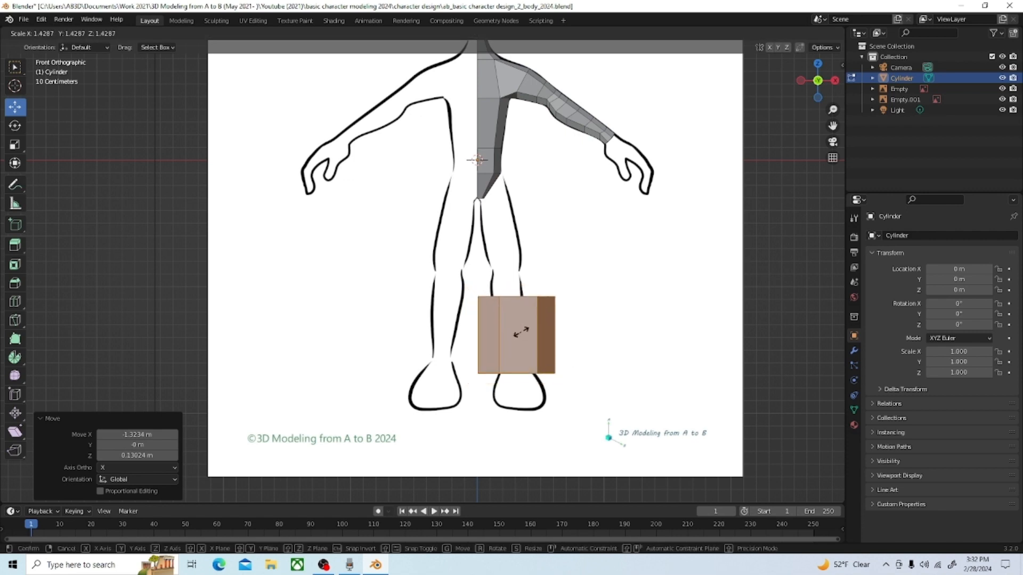
left_click(522, 333)
scroll(580, 401, "up", 3)
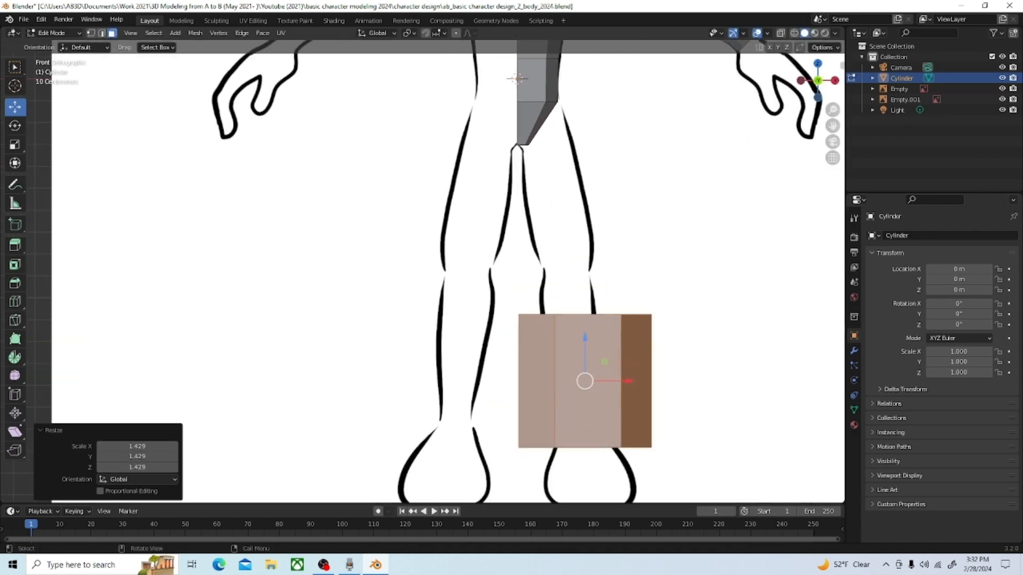
key("s")
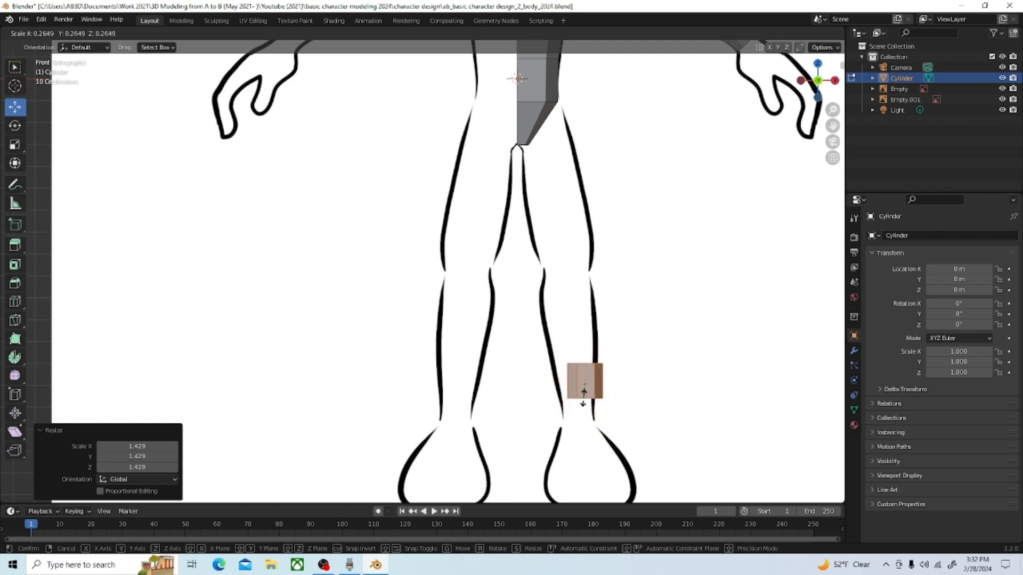
left_click(584, 393)
key("g")
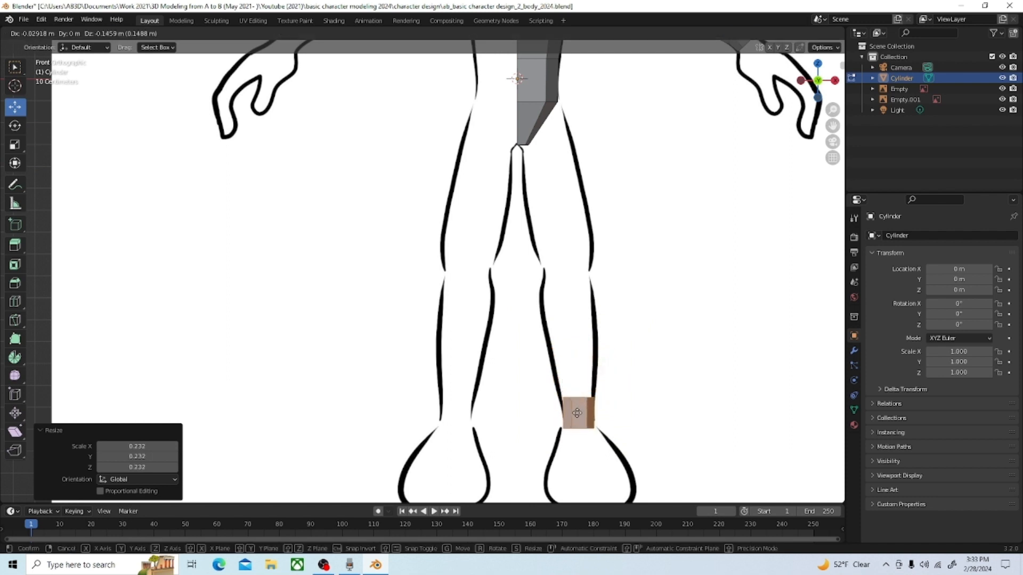
left_click(578, 413)
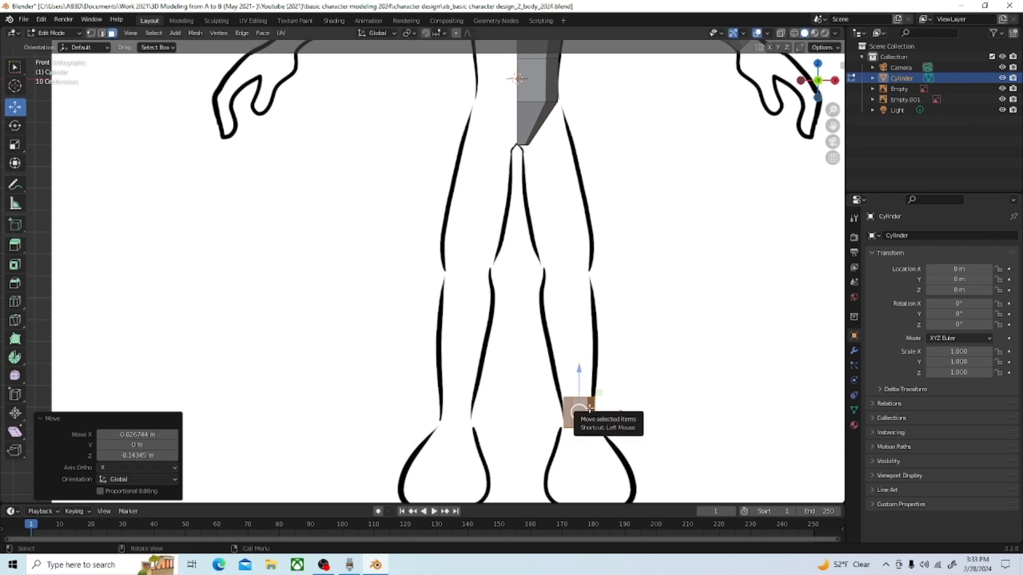
Step: Rotate the cylinder about -10° in the front view and move it -0.014588 m along X and 0.017019 m along Z
key("r")
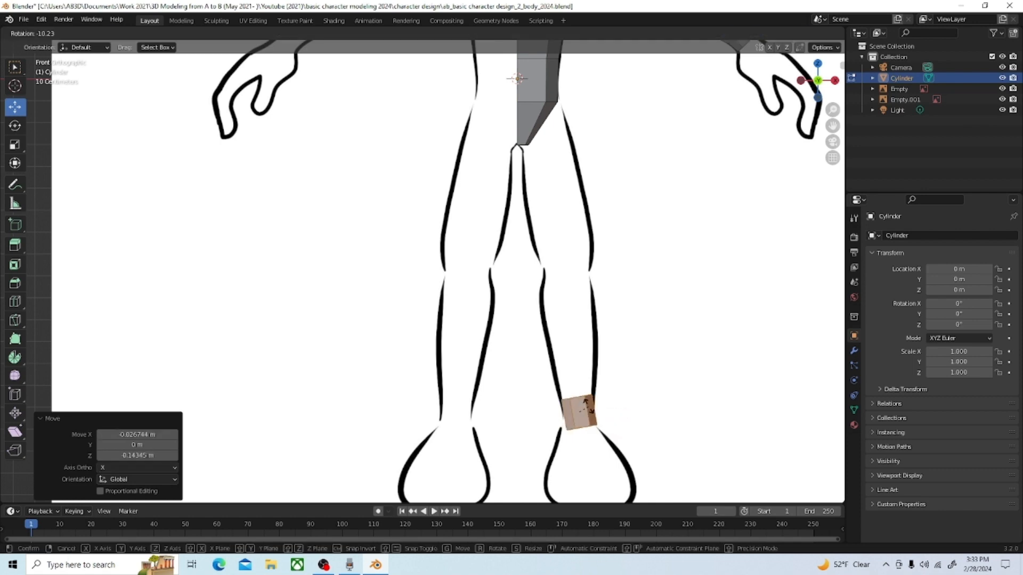
left_click(588, 406)
key("g")
left_click(578, 408)
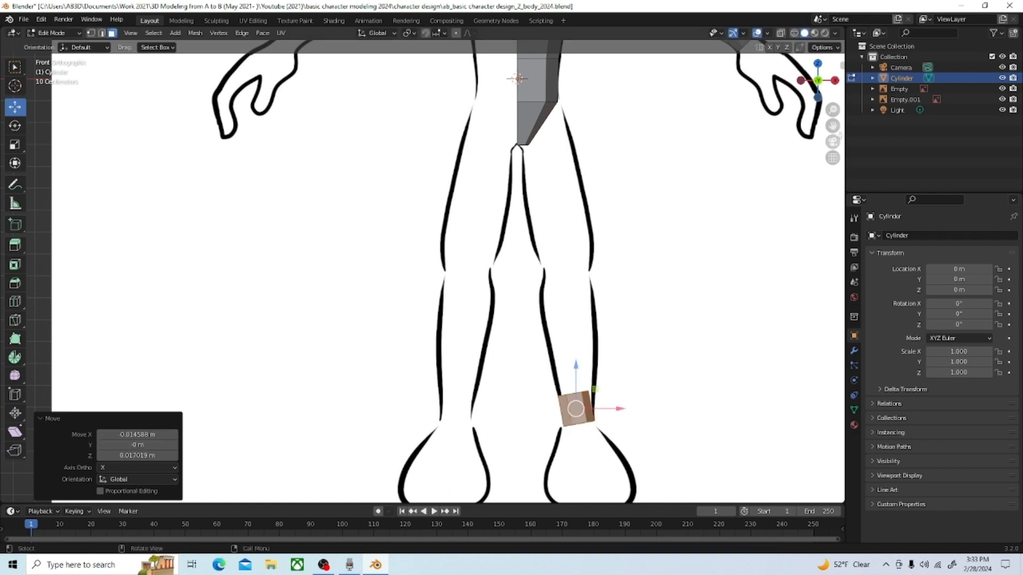
Step: Rotate the ankle cylinder 6.47° in the front view and move it 0.009771 m along X and -0.015633 m along Z
left_click_drag(833, 126, 763, 12)
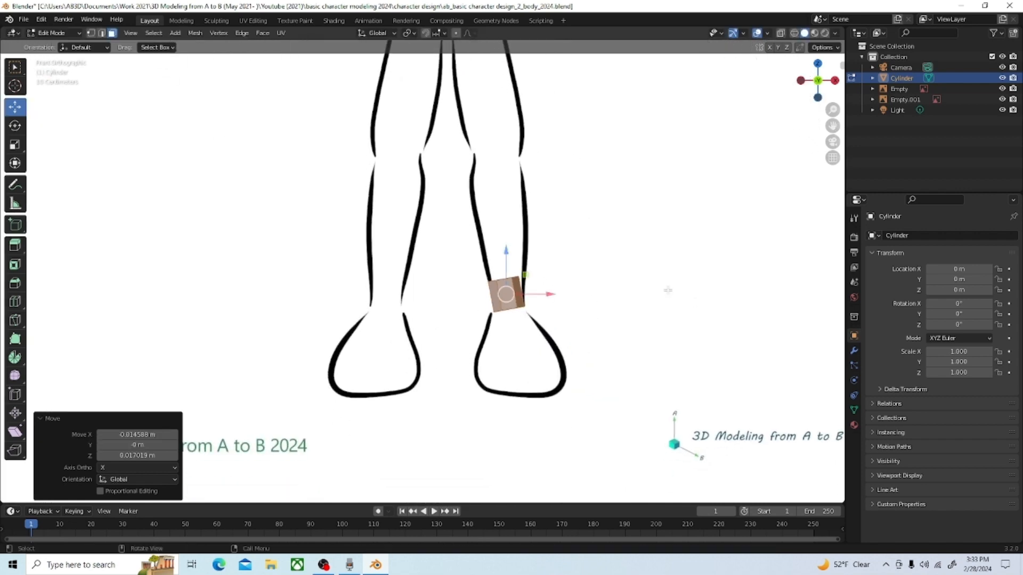
scroll(565, 324, "up", 4)
scroll(667, 369, "up", 1)
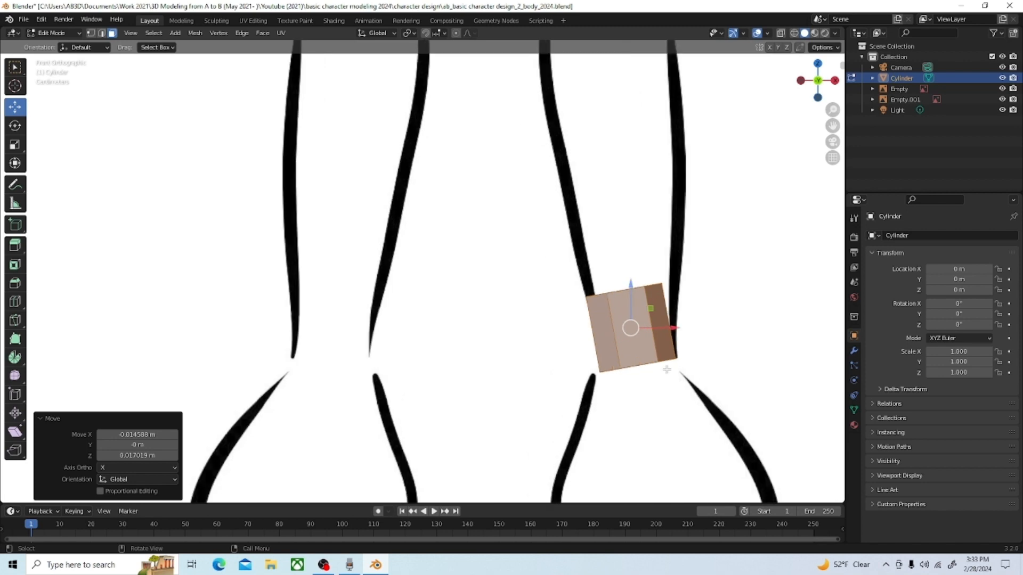
key("r")
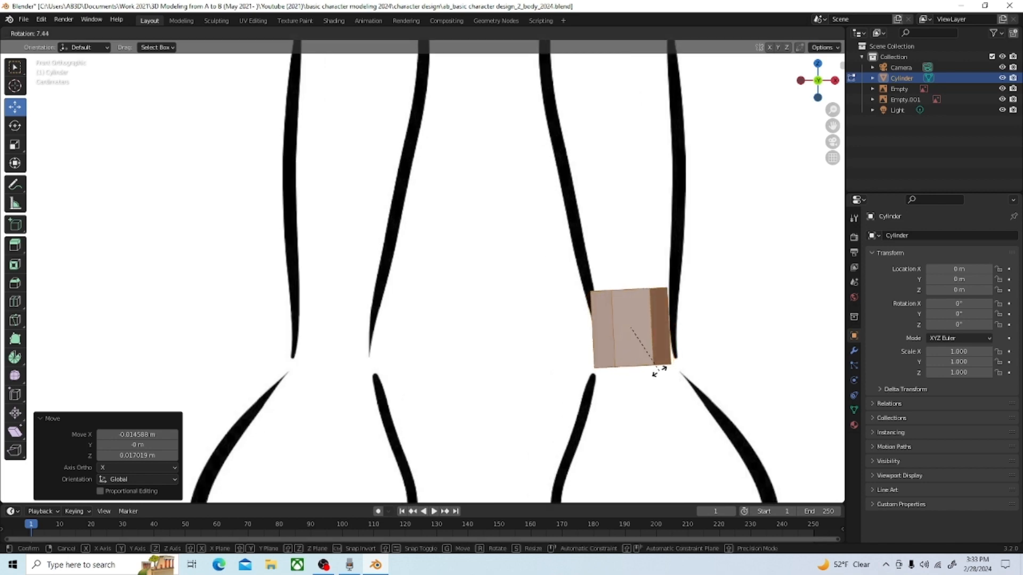
left_click(659, 371)
key("g")
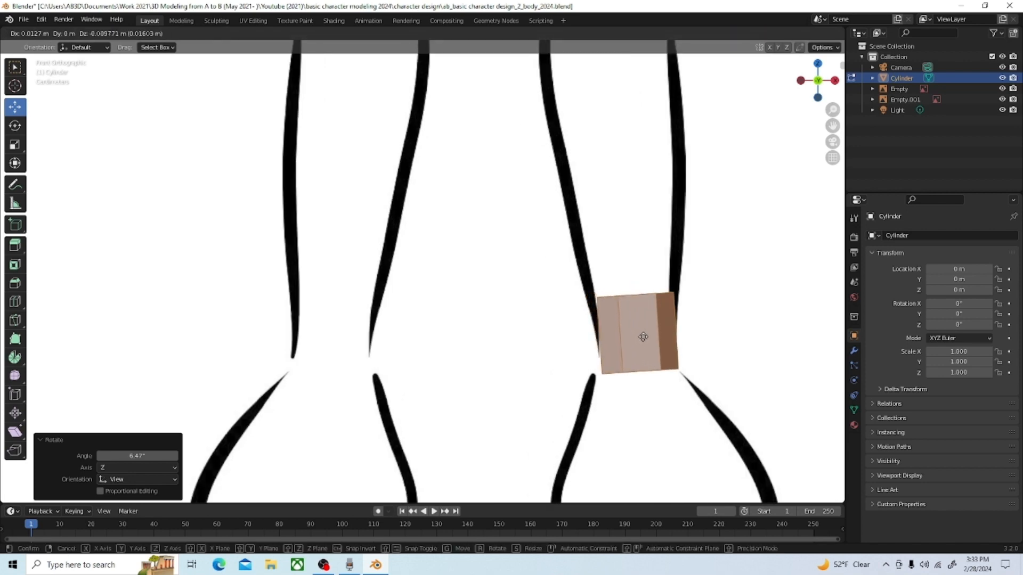
left_click(641, 340)
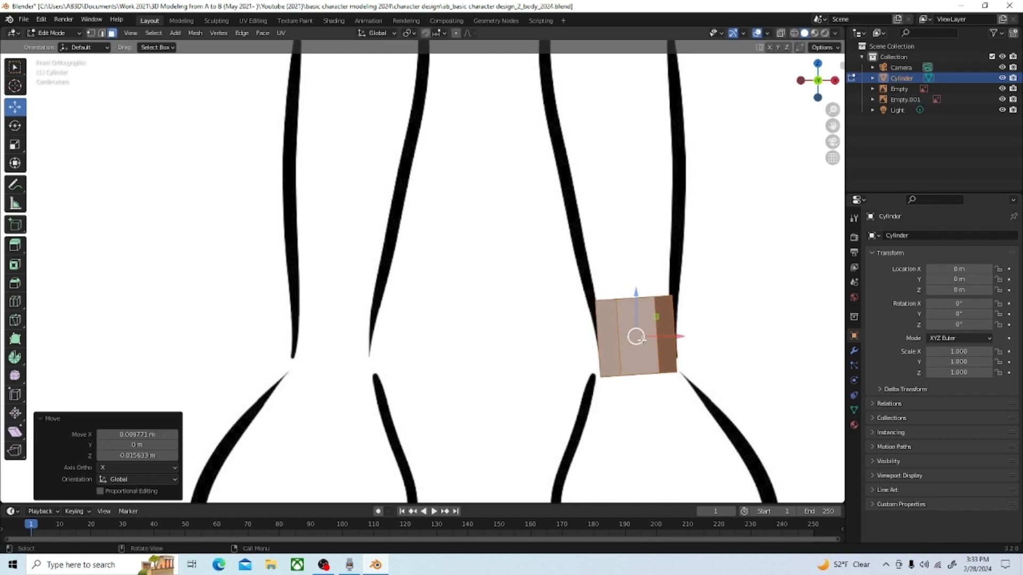
Step: Select the cylinder's top face and split the viewport into quad view, with the side view framed closely on the ankle
scroll(658, 287, "down", 5)
middle_click_drag(658, 287, 576, 284)
left_click(669, 351)
scroll(666, 348, "down", 2)
scroll(576, 285, "down", 2)
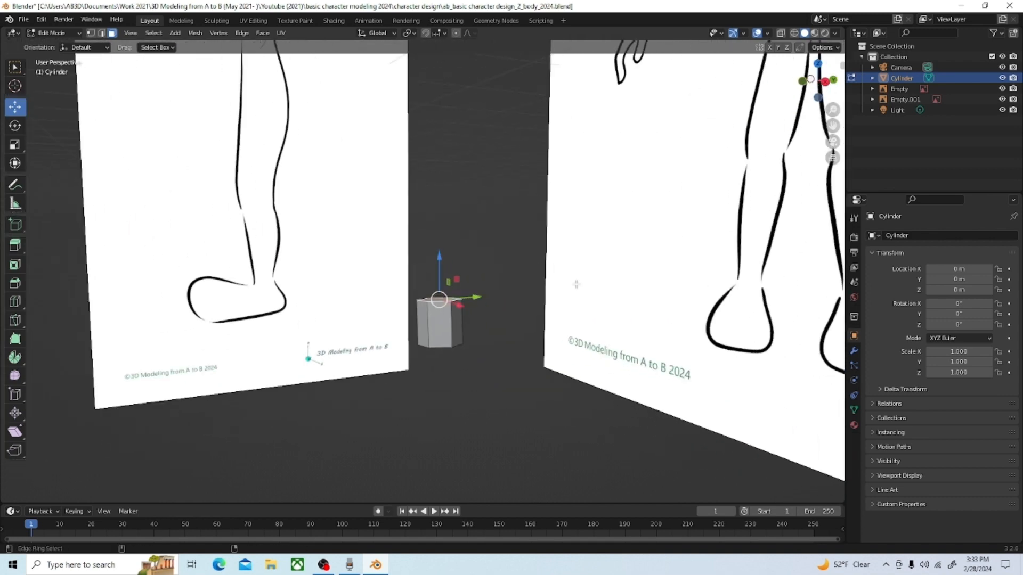
key("ctrl+alt+q")
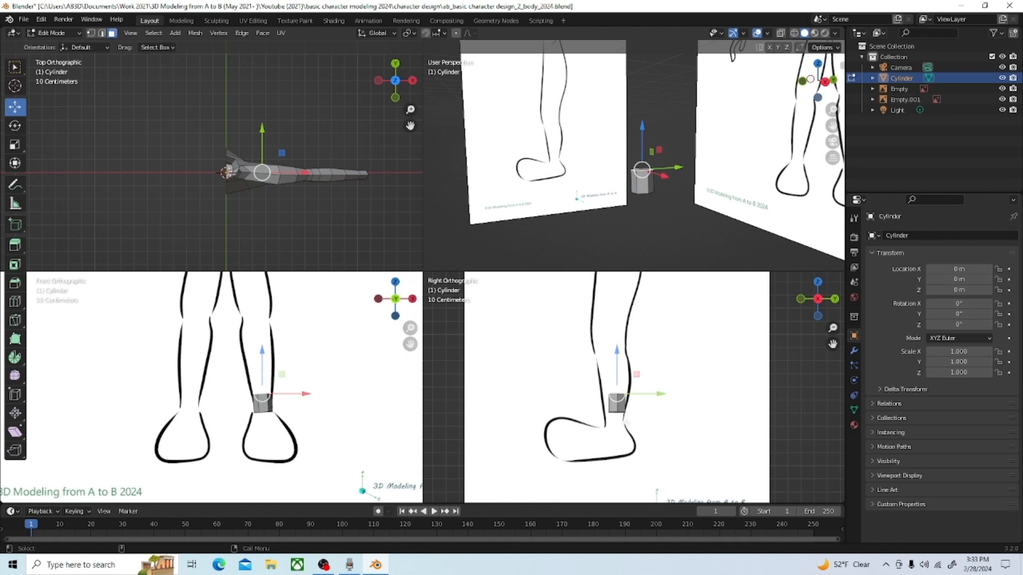
scroll(608, 379, "down", 1)
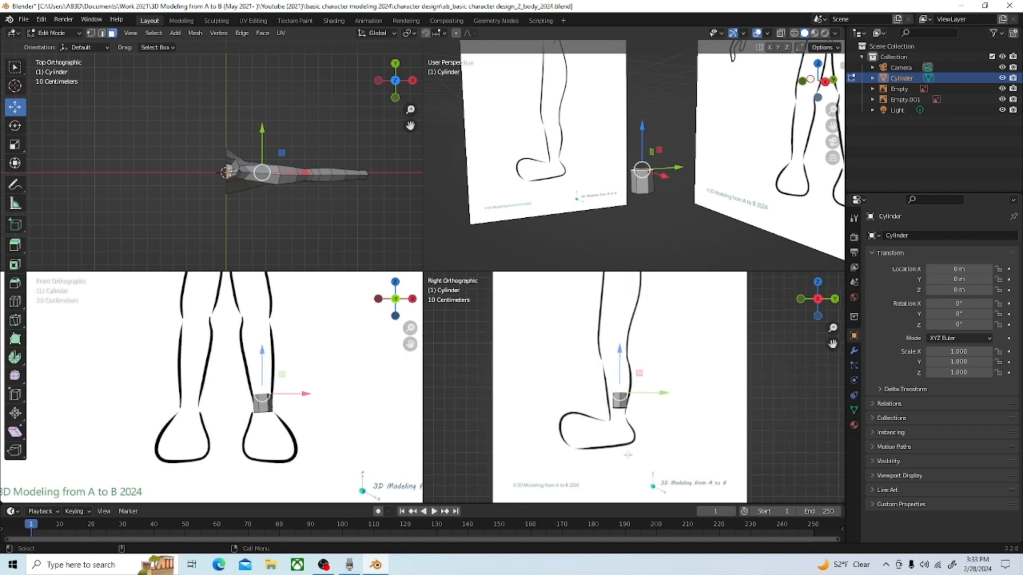
scroll(608, 380, "up", 2)
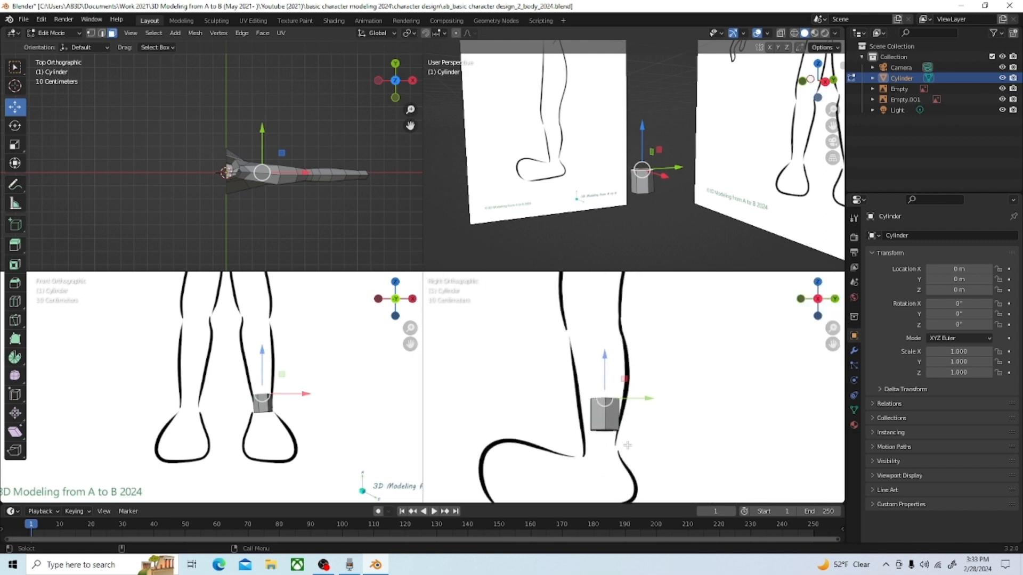
scroll(634, 421, "up", 2)
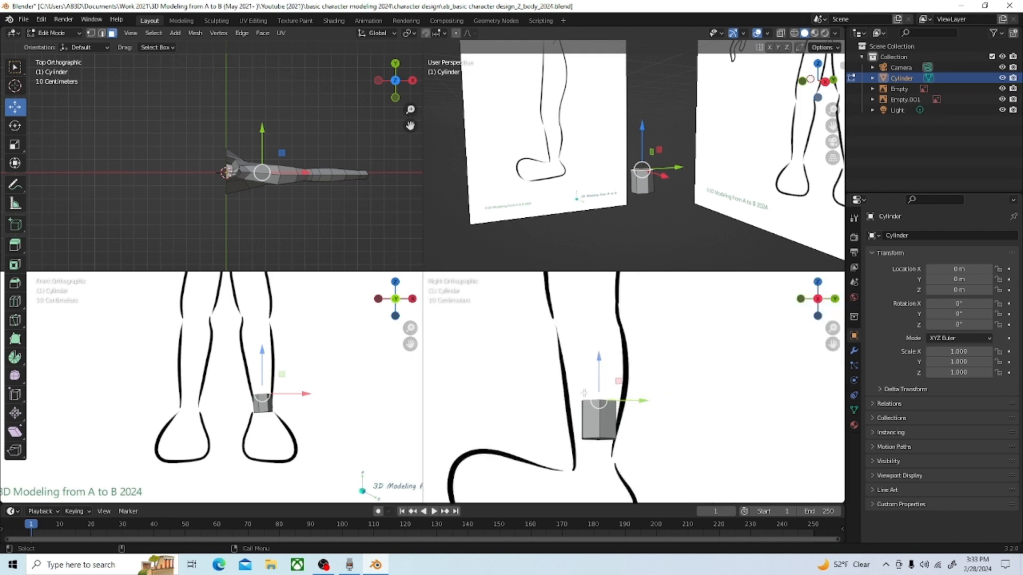
key("s")
left_click(637, 406)
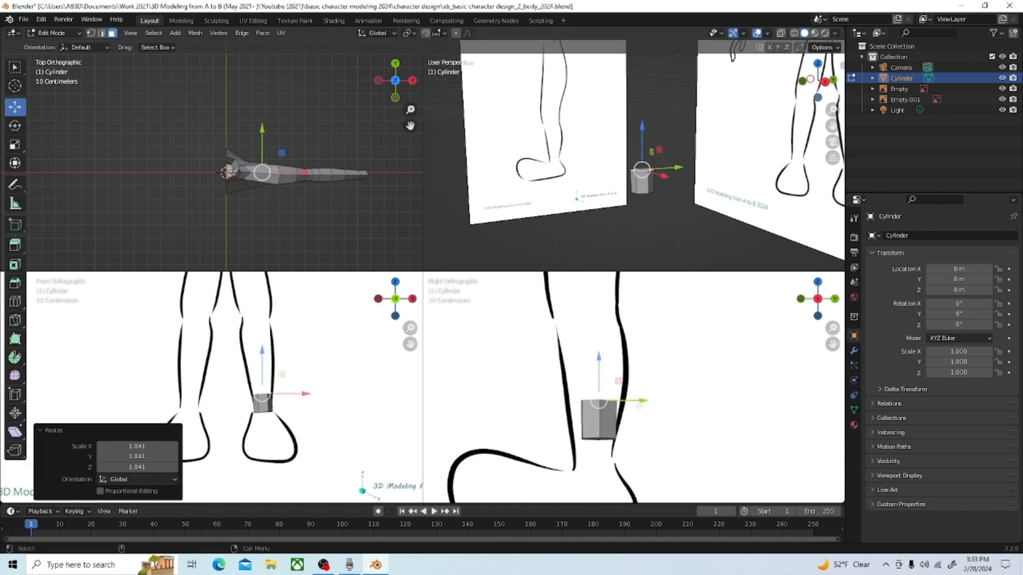
key("Tab")
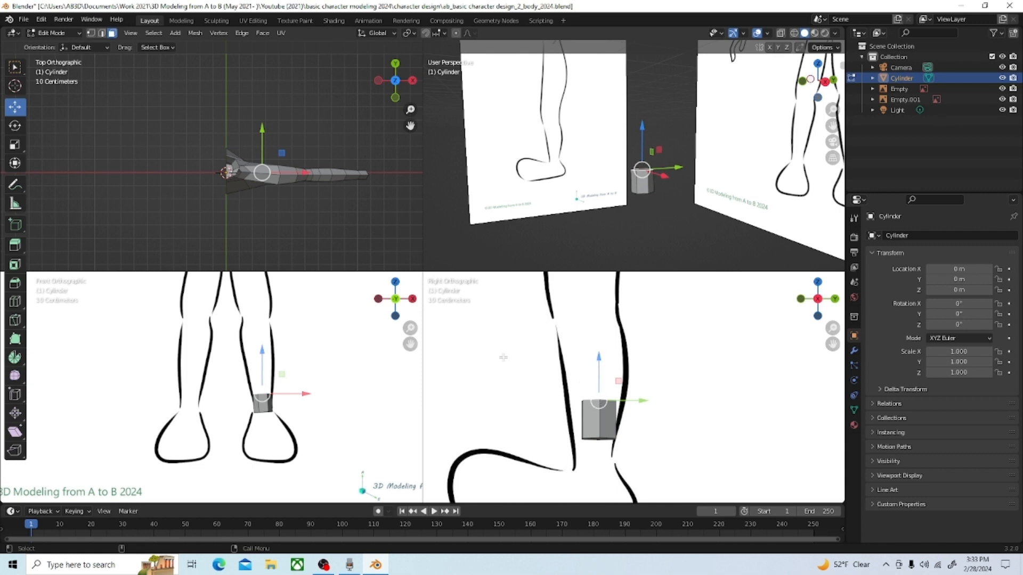
Step: Scale the top face by 1.696 along Y only and move it -0.015633 m along Y to fit the side reference
left_click(15, 144)
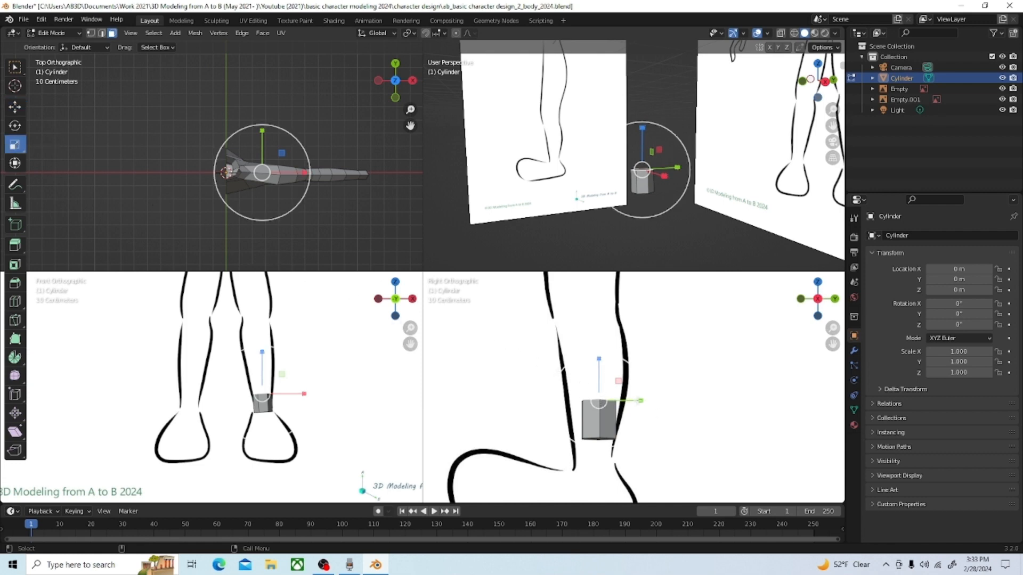
left_click_drag(641, 400, 670, 412)
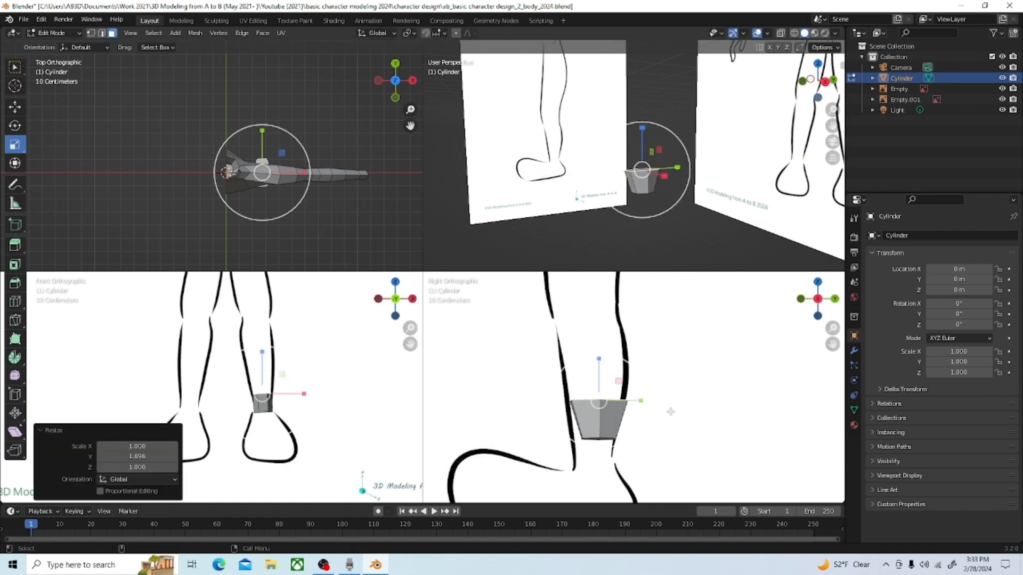
left_click(16, 108)
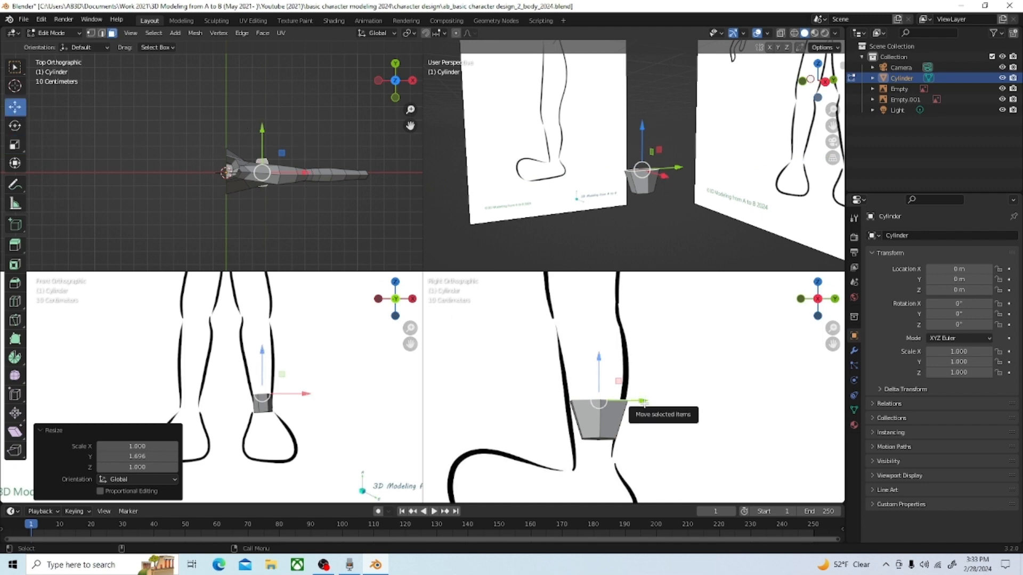
left_click_drag(644, 402, 637, 401)
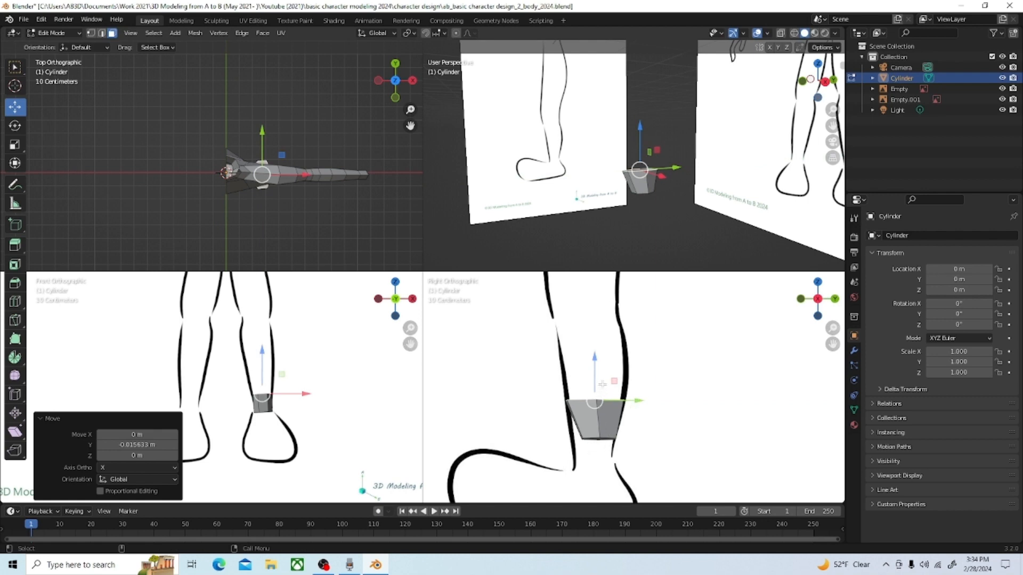
Step: Extrude the top face upward by 0.14492 m along its normal and rotate it -16.4° in the side view
key("e")
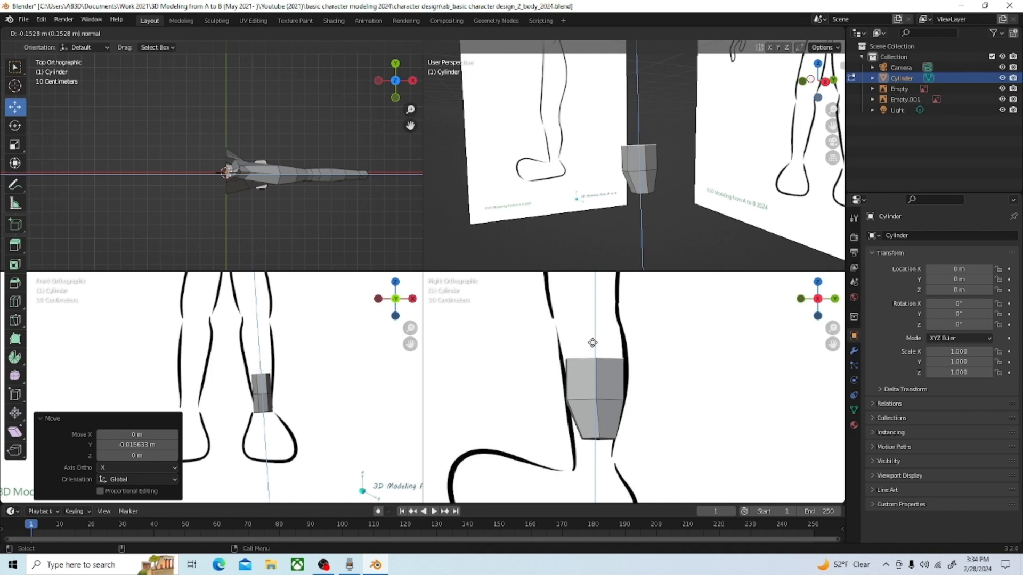
left_click(593, 361)
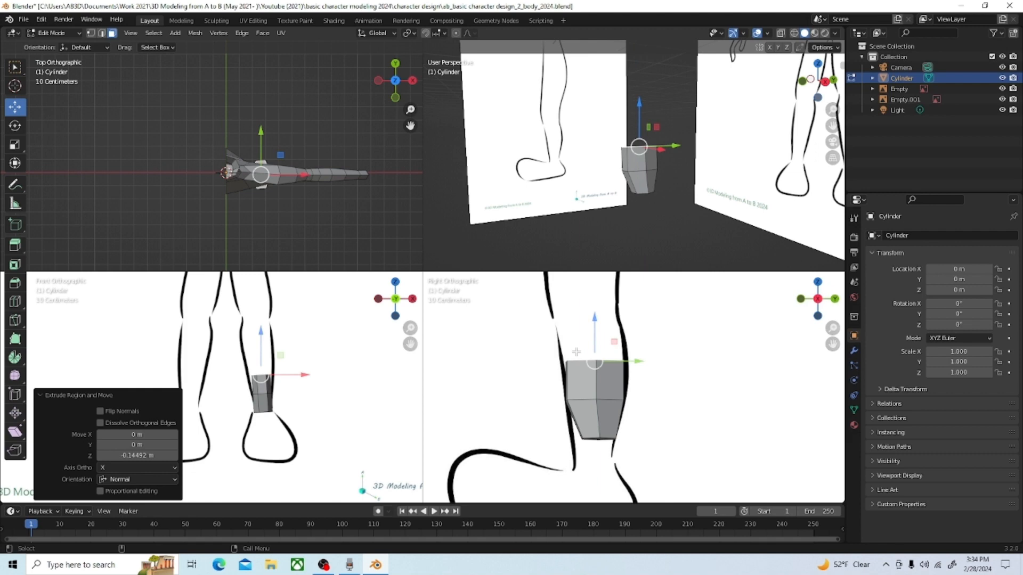
key("r")
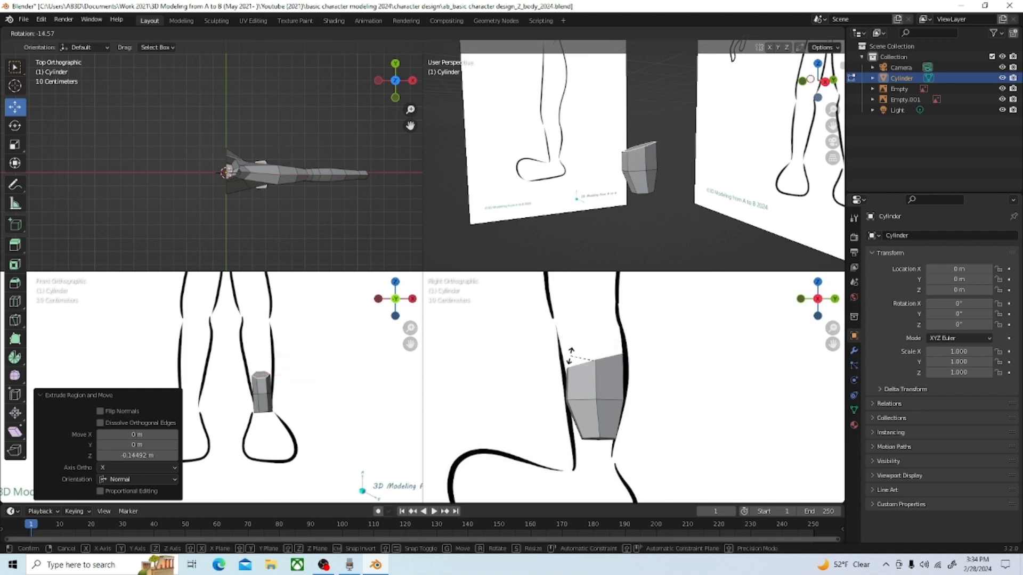
left_click(569, 357)
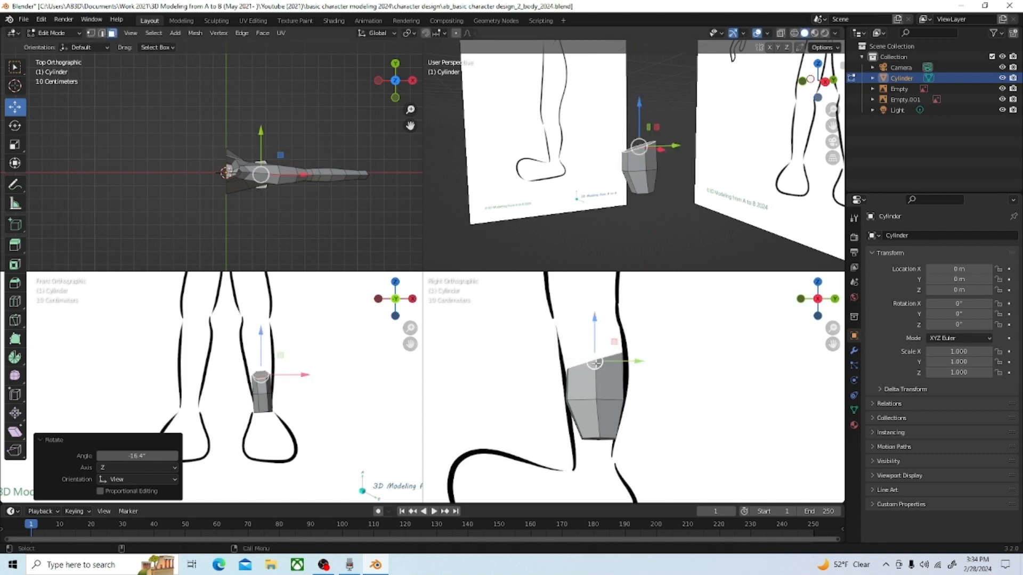
Step: Move the tilted top face -0.015633 m along Z and scale it uniformly by 1.148 to match the calf outline
left_click_drag(596, 365, 596, 370)
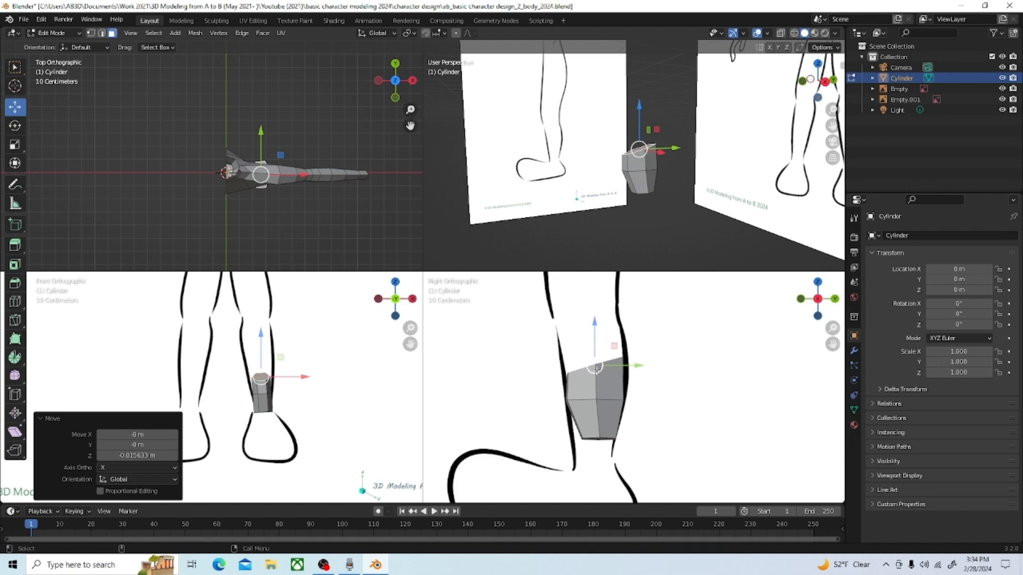
key("s")
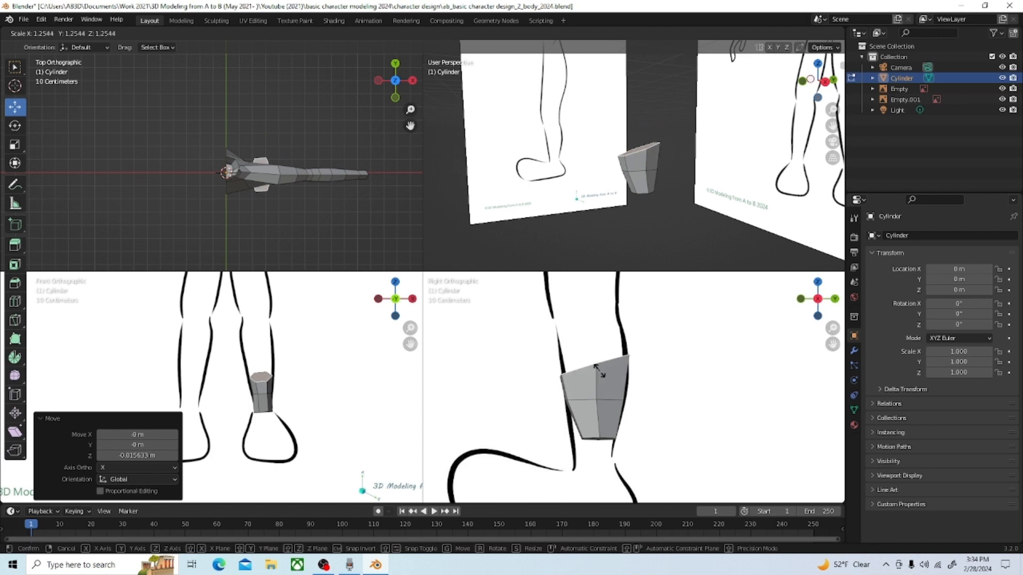
left_click(598, 370)
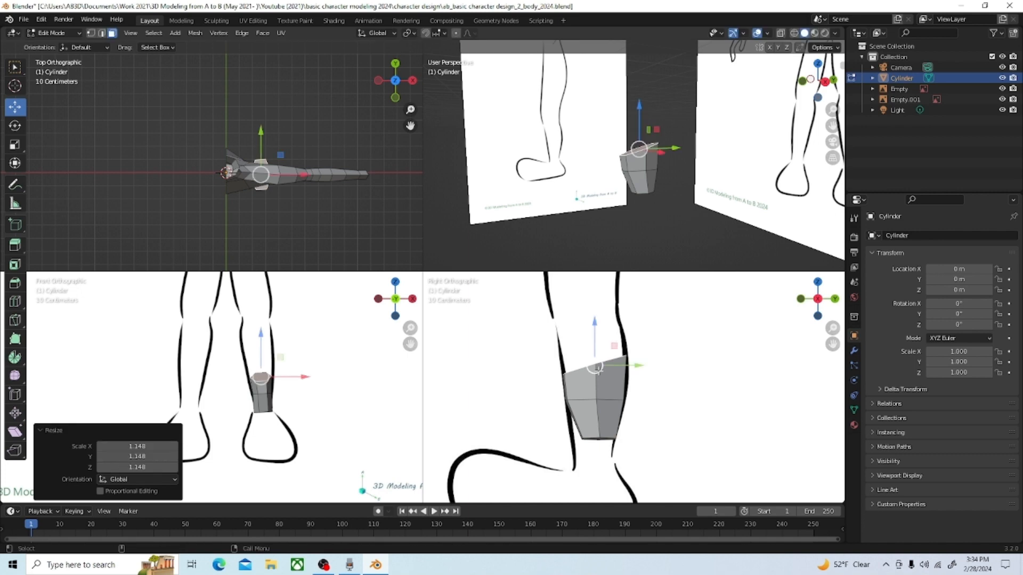
Step: Extrude the tilted top face about 0.17 m along its normal, continuing up the calf toward the knee
key("g")
key("z")
key("z")
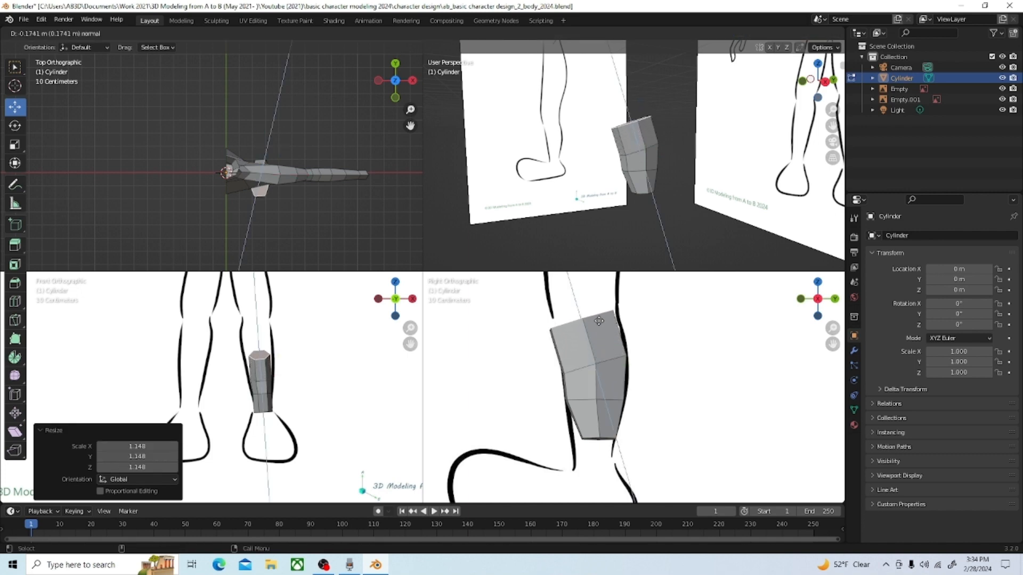
left_click(600, 318)
Step: Move the new top face 0.025404 m along Y and -0.003908 m along Z, and rotate it 7.69° in the side view
key("g")
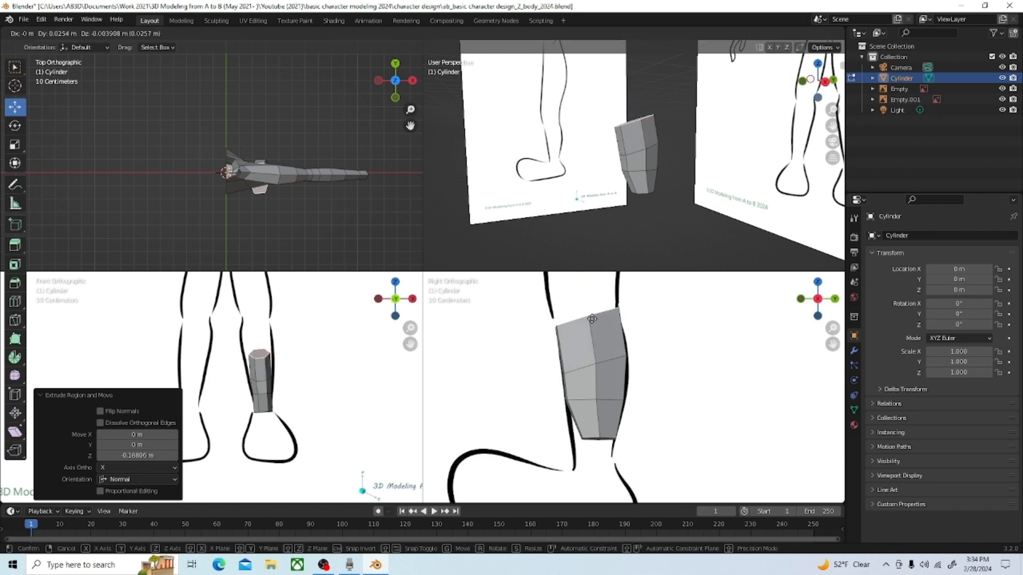
left_click(591, 318)
key("r")
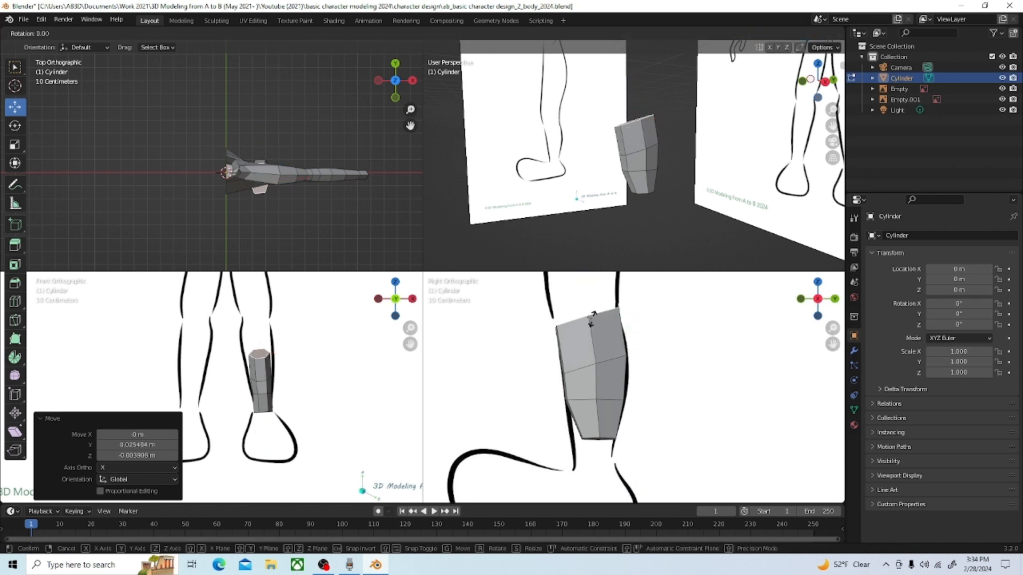
left_click(591, 318)
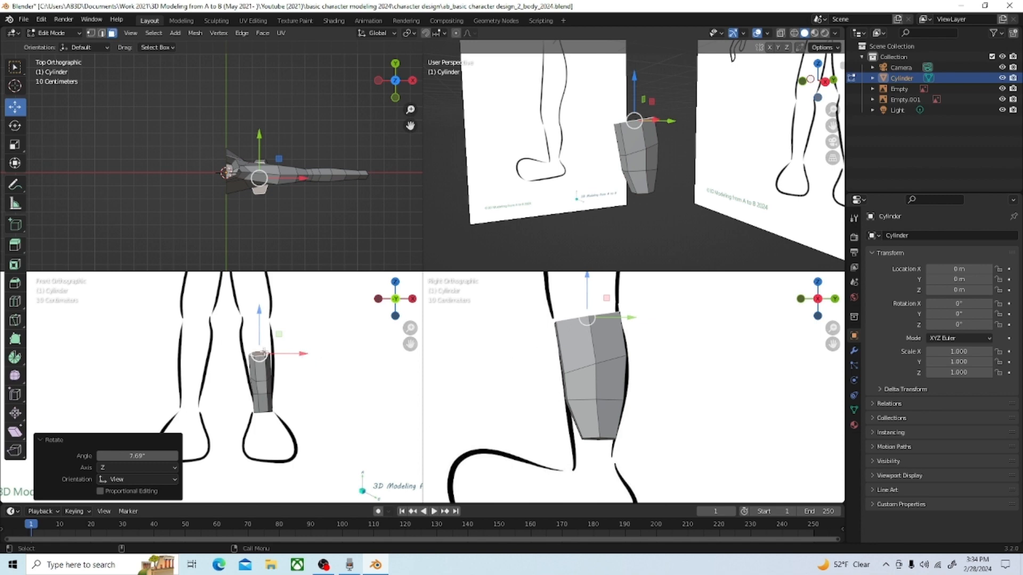
Step: Scale the calf's top face by 1.503 along X and extrude it about 0.174 m along its normal toward the knee
left_click(15, 145)
left_click_drag(301, 355, 326, 354)
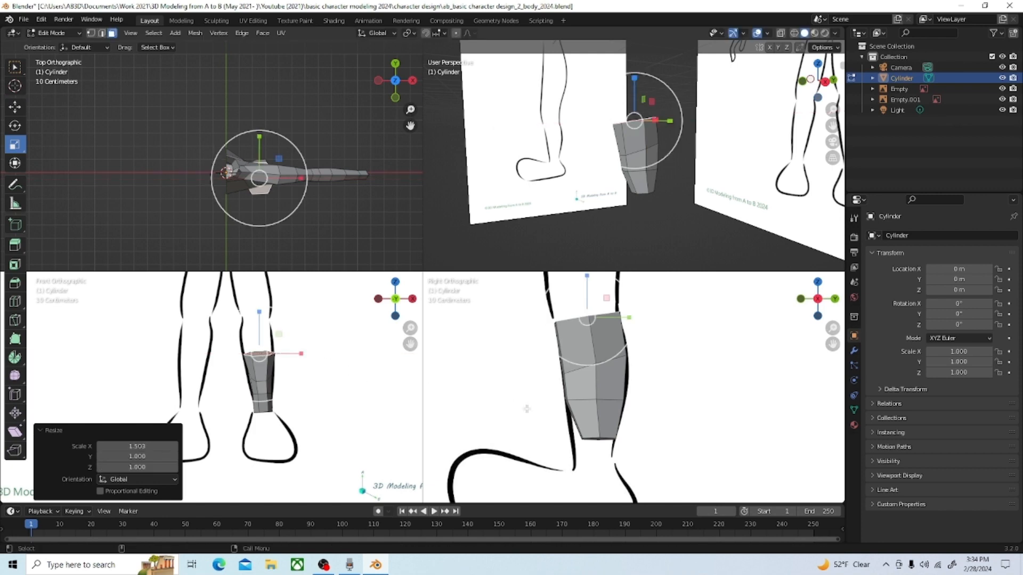
scroll(526, 408, "down", 2)
scroll(552, 390, "down", 2)
scroll(615, 347, "down", 2)
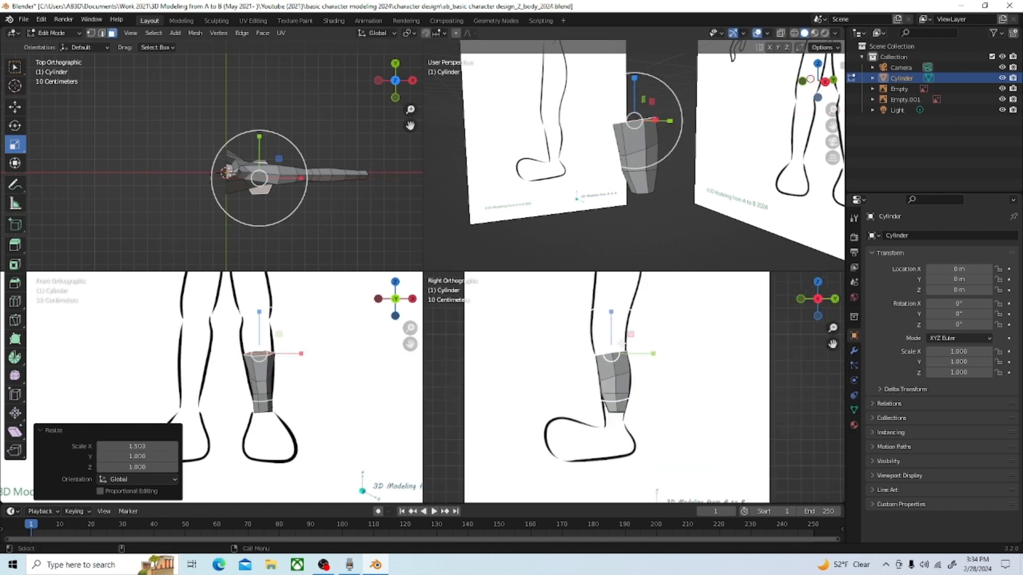
key("e")
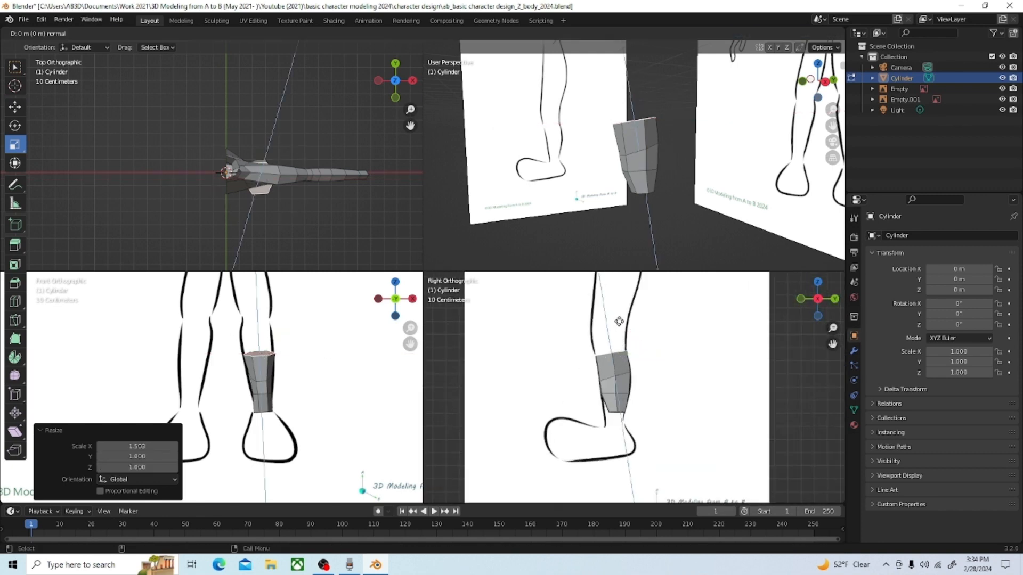
left_click(611, 300)
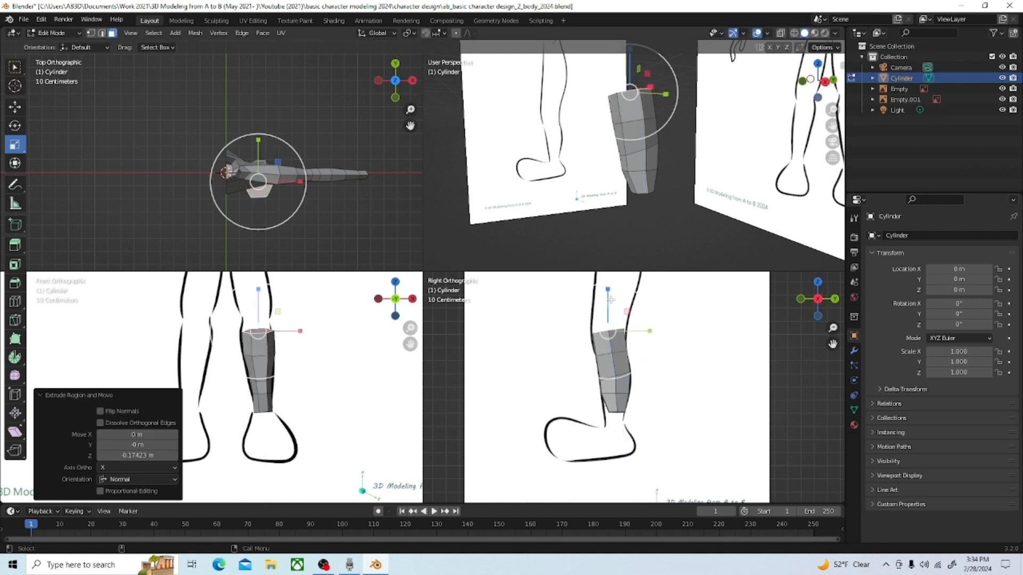
Step: Rotate the new top face 8.43° in the side view and scale it by 1.137 along Y
key("r")
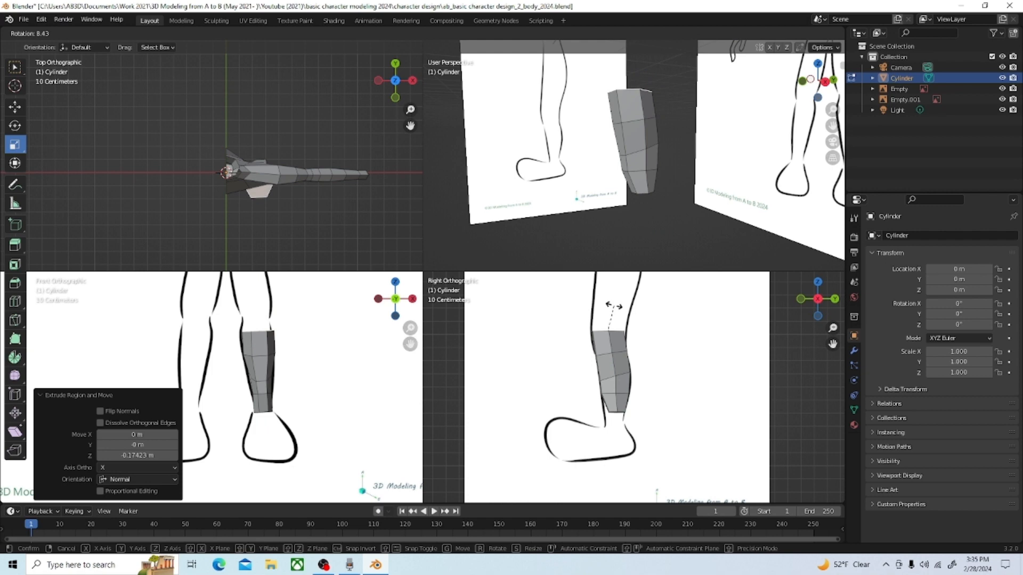
left_click(614, 306)
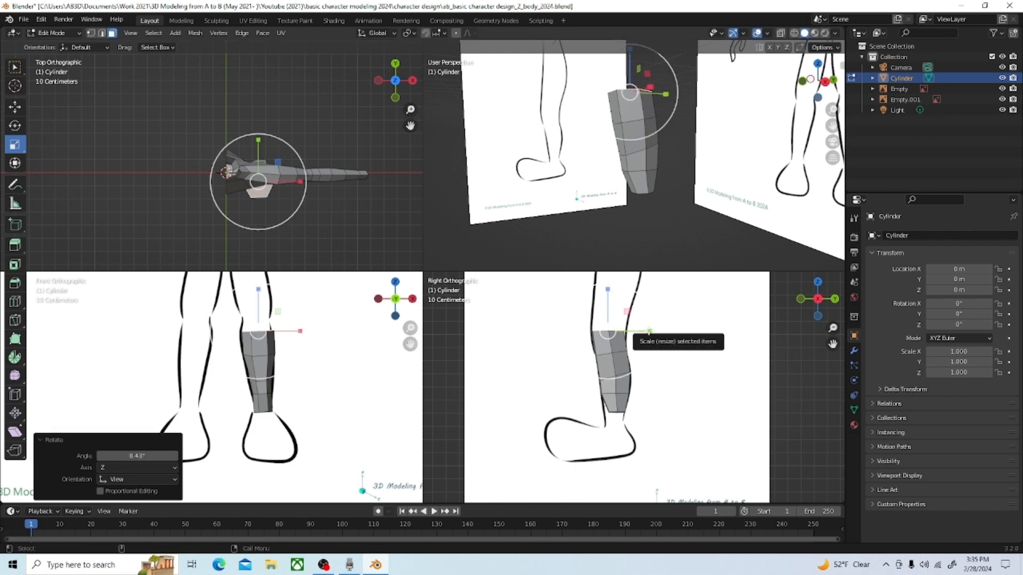
key("s")
key("y")
left_click(656, 330)
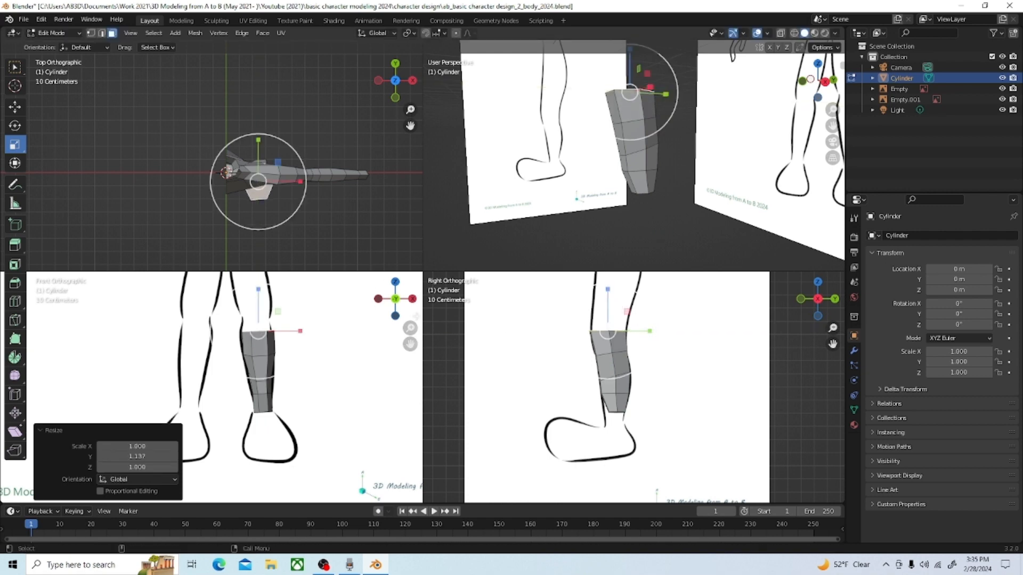
Step: Move the top face -0.020261 m along X and extrude it about 0.6 m along its normal up the thigh
left_click(14, 107)
left_click_drag(305, 328, 301, 328)
scroll(285, 339, "down", 5)
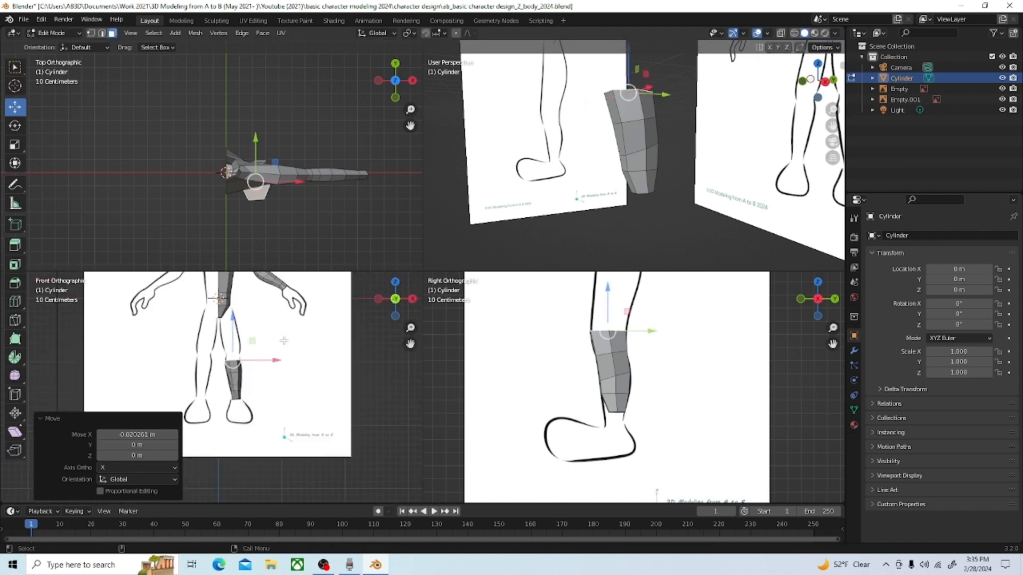
scroll(236, 309, "up", 2)
scroll(260, 334, "down", 2)
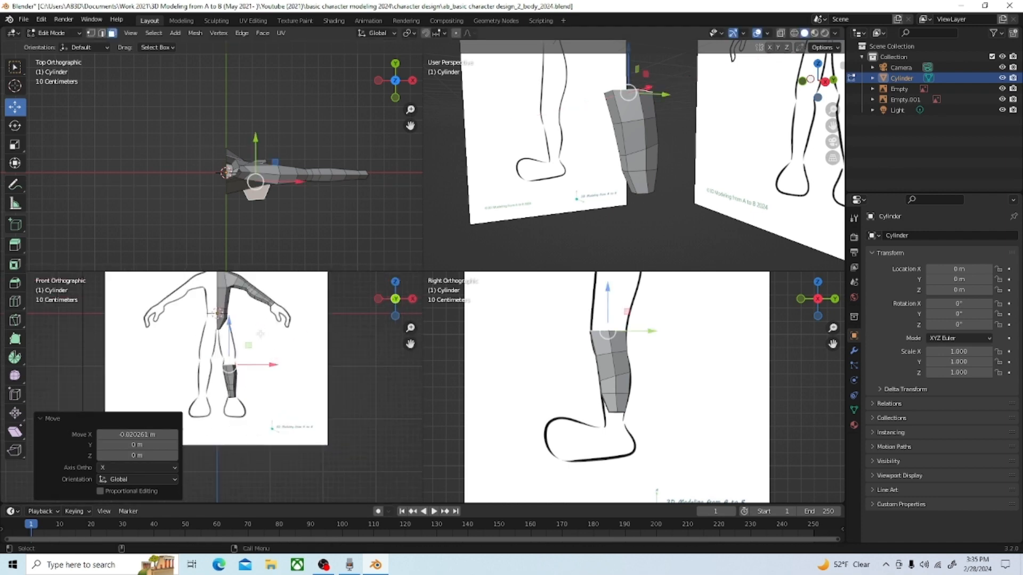
left_click_drag(410, 344, 450, 379)
scroll(321, 405, "up", 2)
scroll(343, 402, "up", 2)
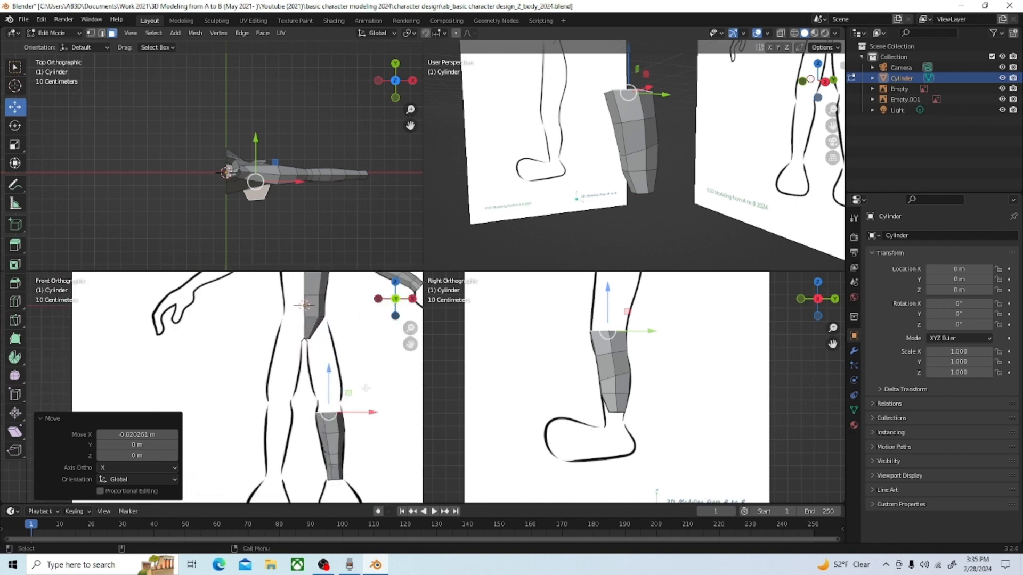
left_click_drag(409, 345, 352, 336)
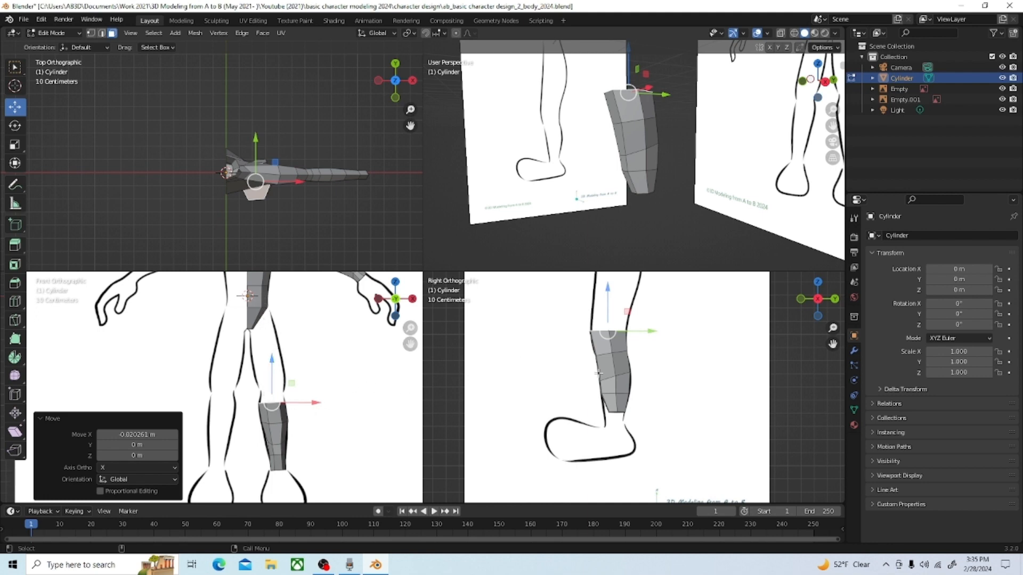
scroll(598, 373, "down", 2)
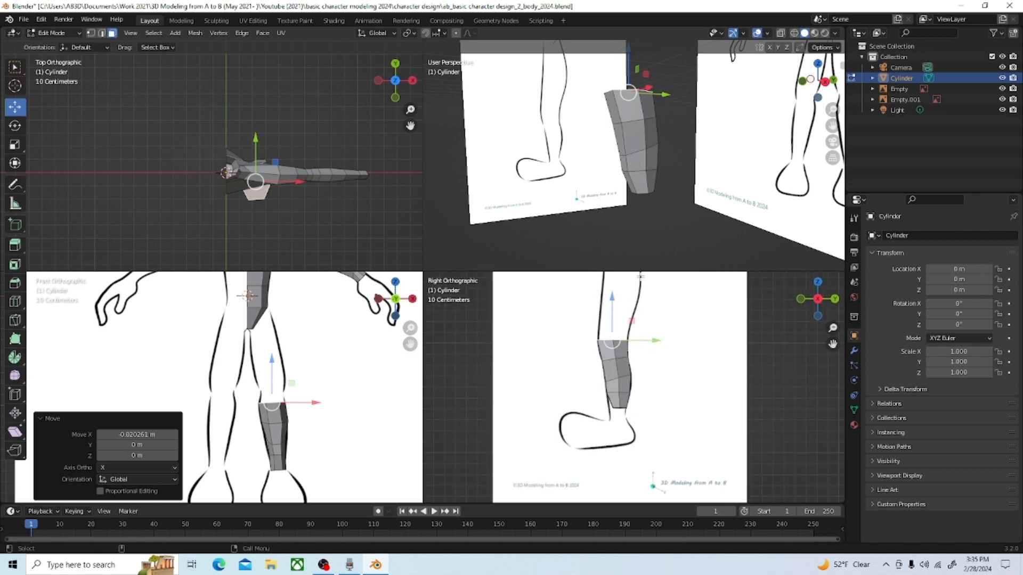
scroll(623, 299, "down", 1)
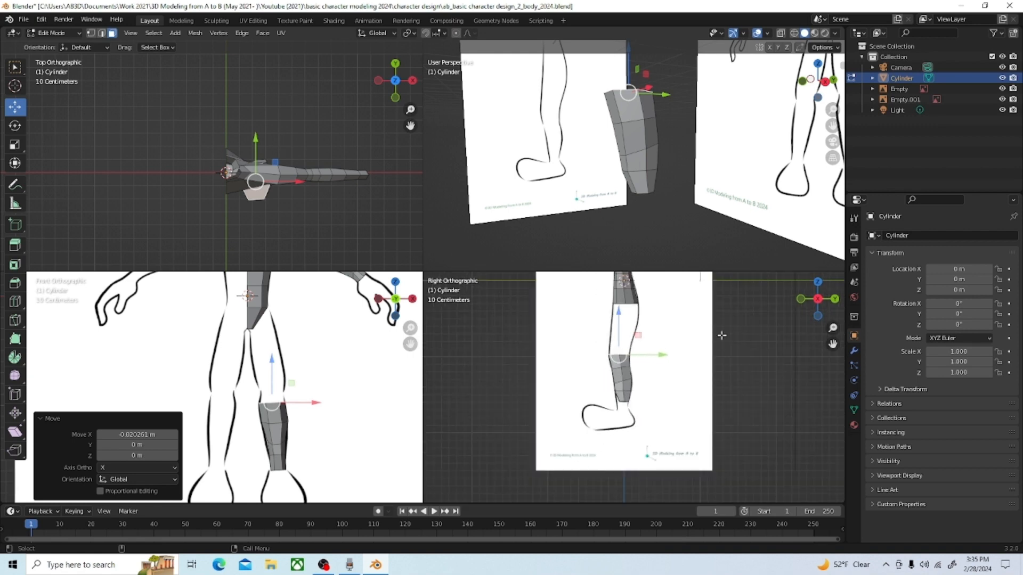
scroll(653, 353, "up", 2)
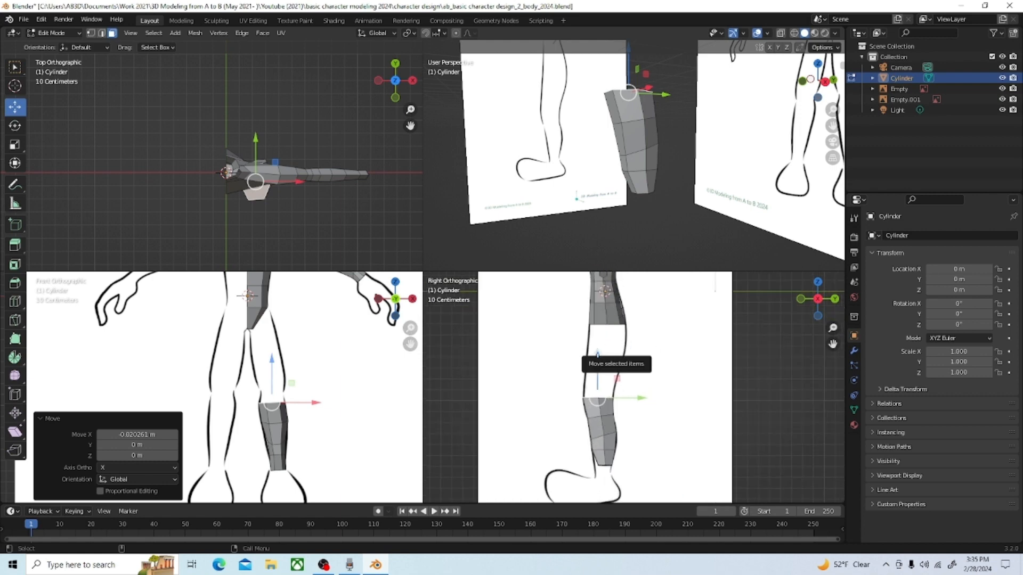
key("e")
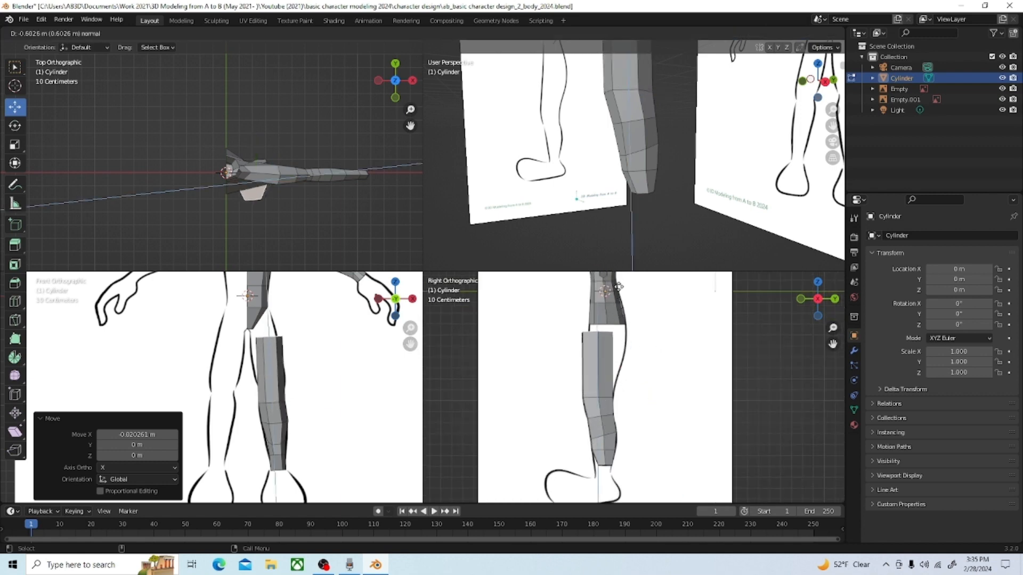
left_click(618, 287)
Step: Move the upper thigh face 0.09239 m along Y, about -0.05 m along Z and -0.043764 m along X, and scale it by 1.212 along Y
left_click_drag(645, 332, 654, 333)
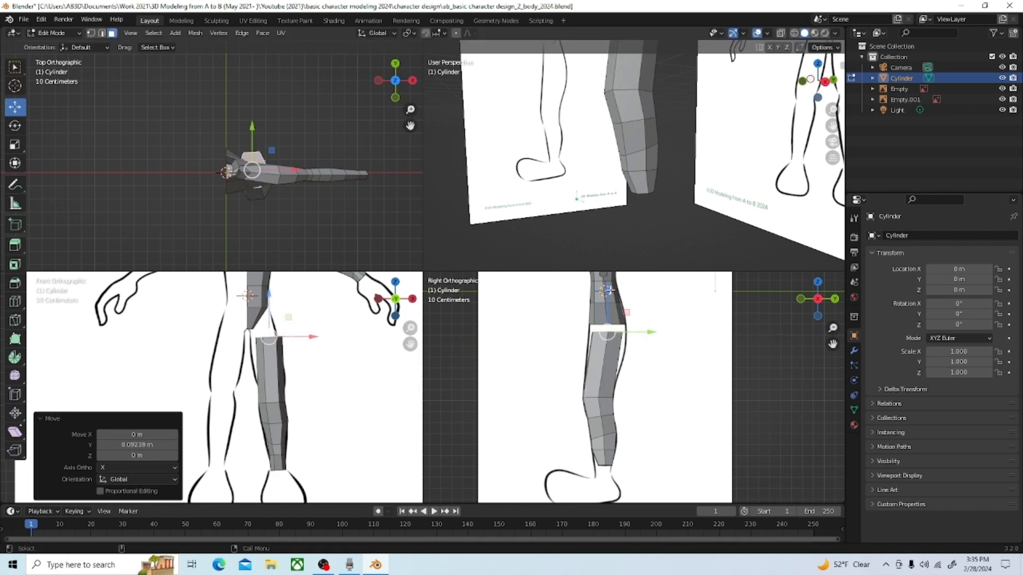
left_click_drag(606, 288, 607, 294)
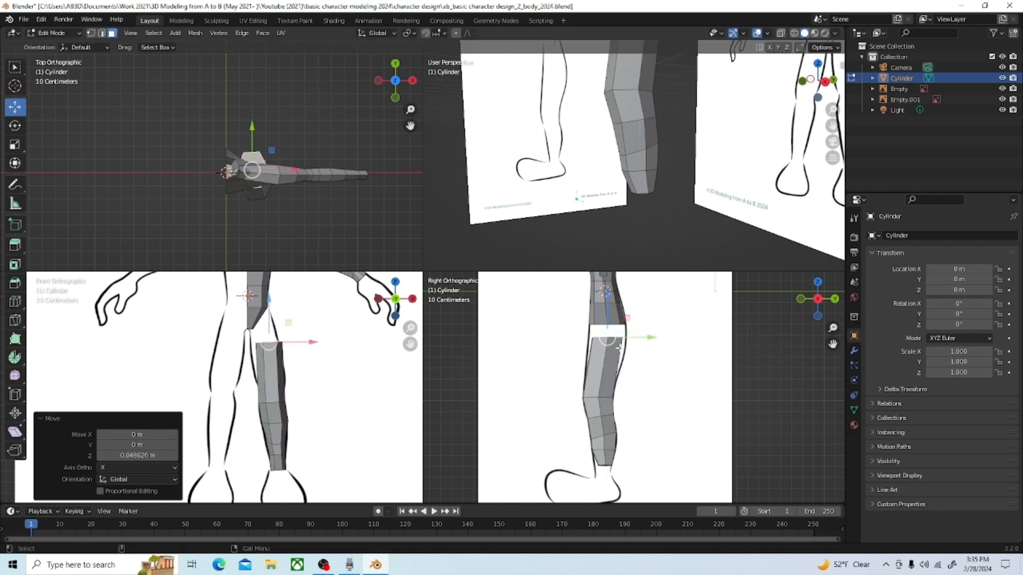
left_click(16, 145)
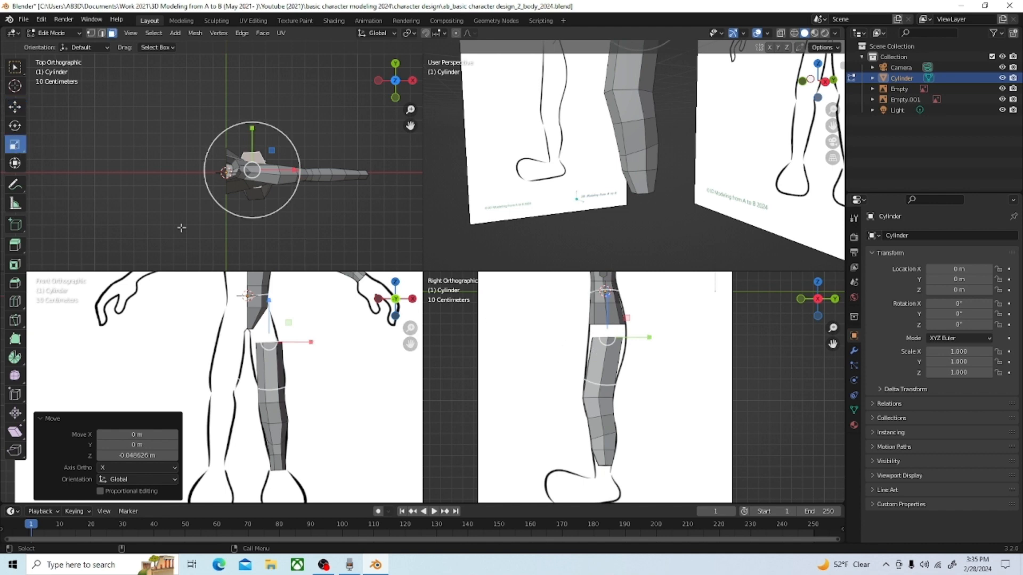
left_click_drag(649, 337, 657, 340)
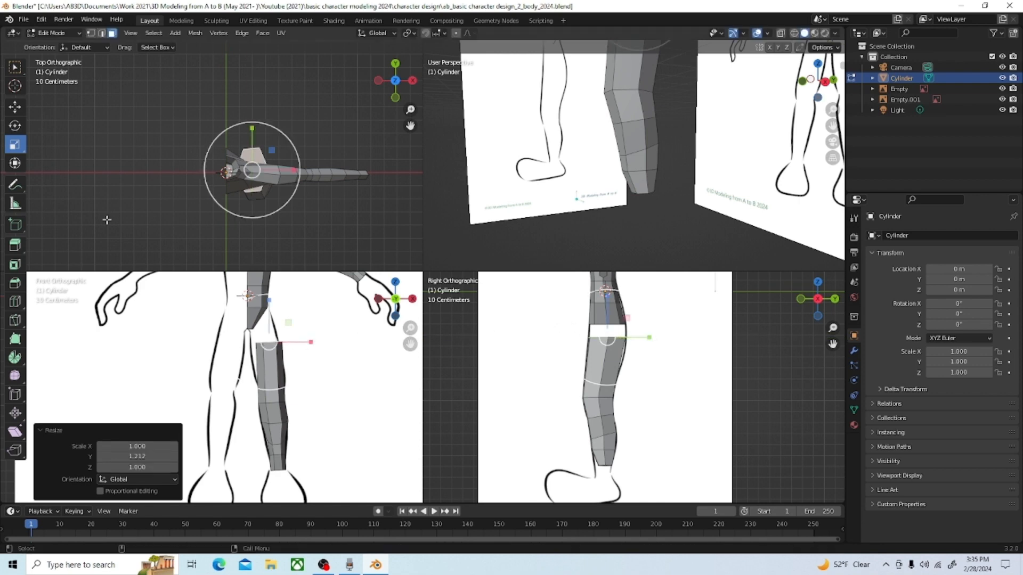
left_click(15, 107)
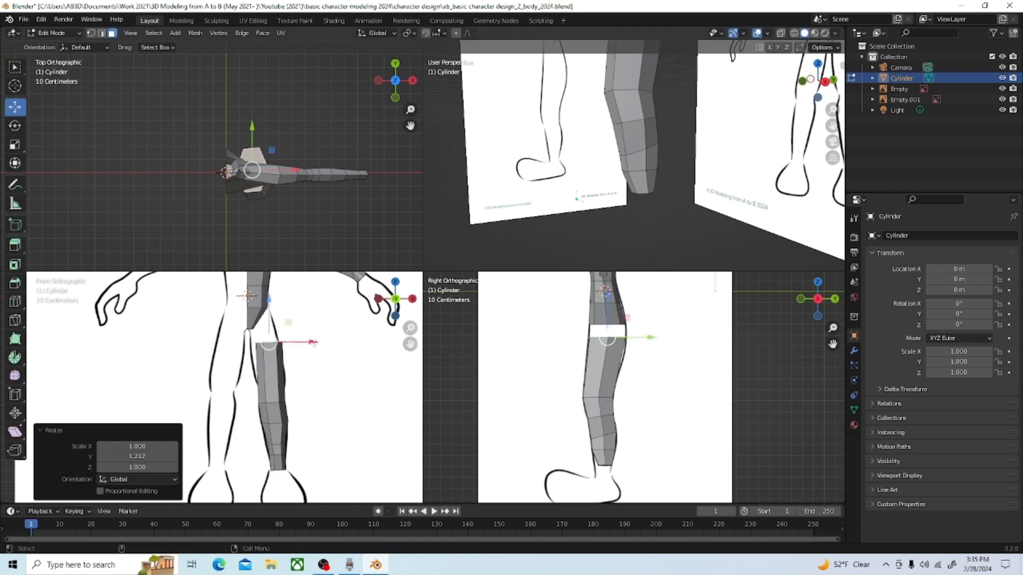
left_click_drag(313, 342, 307, 343)
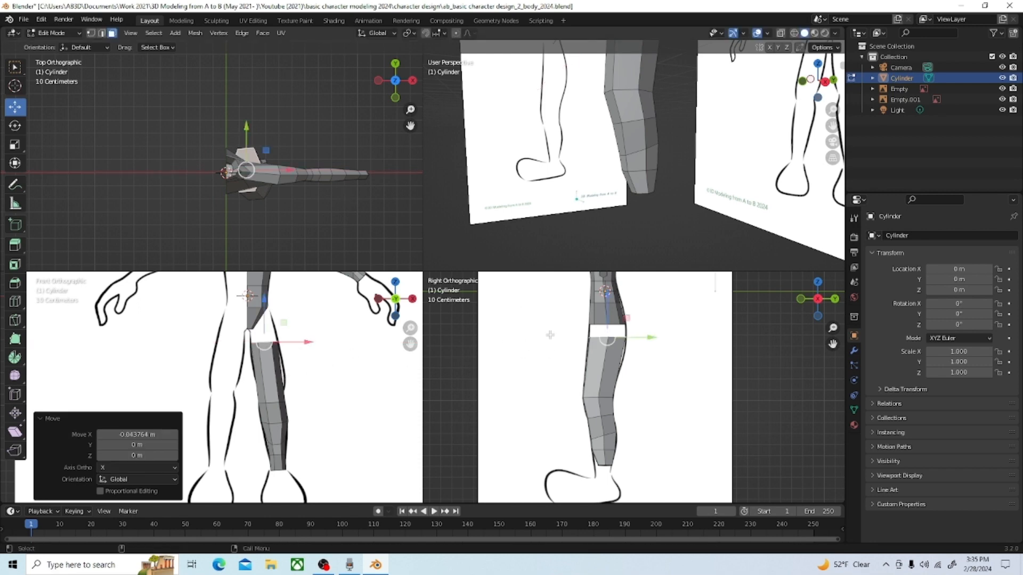
Step: Add a centred loop cut around the thigh section and scale the loop by 1.068 along Y and 1.174 along X
key("ctrl+r")
left_click(604, 366)
right_click(604, 366)
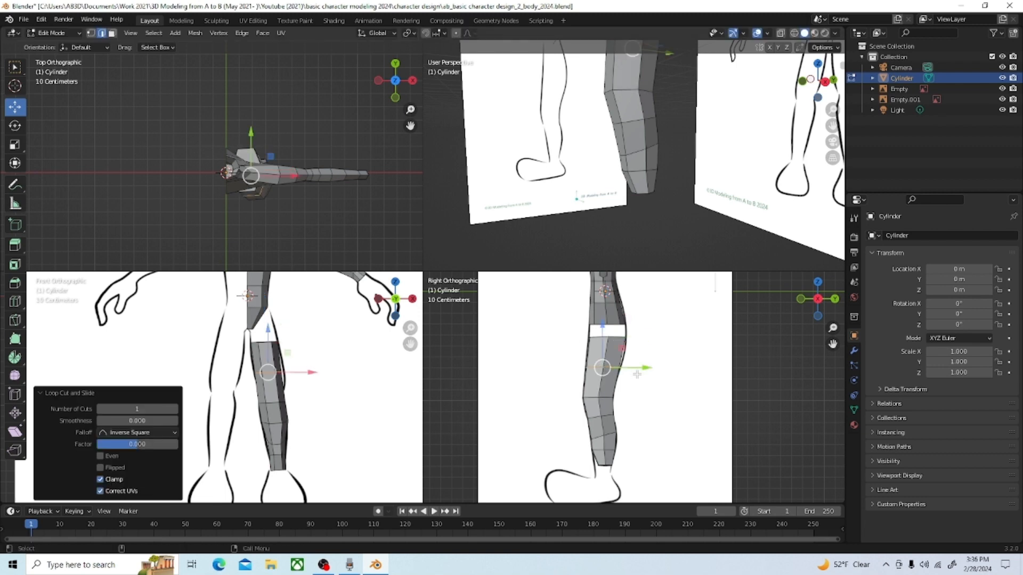
left_click(15, 144)
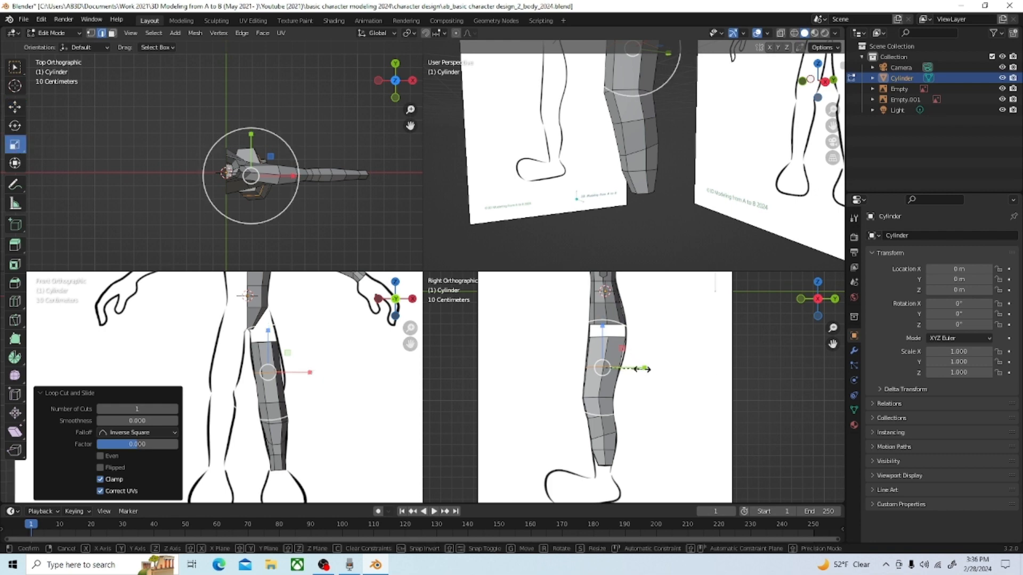
left_click_drag(643, 368, 644, 370)
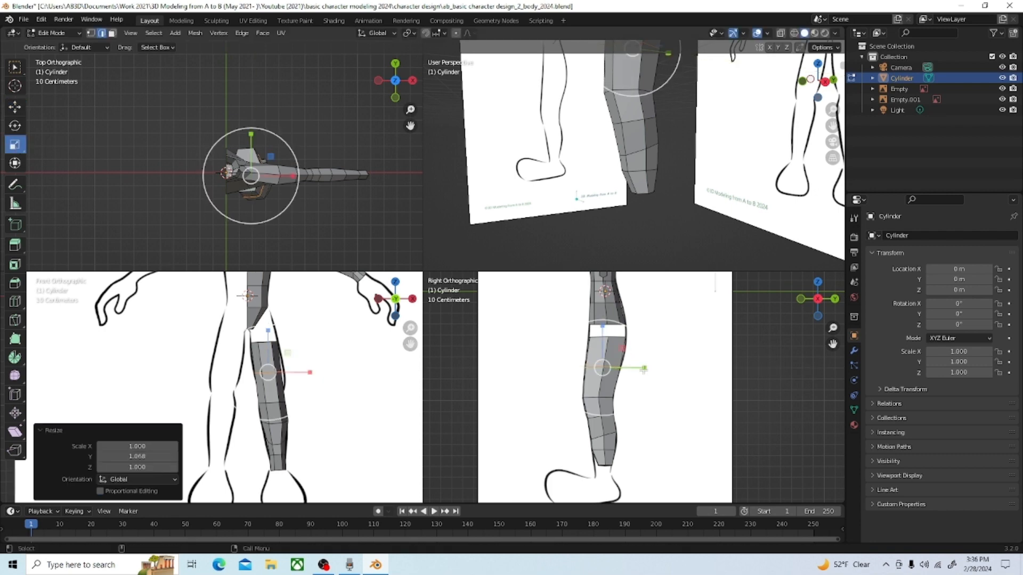
left_click_drag(321, 372, 321, 374)
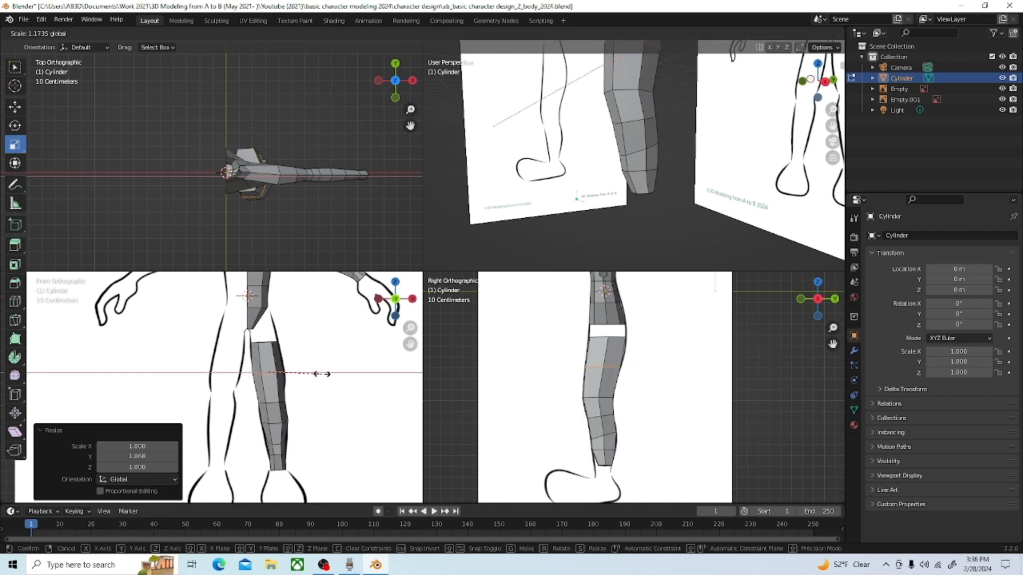
left_click(322, 374)
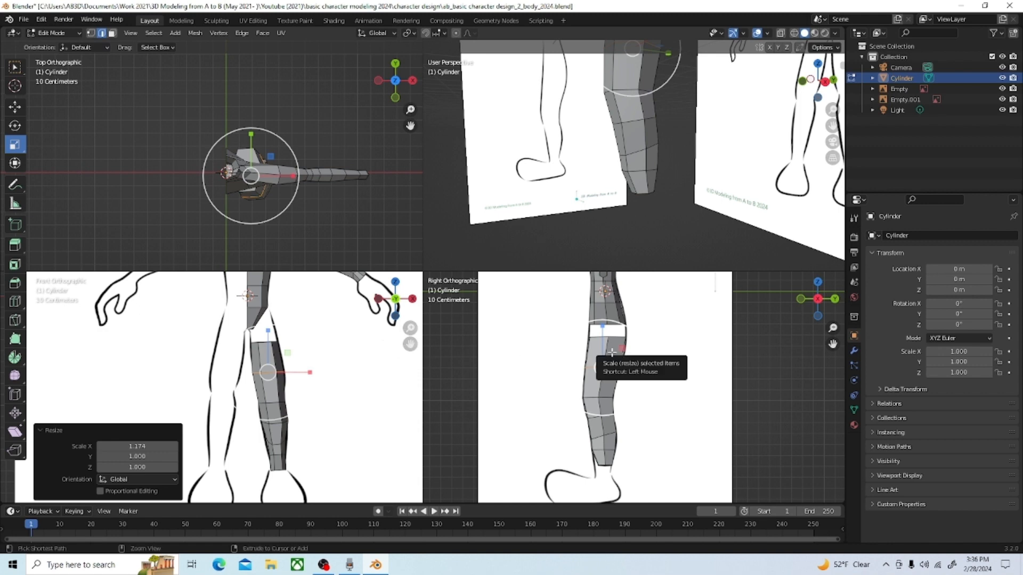
Step: Add another loop cut between the mid-thigh loop and the thigh's top edge, and scale it by 1.038 along Y
key("g")
key("g")
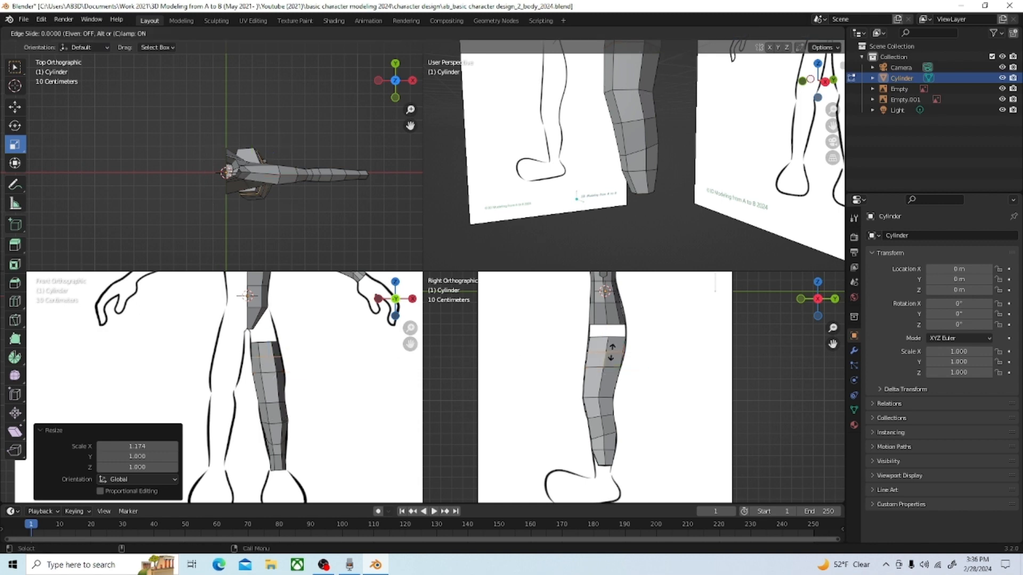
left_click(589, 349)
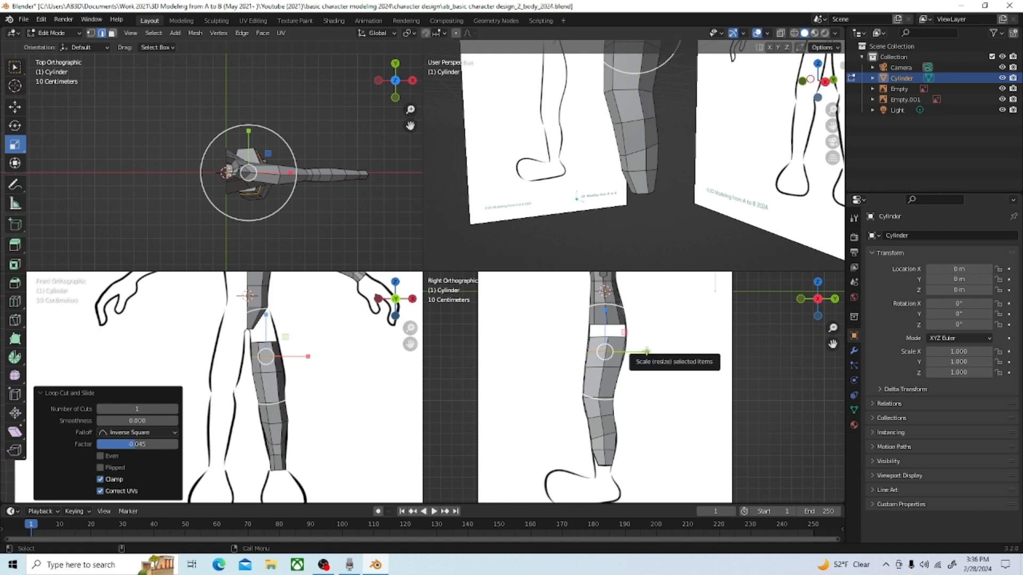
left_click_drag(647, 351, 649, 351)
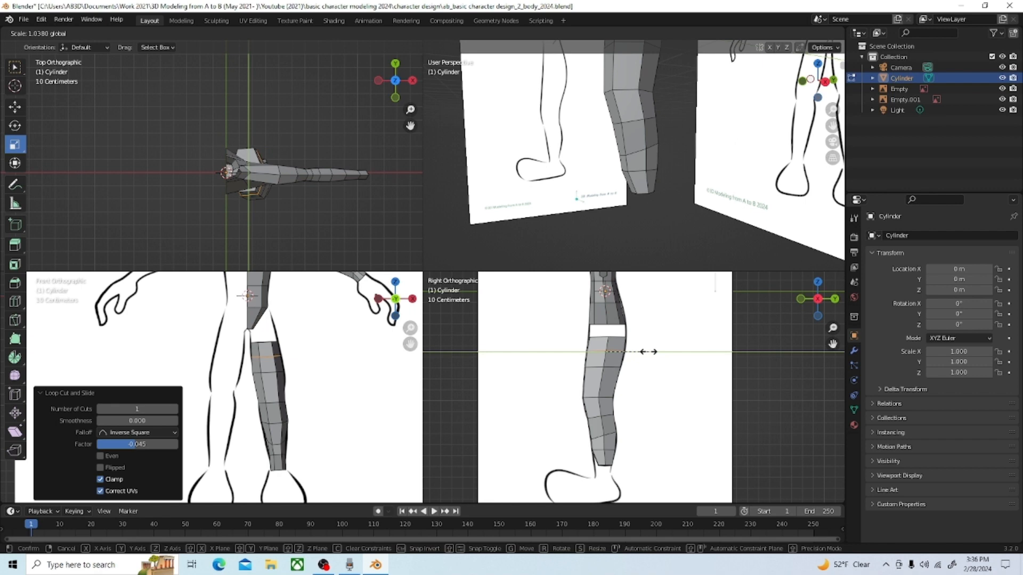
left_click_drag(649, 352, 648, 352)
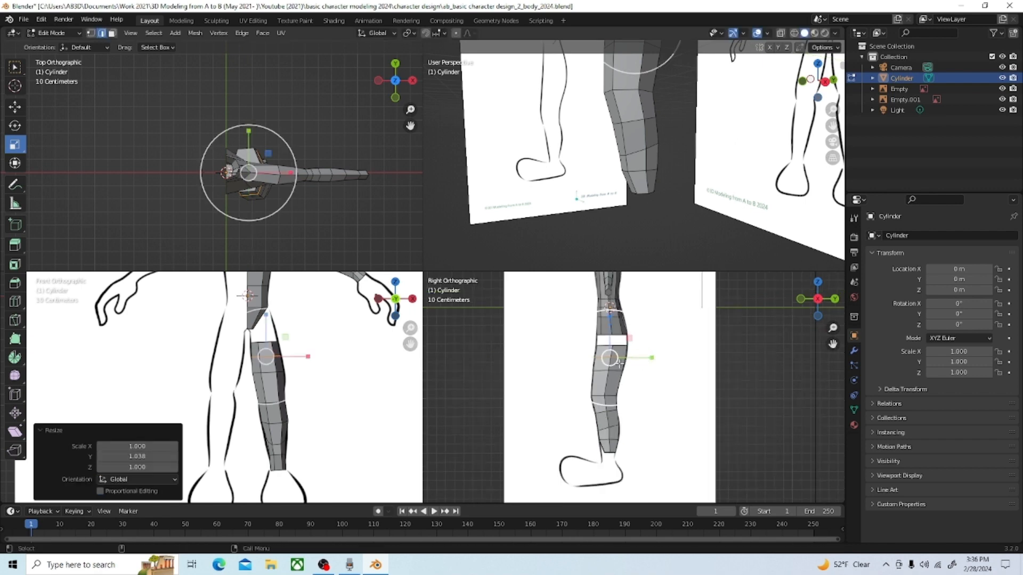
Step: Select the bottom ring of vertices at the ankle and scale it by 1.133 along Y
scroll(634, 479, "up", 2)
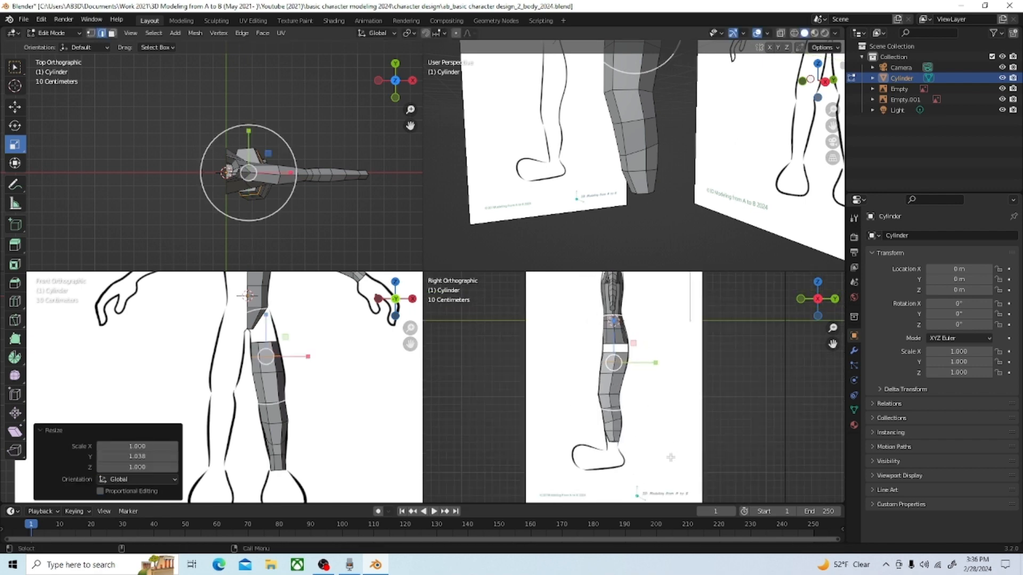
left_click(90, 33)
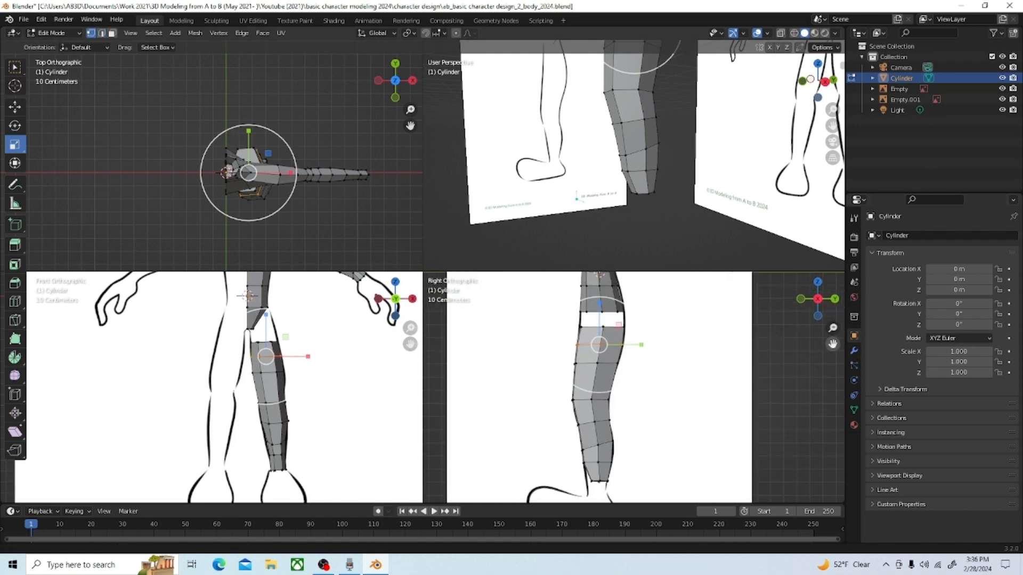
left_click_drag(832, 344, 835, 241)
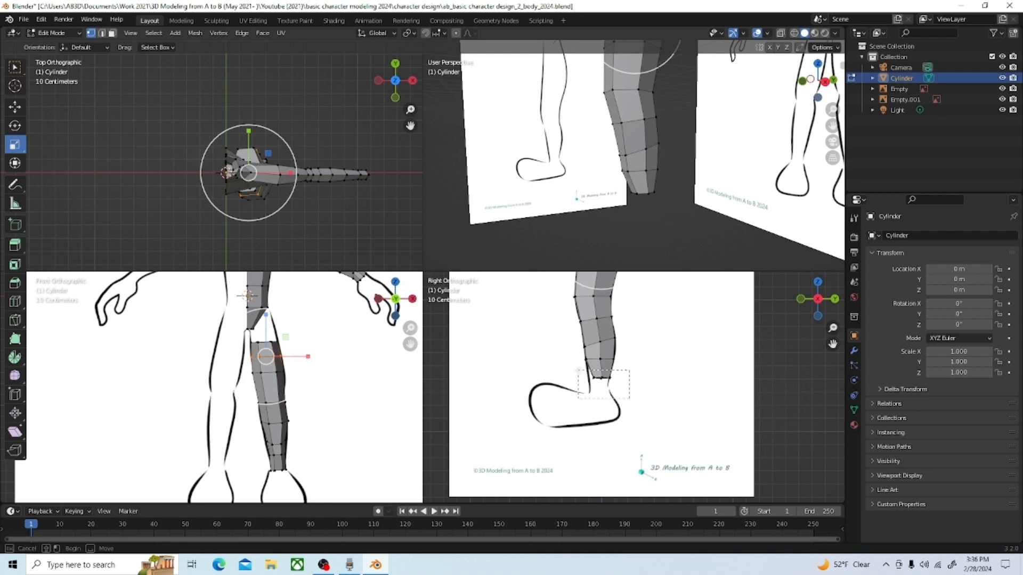
left_click(581, 376, "alt")
left_click_drag(646, 378, 643, 379)
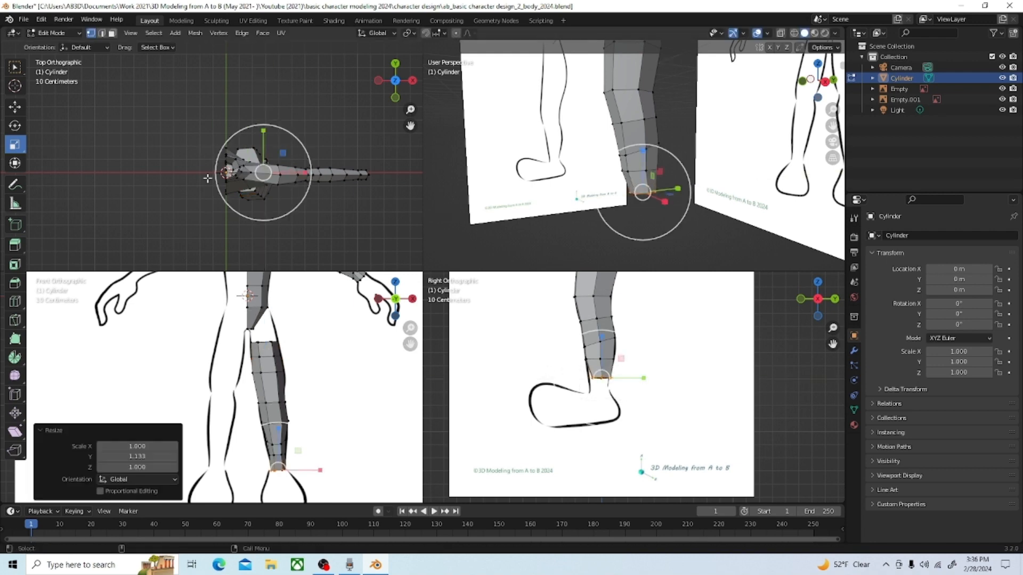
Step: Move the bottom ankle ring -0.020261 m along Y to line it up with the side reference
left_click(22, 109)
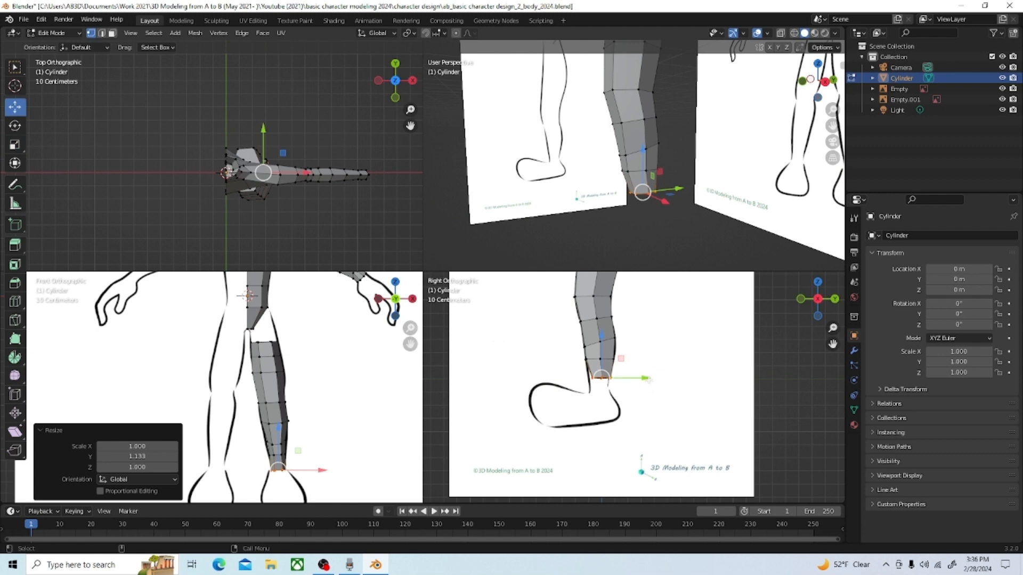
left_click_drag(647, 378, 644, 379)
scroll(644, 379, "down", 6)
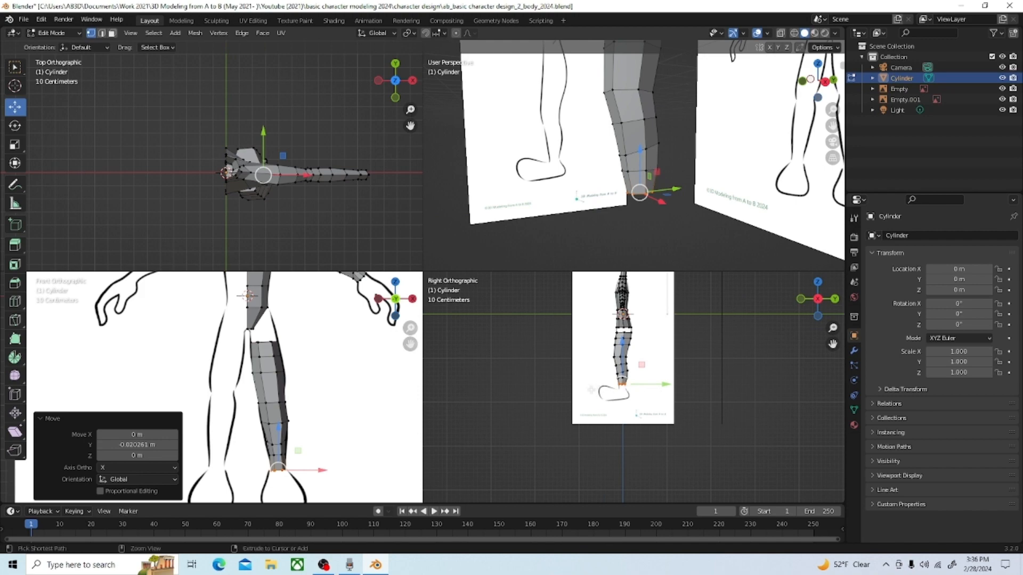
Step: Extrude the two slanted faces on the lower outer side of the hip and move them 0.11764 m along X
key("ctrl+alt+q")
scroll(591, 389, "down", 4)
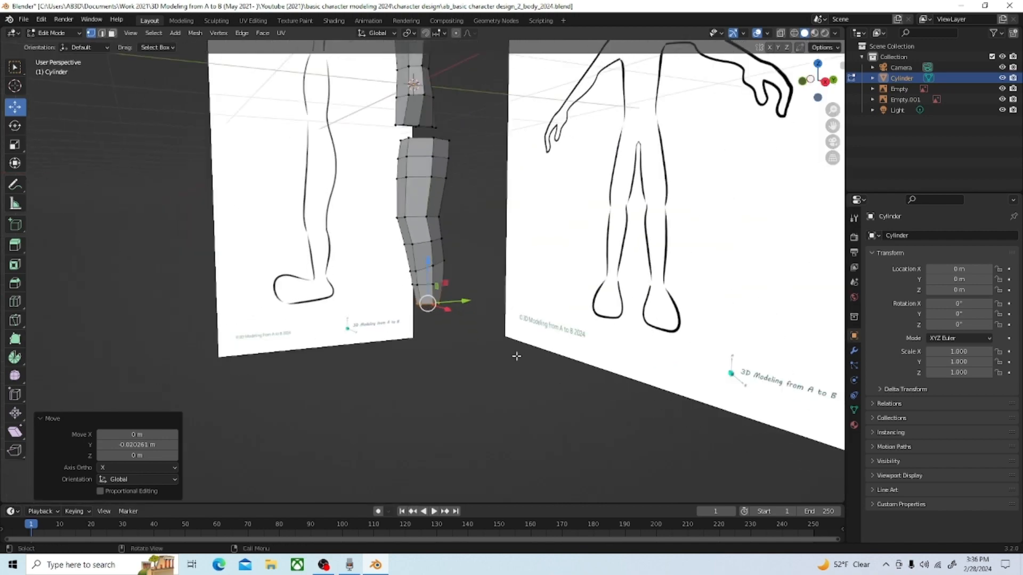
middle_click_drag(507, 351, 473, 395)
middle_click_drag(573, 383, 573, 355)
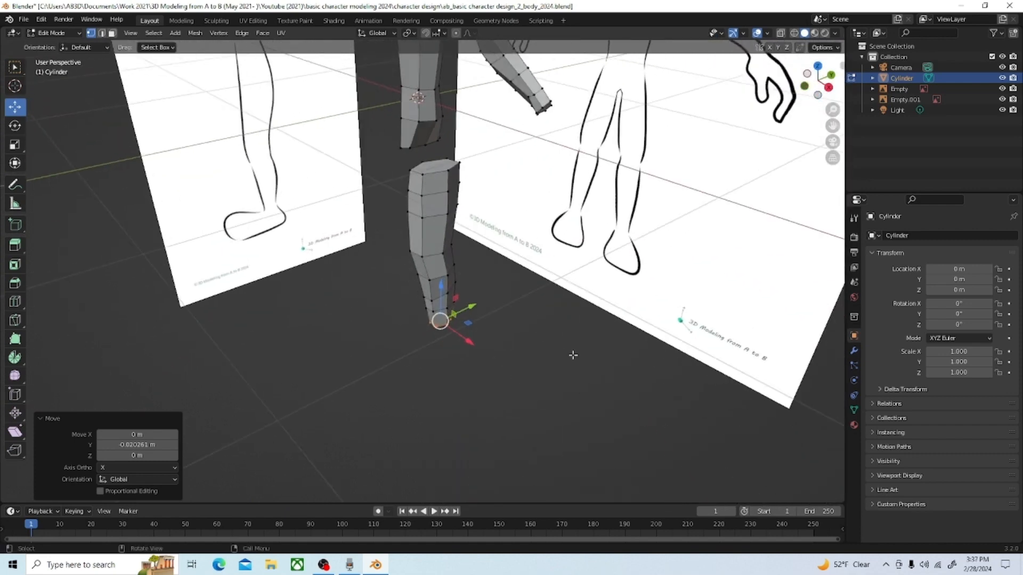
left_click(112, 32)
left_click(422, 134)
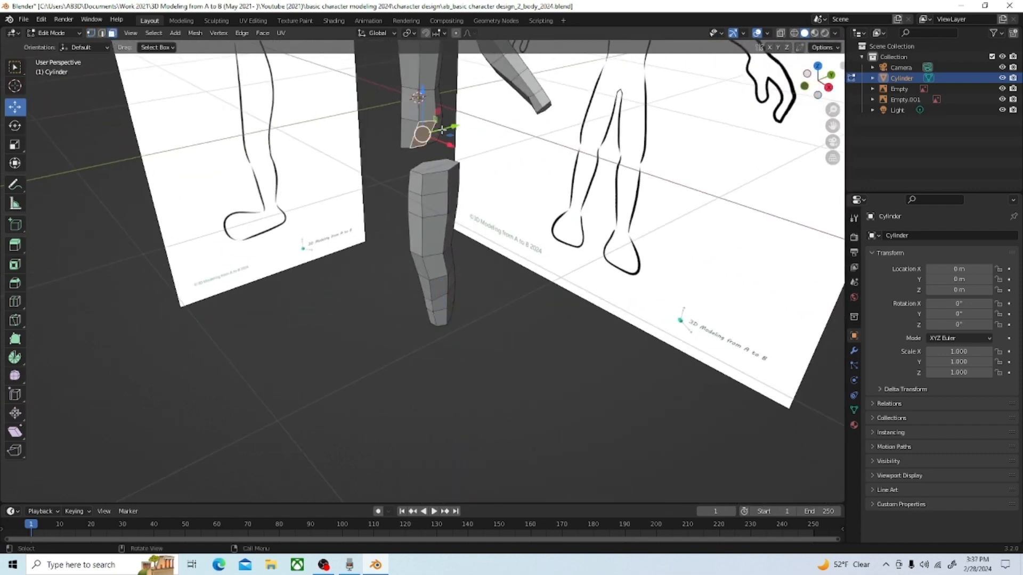
middle_click_drag(448, 133, 380, 139)
left_click(395, 134)
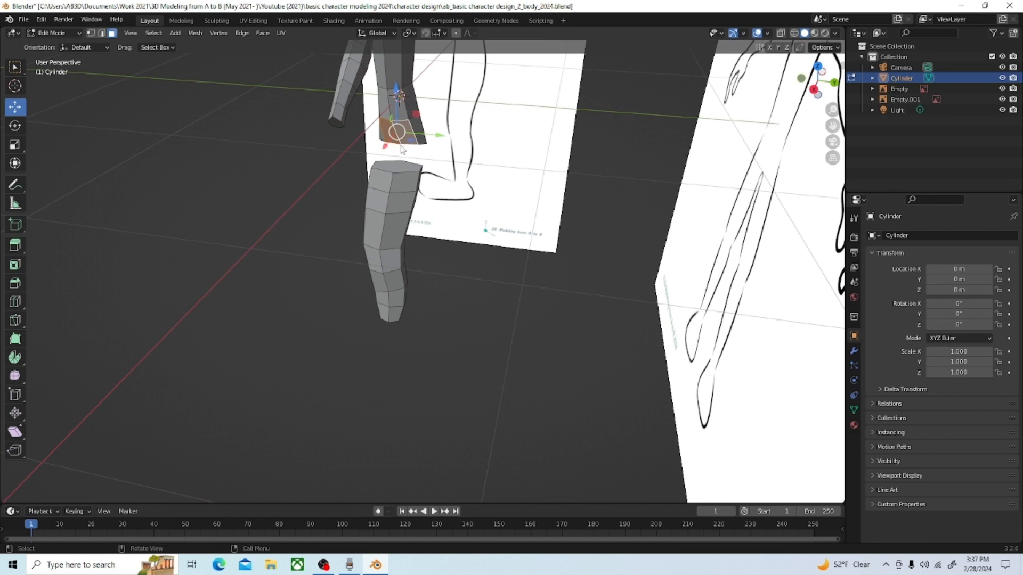
key("grave")
left_click(345, 107)
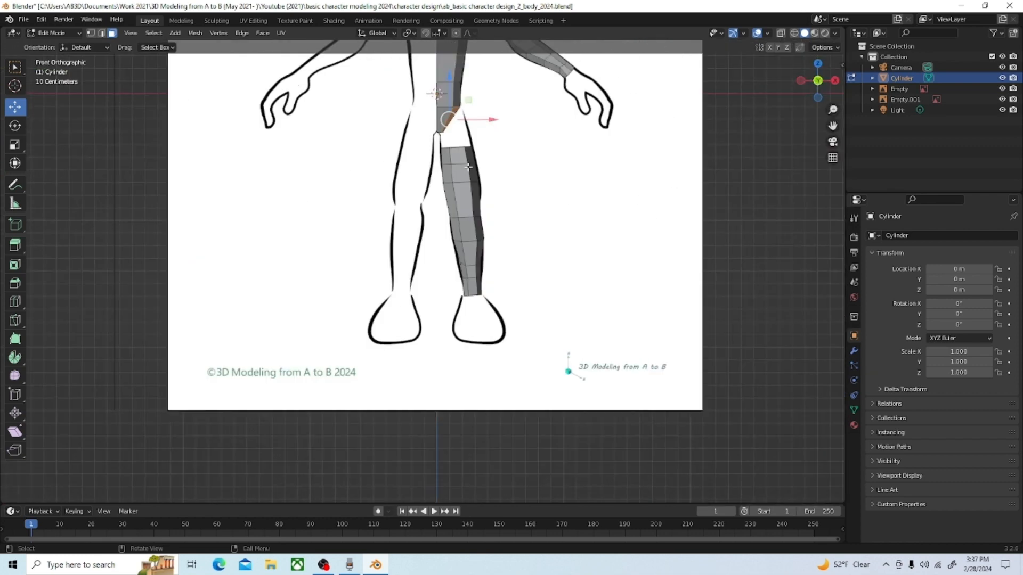
key("e")
right_click(478, 131)
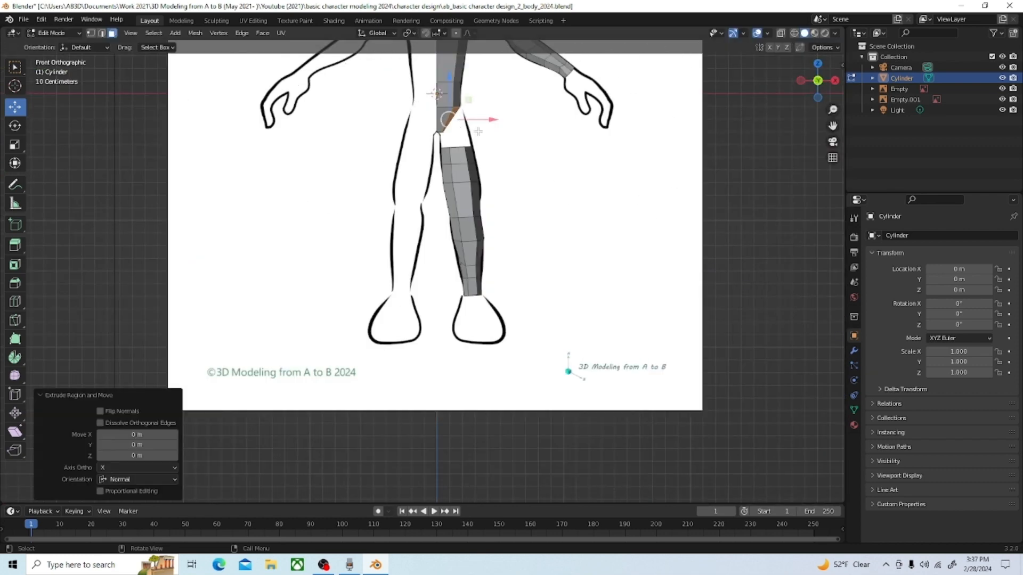
key("g")
key("x")
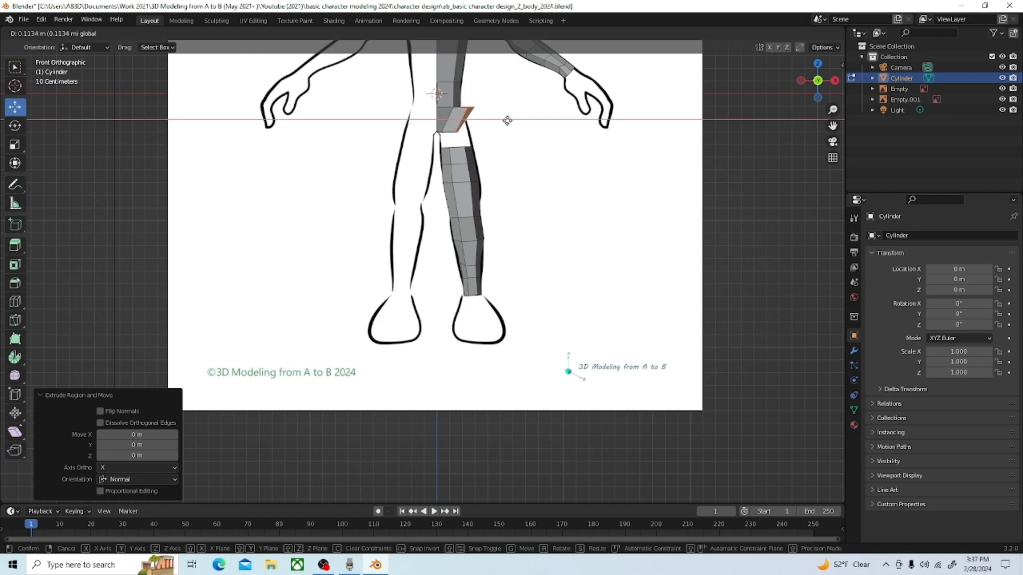
left_click(506, 120)
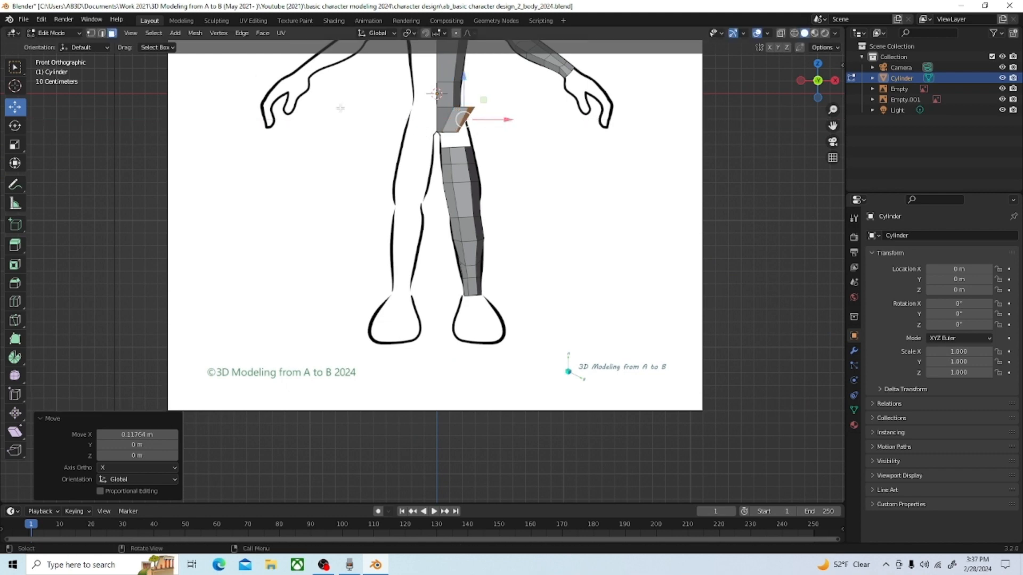
Step: Move the lower vertices of the extruded hip section about 0.1 m outward along X to meet the thigh outline
left_click(91, 33)
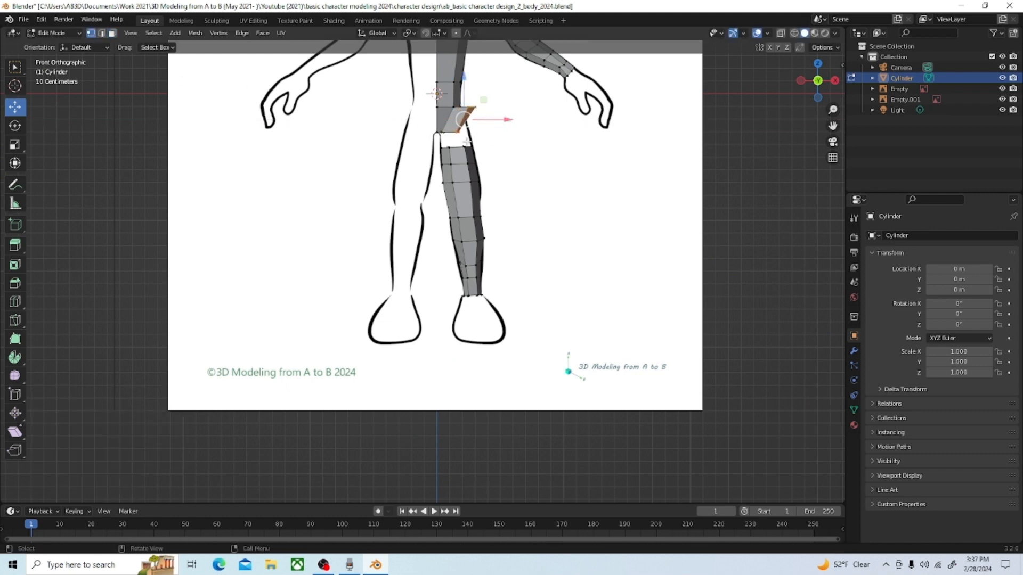
left_click(458, 131)
key("g")
key("x")
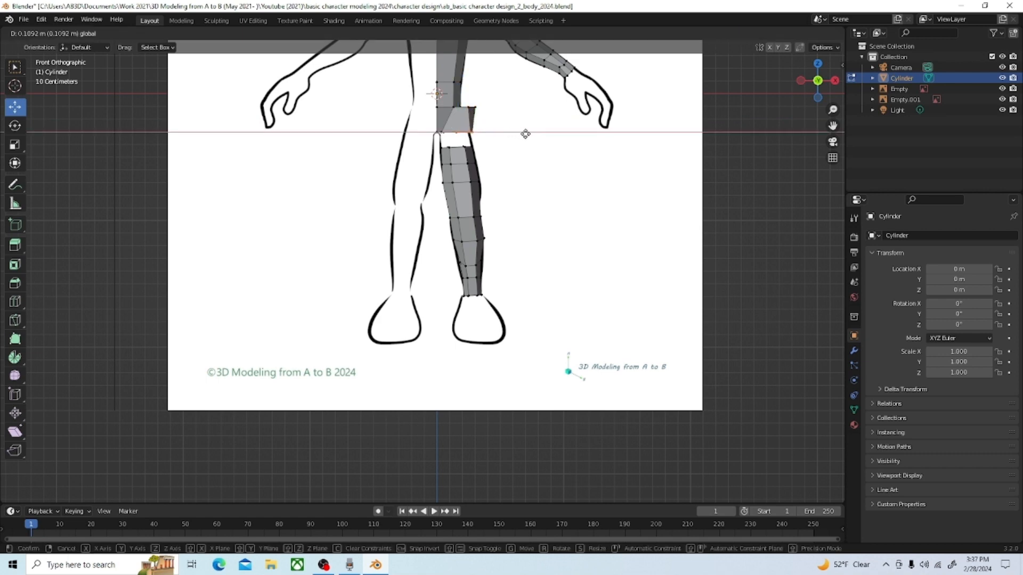
left_click(520, 133)
Step: Try to move the upper outer corner of the hip extrusion -0.042013 m along X and -0.067221 m along Z
left_click_drag(508, 114, 463, 102)
key("g")
left_click(473, 117)
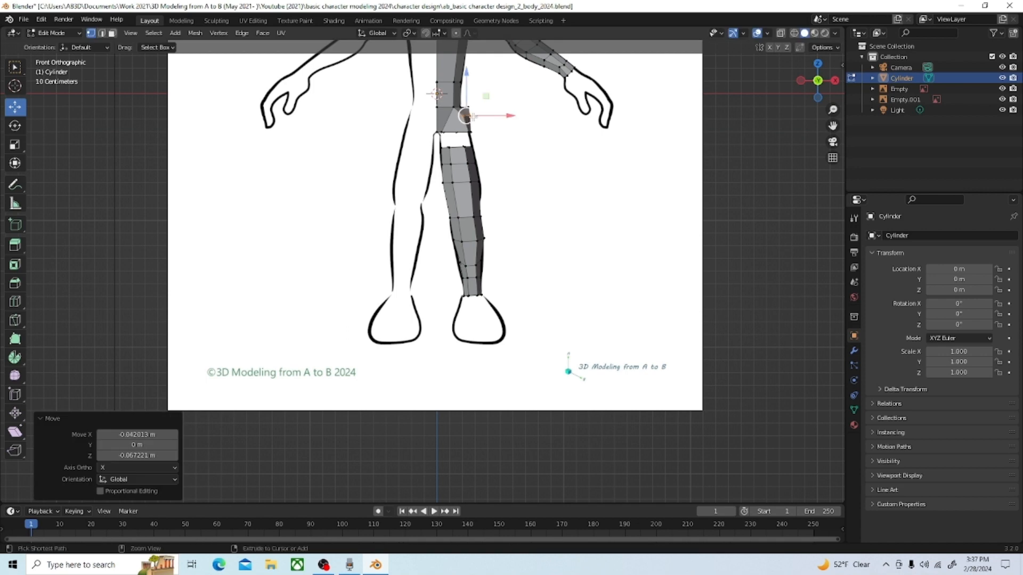
Step: Using X-ray, move the upper outer vertices of the hip extrusion -0.062809 m along Z and -0.089148 m along X, and return to solid shading
left_click(471, 107)
left_click(781, 33)
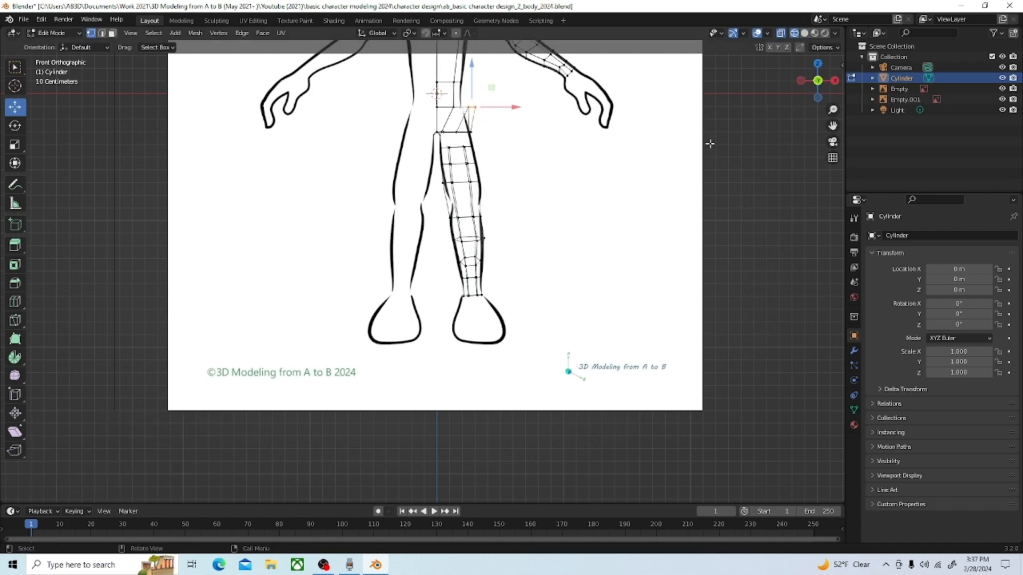
left_click_drag(832, 125, 859, 252)
scroll(526, 212, "up", 3)
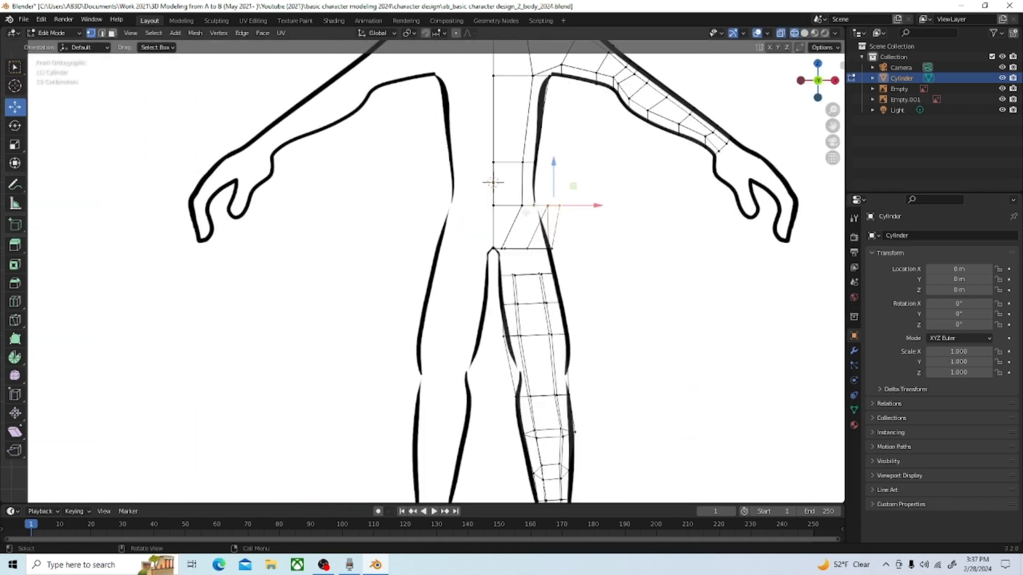
scroll(593, 195, "up", 1)
key("g")
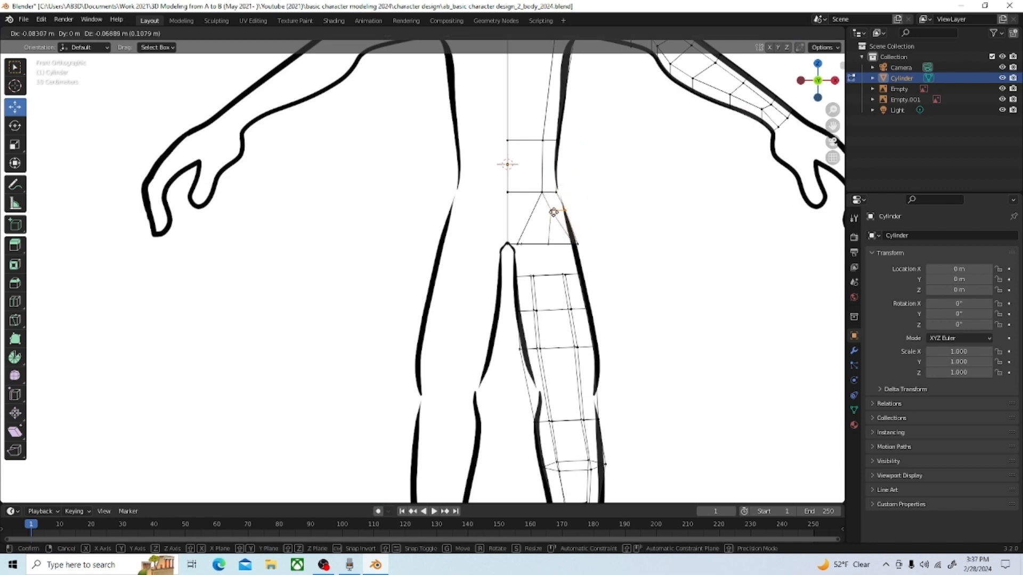
left_click(553, 212)
key("g")
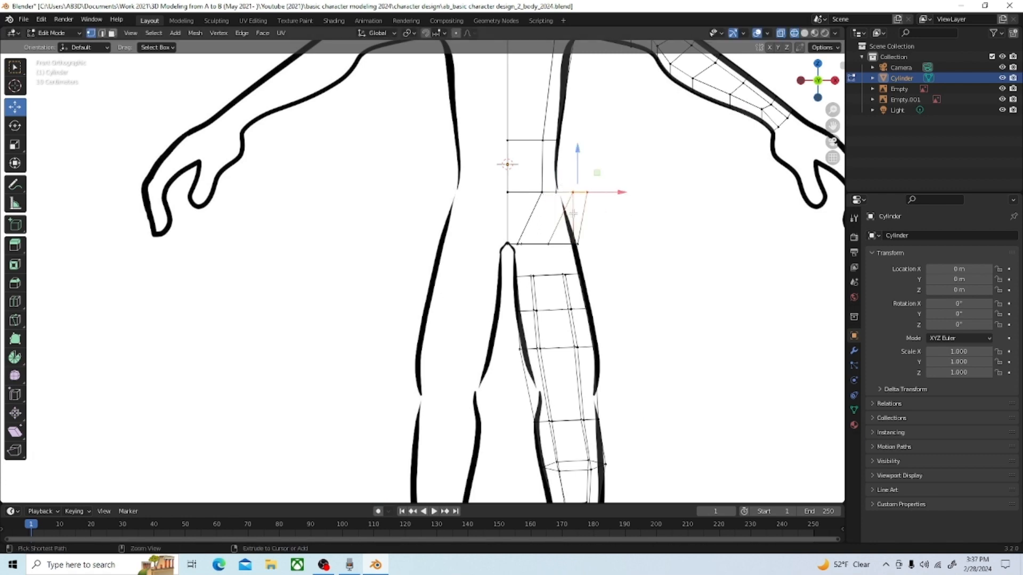
key("z")
left_click(572, 167)
key("g")
key("x")
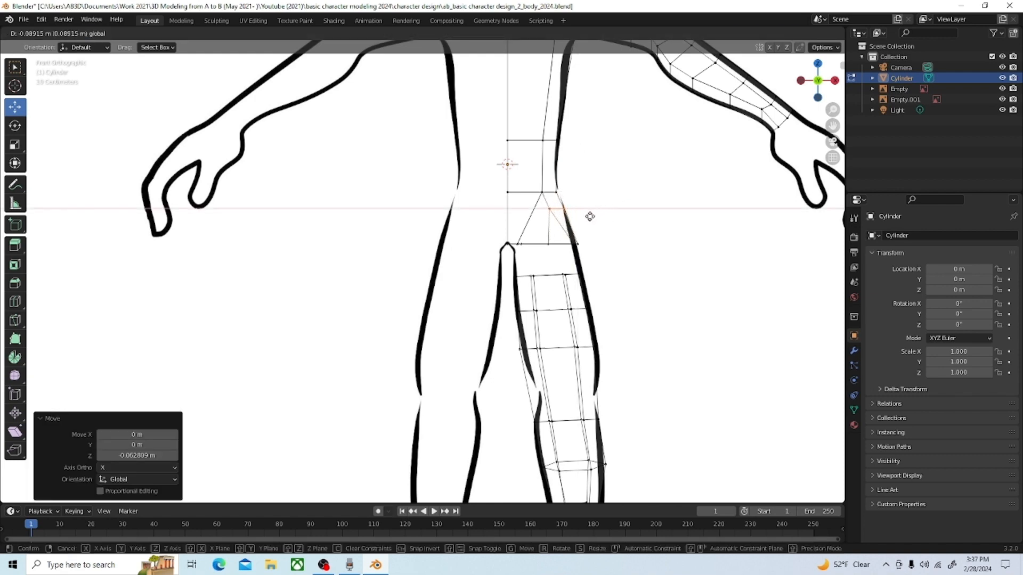
left_click(589, 217)
scroll(718, 182, "up", 1)
left_click(805, 33)
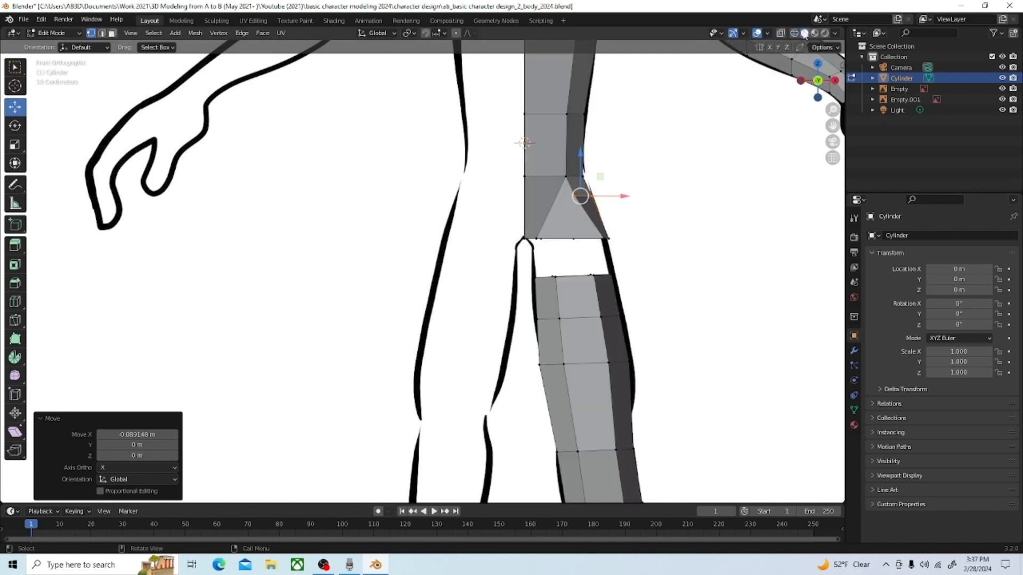
Step: Delete the faces closing off the underside of the hip extrusion to open it for the leg
mouse_move(698, 231)
middle_mouse_down()
mouse_move(689, 206)
mouse_move(738, 218)
mouse_move(665, 231)
mouse_move(677, 223)
middle_mouse_up()
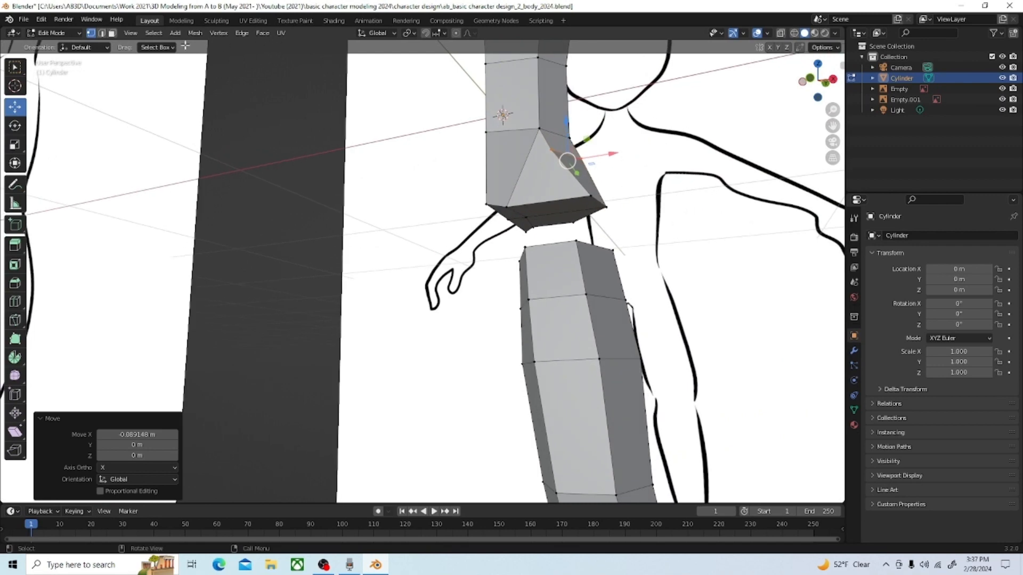
left_click(283, 114)
middle_click_drag(523, 181, 512, 188)
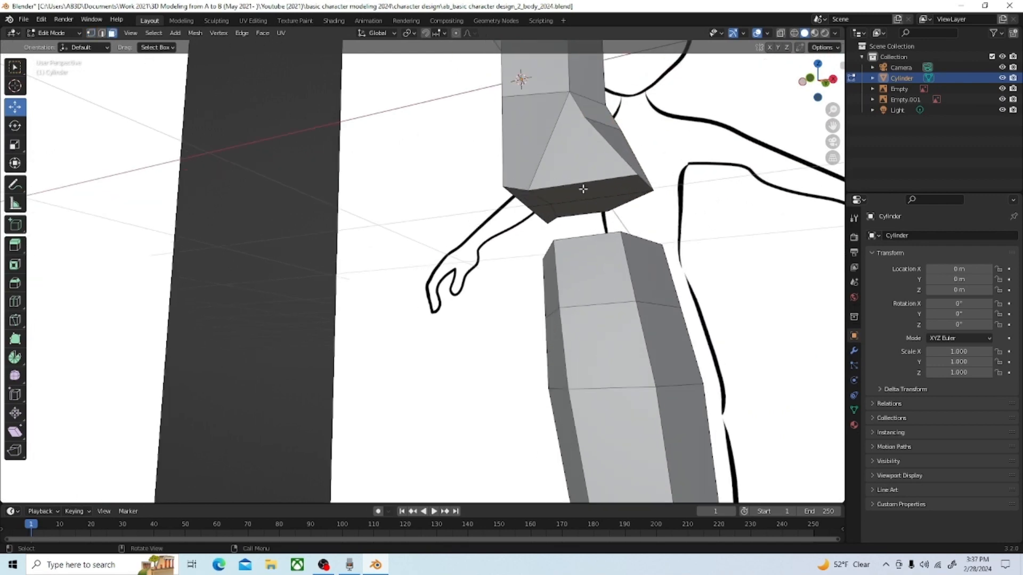
left_click(606, 188)
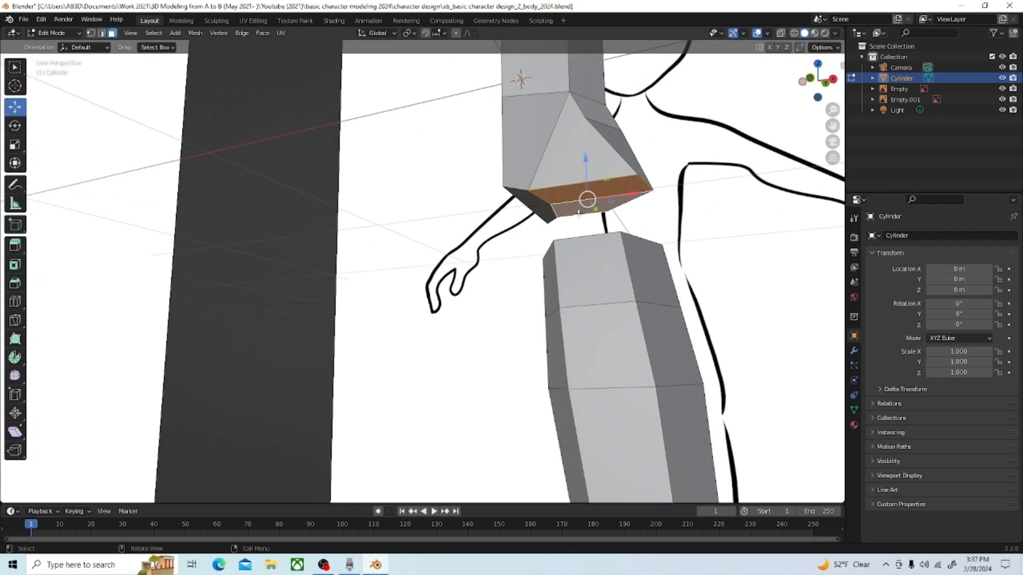
key("x")
left_click(540, 218)
middle_click_drag(565, 283, 537, 210)
left_click(604, 292)
key("x")
left_click(557, 281)
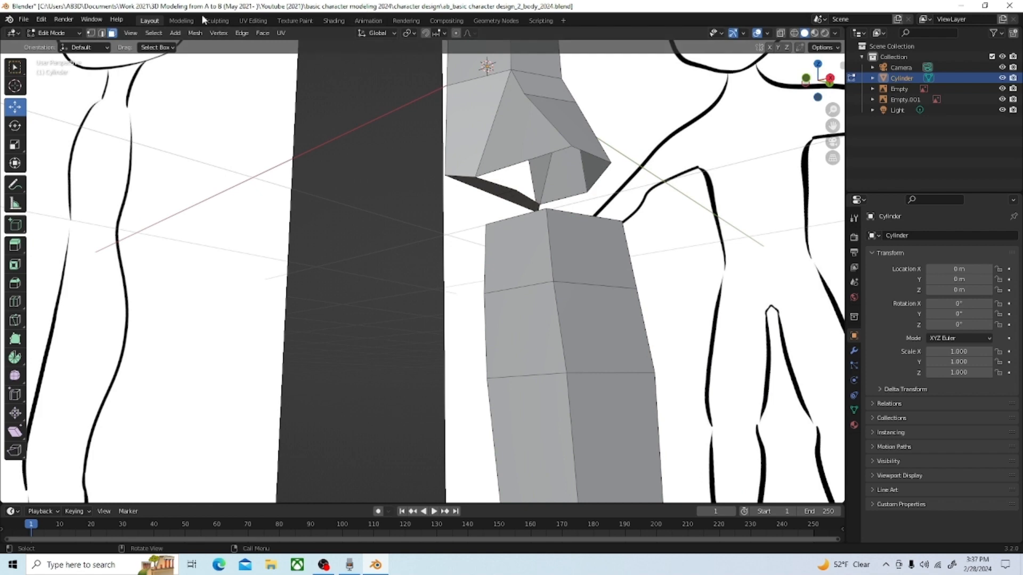
Step: Bridge the edges around the hip opening to the matching edges at the top of the thigh
left_click(102, 33)
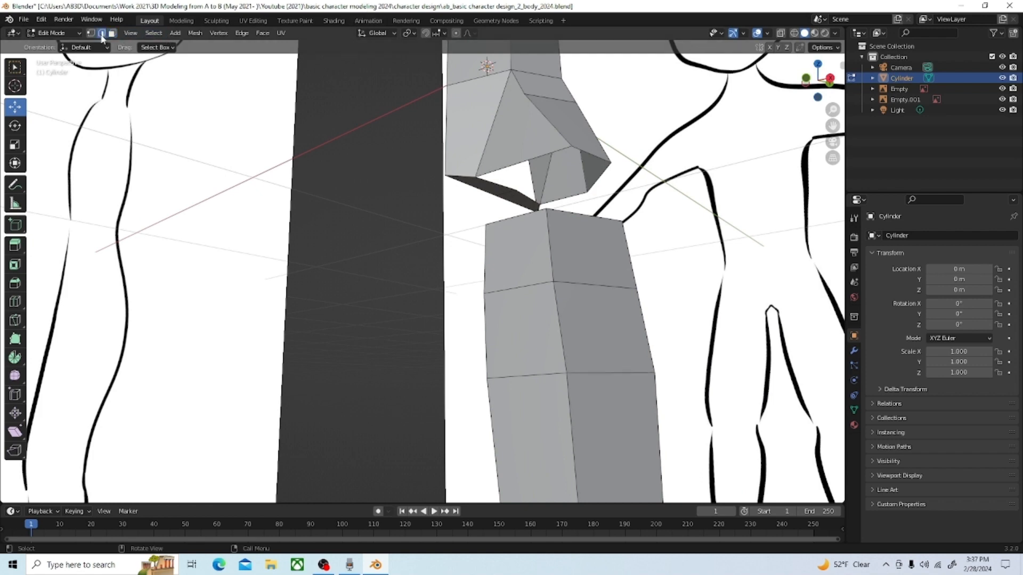
left_click(491, 183)
left_click(524, 159, "shift")
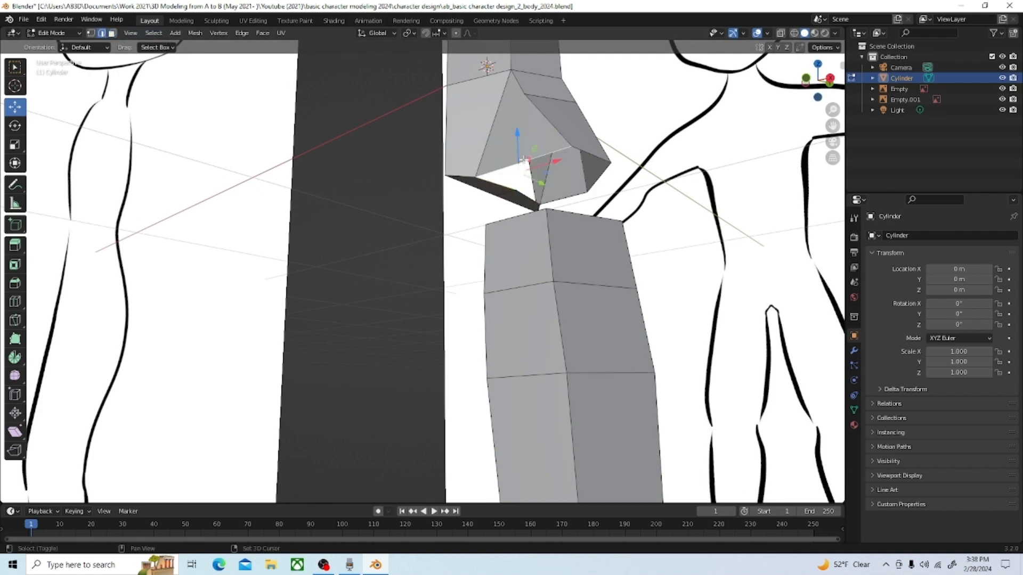
left_click(590, 151, "shift")
left_click(603, 171, "shift")
left_click(567, 198, "shift")
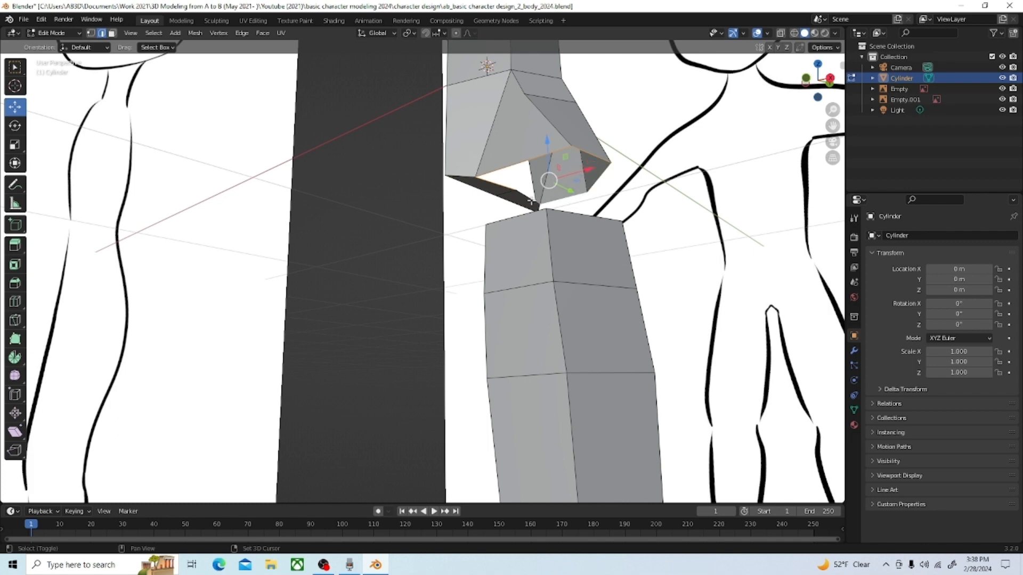
middle_click_drag(531, 200, 536, 272)
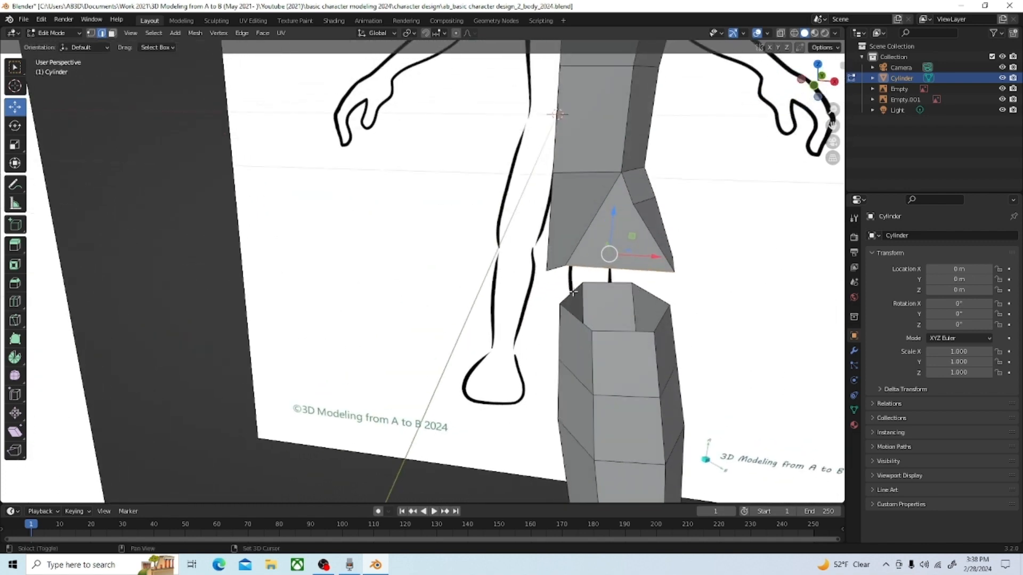
left_click(569, 295, "shift")
left_click(572, 315, "shift")
left_click(623, 332, "shift")
left_click(658, 324, "shift")
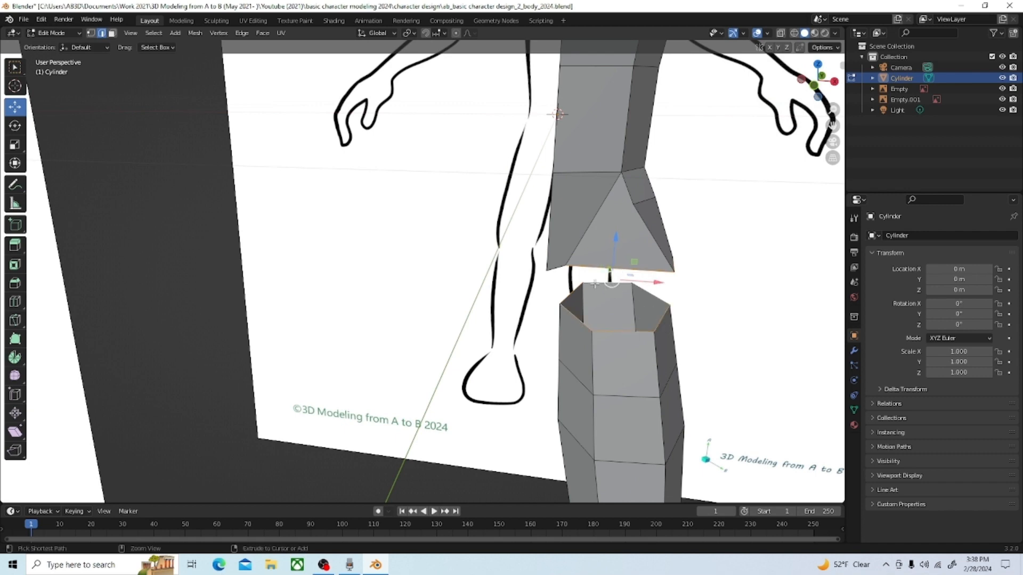
key("ctrl+e")
left_click(592, 283)
Step: Move the front outer vertex where the hip joins the thigh -0.060783 m along X in front view
middle_click_drag(593, 283, 651, 322)
key("1")
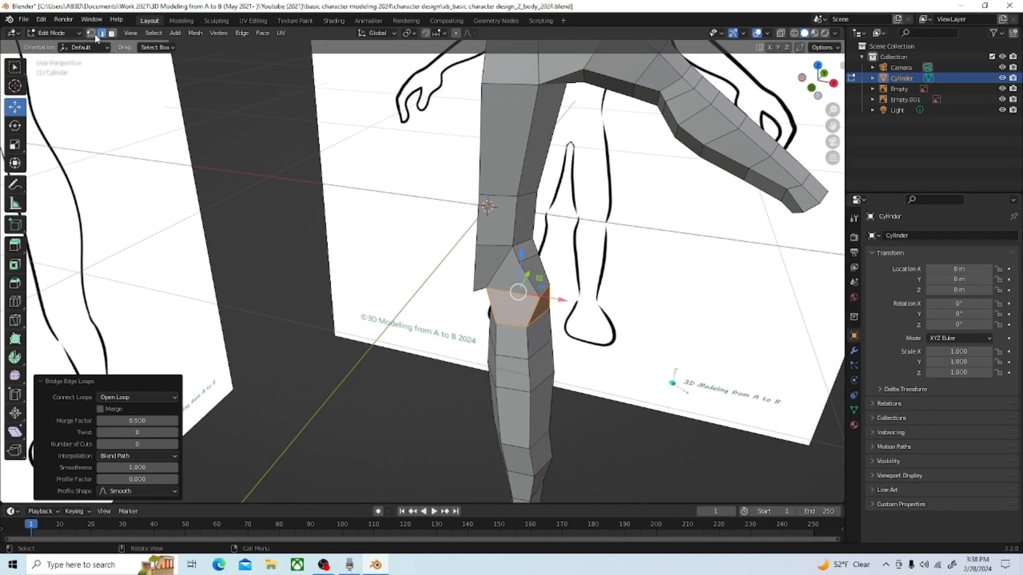
scroll(610, 305, "up", 2)
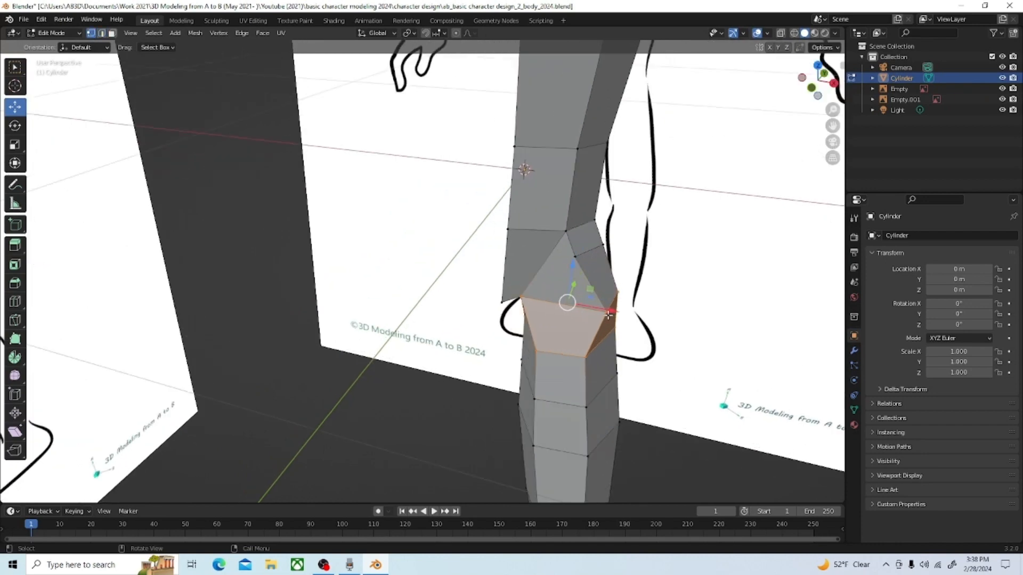
left_click(607, 313)
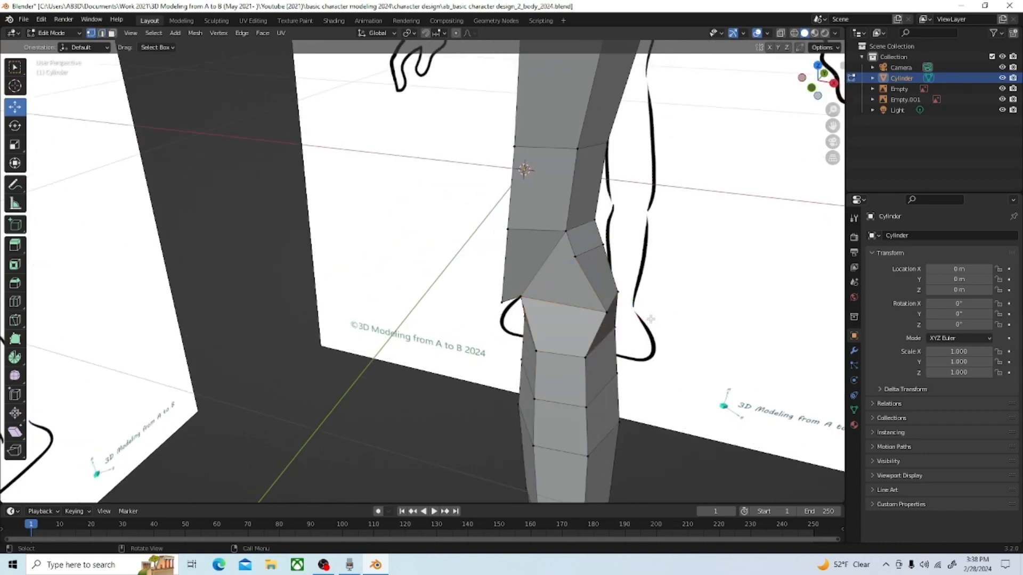
mouse_move(590, 352)
middle_mouse_down()
mouse_move(474, 367)
mouse_move(573, 342)
middle_mouse_up()
left_click(613, 286)
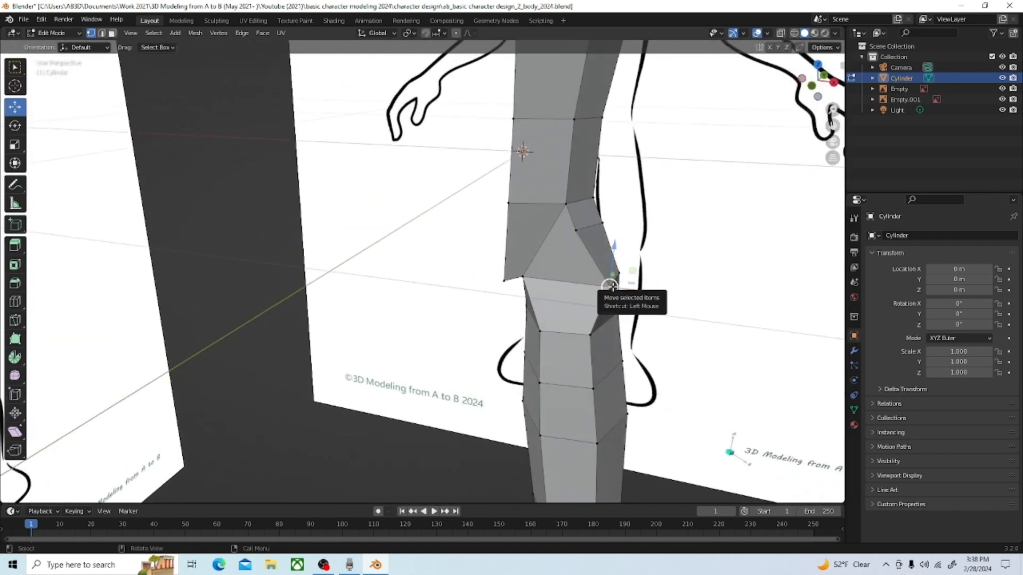
key("grave")
left_click(648, 238)
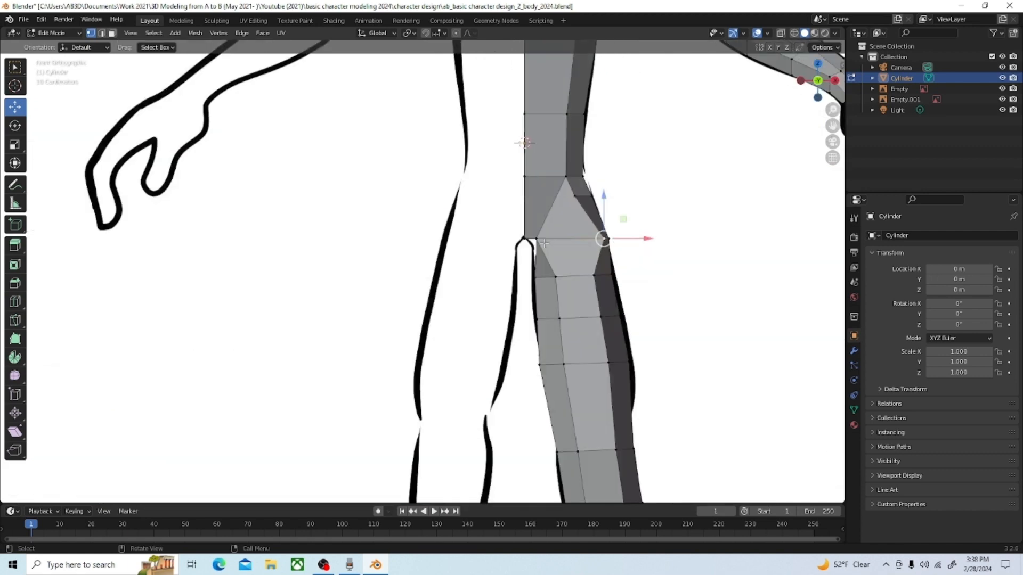
left_click_drag(648, 238, 628, 241)
Step: Move the rear outer vertex at the hip and thigh joint 0.027198 m along X
middle_click_drag(653, 267, 484, 320)
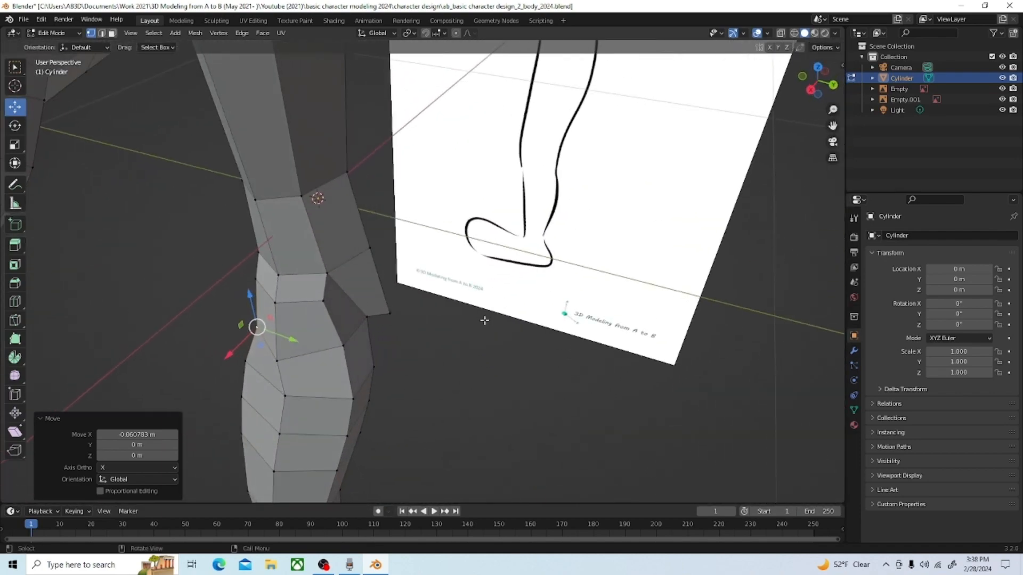
left_click(346, 349)
left_click_drag(319, 374, 319, 379)
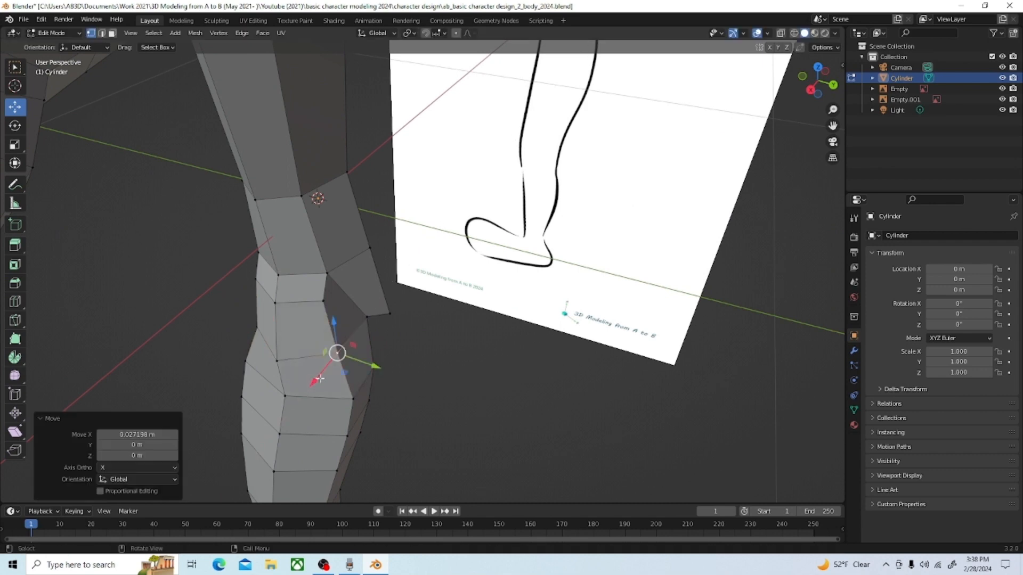
Step: Switch the body mesh to Object Mode with the whole figure in view
middle_click_drag(319, 379, 425, 314)
scroll(414, 310, "down", 7)
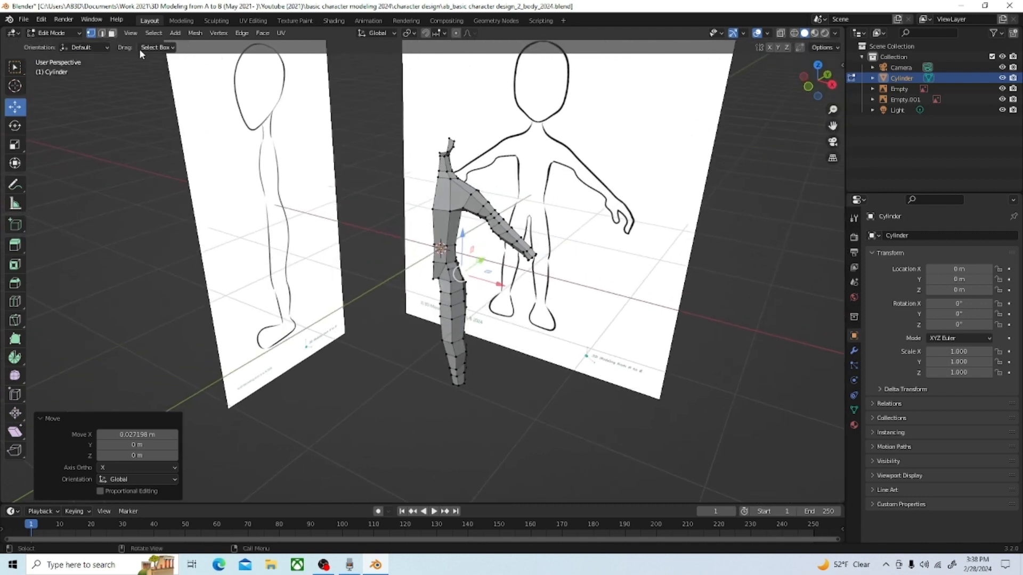
left_click(53, 33)
left_click(56, 44)
middle_click_drag(430, 202, 429, 211)
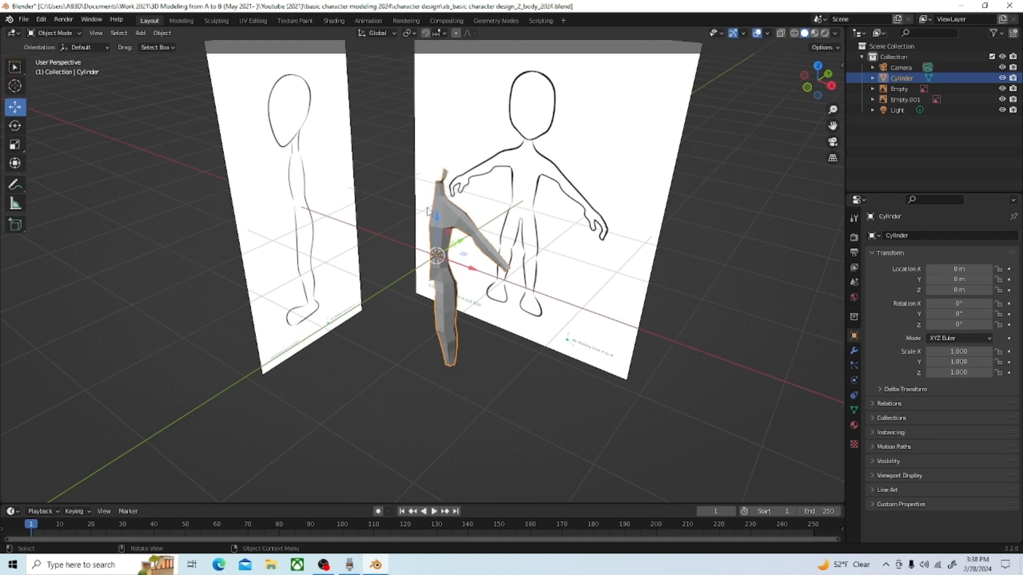